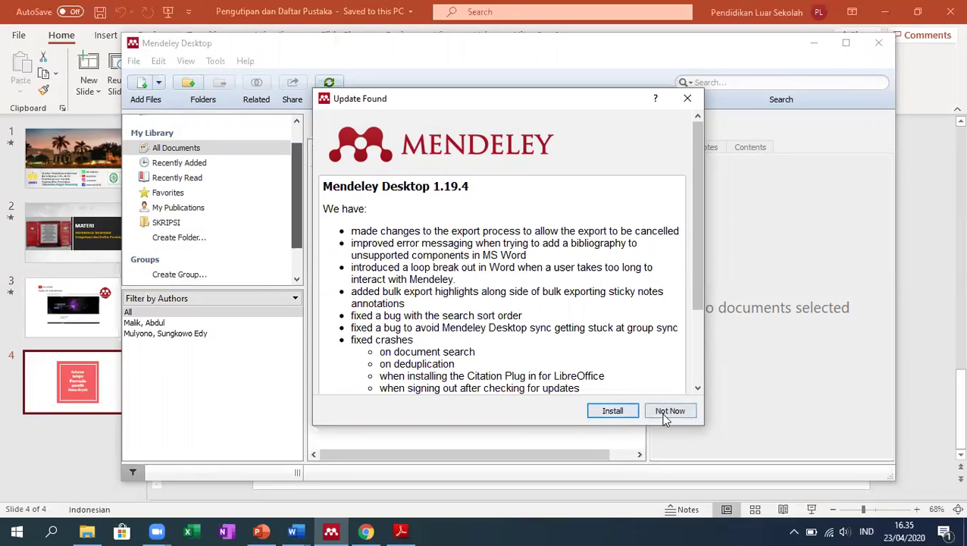
- Postpone the Mendeley update and show the bibliographic details of the journal article in the SKRIPSI folder
{"action": "left_click", "coordinate": [667, 411]}
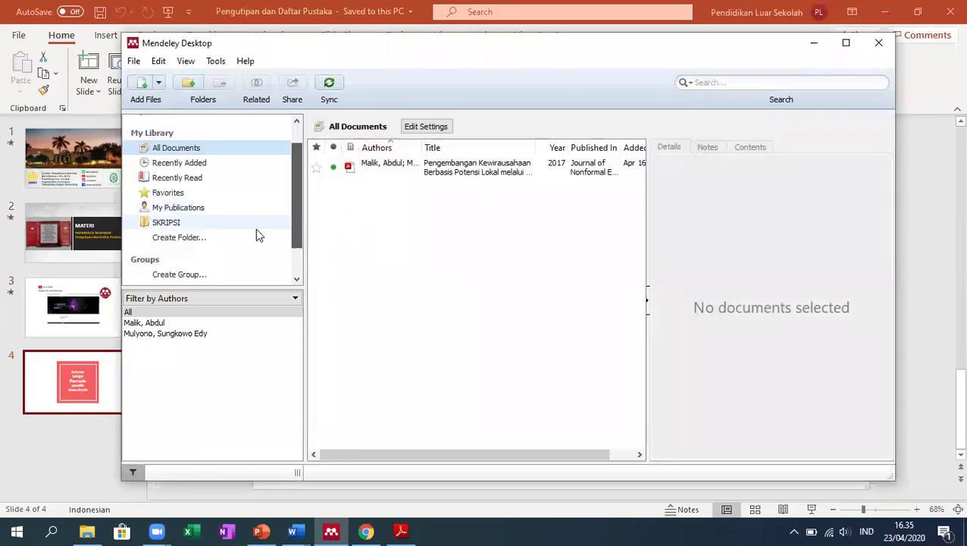
{"action": "left_click", "coordinate": [166, 224]}
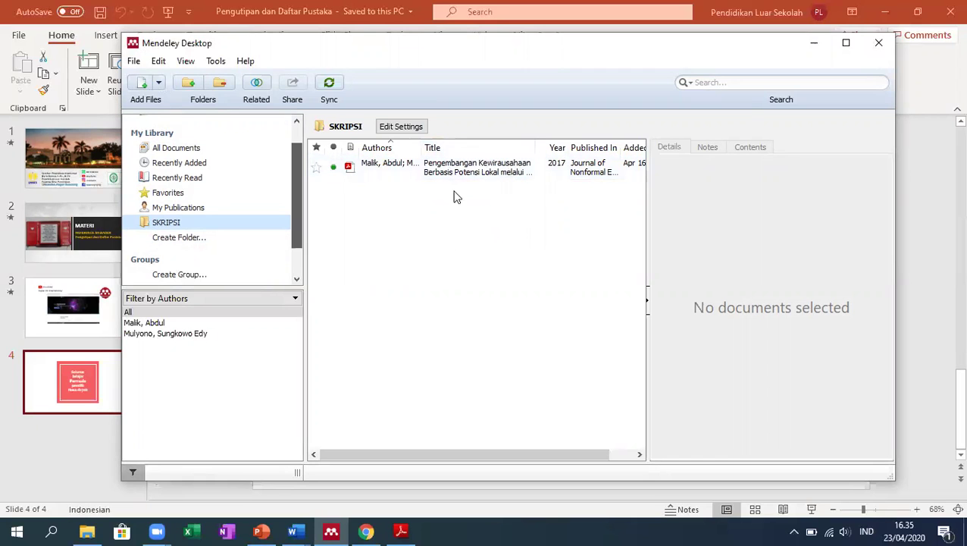
{"action": "left_click", "coordinate": [484, 167]}
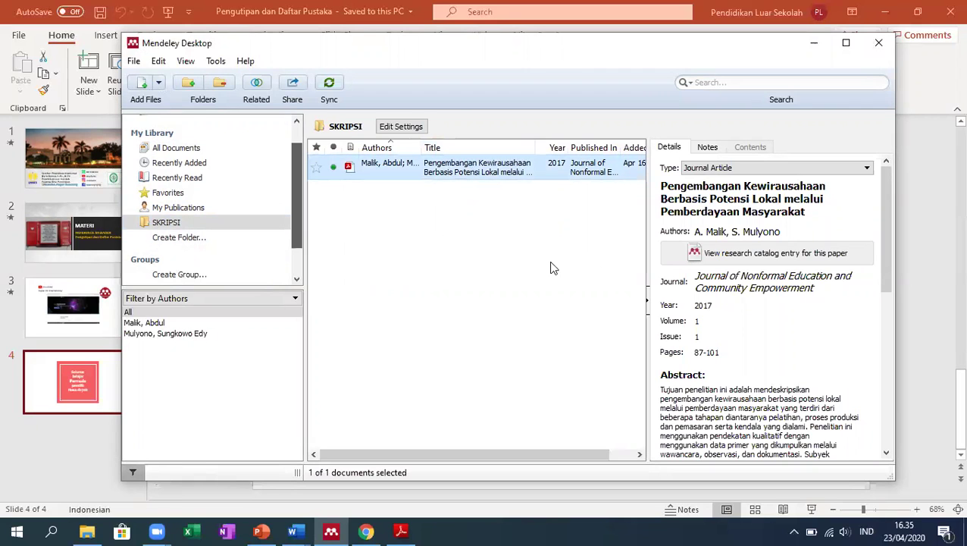
{"action": "scroll", "coordinate": [799, 237], "scroll_direction": "down", "scroll_amount": 1}
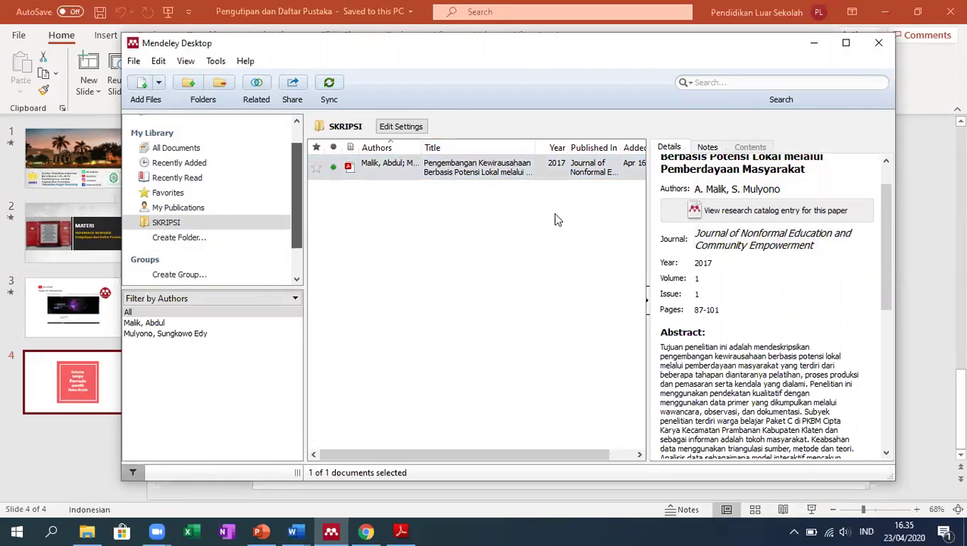
- Open the article's PDF, check its header against the recorded journal details, and close it again
{"action": "double_click", "coordinate": [443, 166]}
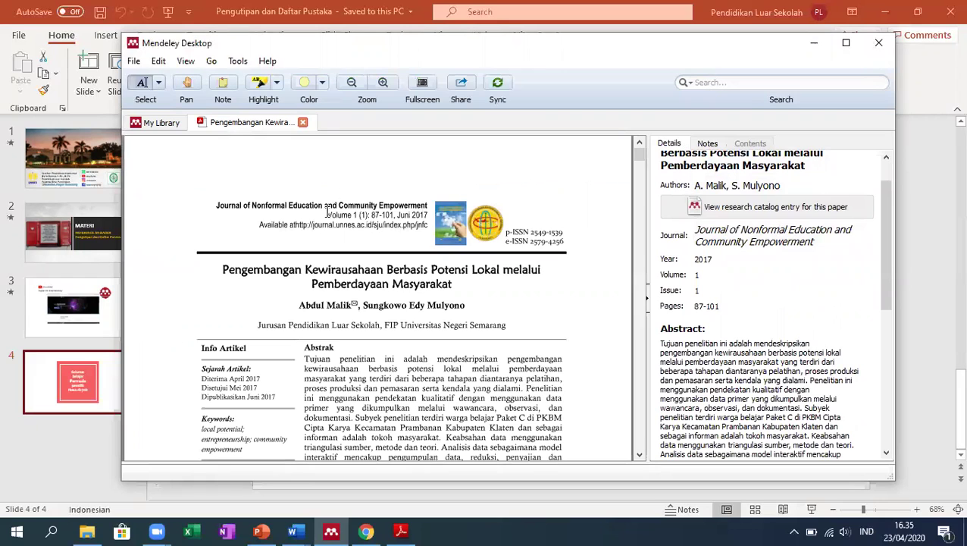
{"action": "scroll", "coordinate": [841, 193], "scroll_direction": "up", "scroll_amount": 1}
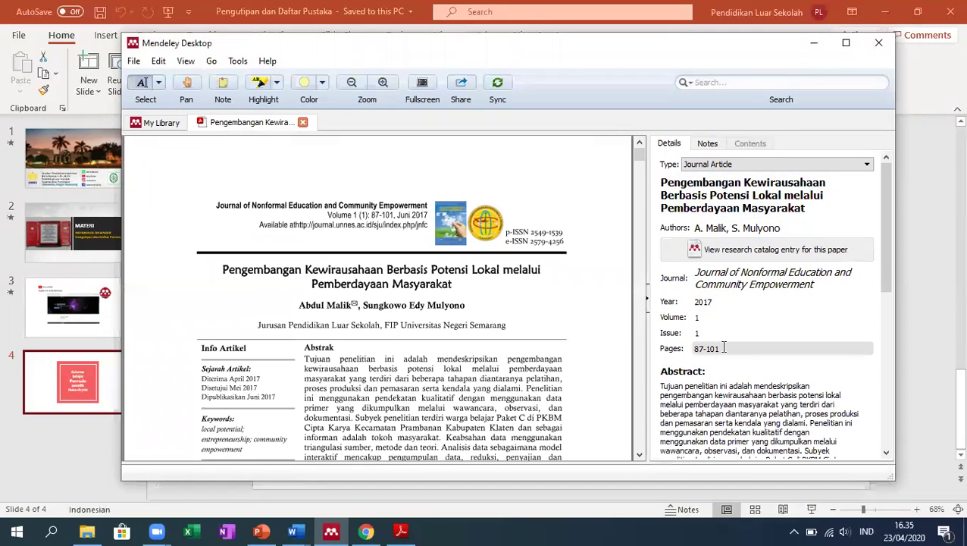
{"action": "left_click", "coordinate": [303, 122]}
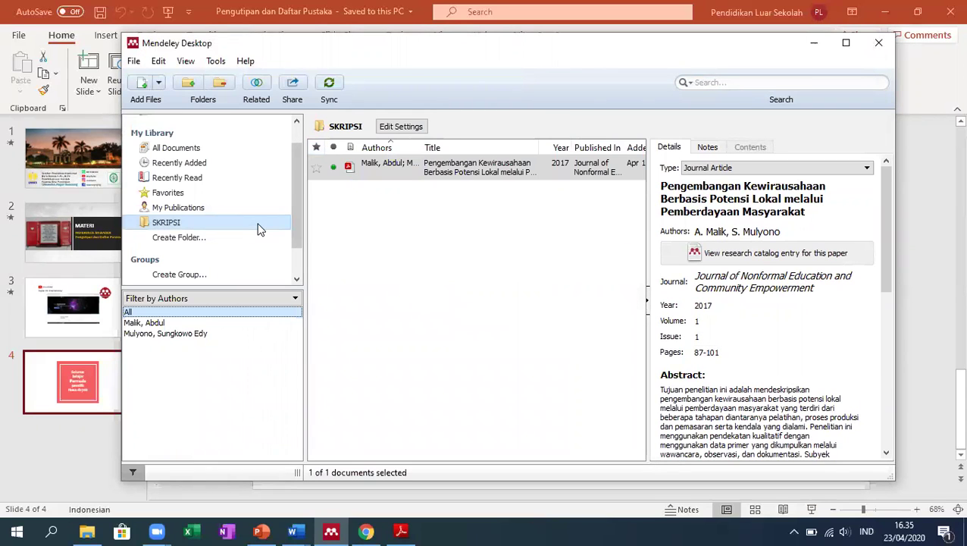
{"action": "left_click", "coordinate": [506, 226]}
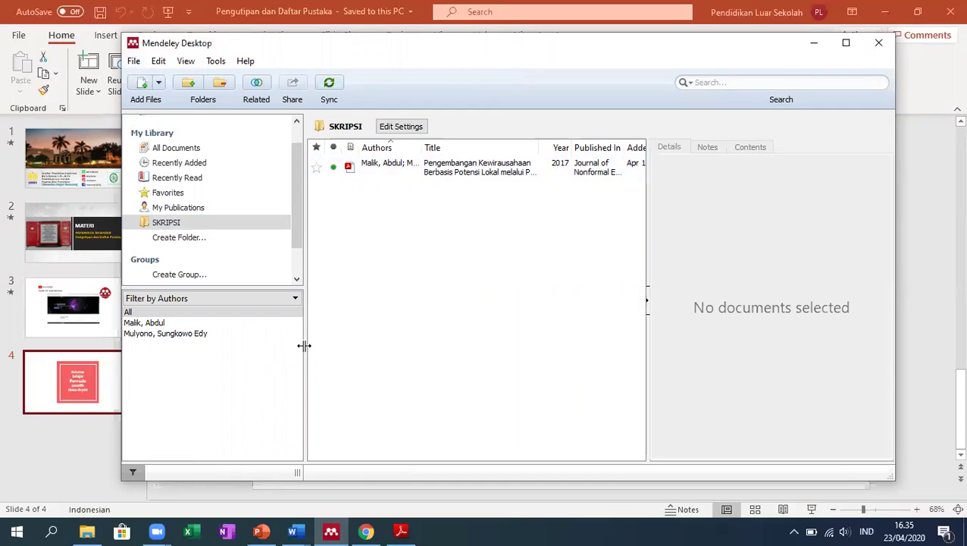
- Switch to File Explorer and open the REFERENSI folder inside LAIN-LAIN
{"action": "left_click", "coordinate": [86, 531]}
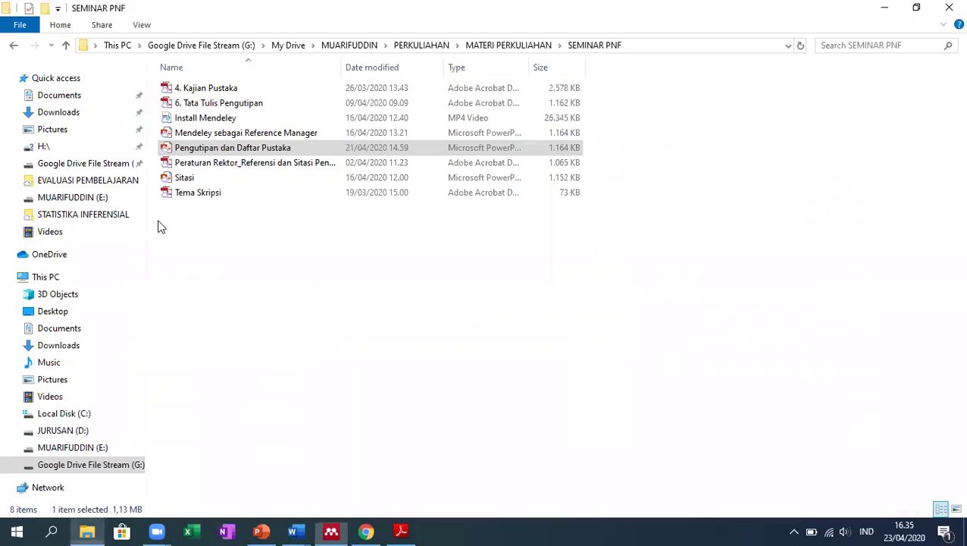
{"action": "left_click", "coordinate": [330, 46]}
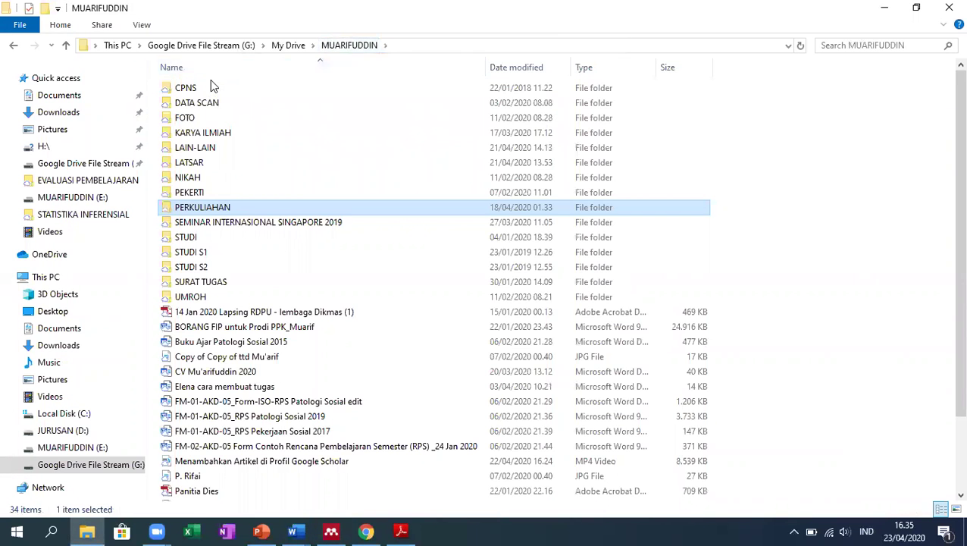
{"action": "double_click", "coordinate": [195, 148]}
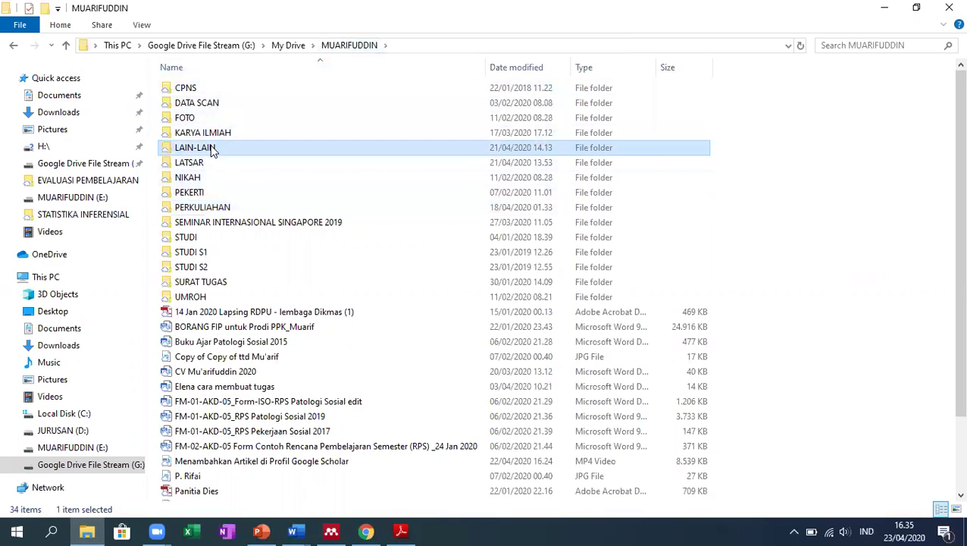
{"action": "double_click", "coordinate": [219, 118]}
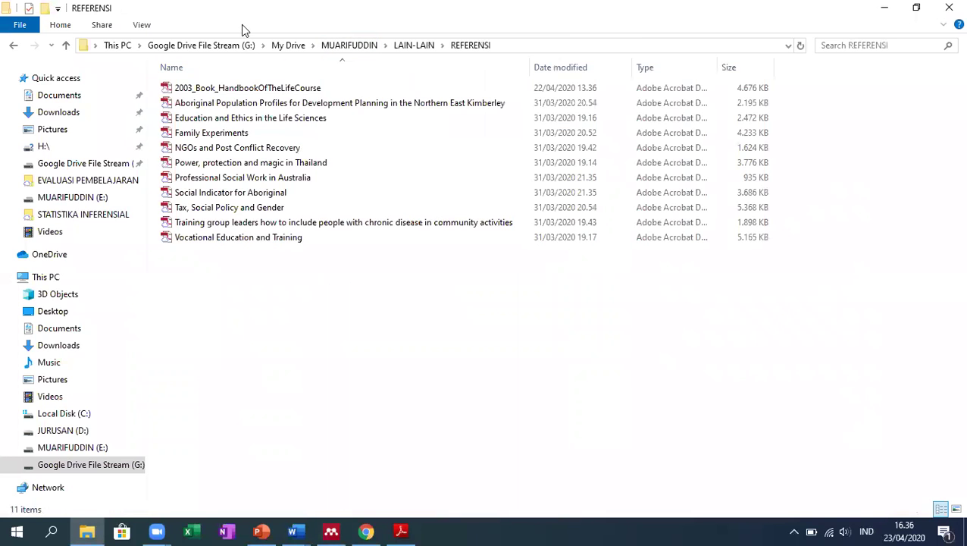
- Import the PDF 2003_Book_HandbookOfTheLifeCourse from the REFERENSI folder into Mendeley's SKRIPSI folder
{"action": "left_click", "coordinate": [324, 88]}
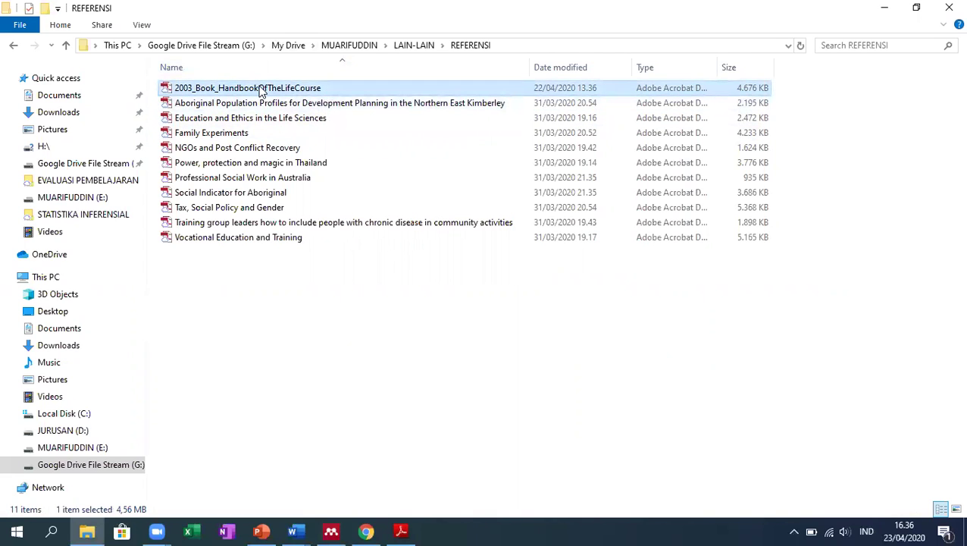
{"action": "left_click", "coordinate": [334, 530]}
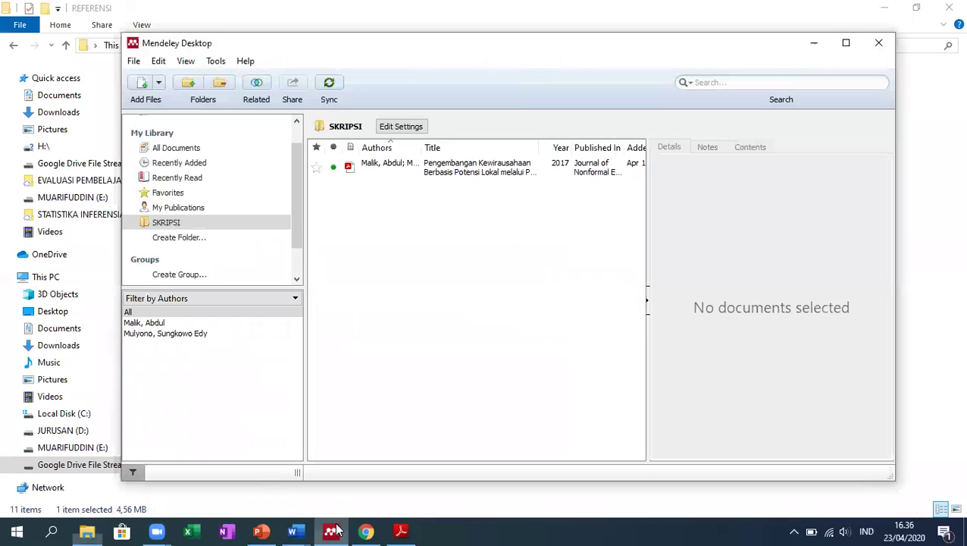
{"action": "left_click_drag", "start_coordinate": [545, 43], "coordinate": [620, 51]}
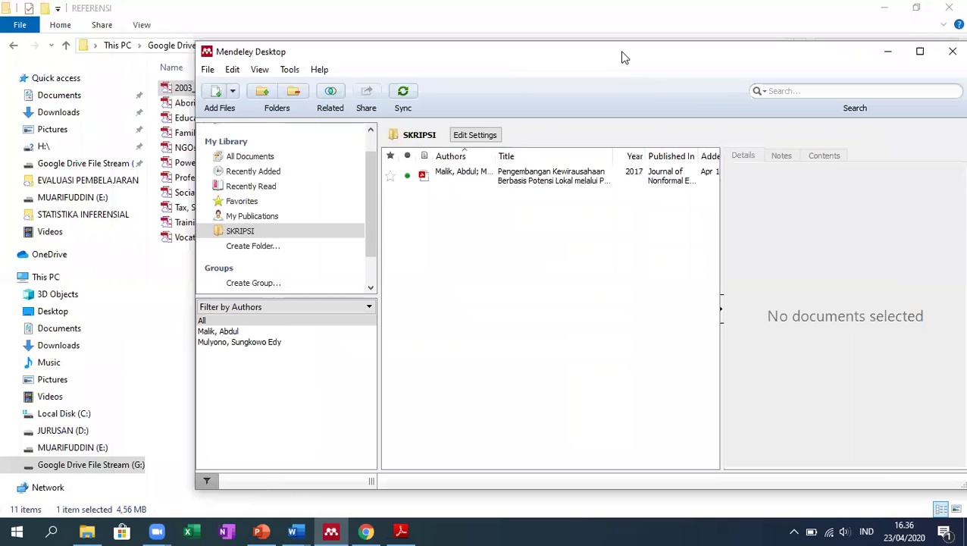
{"action": "left_click_drag", "start_coordinate": [183, 89], "coordinate": [447, 282]}
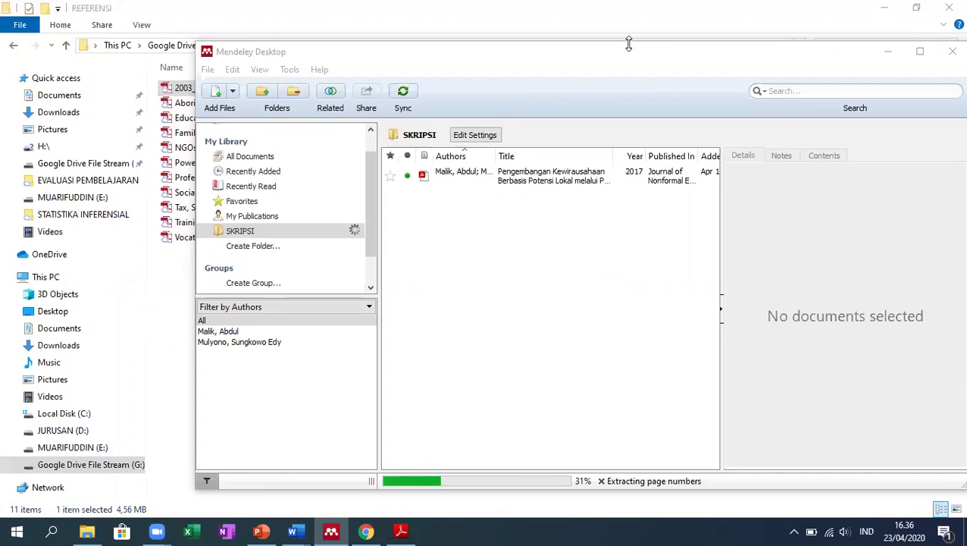
{"action": "left_click", "coordinate": [613, 57]}
{"action": "left_click_drag", "start_coordinate": [613, 58], "coordinate": [536, 61]}
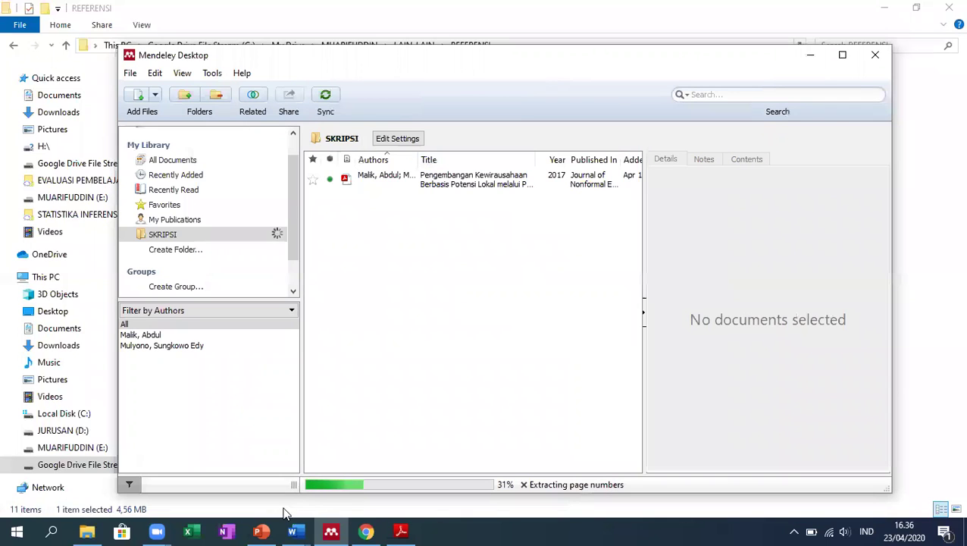
- Switch to the edited journal article in Word and enlarge the page view to 140%
{"action": "mouse_move", "coordinate": [296, 531]}
{"action": "left_click", "coordinate": [376, 477]}
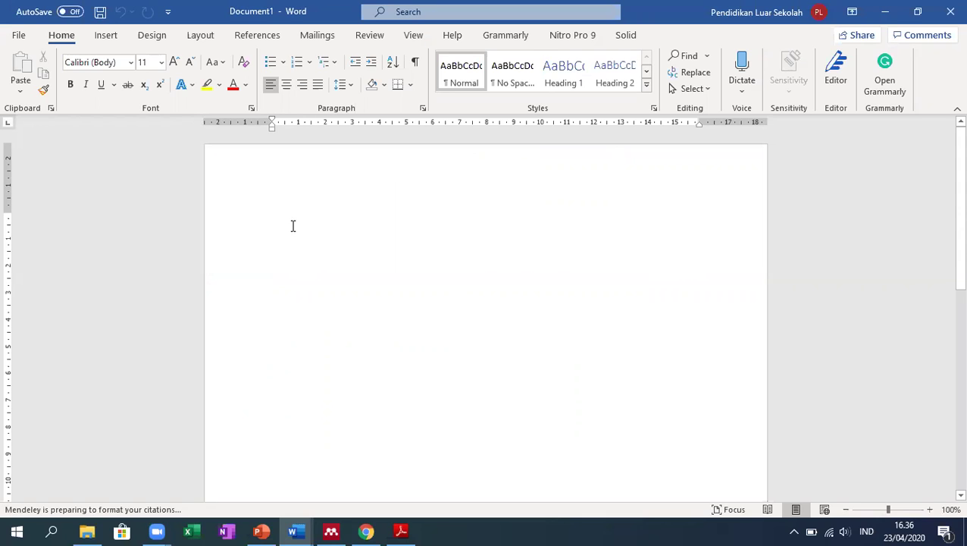
{"action": "left_click", "coordinate": [332, 529]}
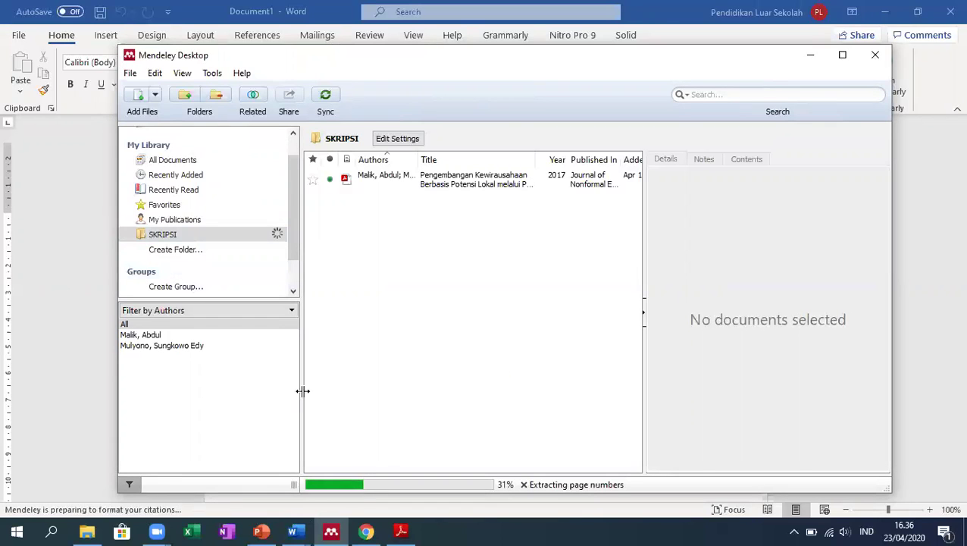
{"action": "left_click", "coordinate": [294, 530]}
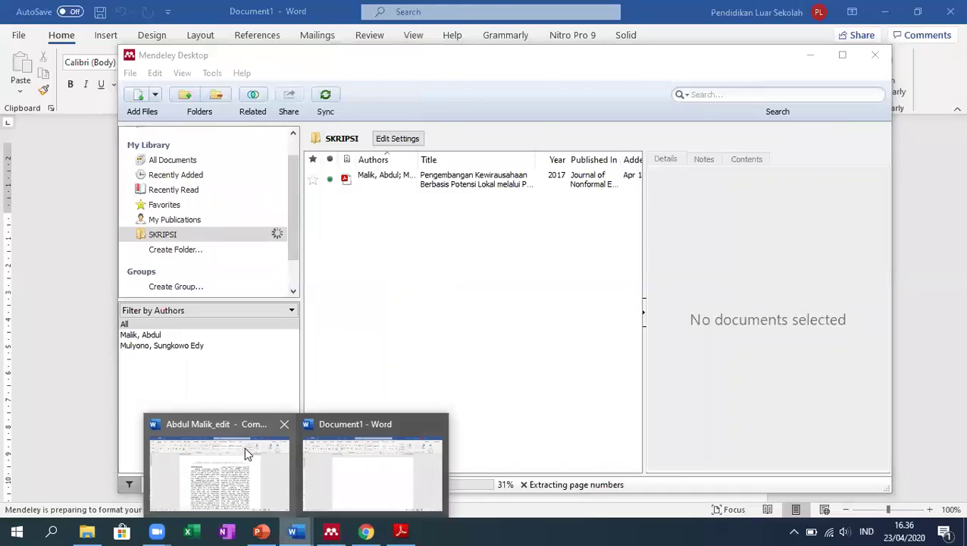
{"action": "left_click", "coordinate": [244, 448]}
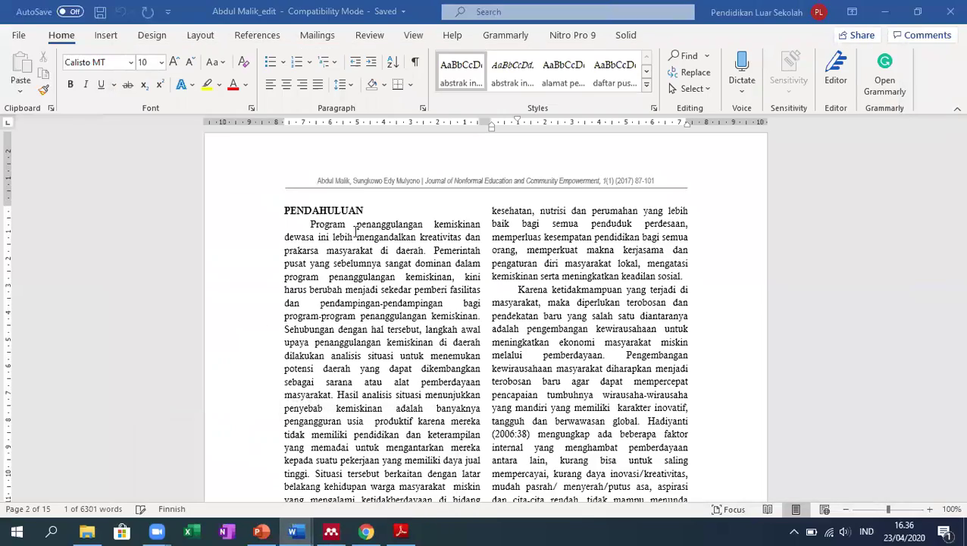
{"action": "left_click", "coordinate": [929, 508]}
{"action": "left_click", "coordinate": [929, 509]}
{"action": "left_click", "coordinate": [929, 508]}
{"action": "left_click", "coordinate": [929, 508]}
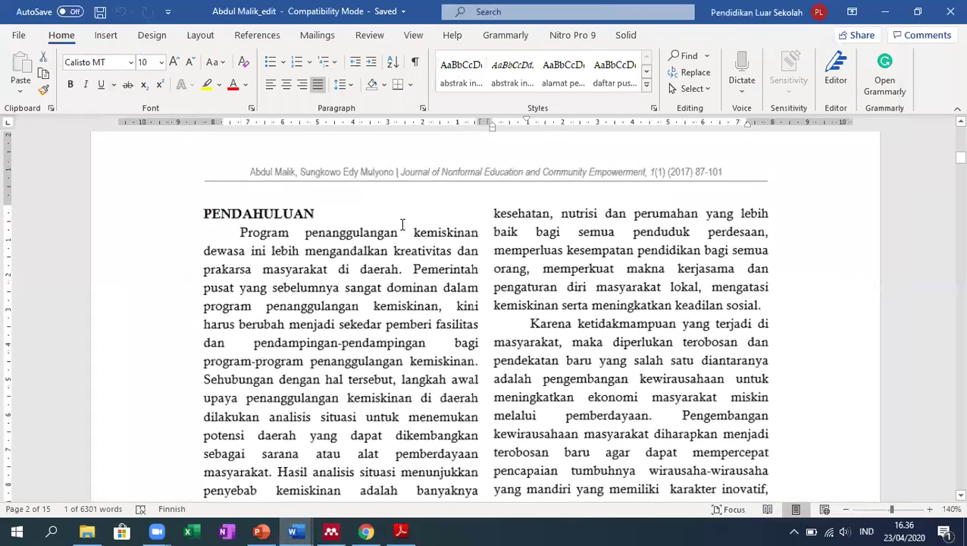
- Search for the author of the 2006:38 citation, view the matching reference-list entry, and return to the in-text citation
{"action": "scroll", "coordinate": [403, 224], "scroll_direction": "down", "scroll_amount": 3}
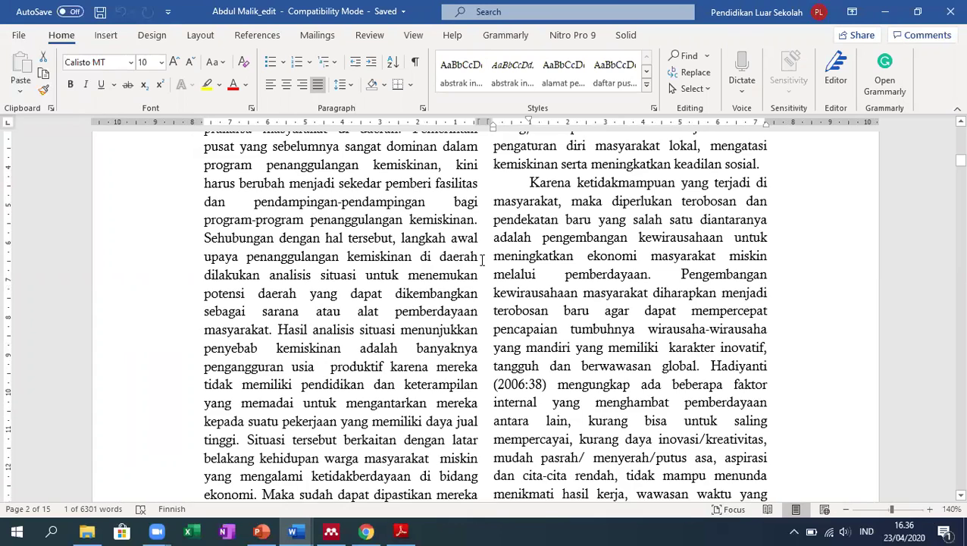
{"action": "scroll", "coordinate": [482, 259], "scroll_direction": "down", "scroll_amount": 1}
{"action": "left_click_drag", "start_coordinate": [713, 316], "coordinate": [771, 319]}
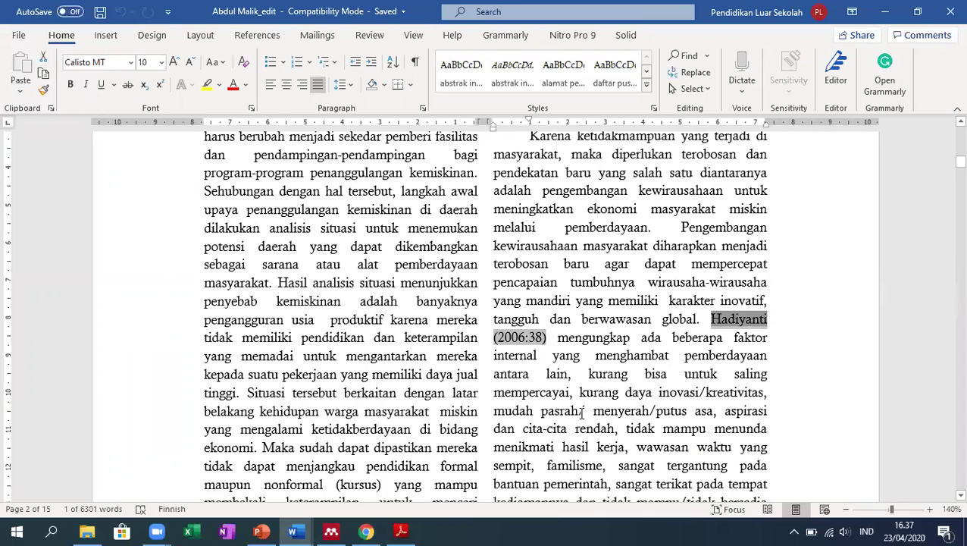
{"action": "key", "text": "ctrl+f"}
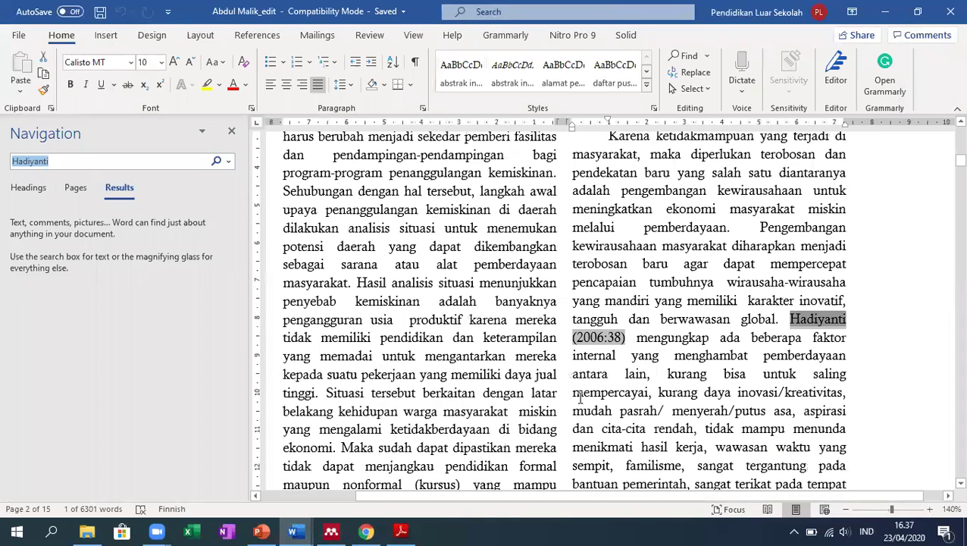
{"action": "left_click", "coordinate": [76, 281]}
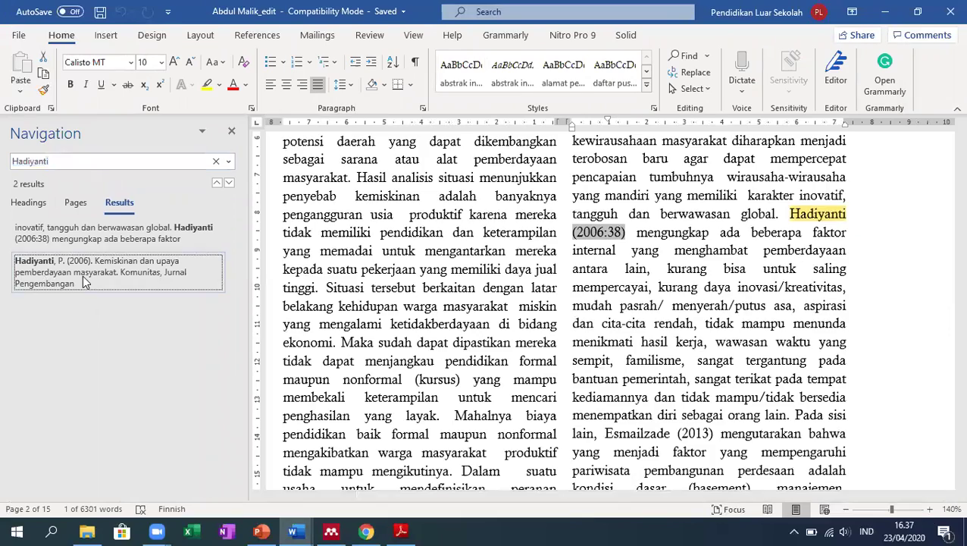
{"action": "scroll", "coordinate": [379, 239], "scroll_direction": "down", "scroll_amount": 1}
{"action": "scroll", "coordinate": [378, 239], "scroll_direction": "up", "scroll_amount": 2}
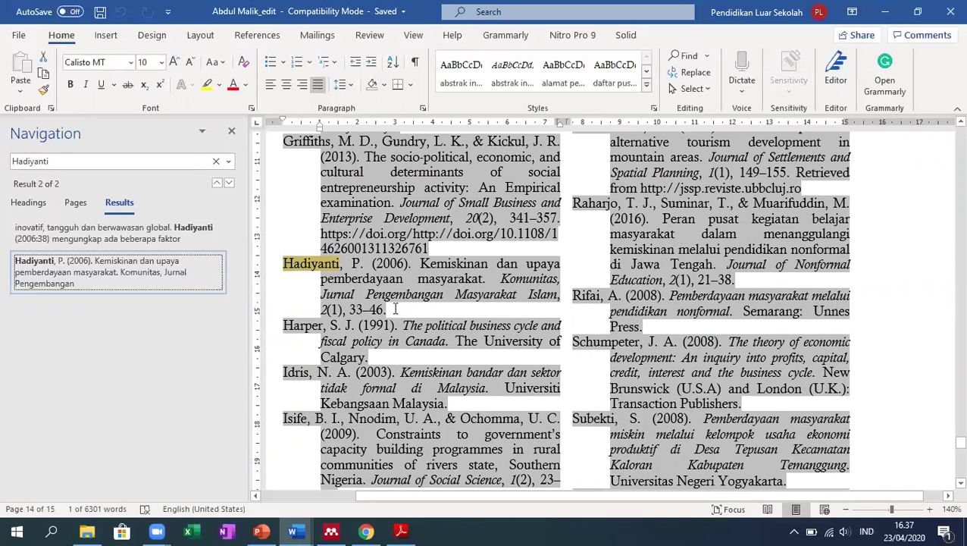
{"action": "left_click", "coordinate": [150, 236]}
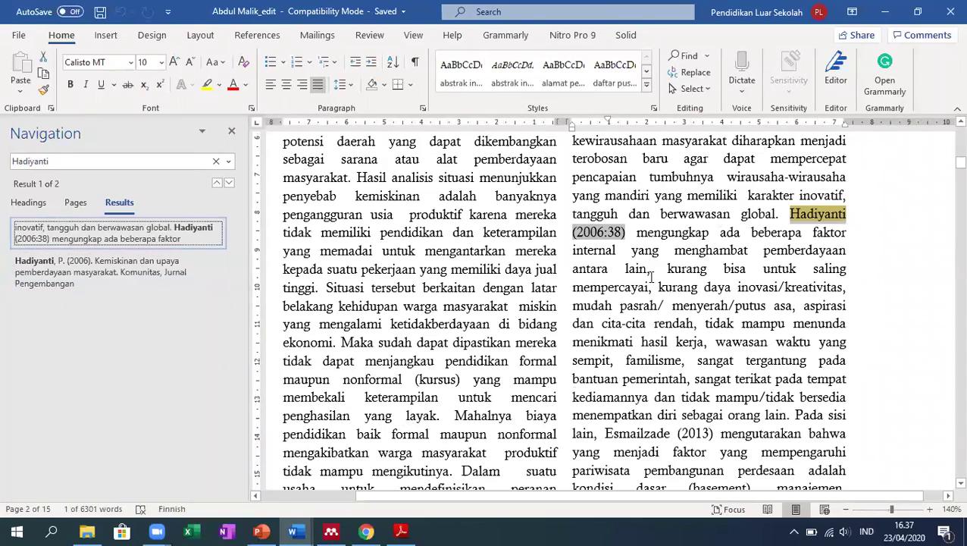
- Search for the first author of the three-author 1973 citation and go to the matching DAFTAR PUSTAKA entry
{"action": "scroll", "coordinate": [737, 232], "scroll_direction": "down", "scroll_amount": 3}
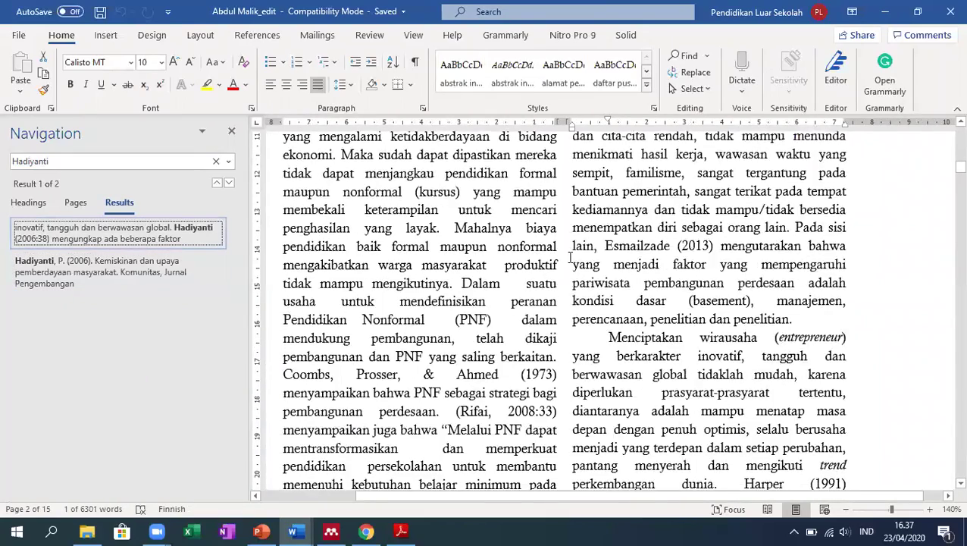
{"action": "scroll", "coordinate": [521, 269], "scroll_direction": "down", "scroll_amount": 2}
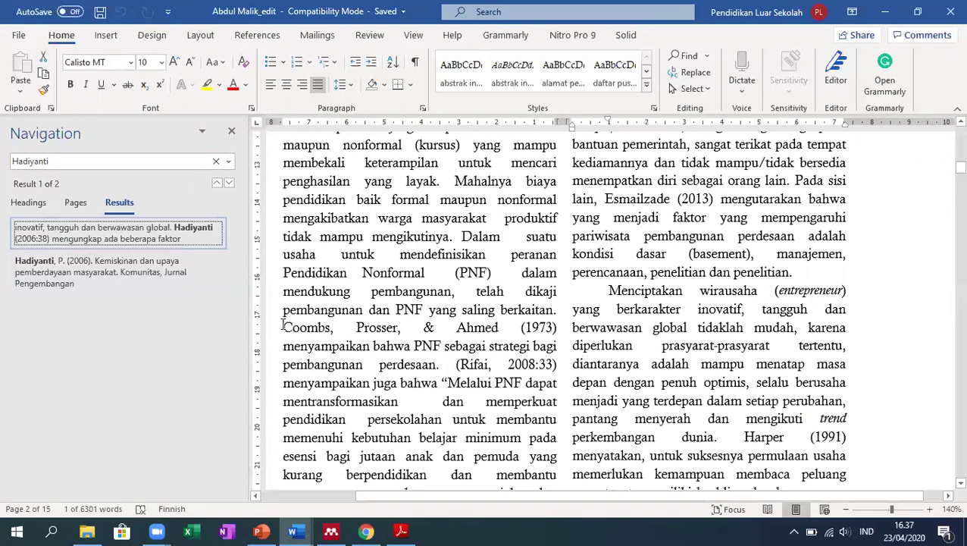
{"action": "left_click", "coordinate": [282, 326]}
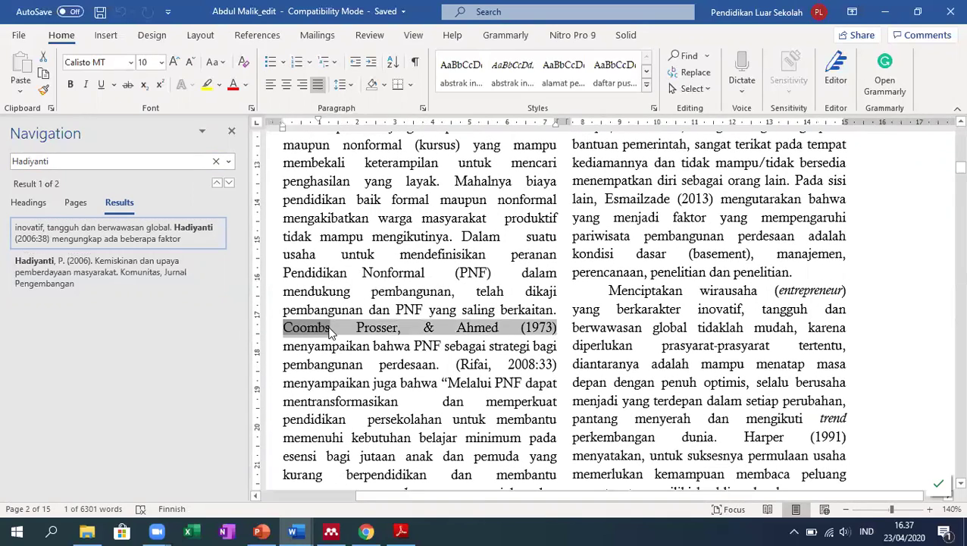
{"action": "key", "text": "ctrl+f"}
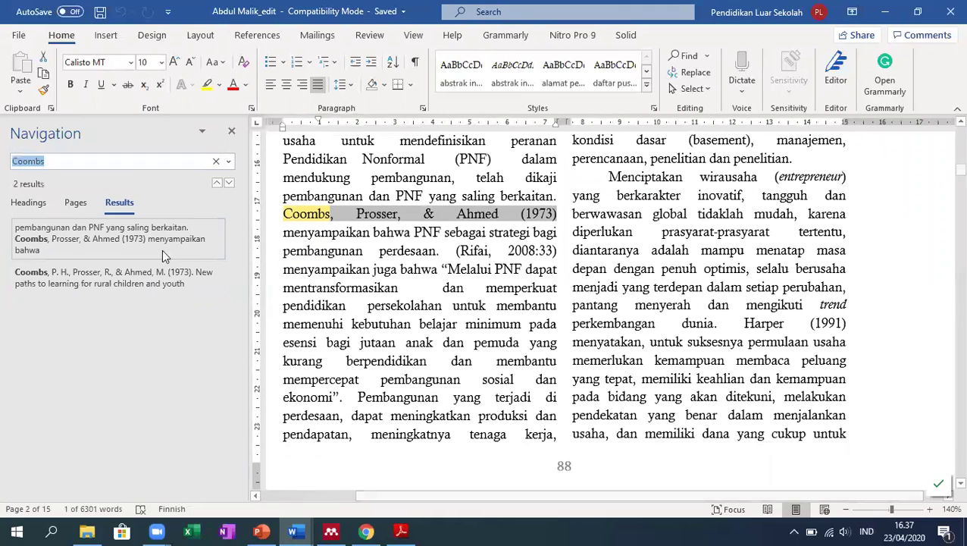
{"action": "left_click", "coordinate": [140, 284]}
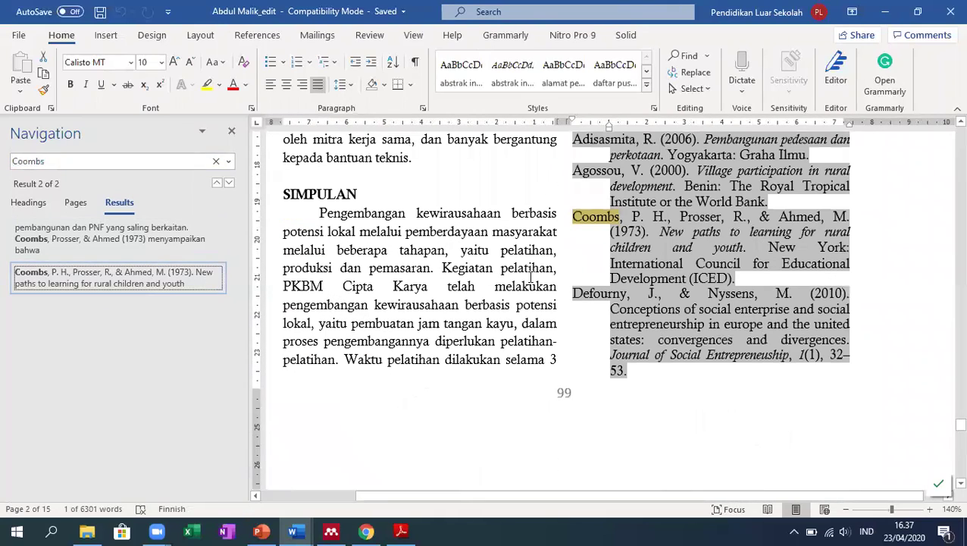
- Close the search results and return from the bibliography to the article's introduction on page 2
{"action": "left_click", "coordinate": [231, 131]}
{"action": "scroll", "coordinate": [457, 356], "scroll_direction": "up", "scroll_amount": 2}
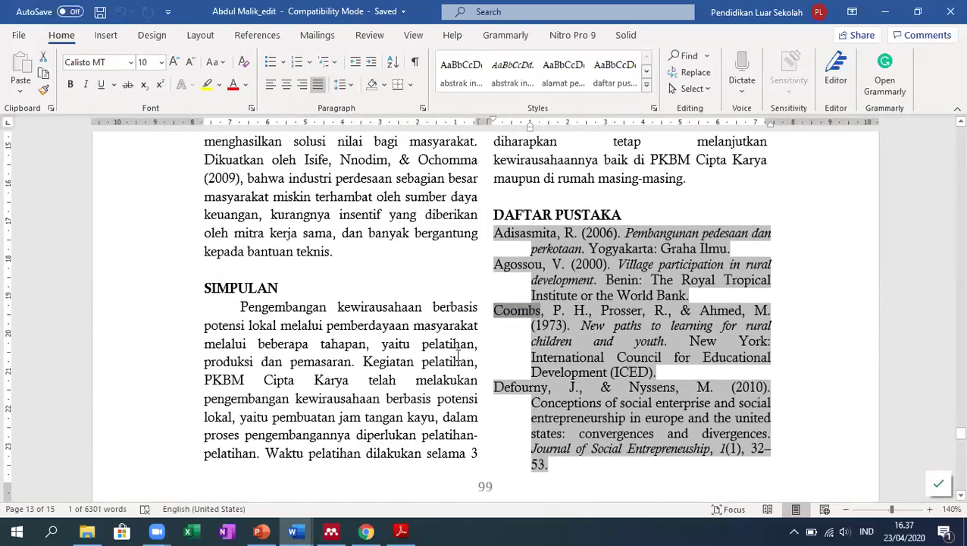
{"action": "scroll", "coordinate": [945, 371], "scroll_direction": "up", "scroll_amount": 1}
{"action": "left_click_drag", "start_coordinate": [956, 437], "coordinate": [946, 160]}
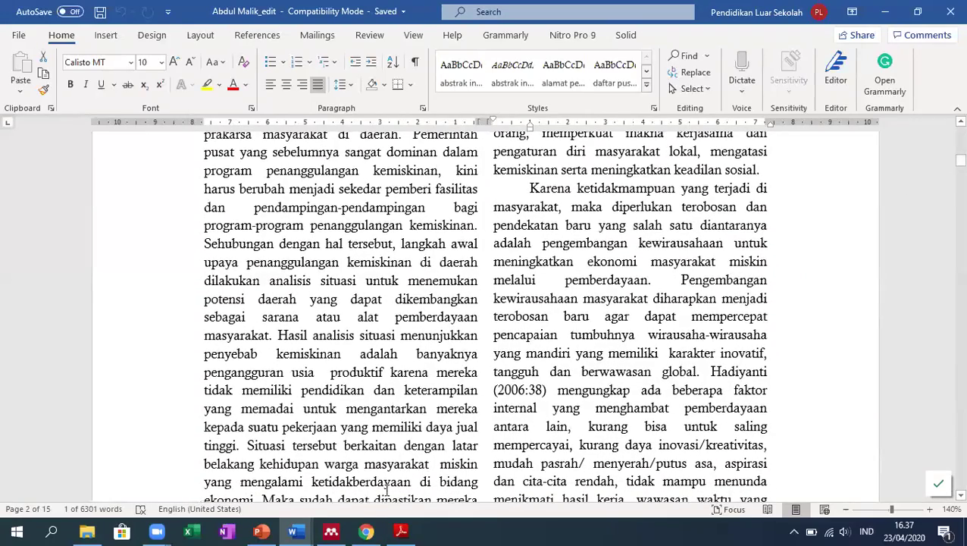
- Switch to the Panduan Penulisan Karya Ilmiah PDF in Adobe Reader, go to its cover page, and reduce the view to 100%
{"action": "left_click", "coordinate": [400, 531]}
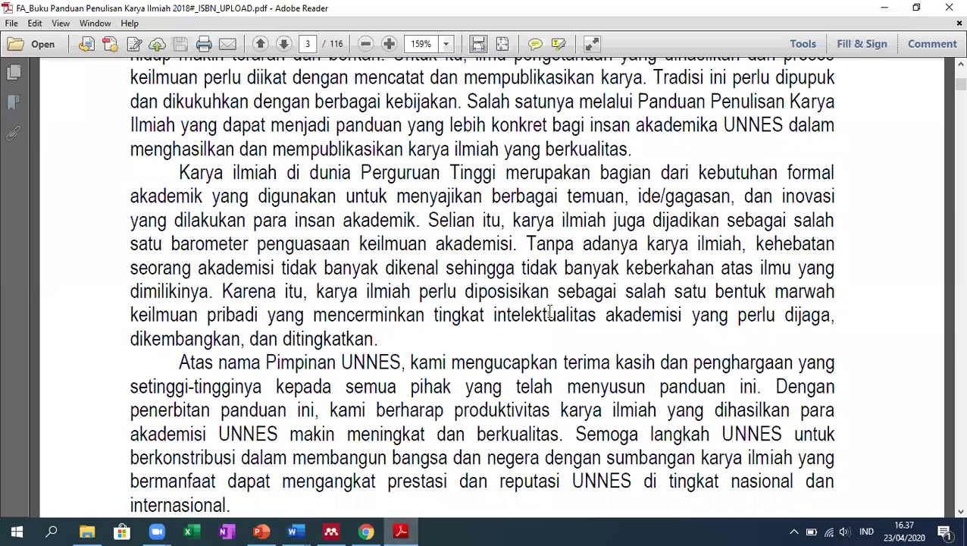
{"action": "left_click_drag", "start_coordinate": [958, 83], "coordinate": [946, 68]}
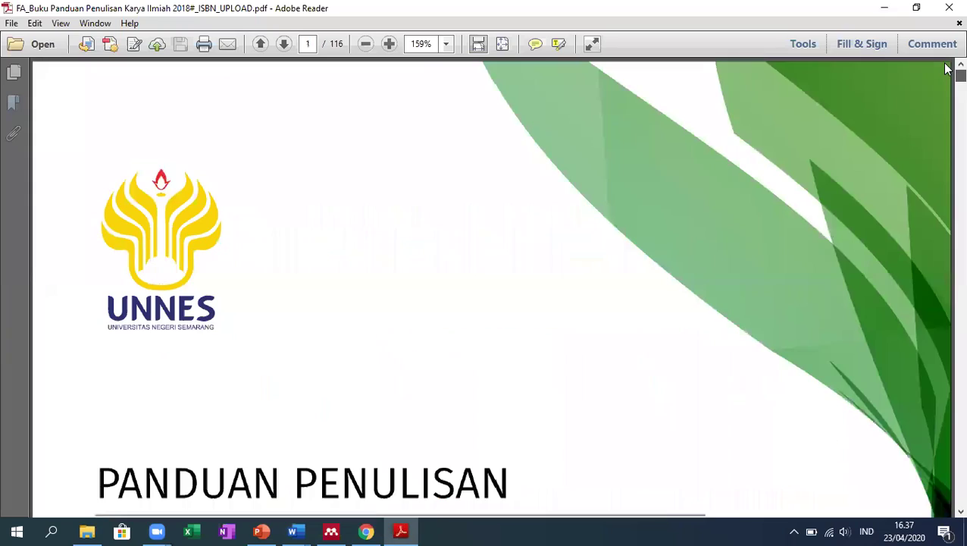
{"action": "scroll", "coordinate": [492, 143], "scroll_direction": "down", "scroll_amount": 3}
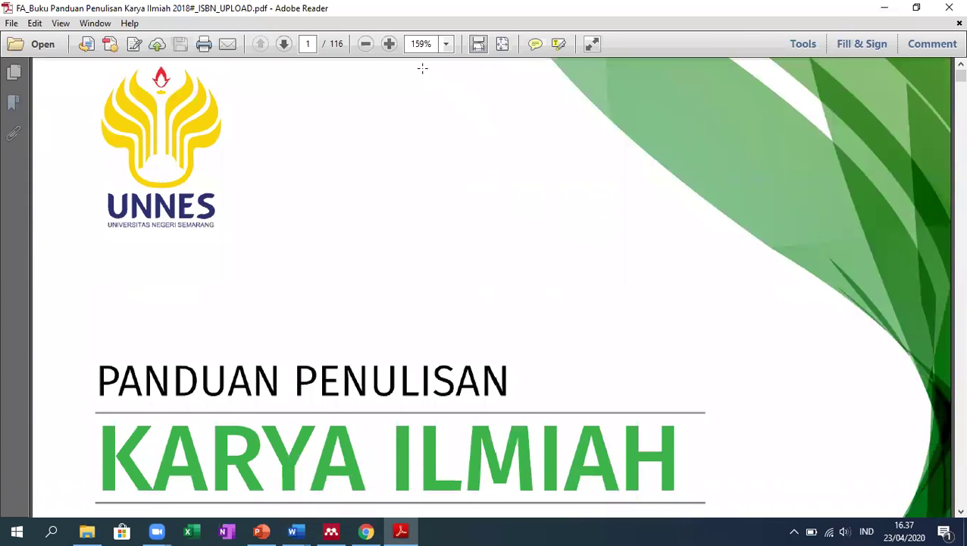
{"action": "left_click", "coordinate": [364, 45]}
{"action": "left_click", "coordinate": [365, 46]}
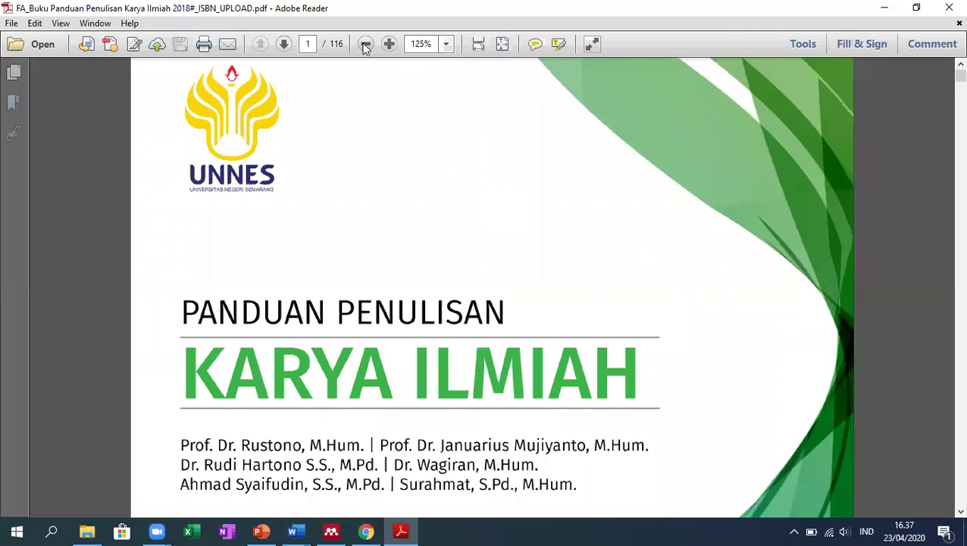
{"action": "left_click", "coordinate": [365, 45]}
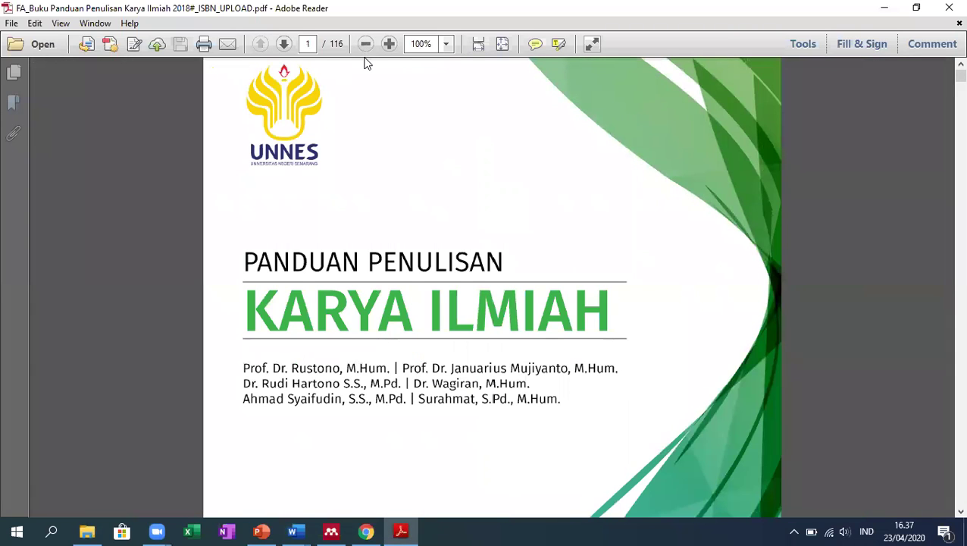
- Browse the guide's table of contents to chapter VI, Tata Tulis Karya Ilmiah, and examine the page numbers of its citation sections
{"action": "scroll", "coordinate": [587, 333], "scroll_direction": "down", "scroll_amount": 9}
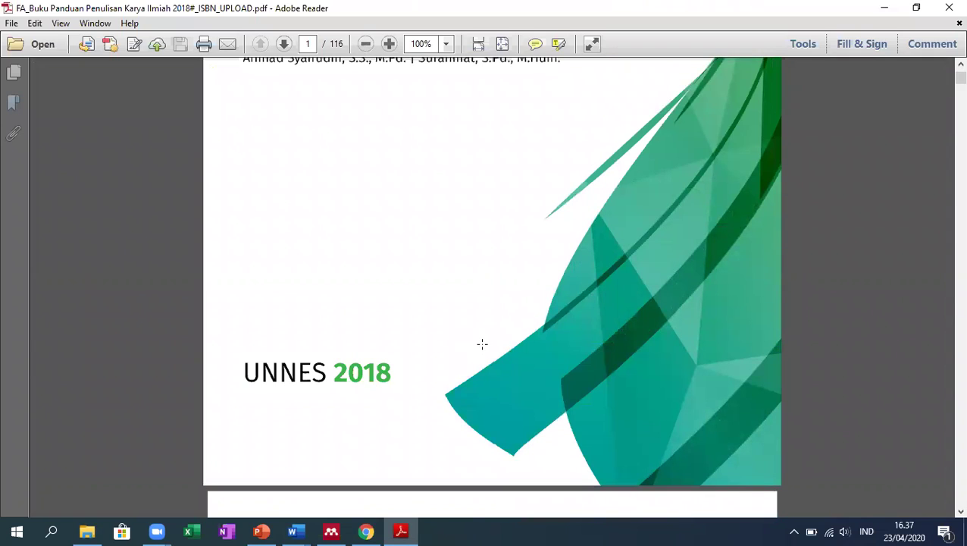
{"action": "scroll", "coordinate": [543, 294], "scroll_direction": "down", "scroll_amount": 17}
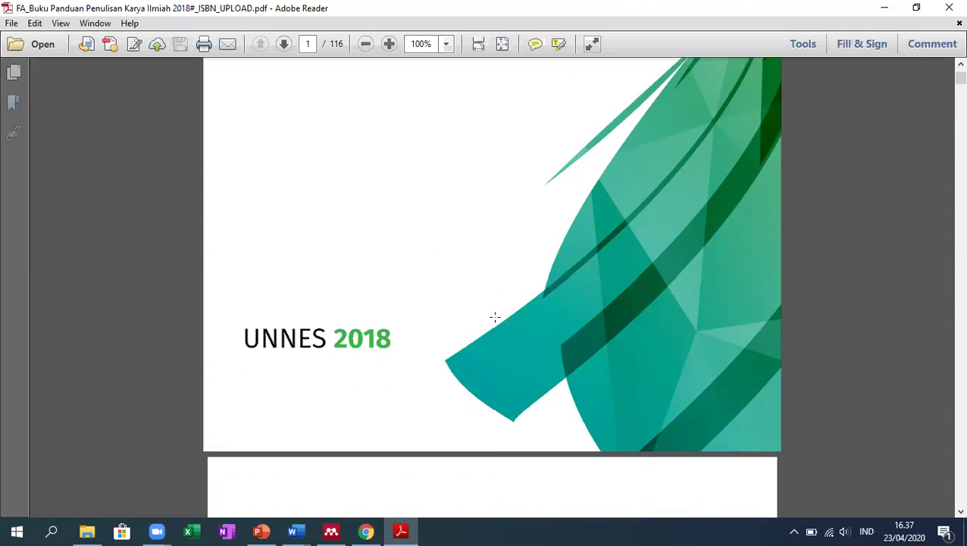
{"action": "scroll", "coordinate": [947, 87], "scroll_direction": "down", "scroll_amount": 20}
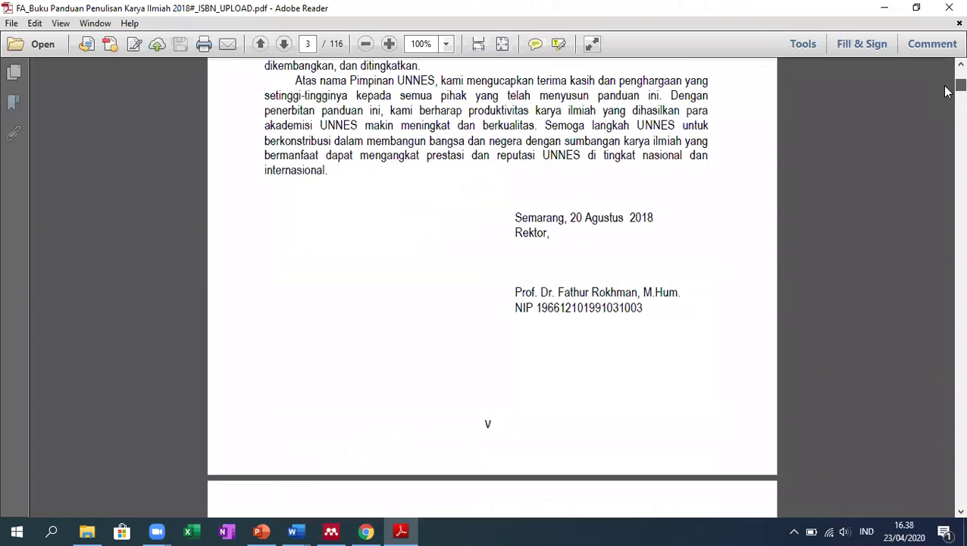
{"action": "scroll", "coordinate": [453, 263], "scroll_direction": "up", "scroll_amount": 9}
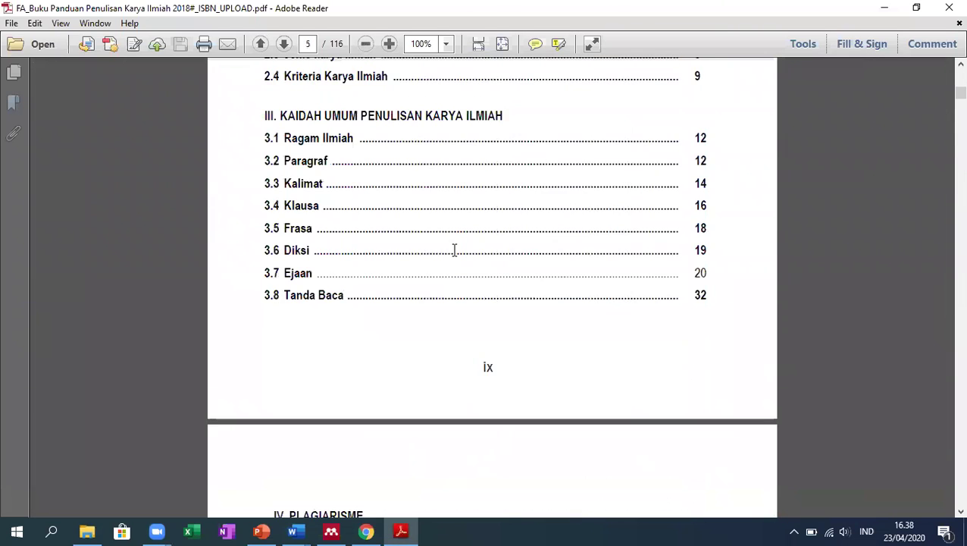
{"action": "scroll", "coordinate": [454, 250], "scroll_direction": "up", "scroll_amount": 1}
{"action": "scroll", "coordinate": [454, 250], "scroll_direction": "up", "scroll_amount": 4}
{"action": "scroll", "coordinate": [454, 252], "scroll_direction": "down", "scroll_amount": 5}
{"action": "scroll", "coordinate": [456, 253], "scroll_direction": "down", "scroll_amount": 7}
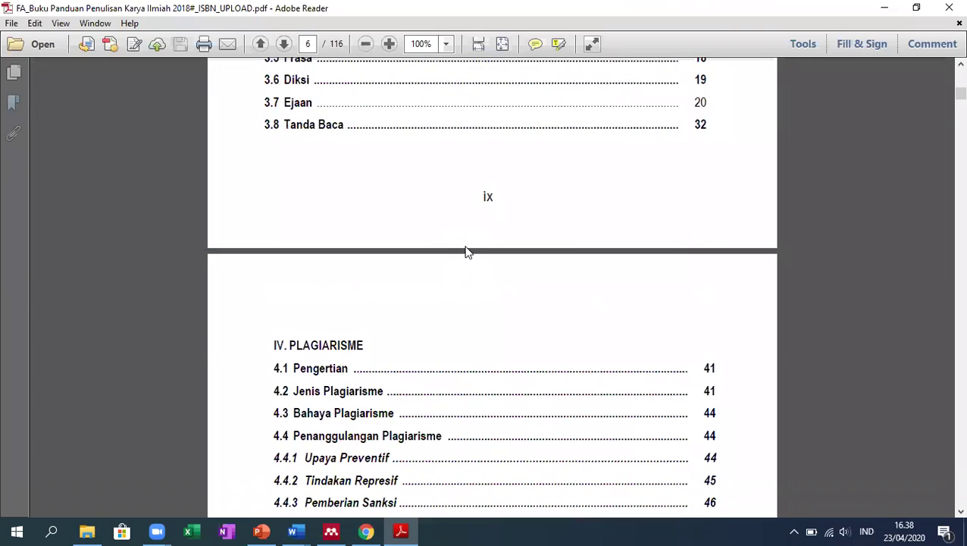
{"action": "scroll", "coordinate": [475, 265], "scroll_direction": "down", "scroll_amount": 6}
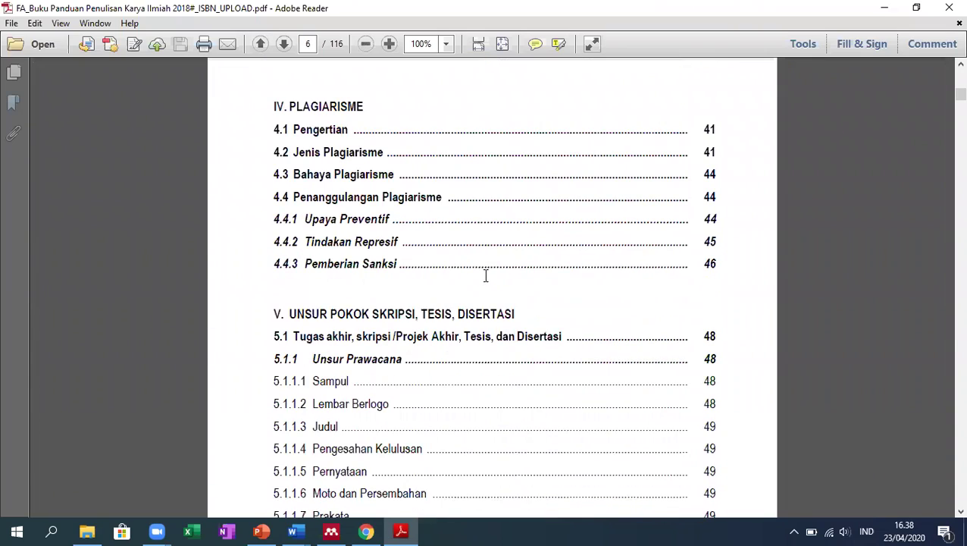
{"action": "scroll", "coordinate": [488, 273], "scroll_direction": "down", "scroll_amount": 4}
{"action": "scroll", "coordinate": [436, 278], "scroll_direction": "down", "scroll_amount": 8}
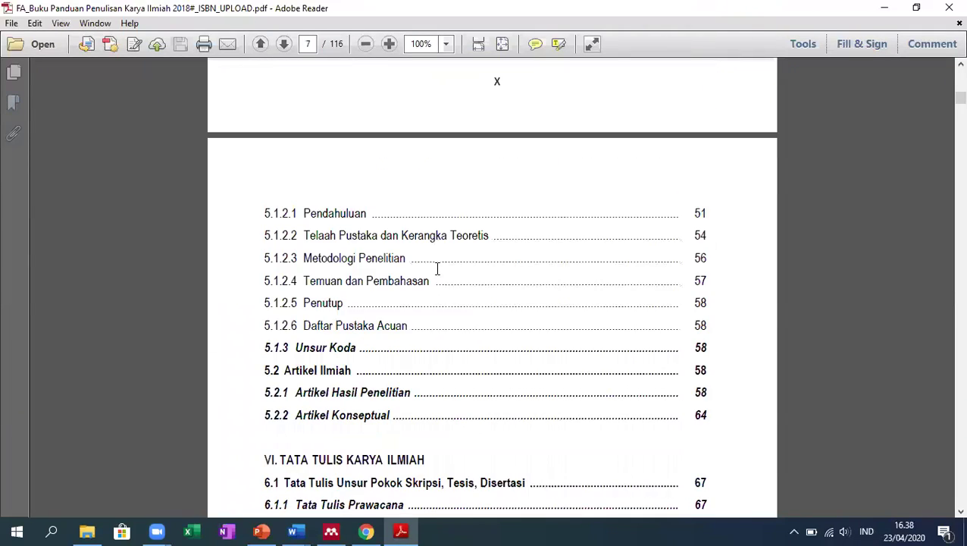
{"action": "scroll", "coordinate": [444, 272], "scroll_direction": "down", "scroll_amount": 3}
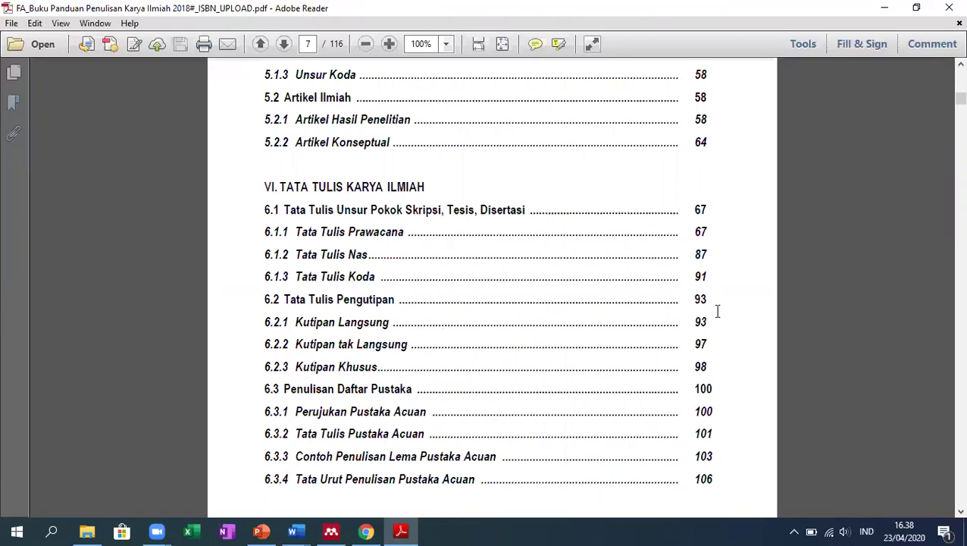
- Search the guide for "93" and step through the matches to look for the citation section
{"action": "key", "text": "ctrl+f"}
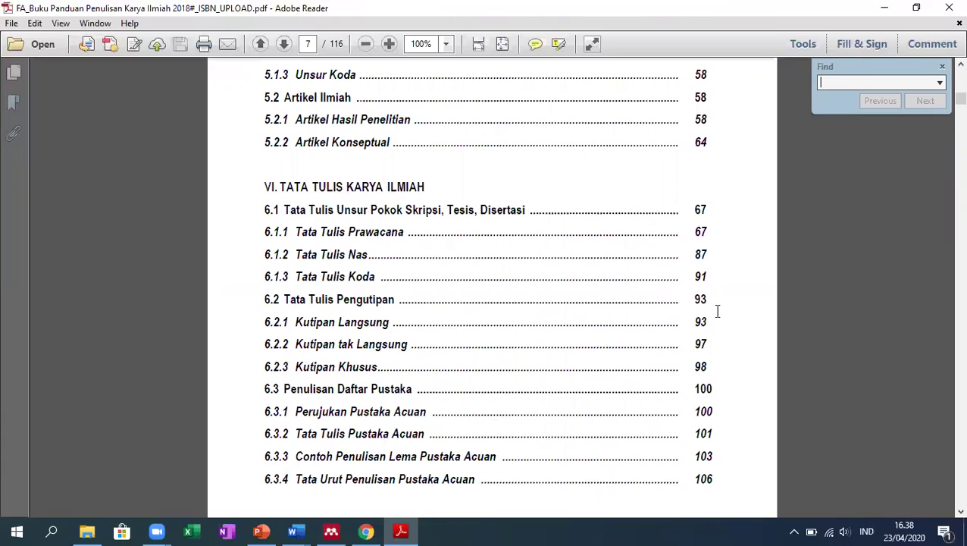
{"action": "type", "text": "93"}
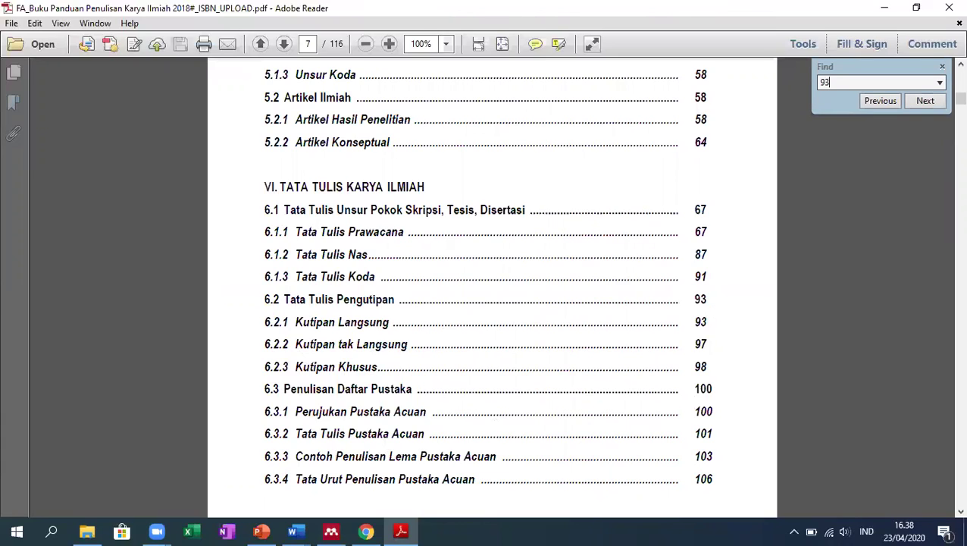
{"action": "left_click", "coordinate": [923, 101]}
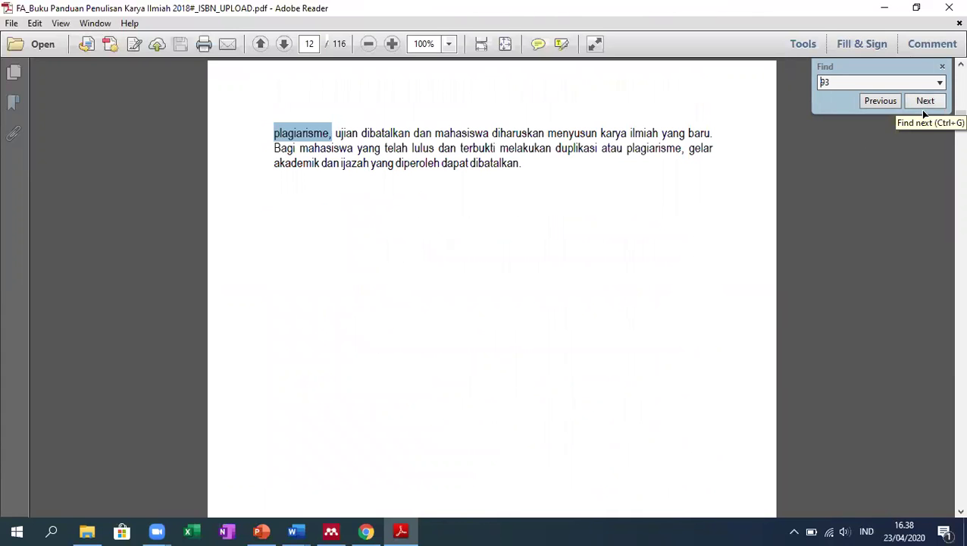
{"action": "left_click", "coordinate": [925, 102]}
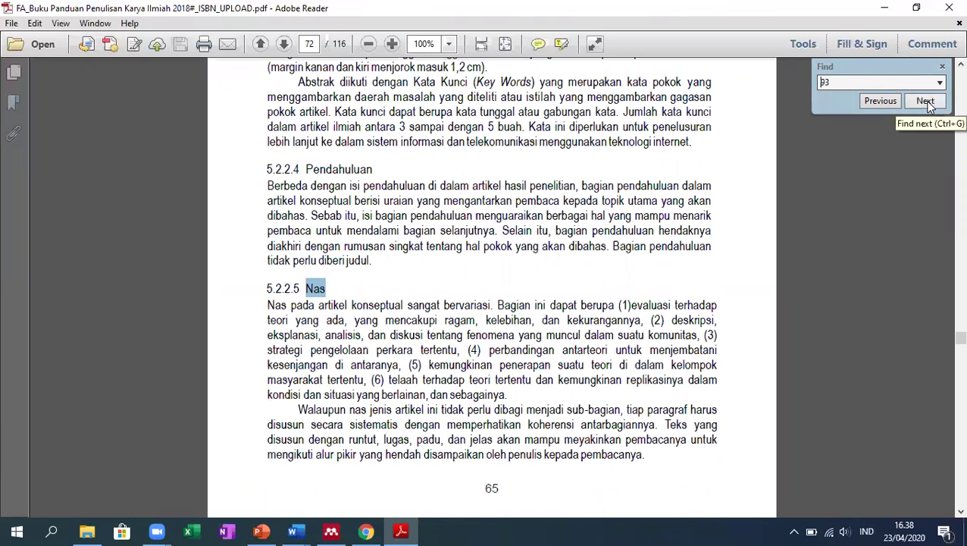
{"action": "left_click", "coordinate": [926, 102]}
{"action": "left_click", "coordinate": [926, 102]}
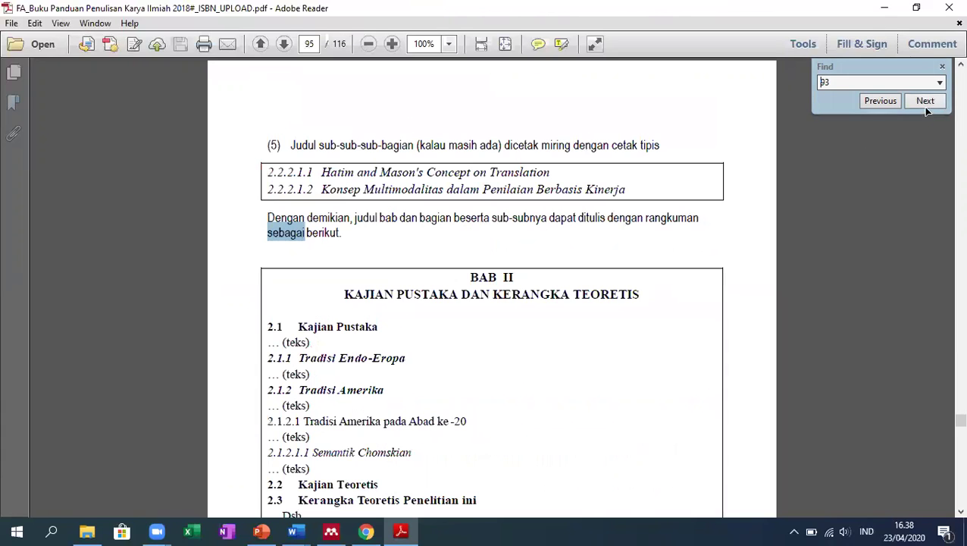
{"action": "left_click", "coordinate": [926, 102]}
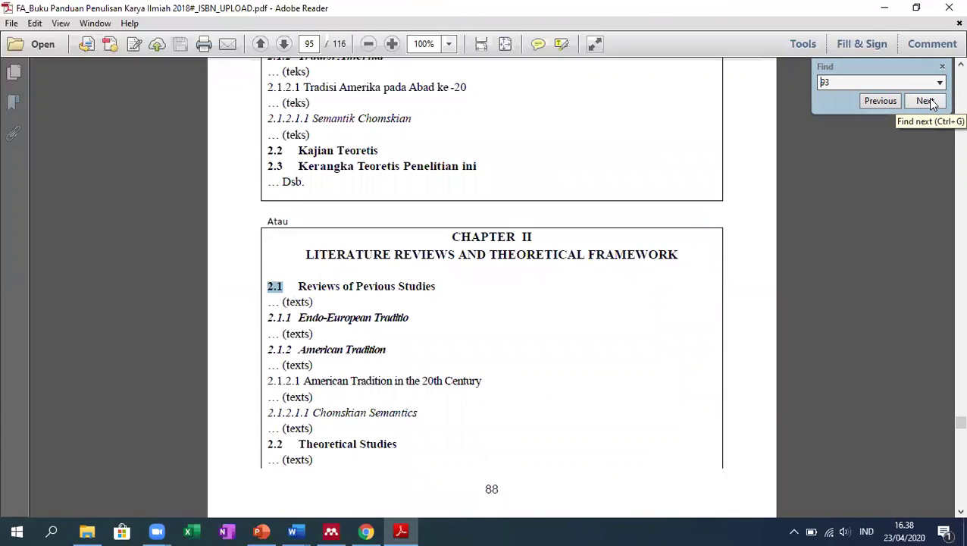
{"action": "left_click", "coordinate": [926, 102]}
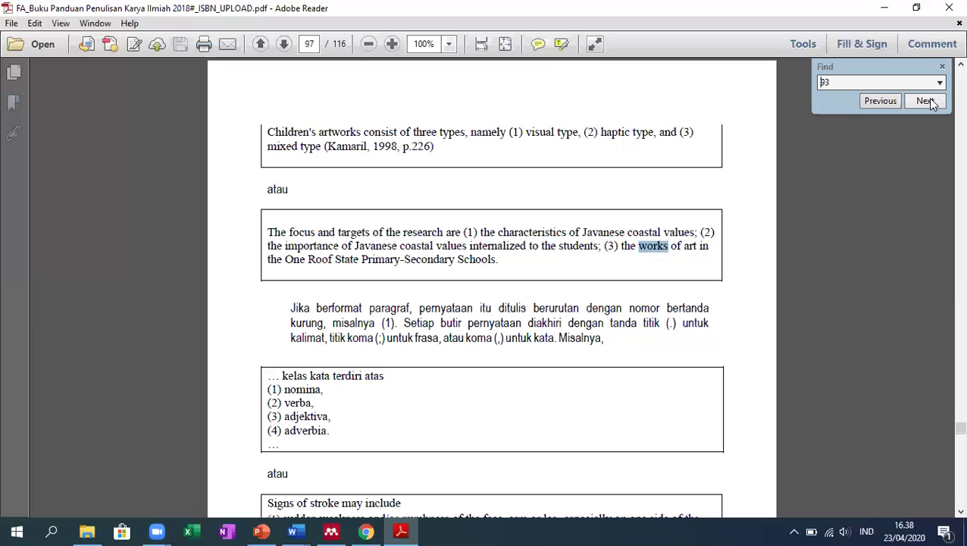
{"action": "left_click", "coordinate": [926, 102]}
{"action": "left_click", "coordinate": [926, 102]}
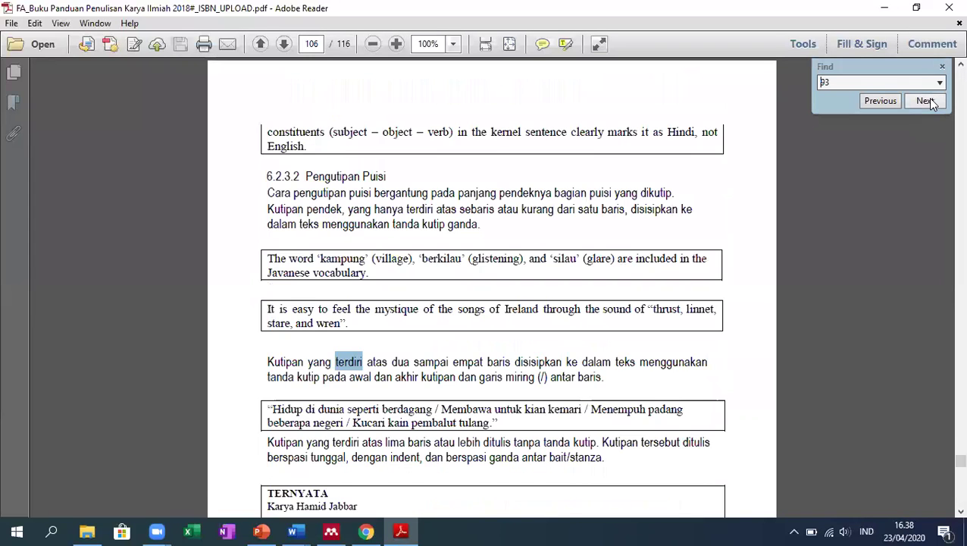
{"action": "left_click", "coordinate": [926, 102]}
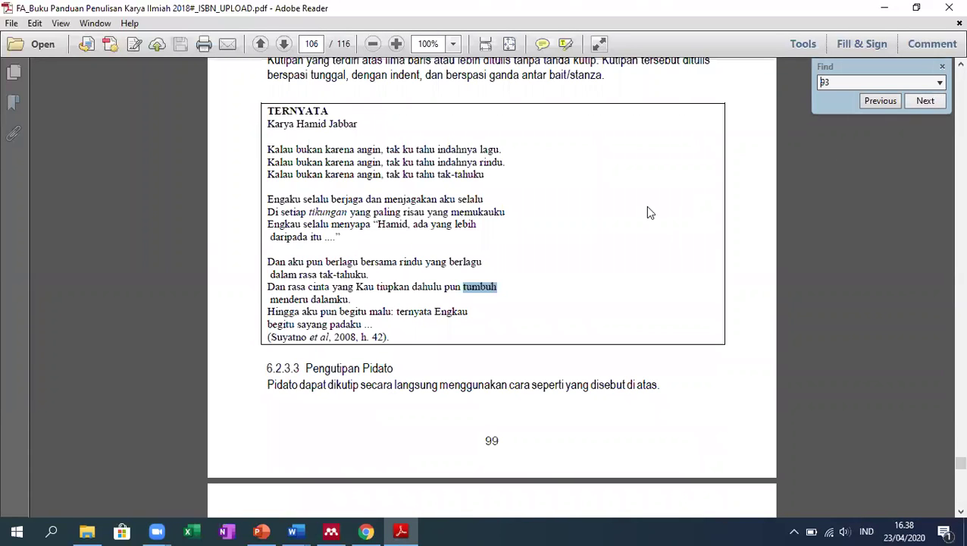
- Go back to the heading 6.2 Tata Tulis Pengutipan on PDF page 100
{"action": "scroll", "coordinate": [648, 213], "scroll_direction": "up", "scroll_amount": 10}
{"action": "left_click_drag", "start_coordinate": [945, 459], "coordinate": [945, 448]}
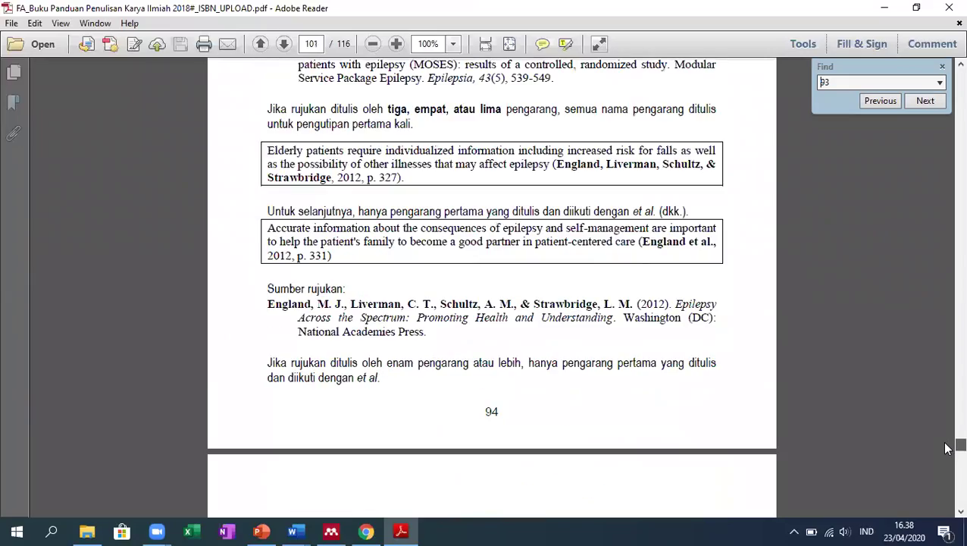
{"action": "scroll", "coordinate": [945, 448], "scroll_direction": "up", "scroll_amount": 20}
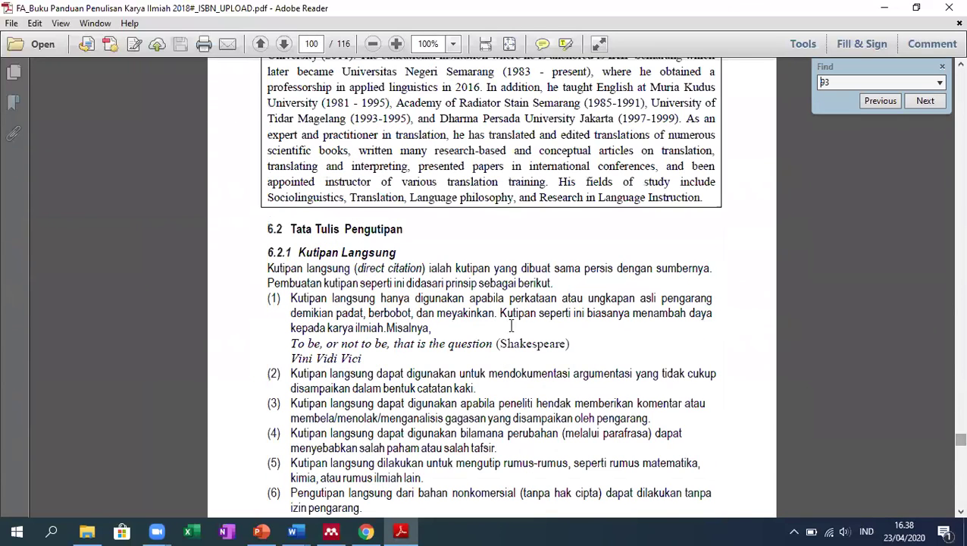
{"action": "scroll", "coordinate": [511, 325], "scroll_direction": "down", "scroll_amount": 2}
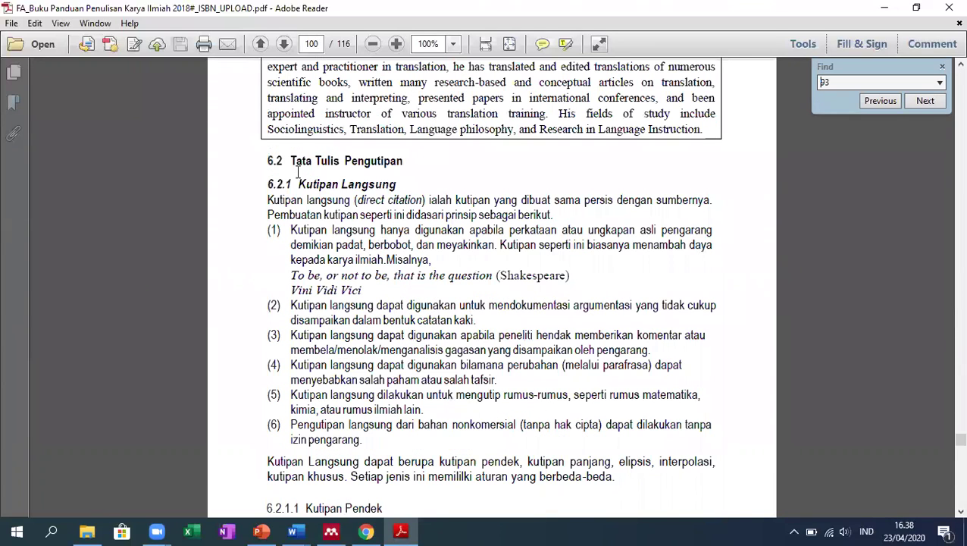
- Close the search box and enlarge the guide's page view to 150%
{"action": "left_click", "coordinate": [942, 66]}
{"action": "left_click", "coordinate": [395, 43]}
{"action": "left_click", "coordinate": [396, 44]}
- Read the six principles for direct quotations in section 6.2.1 Kutipan Langsung
{"action": "scroll", "coordinate": [380, 249], "scroll_direction": "down", "scroll_amount": 2}
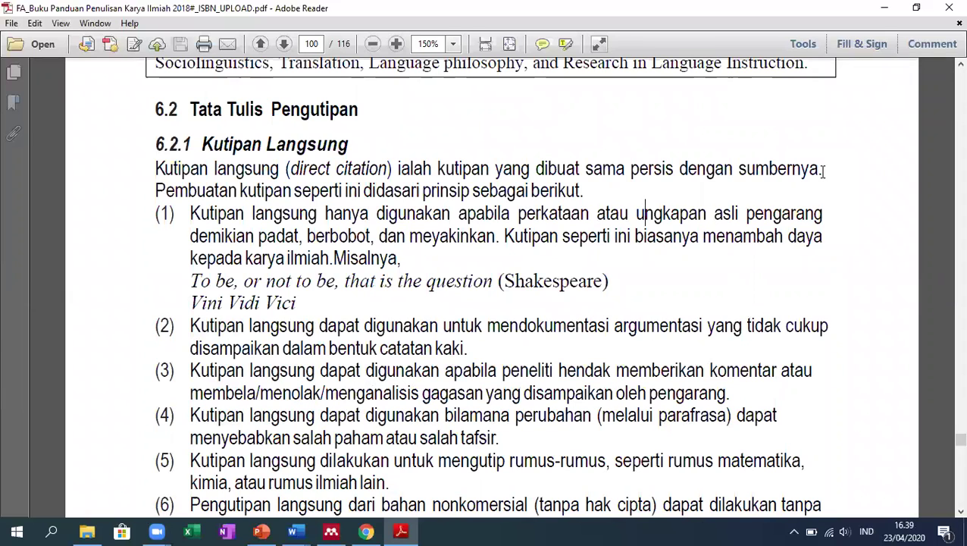
{"action": "scroll", "coordinate": [822, 170], "scroll_direction": "down", "scroll_amount": 1}
{"action": "scroll", "coordinate": [790, 162], "scroll_direction": "up", "scroll_amount": 1}
{"action": "scroll", "coordinate": [336, 252], "scroll_direction": "down", "scroll_amount": 1}
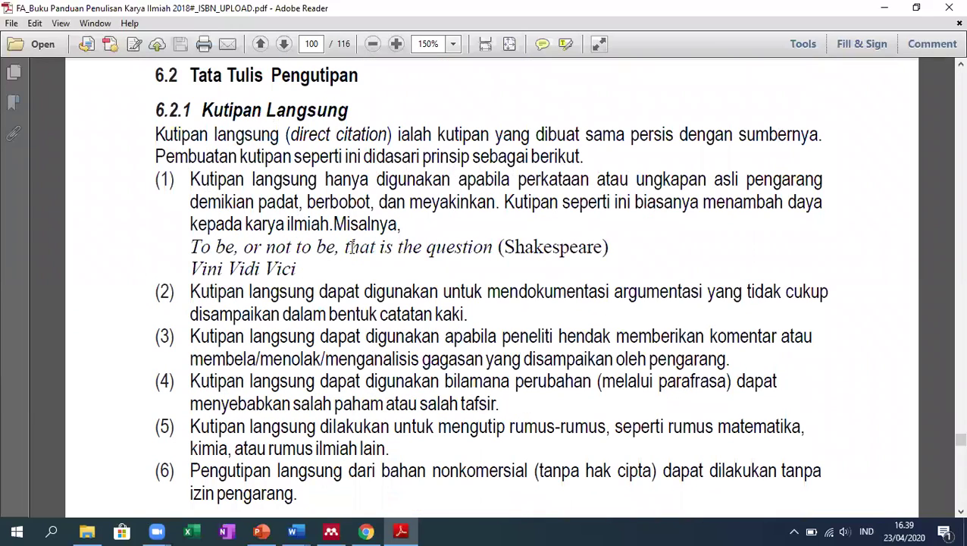
{"action": "scroll", "coordinate": [352, 247], "scroll_direction": "down", "scroll_amount": 3}
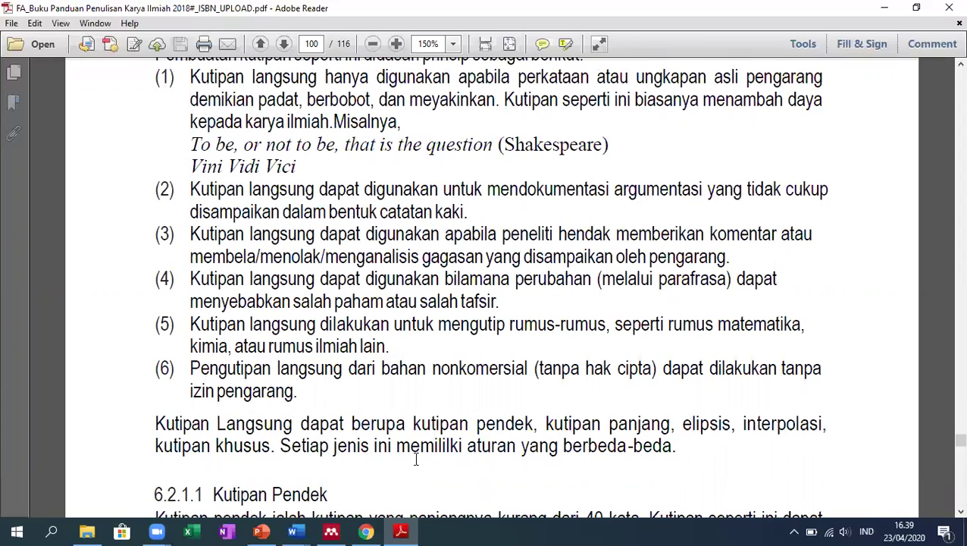
{"action": "scroll", "coordinate": [625, 436], "scroll_direction": "up", "scroll_amount": 1}
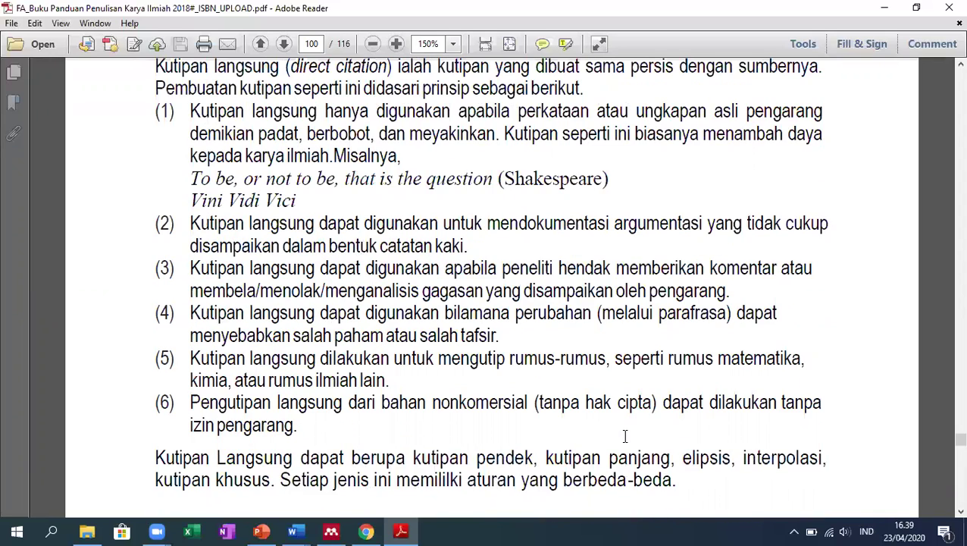
{"action": "scroll", "coordinate": [635, 371], "scroll_direction": "up", "scroll_amount": 1}
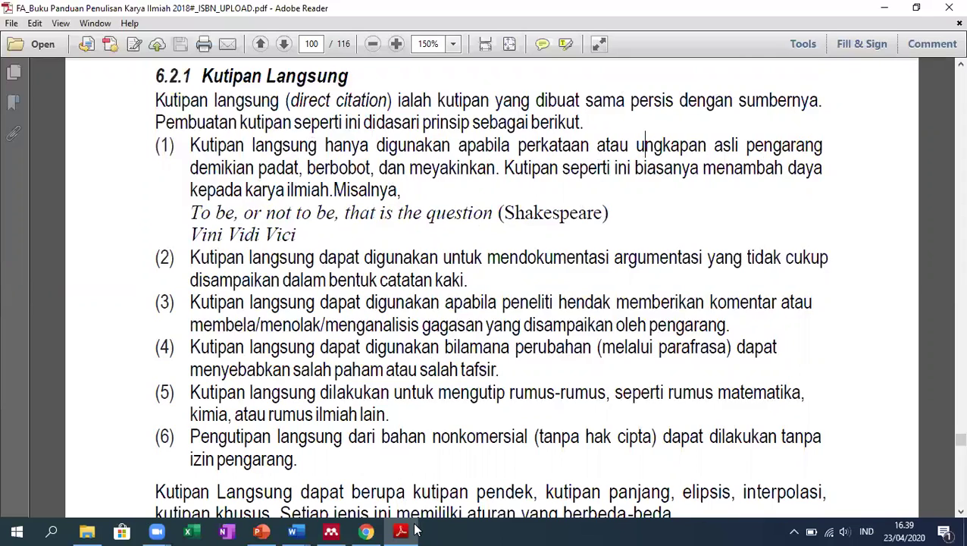
- Switch back to the edited article in Word and place the cursor at the start of the direct quotation "Melalui PNF dapat" following the 2008:33 citation
{"action": "left_click", "coordinate": [298, 531]}
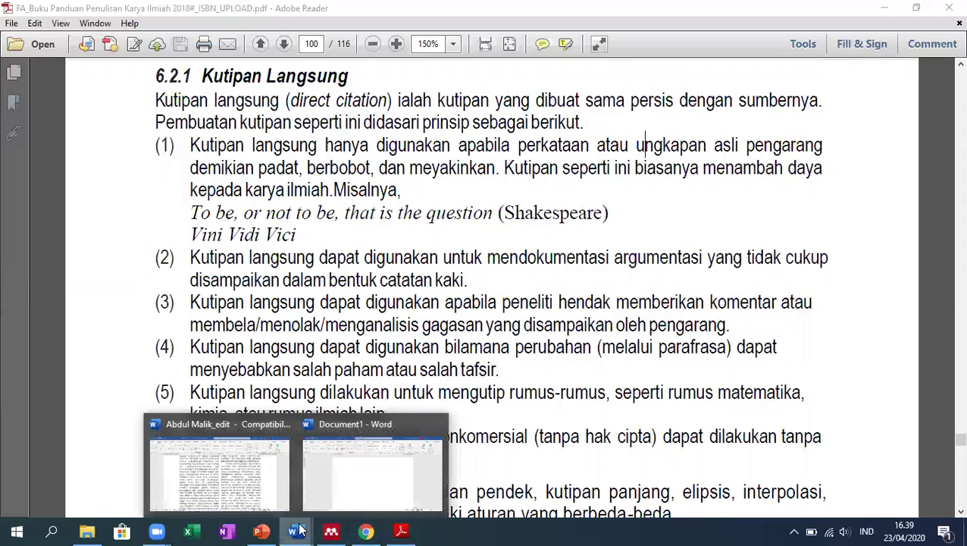
{"action": "left_click", "coordinate": [254, 491]}
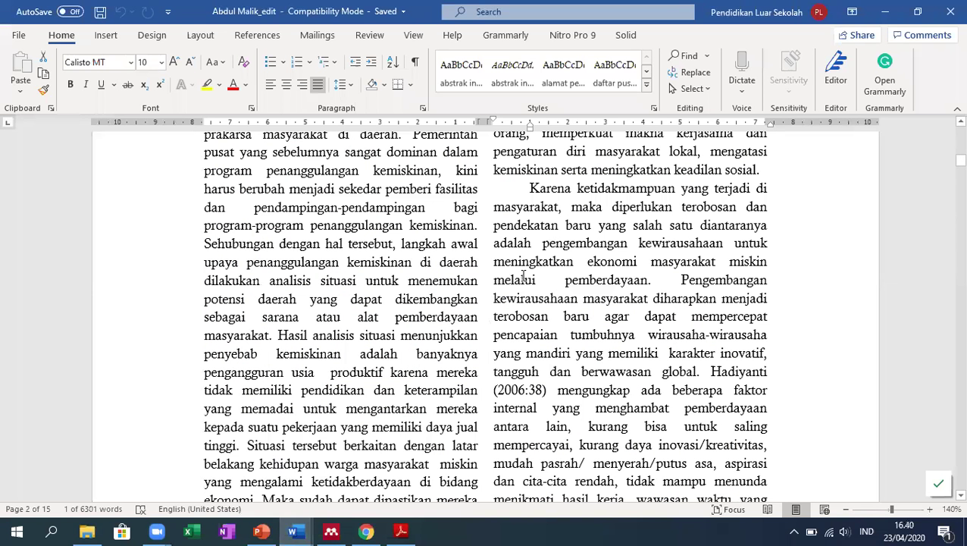
{"action": "scroll", "coordinate": [442, 284], "scroll_direction": "down", "scroll_amount": 6}
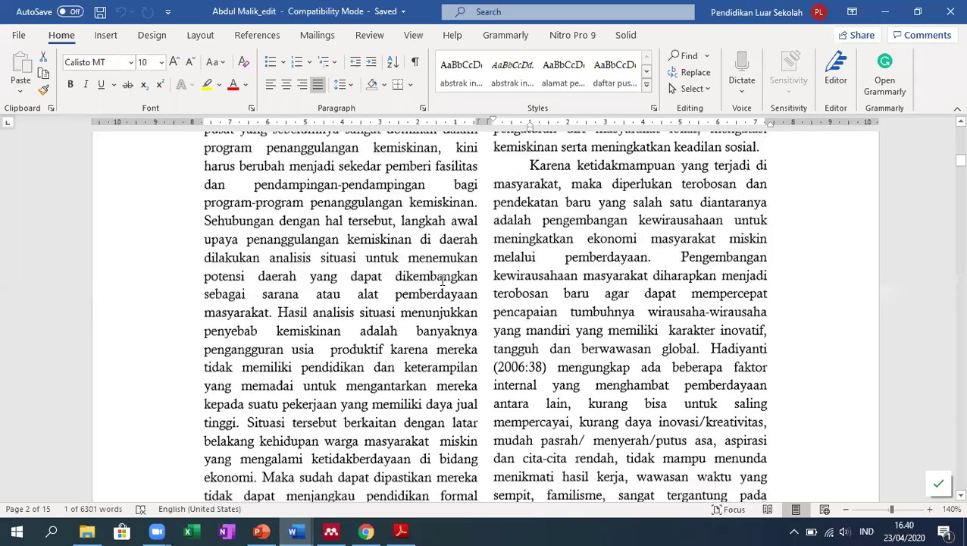
{"action": "scroll", "coordinate": [443, 280], "scroll_direction": "down", "scroll_amount": 3}
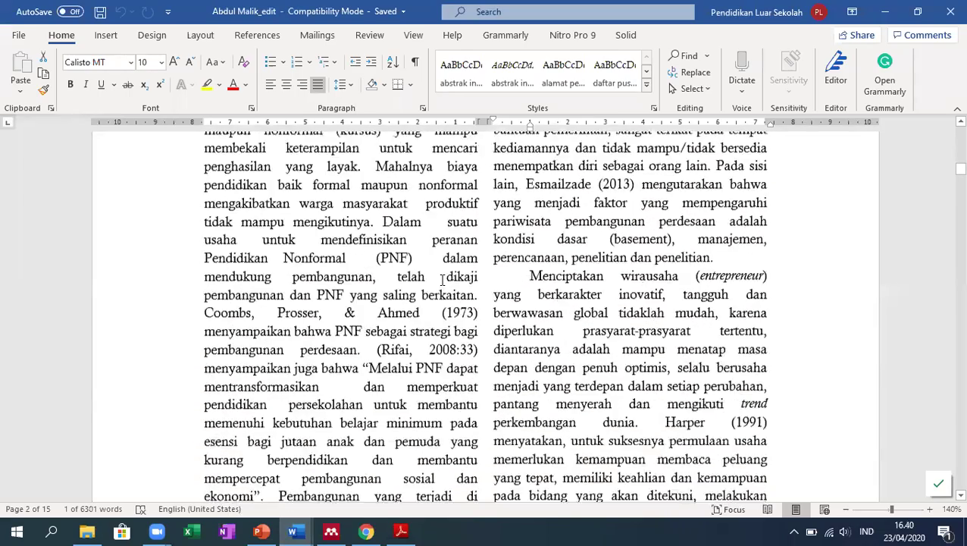
{"action": "left_click", "coordinate": [369, 306]}
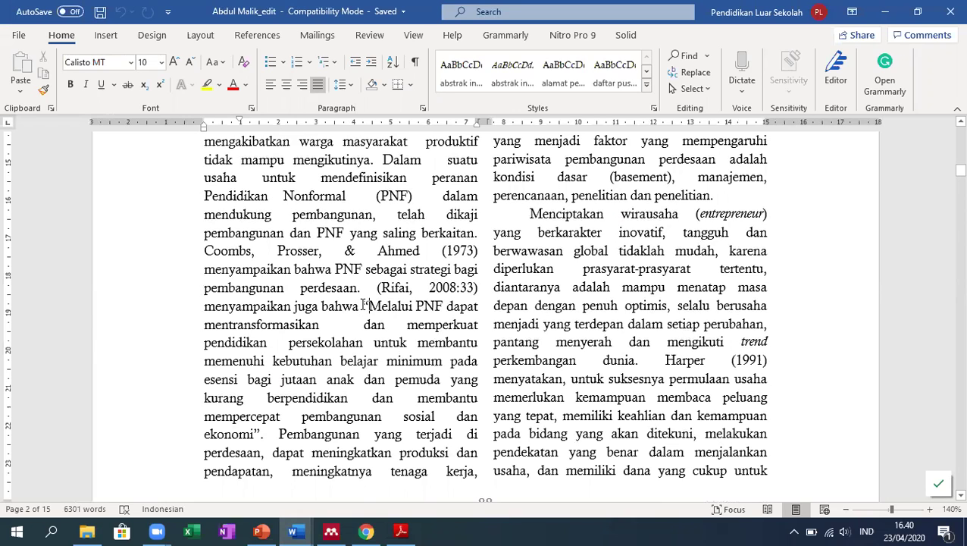
- Highlight the direct quotation from "Melalui PNF dapat" to "ekonomi" in yellow
{"action": "left_click_drag", "start_coordinate": [371, 306], "coordinate": [253, 433]}
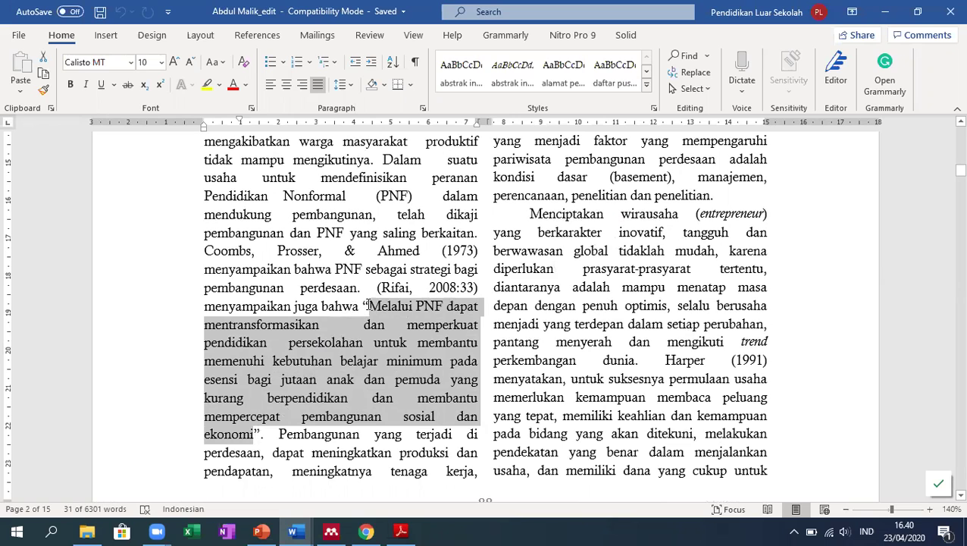
{"action": "left_click", "coordinate": [207, 84]}
{"action": "left_click", "coordinate": [368, 334]}
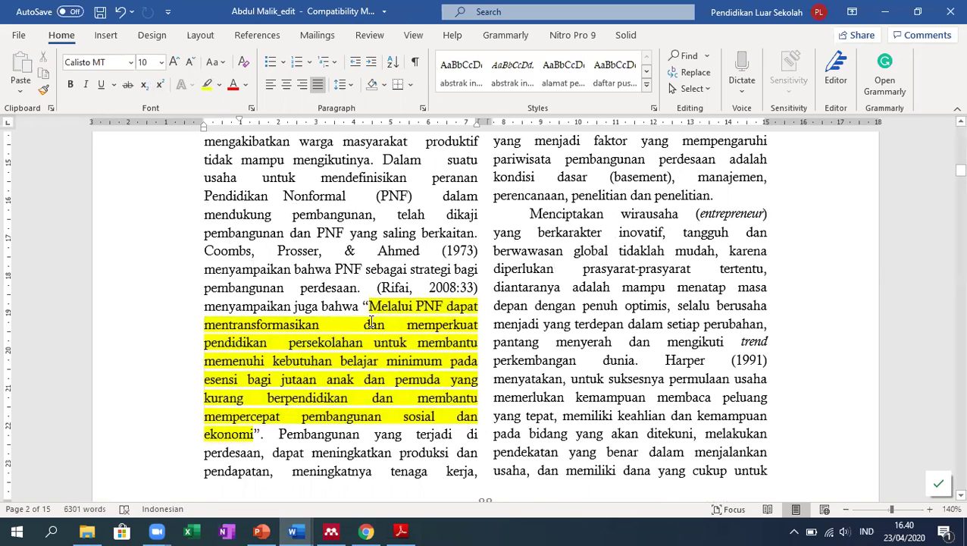
- Examine the 1973 citation with its paraphrase "bahwa PNF sebagai strategi bagi pembangunan perdesaan" and the 2008:33 citation introducing the highlighted quotation
{"action": "scroll", "coordinate": [371, 322], "scroll_direction": "down", "scroll_amount": 1}
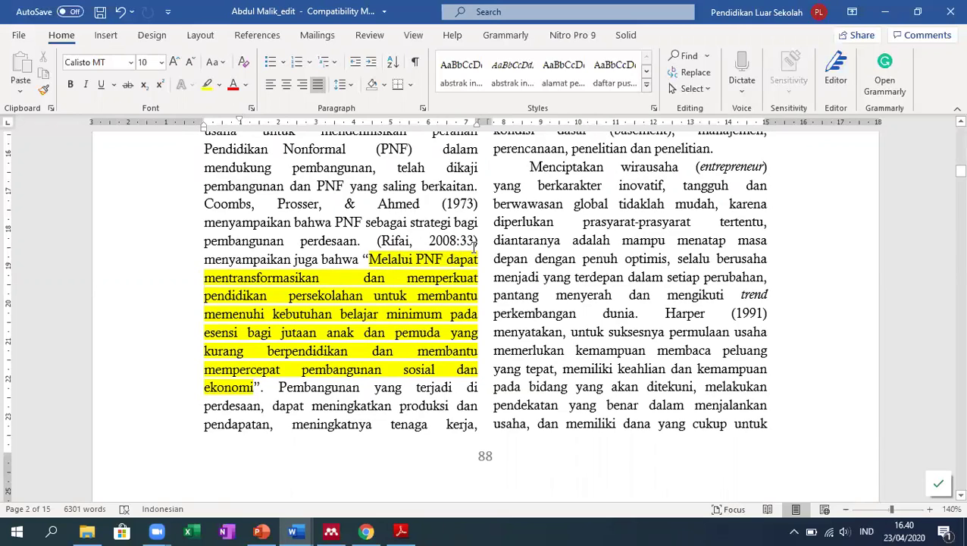
{"action": "scroll", "coordinate": [476, 248], "scroll_direction": "up", "scroll_amount": 1}
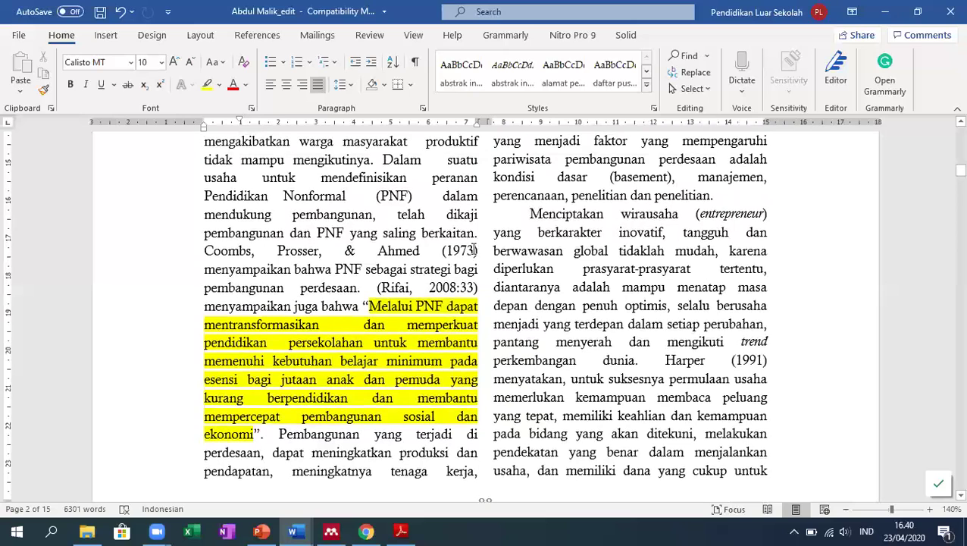
{"action": "left_click_drag", "start_coordinate": [204, 251], "coordinate": [477, 251]}
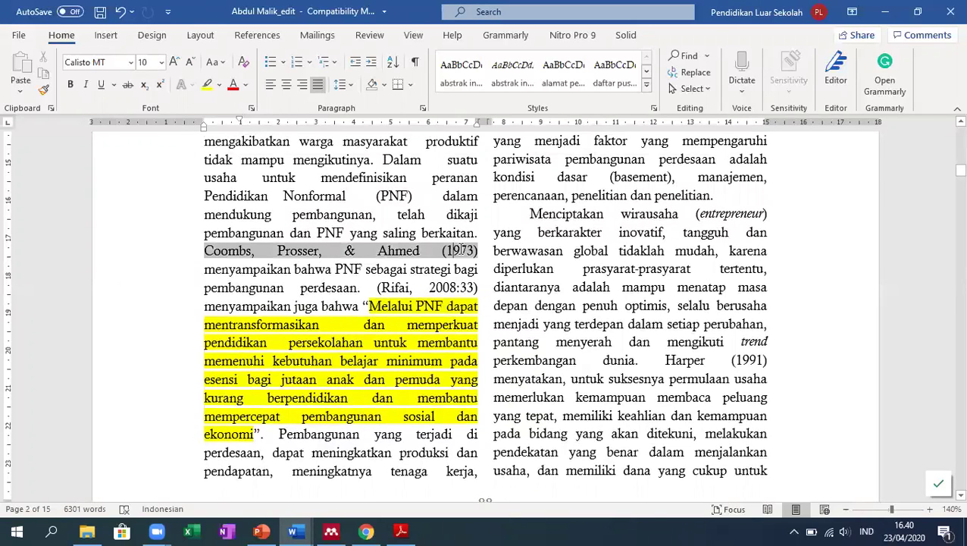
{"action": "left_click", "coordinate": [255, 269]}
{"action": "left_click_drag", "start_coordinate": [295, 269], "coordinate": [358, 289]}
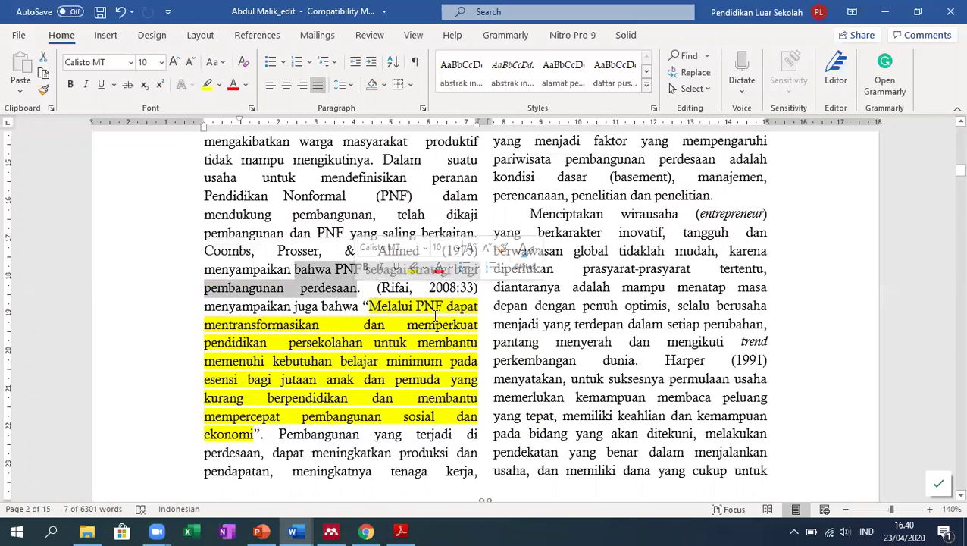
{"action": "left_click", "coordinate": [306, 274]}
{"action": "left_click", "coordinate": [415, 310]}
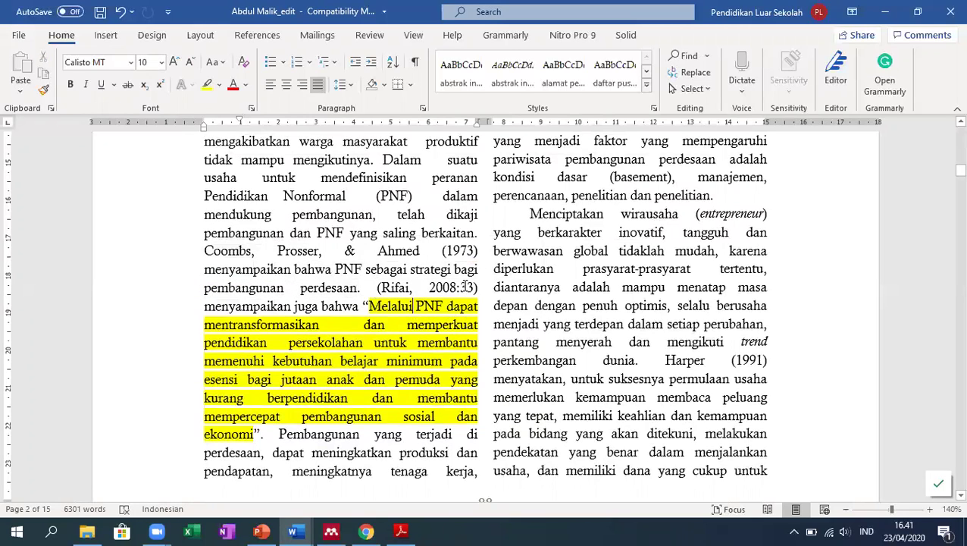
{"action": "left_click_drag", "start_coordinate": [478, 288], "coordinate": [377, 287]}
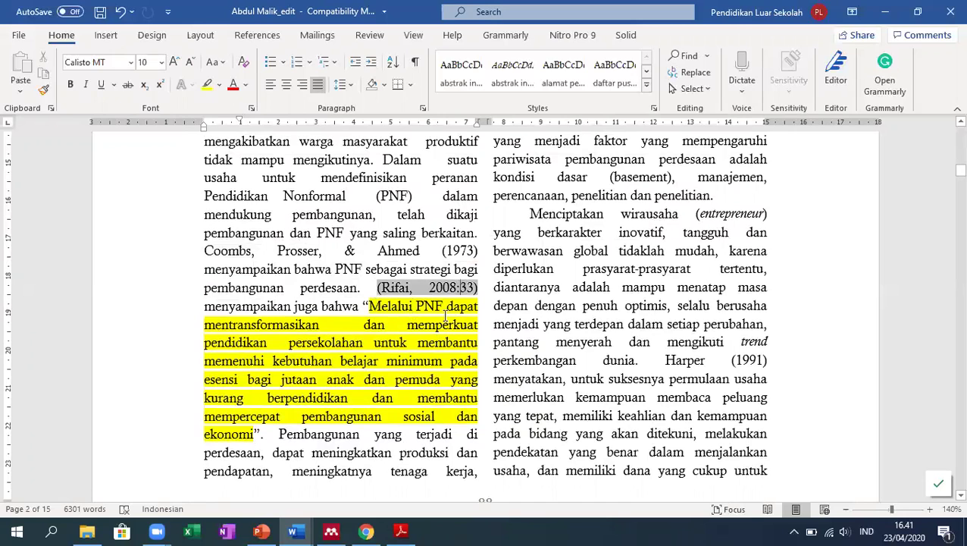
- Switch to Mendeley Desktop, open the Japanese-titled book in the SKRIPSI folder, and set its title to "Handbook of the life course"
{"action": "left_click", "coordinate": [330, 531]}
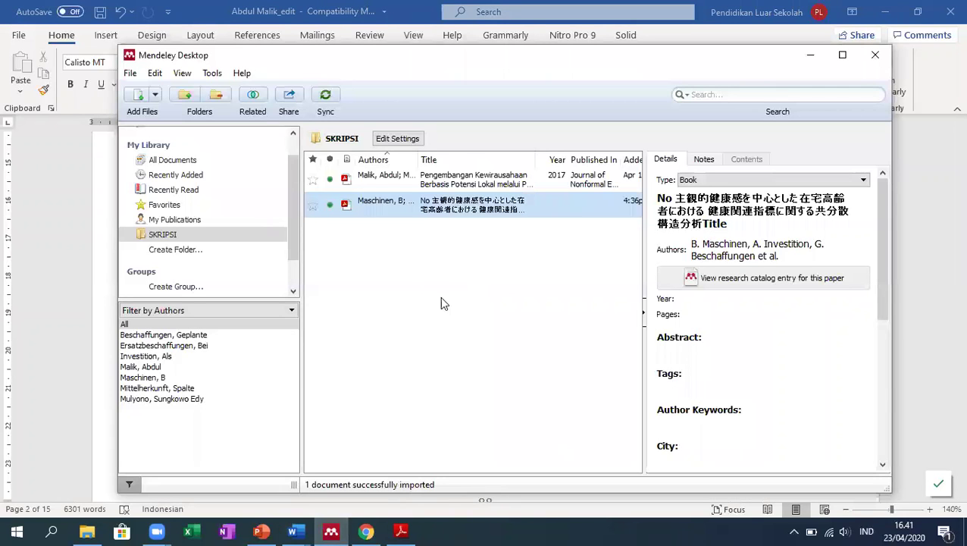
{"action": "double_click", "coordinate": [516, 213]}
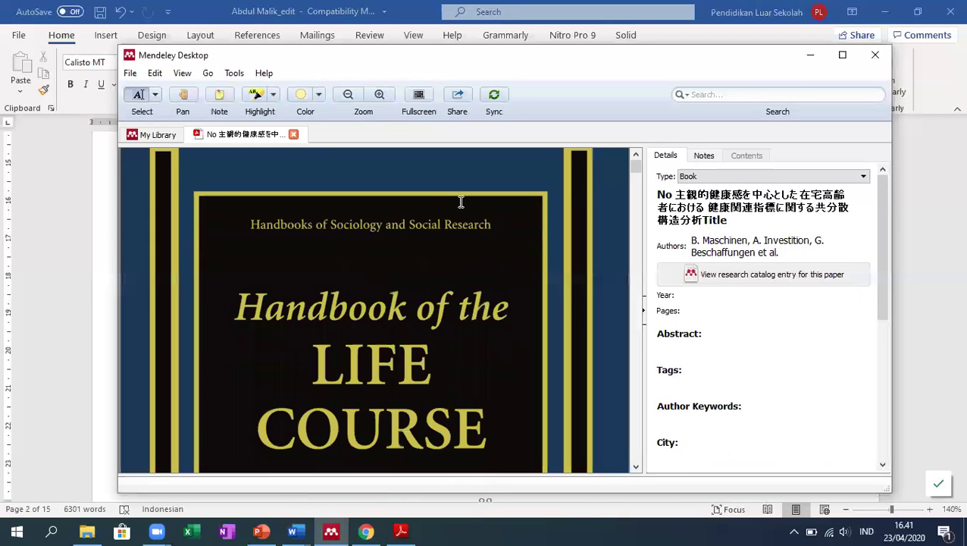
{"action": "scroll", "coordinate": [461, 202], "scroll_direction": "down", "scroll_amount": 2}
{"action": "scroll", "coordinate": [461, 202], "scroll_direction": "up", "scroll_amount": 3}
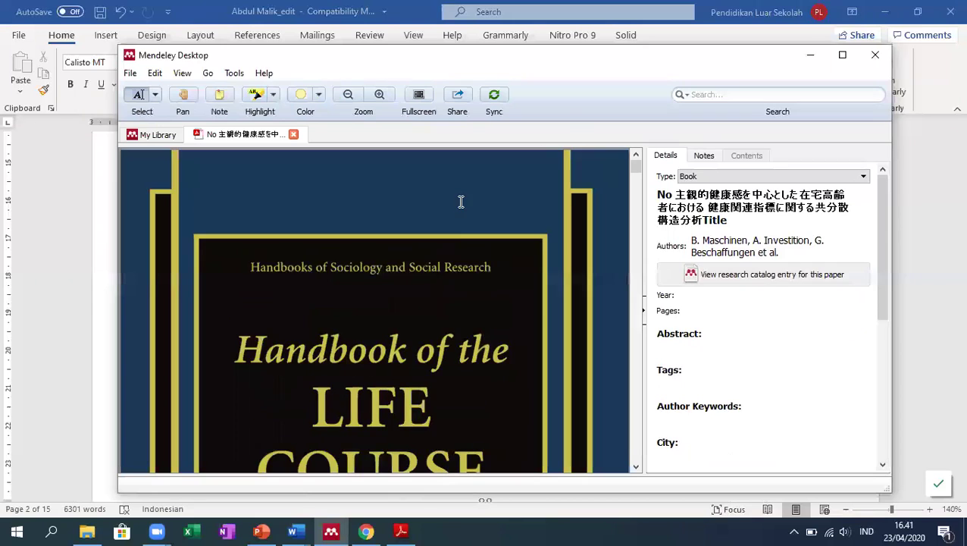
{"action": "scroll", "coordinate": [461, 201], "scroll_direction": "down", "scroll_amount": 1}
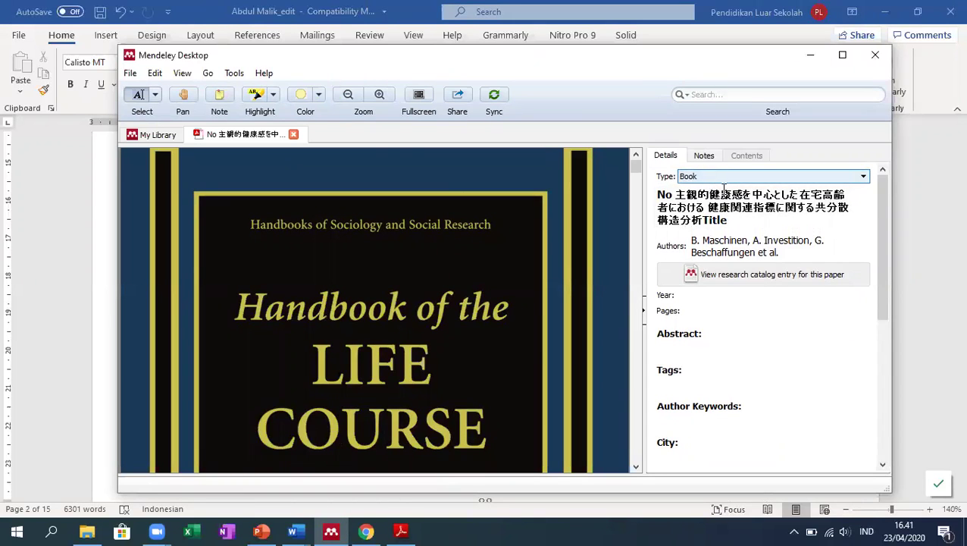
{"action": "left_click", "coordinate": [738, 218]}
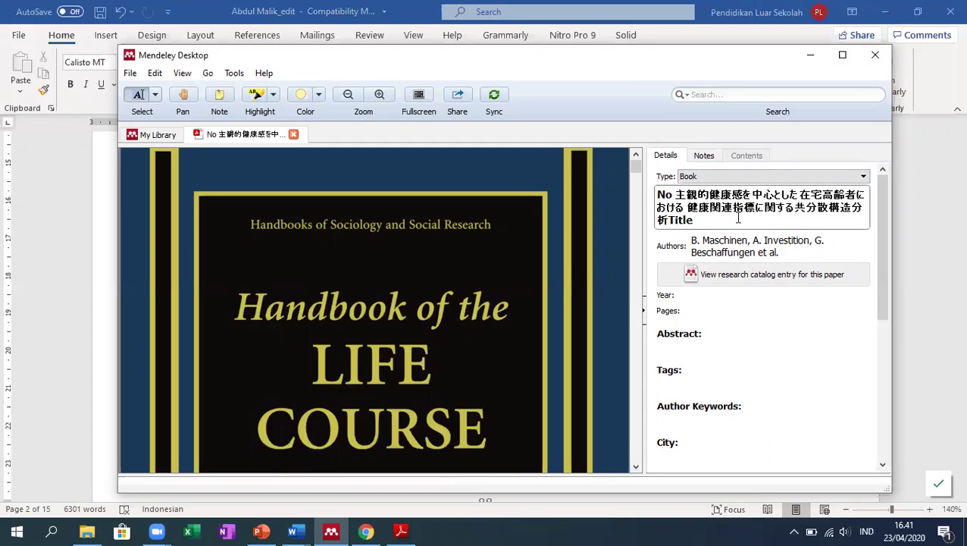
{"action": "key", "text": "ctrl+a"}
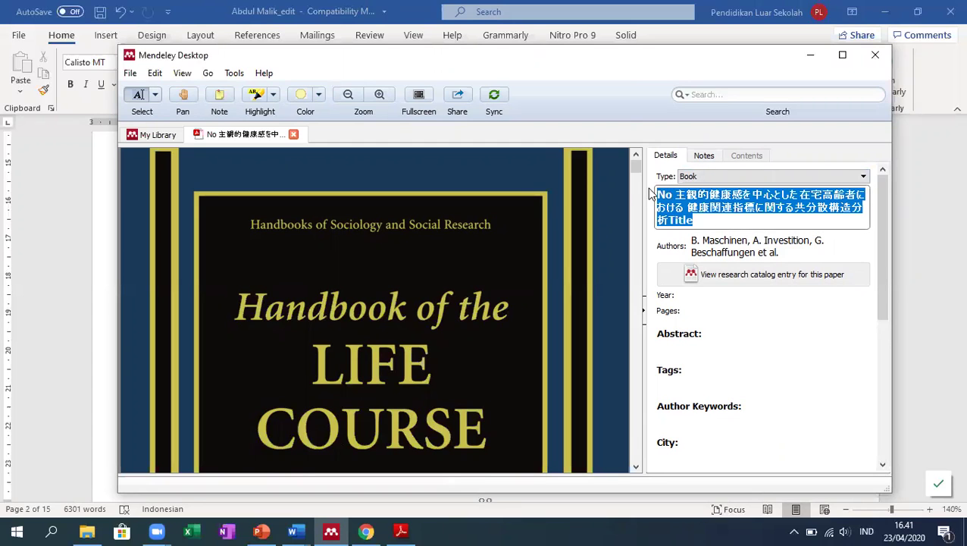
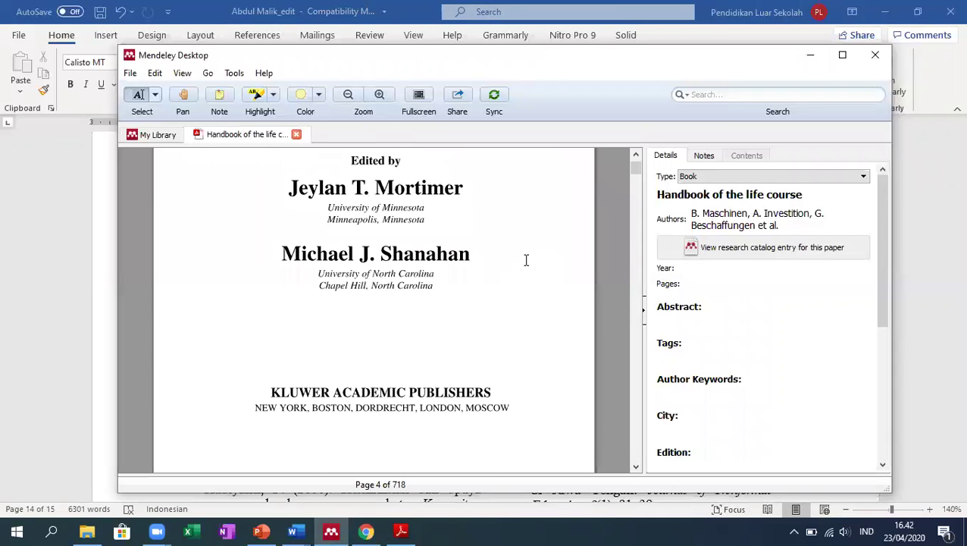
- Check the handbook's cover and title pages for its editors and inspect the names listed in the Authors field
{"action": "scroll", "coordinate": [526, 260], "scroll_direction": "down", "scroll_amount": 1}
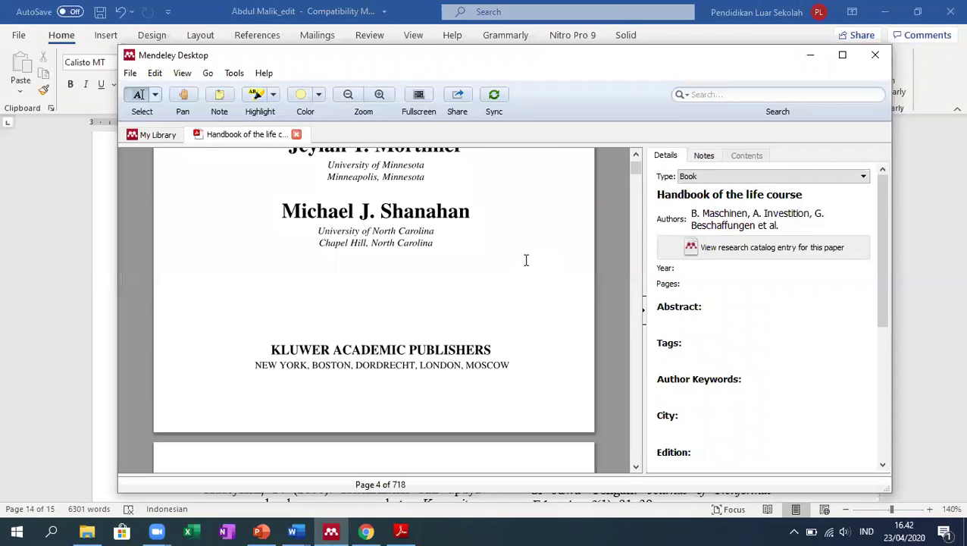
{"action": "scroll", "coordinate": [520, 268], "scroll_direction": "up", "scroll_amount": 20}
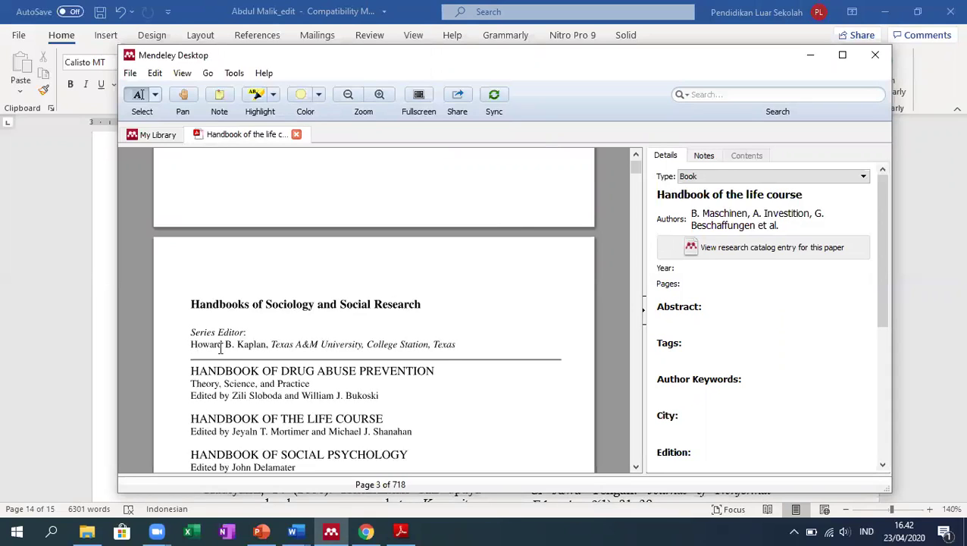
{"action": "scroll", "coordinate": [344, 341], "scroll_direction": "up", "scroll_amount": 5}
{"action": "scroll", "coordinate": [344, 341], "scroll_direction": "up", "scroll_amount": 5}
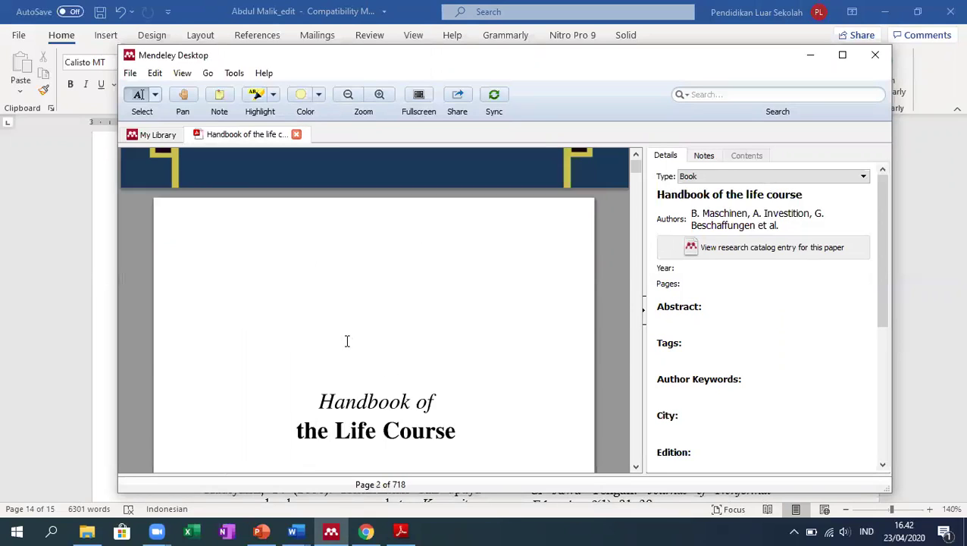
{"action": "scroll", "coordinate": [433, 304], "scroll_direction": "up", "scroll_amount": 4}
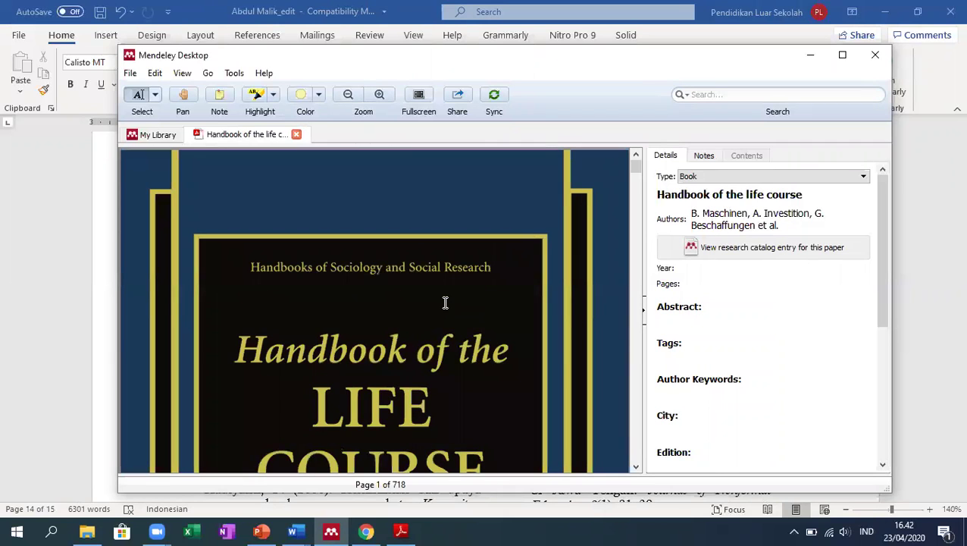
{"action": "scroll", "coordinate": [574, 219], "scroll_direction": "down", "scroll_amount": 3}
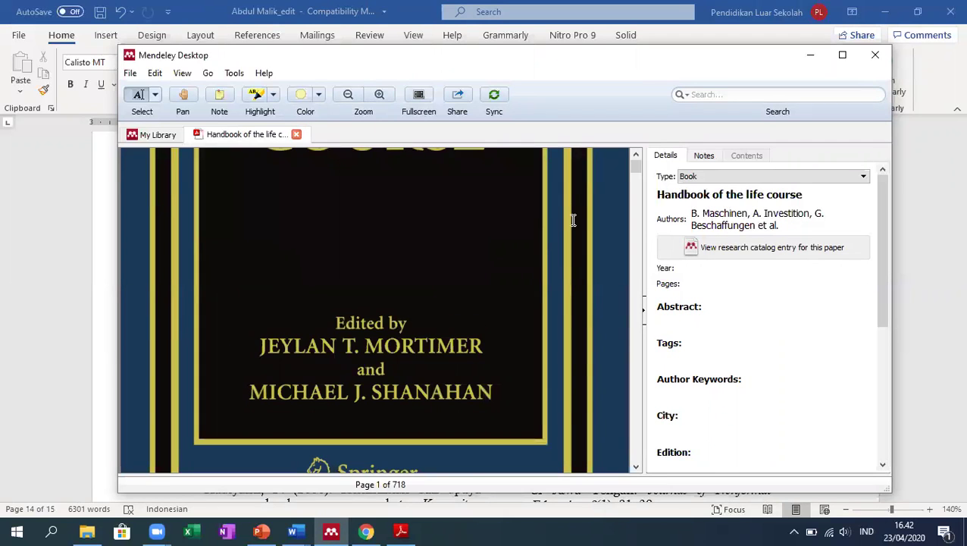
{"action": "scroll", "coordinate": [573, 220], "scroll_direction": "down", "scroll_amount": 4}
{"action": "scroll", "coordinate": [573, 220], "scroll_direction": "up", "scroll_amount": 1}
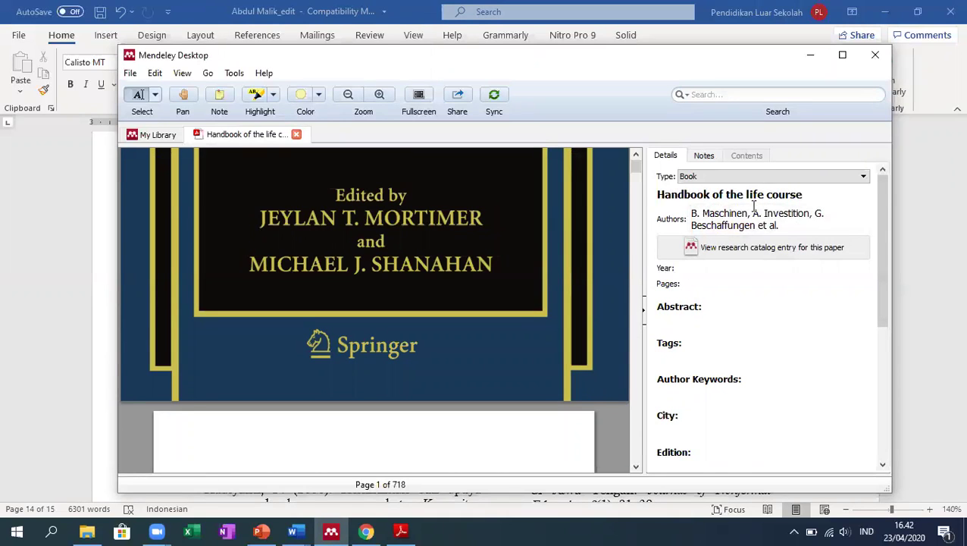
{"action": "left_click", "coordinate": [794, 221]}
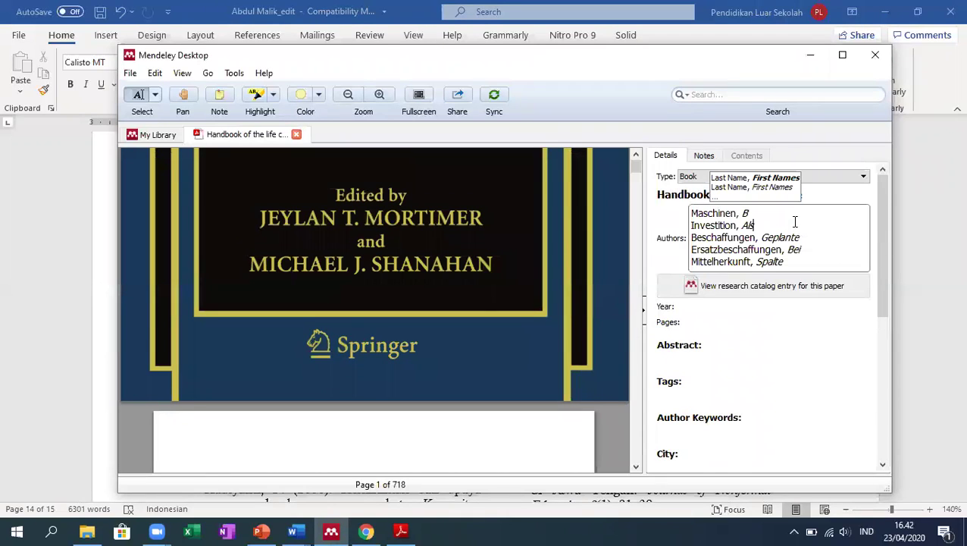
{"action": "scroll", "coordinate": [522, 274], "scroll_direction": "down", "scroll_amount": 1}
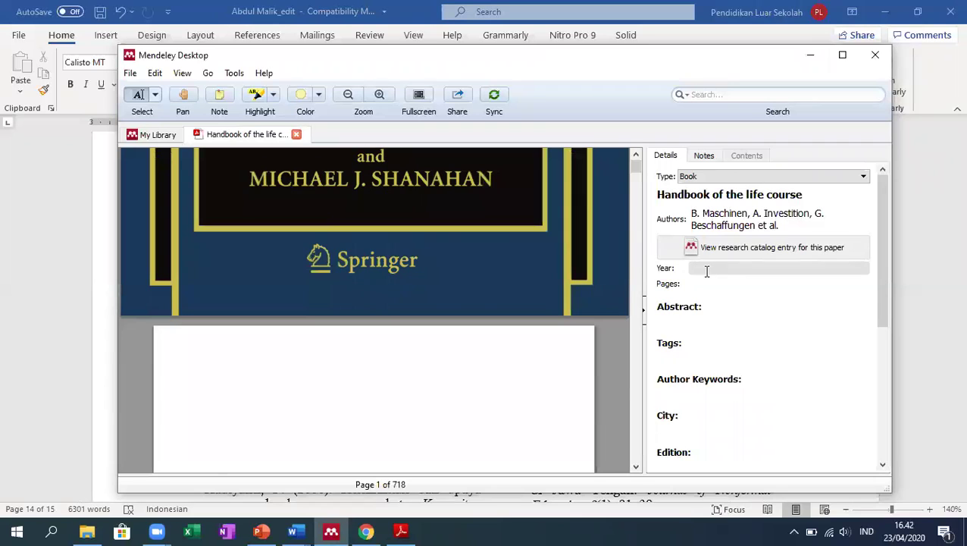
- Find the handbook's copyright page and set the reference's publication year to 2002
{"action": "scroll", "coordinate": [477, 241], "scroll_direction": "up", "scroll_amount": 3}
{"action": "scroll", "coordinate": [476, 243], "scroll_direction": "down", "scroll_amount": 5}
{"action": "scroll", "coordinate": [476, 242], "scroll_direction": "down", "scroll_amount": 10}
{"action": "scroll", "coordinate": [476, 243], "scroll_direction": "down", "scroll_amount": 10}
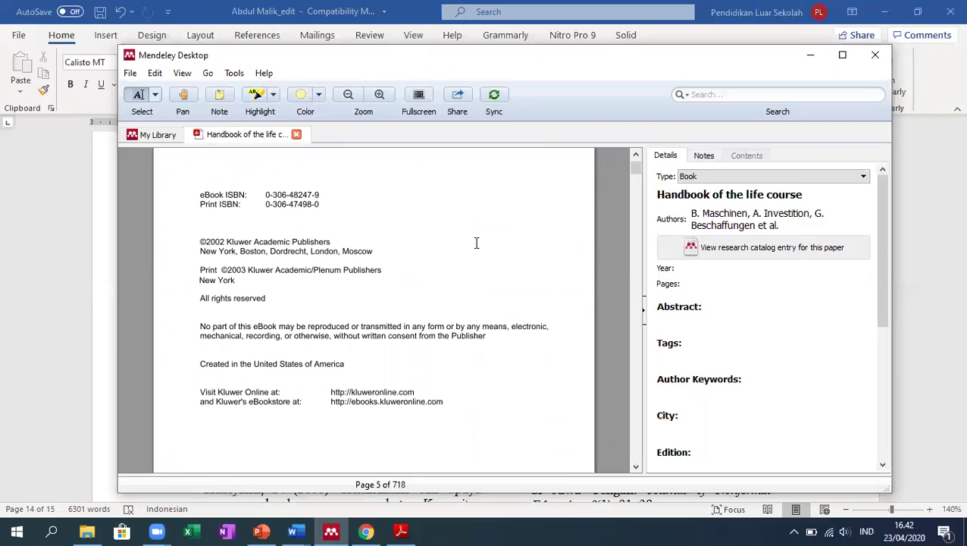
{"action": "left_click", "coordinate": [693, 269]}
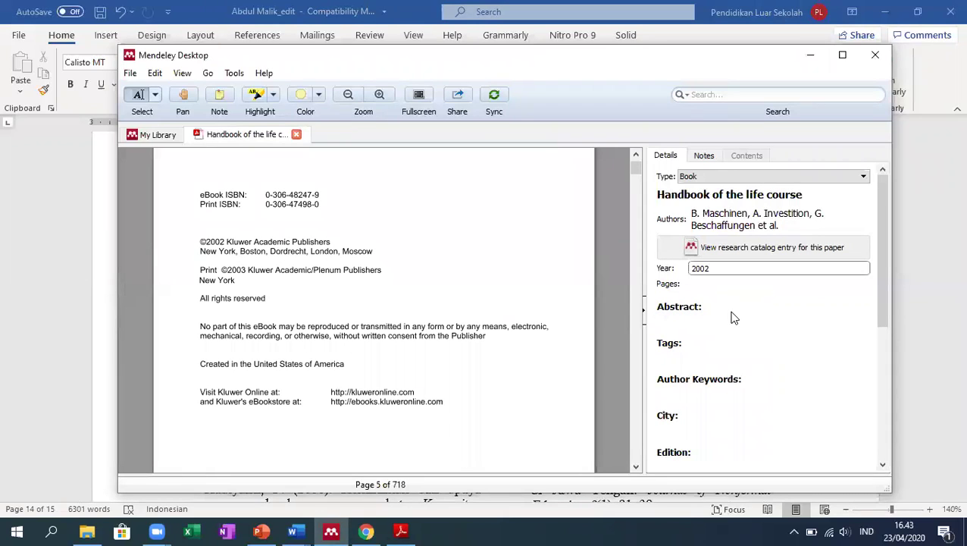
- Set the book reference's city of publication to New York
{"action": "scroll", "coordinate": [723, 317], "scroll_direction": "down", "scroll_amount": 2}
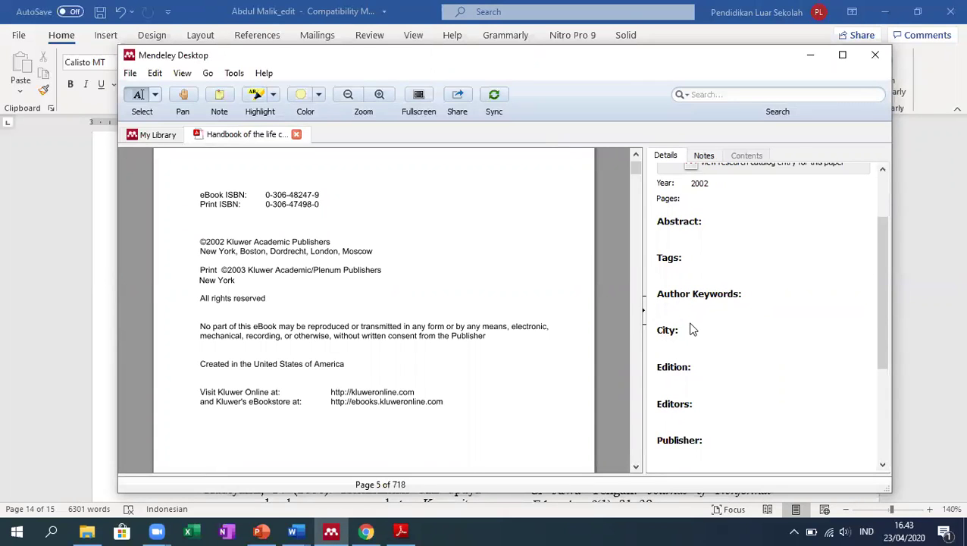
{"action": "left_click", "coordinate": [675, 347]}
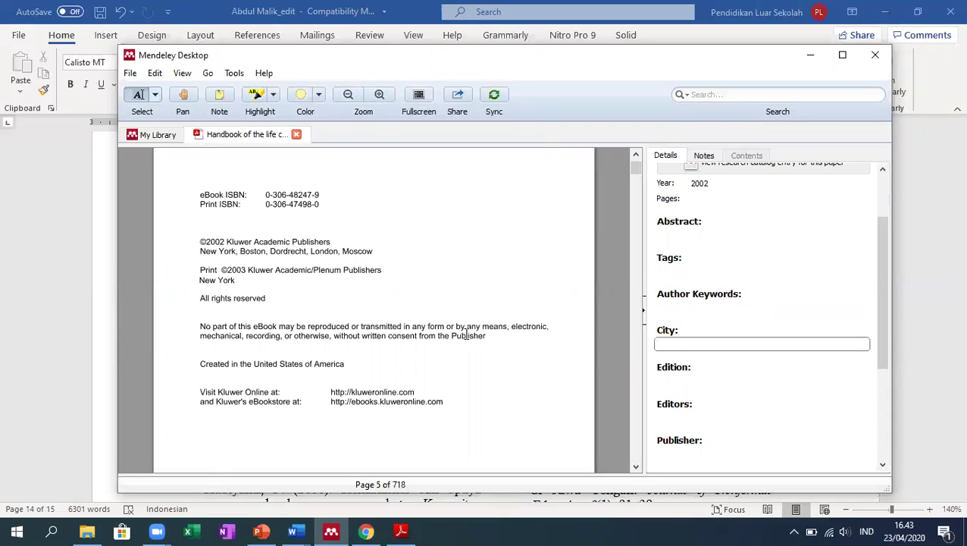
{"action": "type", "text": "N"}
{"action": "type", "text": "ew York"}
- Look through the handbook's front pages for the series editor and enter the series editor's name as the reference's edition
{"action": "left_click", "coordinate": [690, 381]}
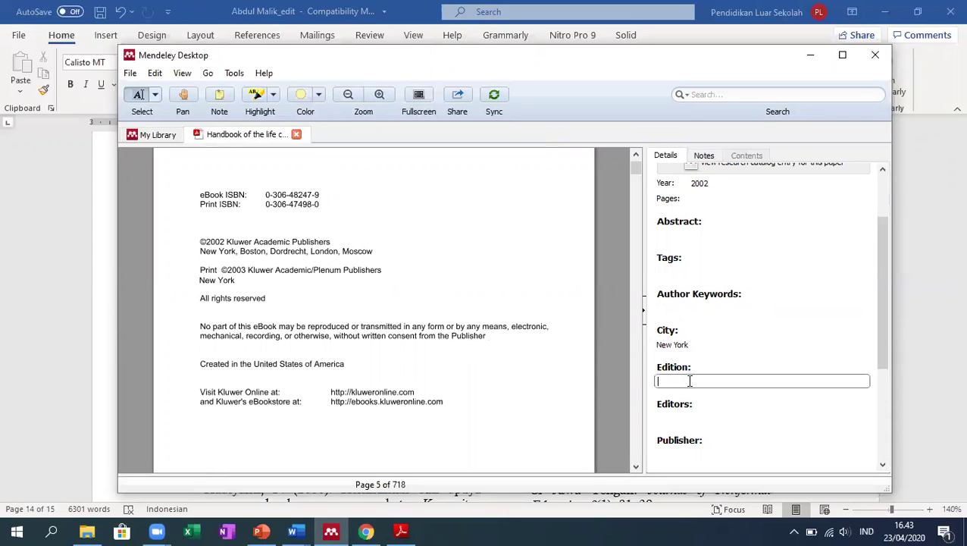
{"action": "scroll", "coordinate": [470, 311], "scroll_direction": "up", "scroll_amount": 3}
{"action": "scroll", "coordinate": [470, 311], "scroll_direction": "up", "scroll_amount": 12}
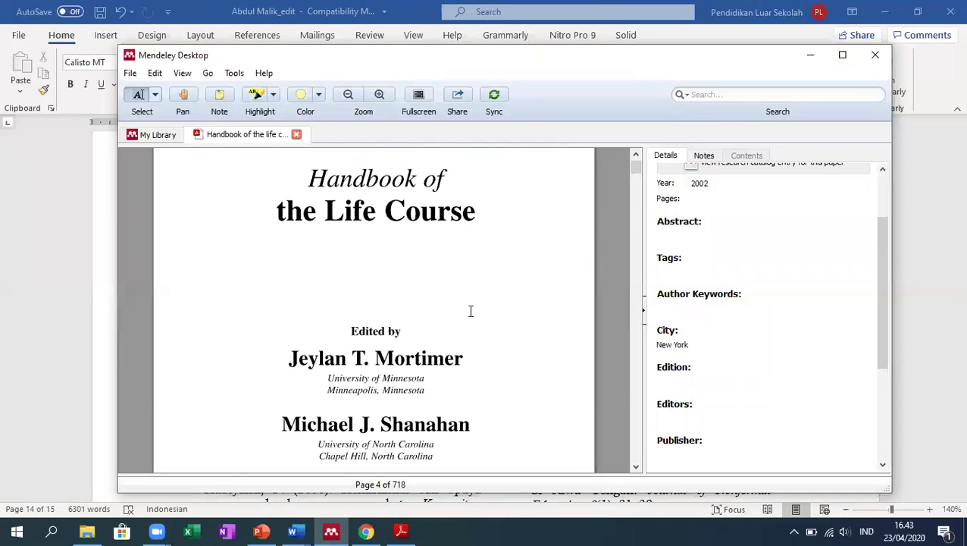
{"action": "scroll", "coordinate": [470, 310], "scroll_direction": "down", "scroll_amount": 5}
{"action": "scroll", "coordinate": [470, 311], "scroll_direction": "down", "scroll_amount": 2}
{"action": "scroll", "coordinate": [470, 311], "scroll_direction": "up", "scroll_amount": 4}
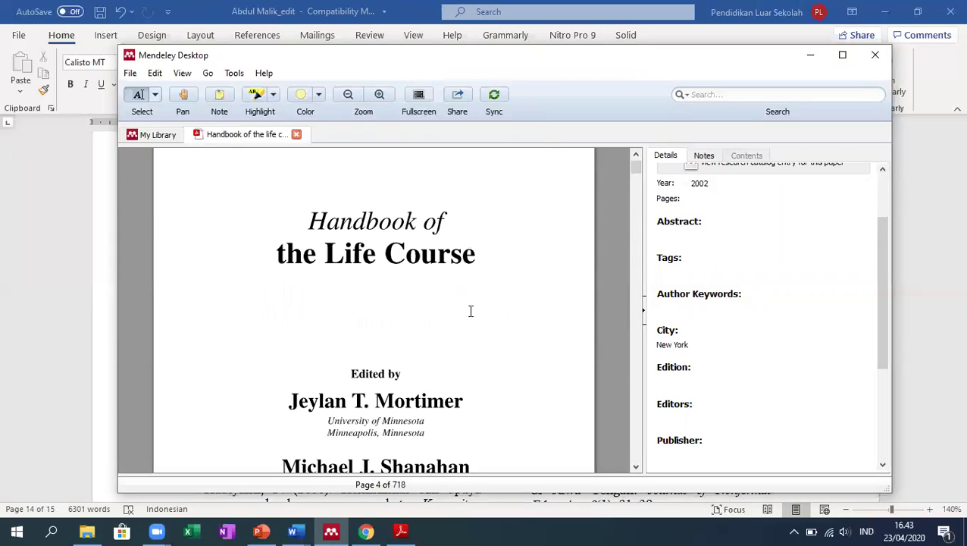
{"action": "scroll", "coordinate": [470, 310], "scroll_direction": "down", "scroll_amount": 4}
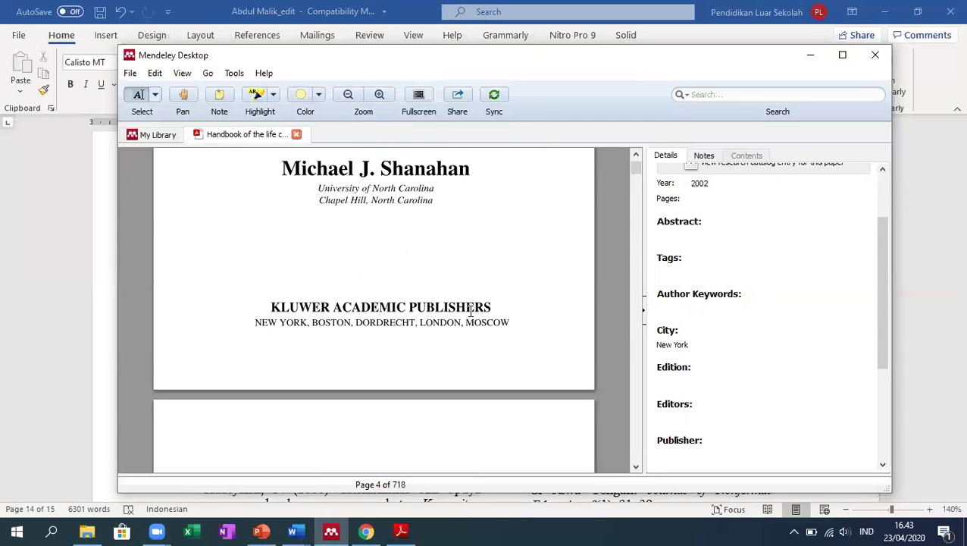
{"action": "scroll", "coordinate": [475, 290], "scroll_direction": "up", "scroll_amount": 8}
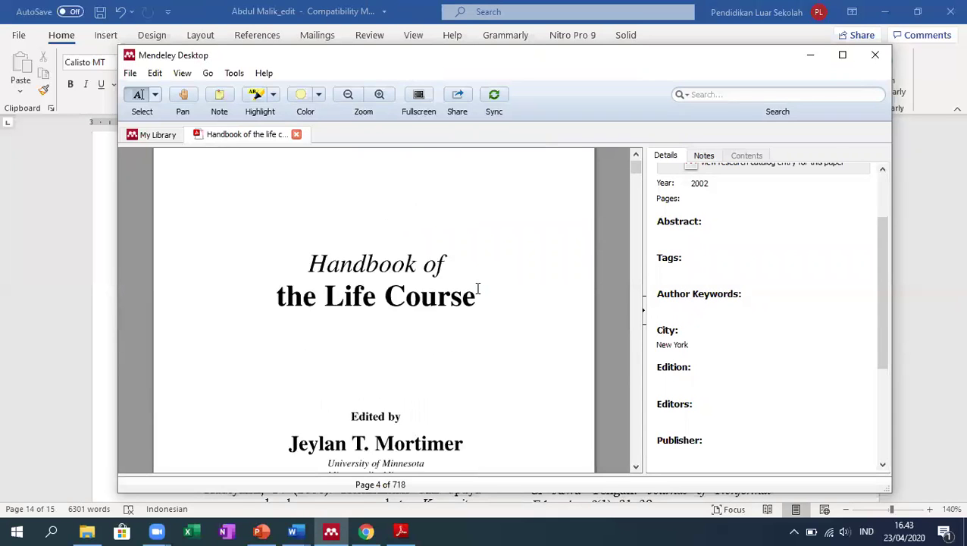
{"action": "scroll", "coordinate": [475, 292], "scroll_direction": "up", "scroll_amount": 10}
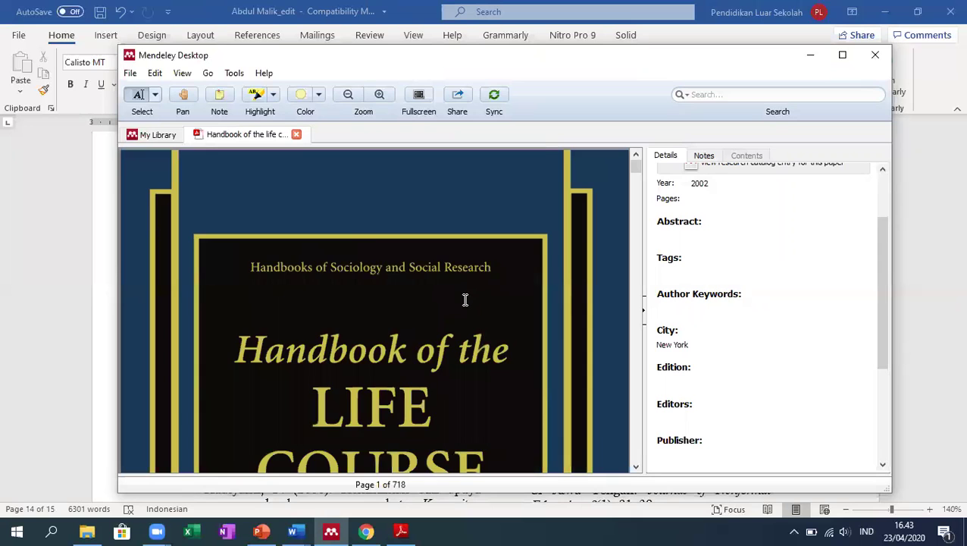
{"action": "scroll", "coordinate": [465, 300], "scroll_direction": "down", "scroll_amount": 10}
{"action": "scroll", "coordinate": [463, 304], "scroll_direction": "down", "scroll_amount": 1}
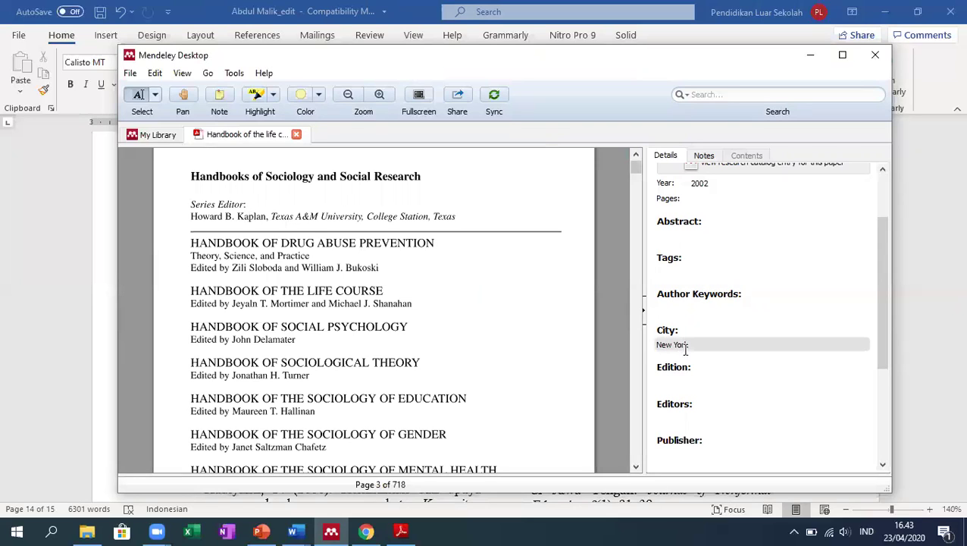
{"action": "left_click", "coordinate": [697, 382]}
{"action": "type", "text": "Howard"}
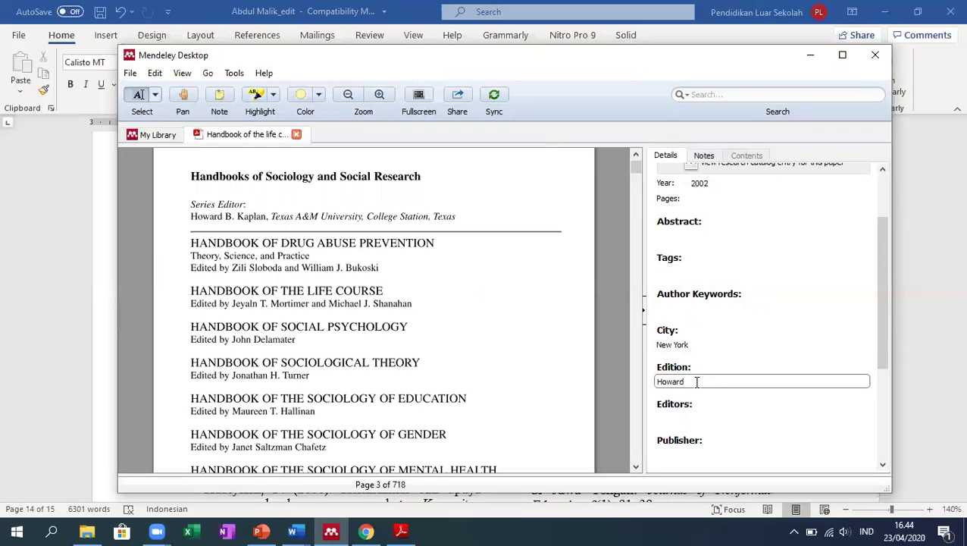
{"action": "type", "text": " B. Kaplan"}
{"action": "left_click", "coordinate": [549, 339]}
- Find the two editors on the handbook's cover and enter both full names, joined by an ampersand, in the Editors field
{"action": "scroll", "coordinate": [530, 334], "scroll_direction": "up", "scroll_amount": 5}
{"action": "scroll", "coordinate": [529, 331], "scroll_direction": "down", "scroll_amount": 3}
{"action": "scroll", "coordinate": [529, 330], "scroll_direction": "up", "scroll_amount": 6}
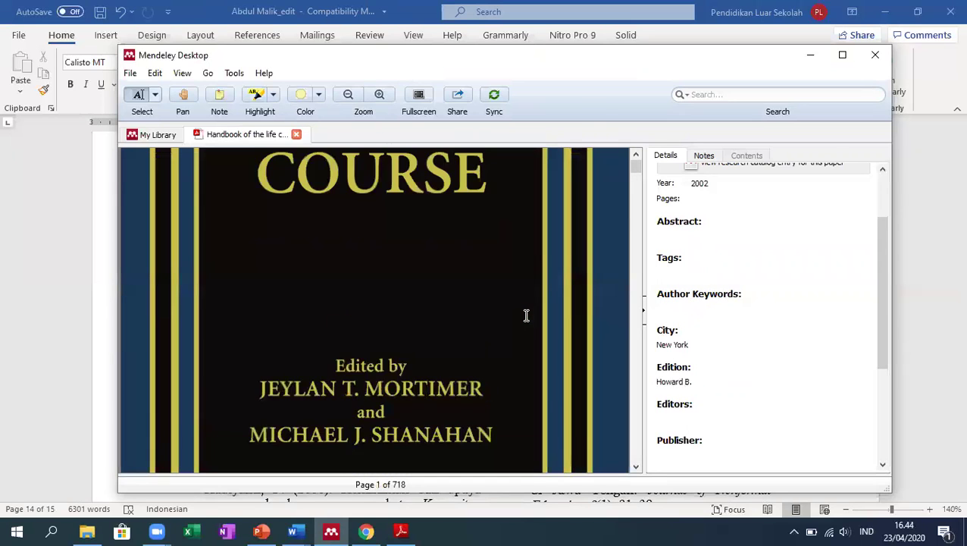
{"action": "scroll", "coordinate": [527, 319], "scroll_direction": "down", "scroll_amount": 2}
{"action": "left_click", "coordinate": [691, 417]}
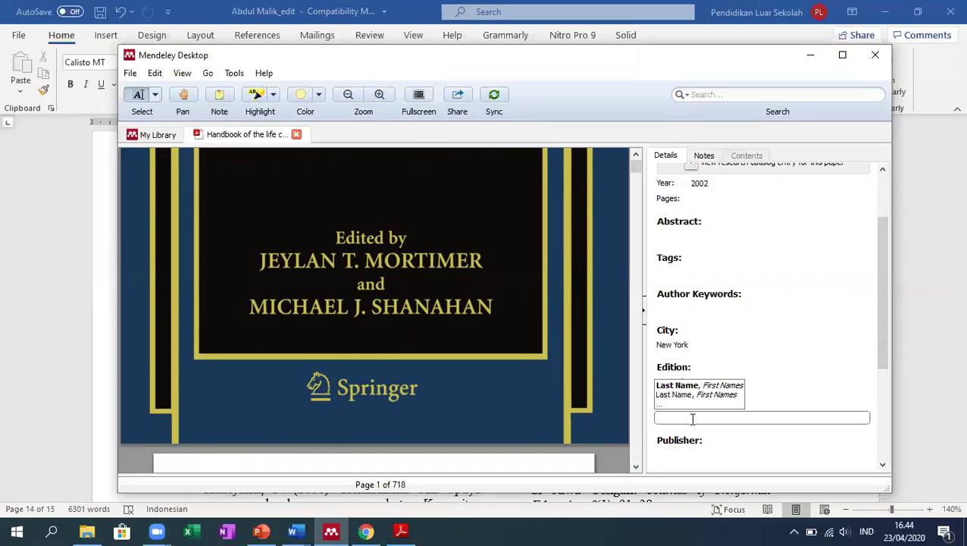
{"action": "type", "text": "Jeylan T. Mo"}
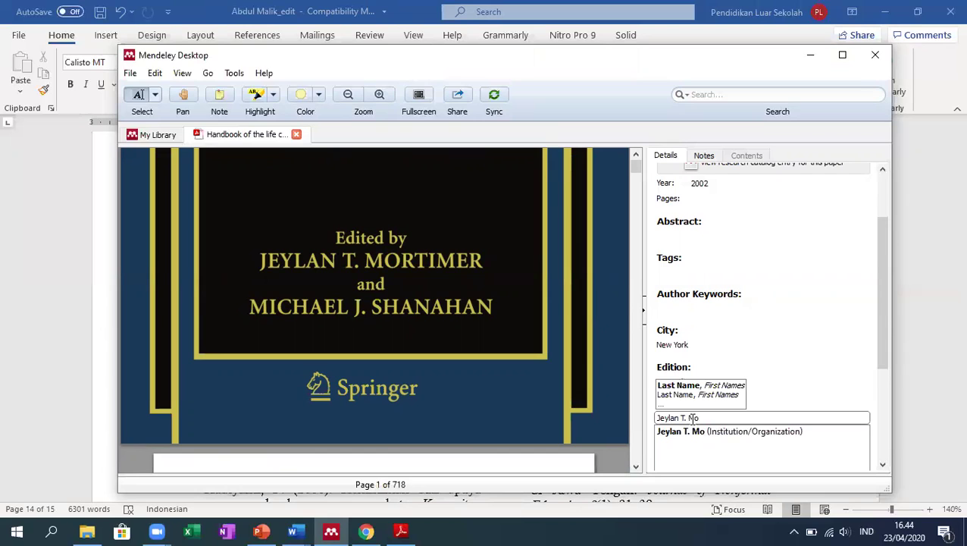
{"action": "type", "text": "rtimer"}
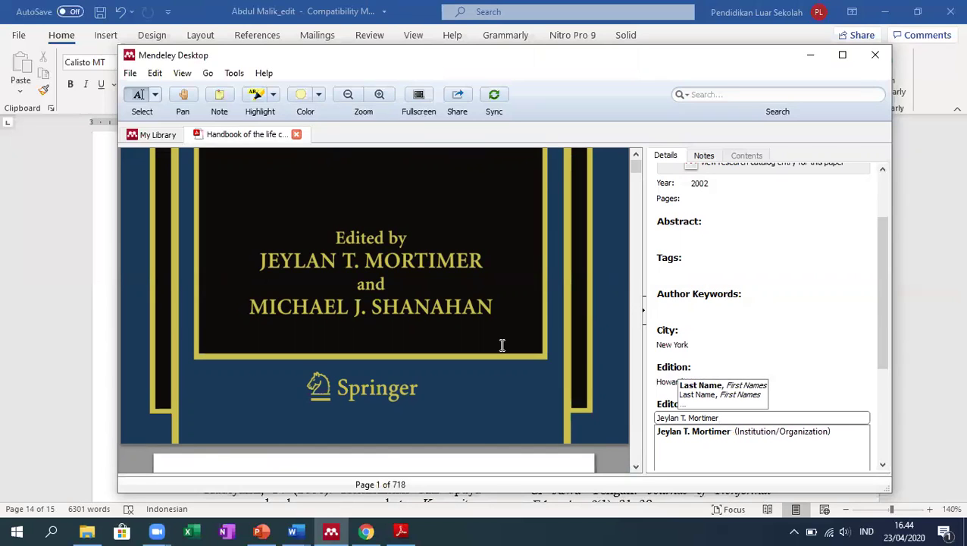
{"action": "type", "text": " &"}
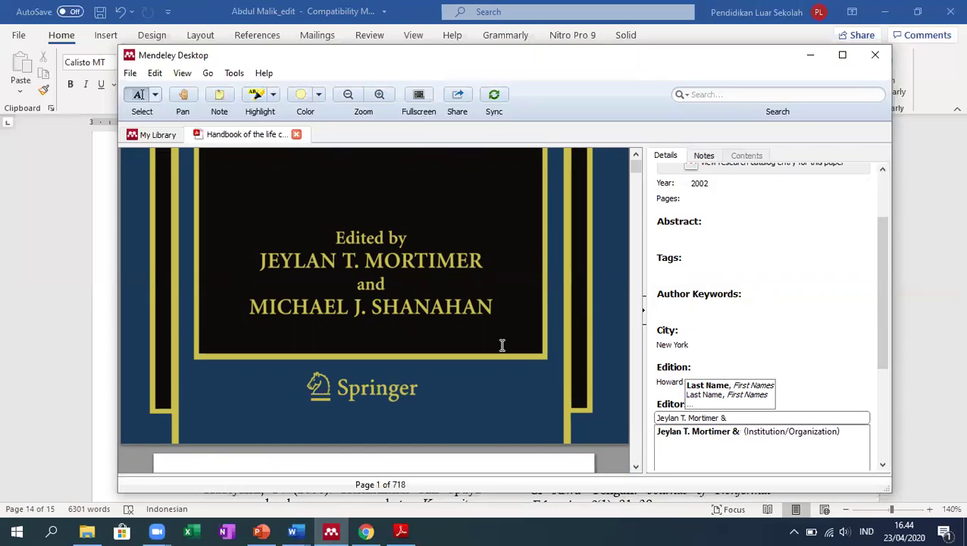
{"action": "type", "text": " Michael"}
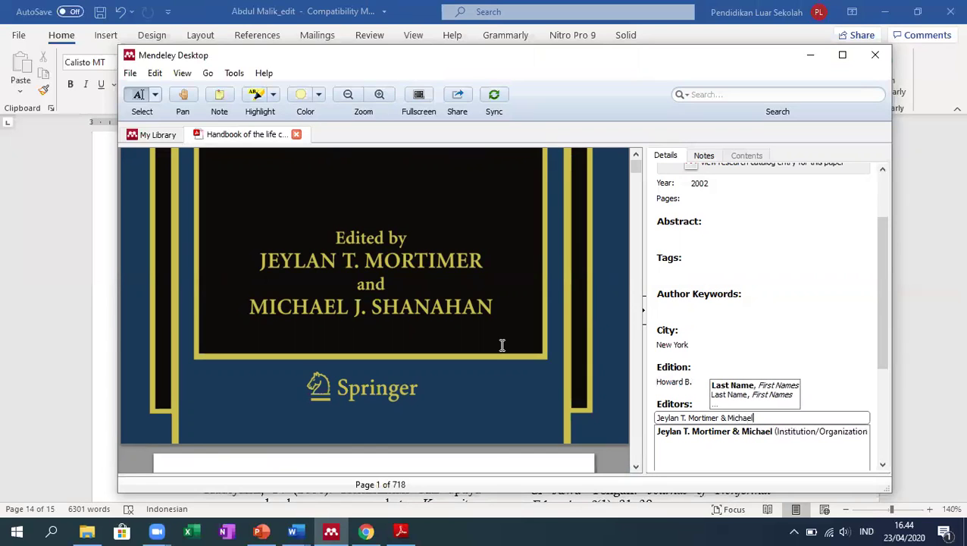
{"action": "type", "text": " J. "}
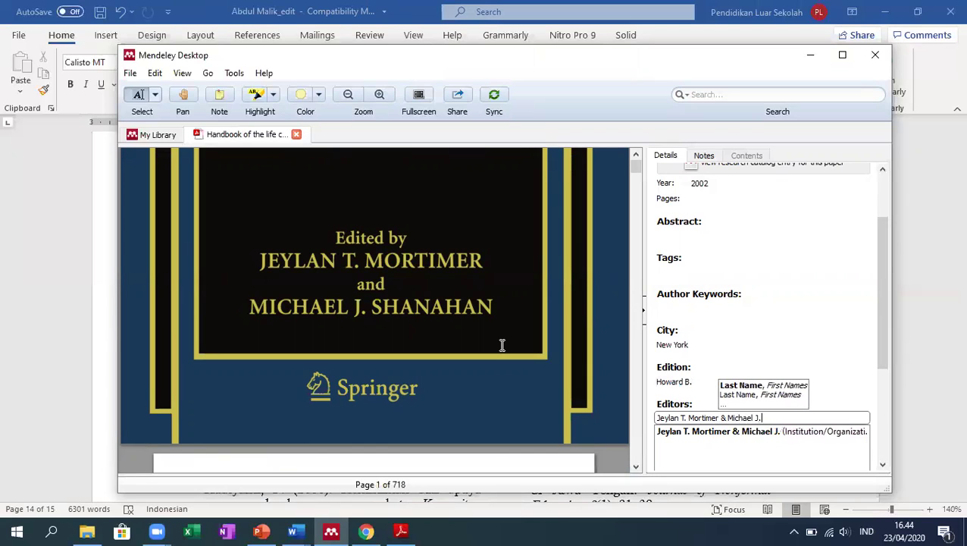
{"action": "type", "text": "Shan"}
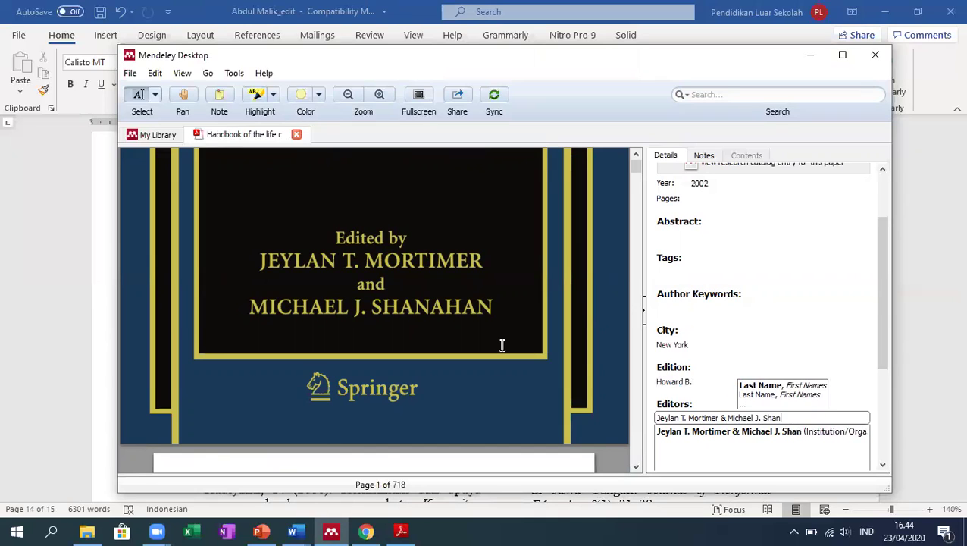
{"action": "type", "text": "ahan"}
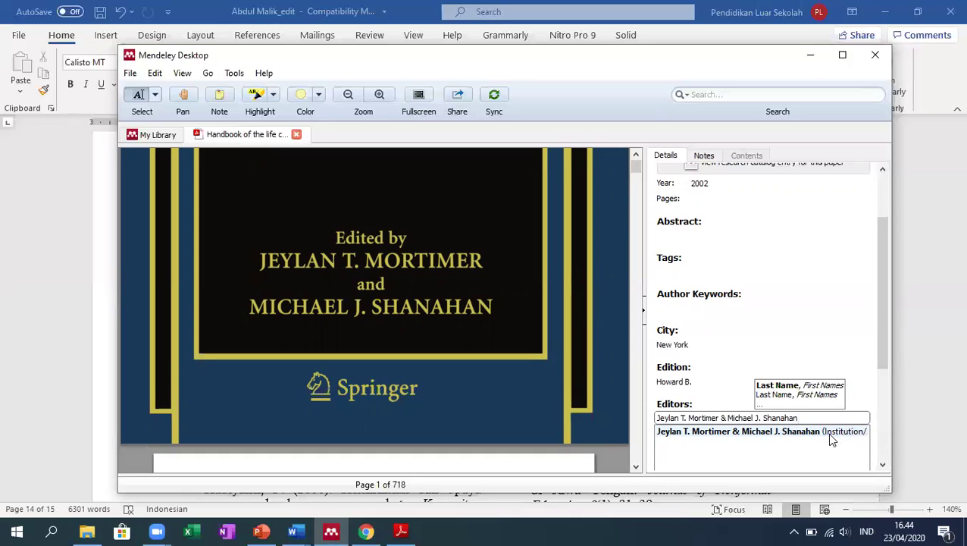
- Rearrange the first editor's name so the last name comes first, followed by a comma and the first names
{"action": "left_click", "coordinate": [689, 417]}
{"action": "left_click_drag", "start_coordinate": [689, 418], "coordinate": [720, 422]}
{"action": "key", "text": "ctrl+c"}
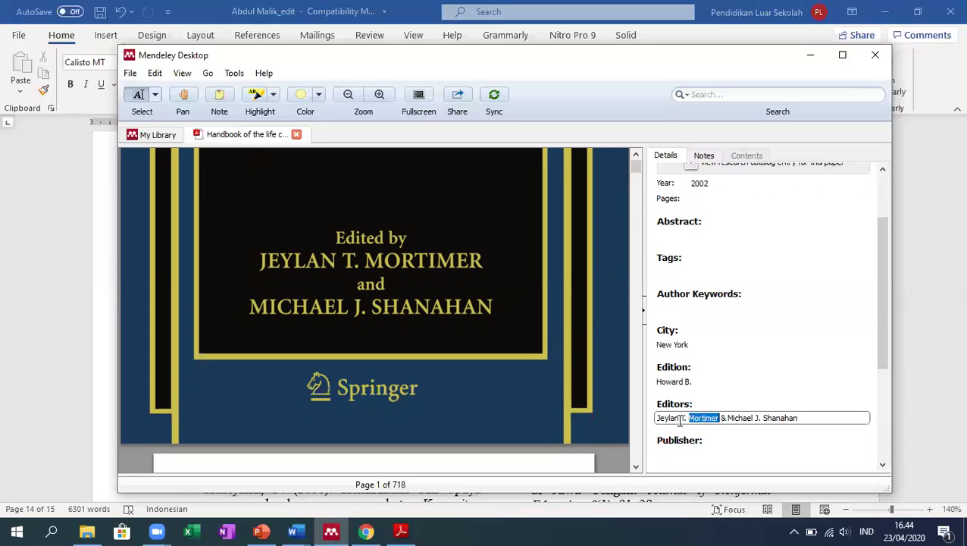
{"action": "key", "text": "BackSpace"}
{"action": "left_click", "coordinate": [657, 417]}
{"action": "key", "text": "ctrl+v"}
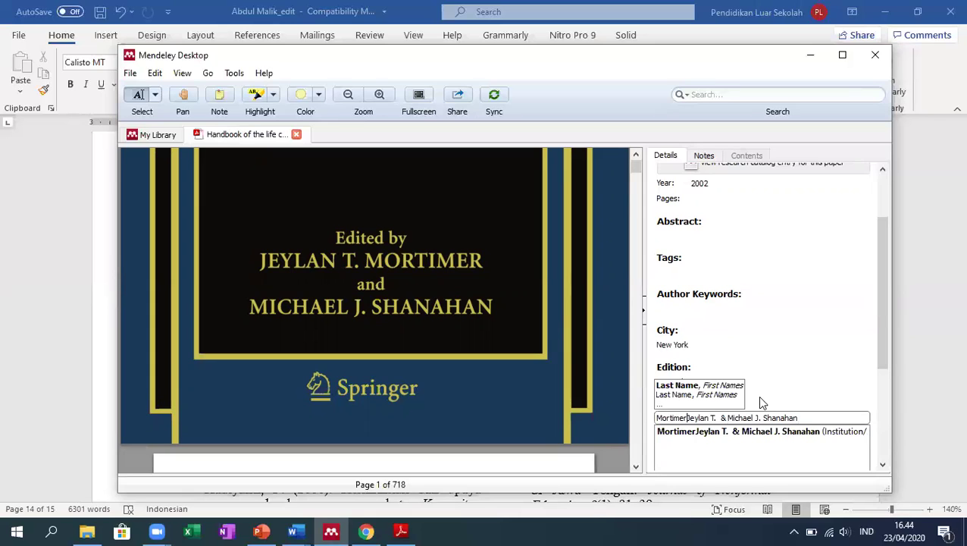
{"action": "type", "text": ","}
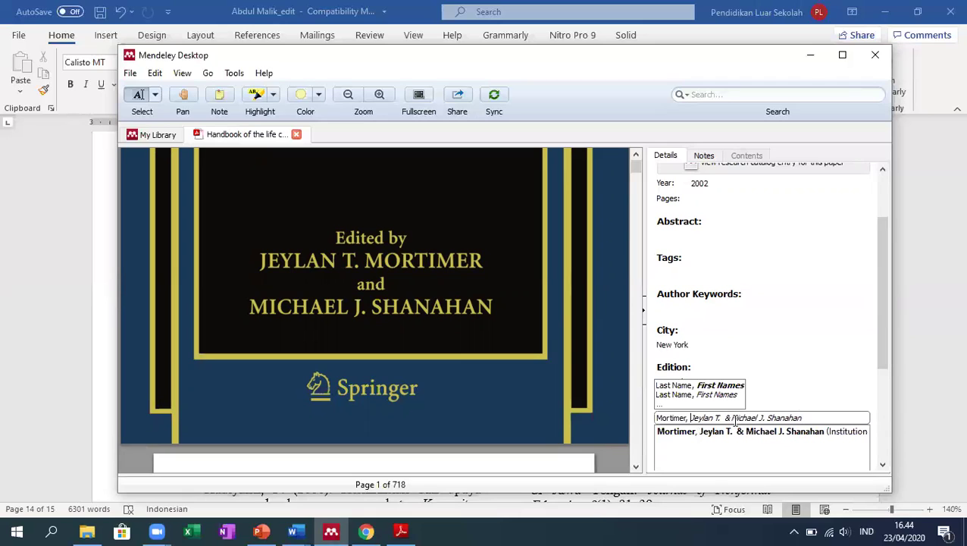
- Remove the ampersand between the two editors and place the second editor on a separate line
{"action": "left_click", "coordinate": [732, 418]}
{"action": "key", "text": "BackSpace"}
{"action": "key", "text": "BackSpace"}
{"action": "key", "text": "BackSpace"}
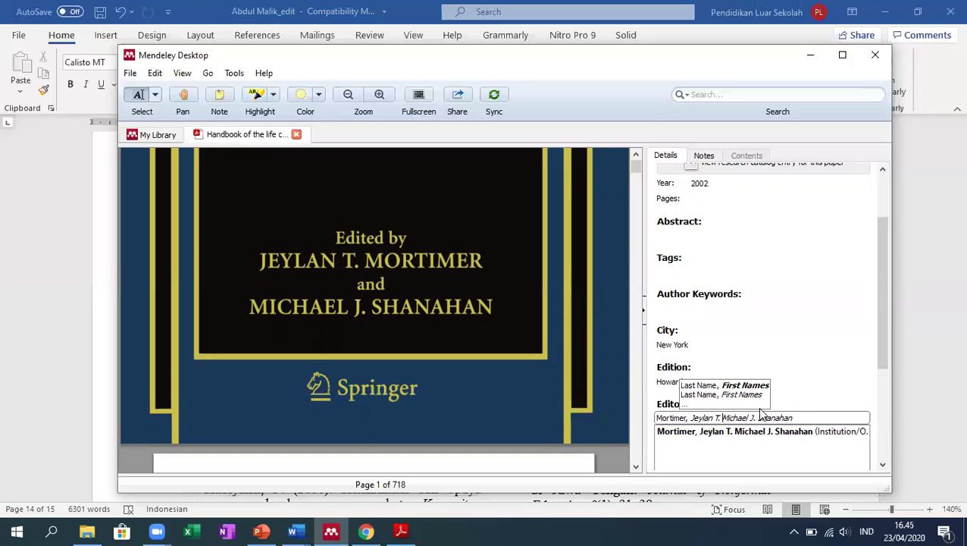
{"action": "key", "text": "Return"}
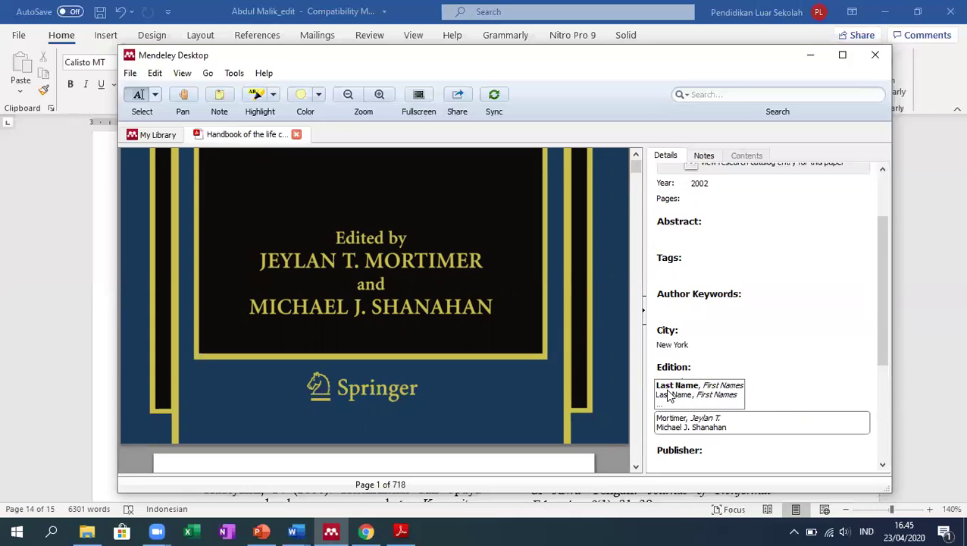
- Reorder the second editor's name as last name, comma, first names, and save the Editors entry
{"action": "left_click_drag", "start_coordinate": [725, 429], "coordinate": [693, 429]}
{"action": "key", "text": "BackSpace"}
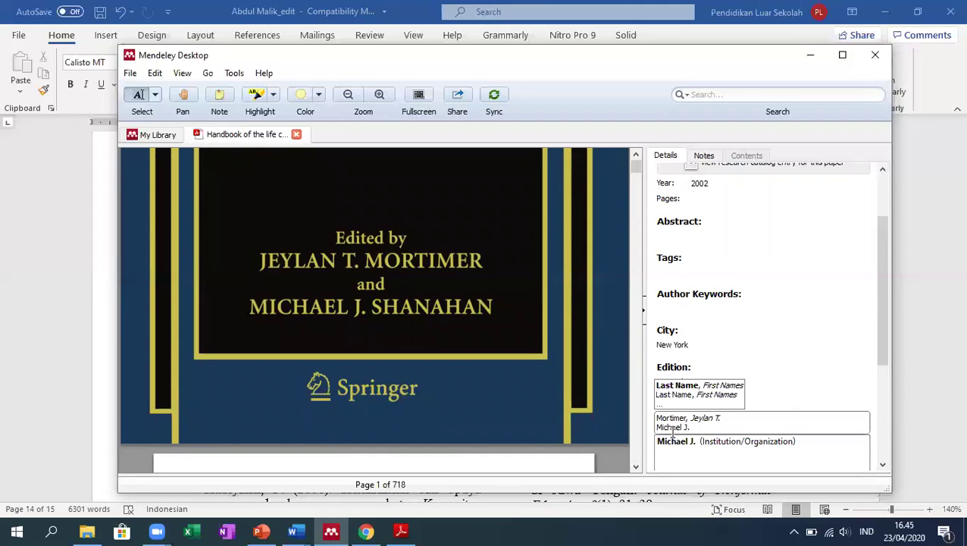
{"action": "type", "text": "Shanahan"}
{"action": "type", "text": ","}
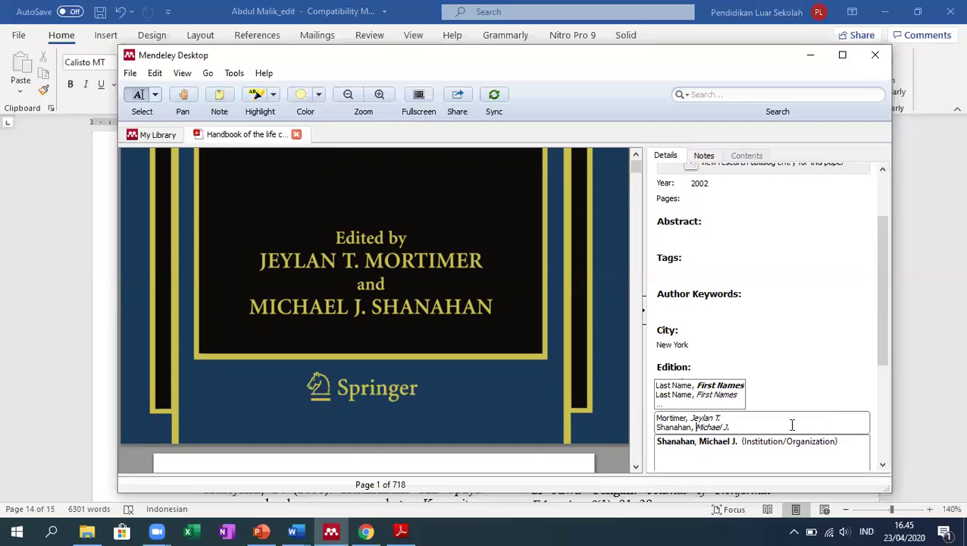
{"action": "left_click", "coordinate": [752, 423]}
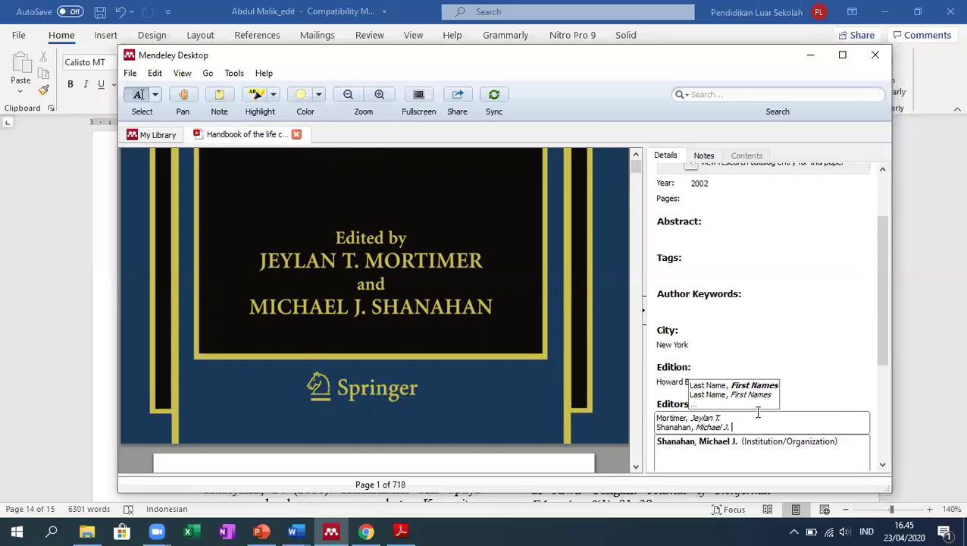
{"action": "left_click", "coordinate": [761, 380]}
- Find the publisher on the handbook's title page and set the reference's publisher to Kluwer Academic Publishers
{"action": "scroll", "coordinate": [787, 379], "scroll_direction": "down", "scroll_amount": 2}
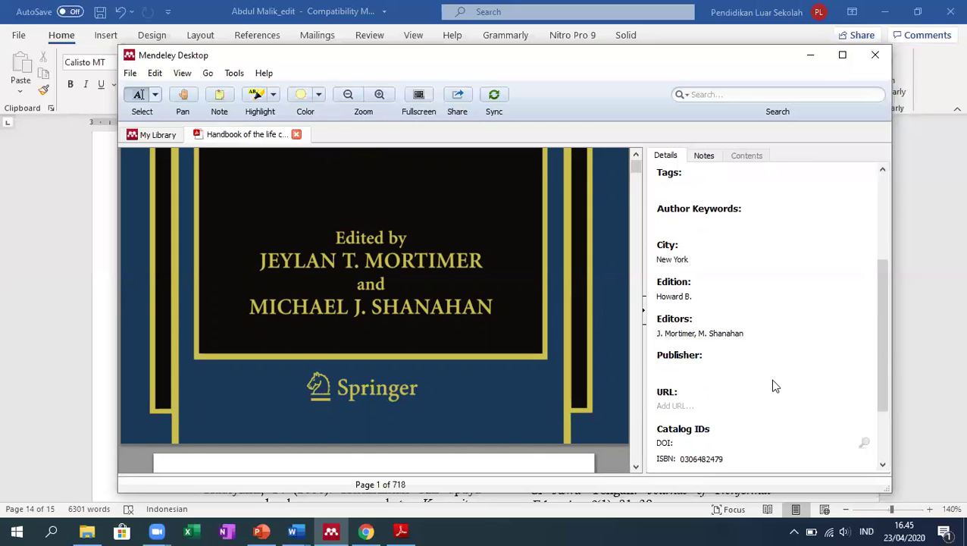
{"action": "scroll", "coordinate": [380, 326], "scroll_direction": "down", "scroll_amount": 10}
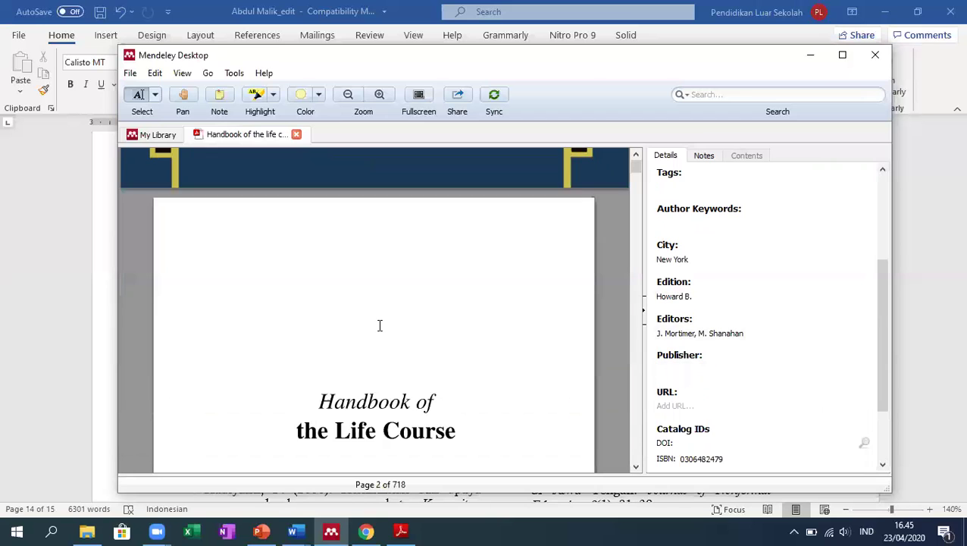
{"action": "scroll", "coordinate": [382, 327], "scroll_direction": "up", "scroll_amount": 1}
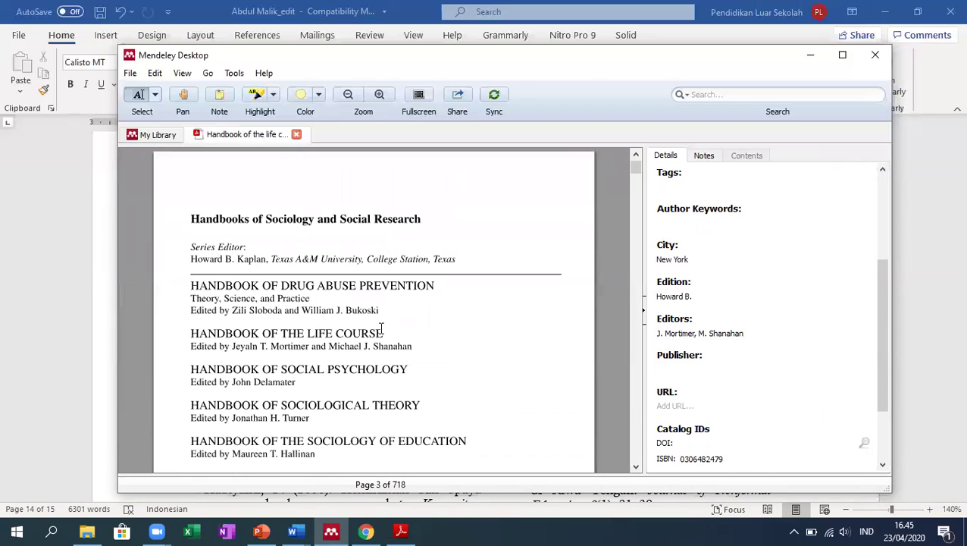
{"action": "scroll", "coordinate": [381, 327], "scroll_direction": "down", "scroll_amount": 10}
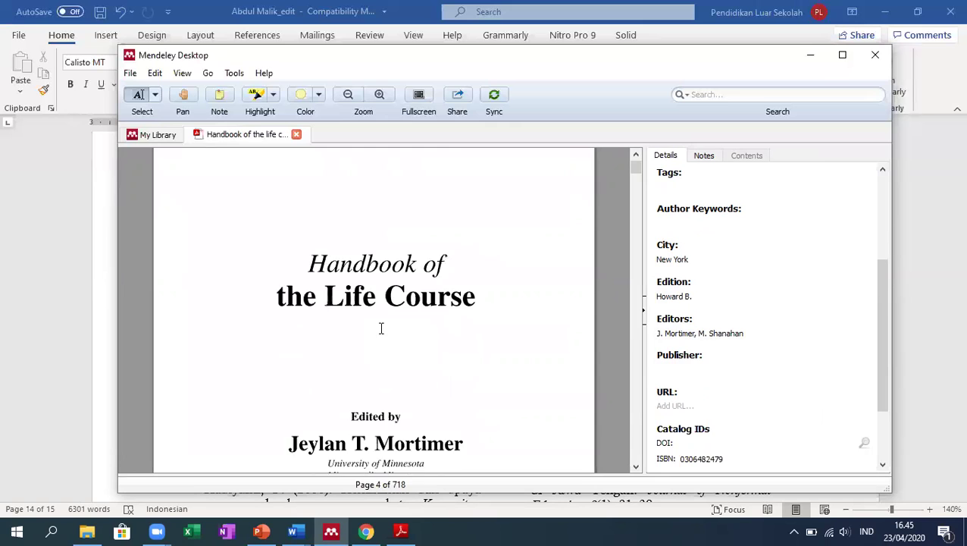
{"action": "scroll", "coordinate": [381, 328], "scroll_direction": "down", "scroll_amount": 1}
{"action": "scroll", "coordinate": [381, 327], "scroll_direction": "down", "scroll_amount": 1}
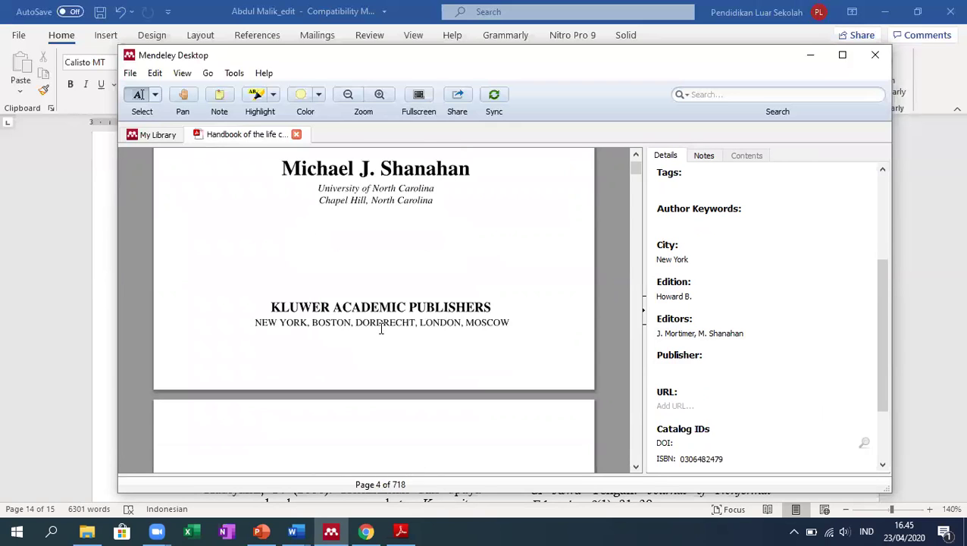
{"action": "left_click", "coordinate": [690, 370]}
{"action": "type", "text": "Kluw"}
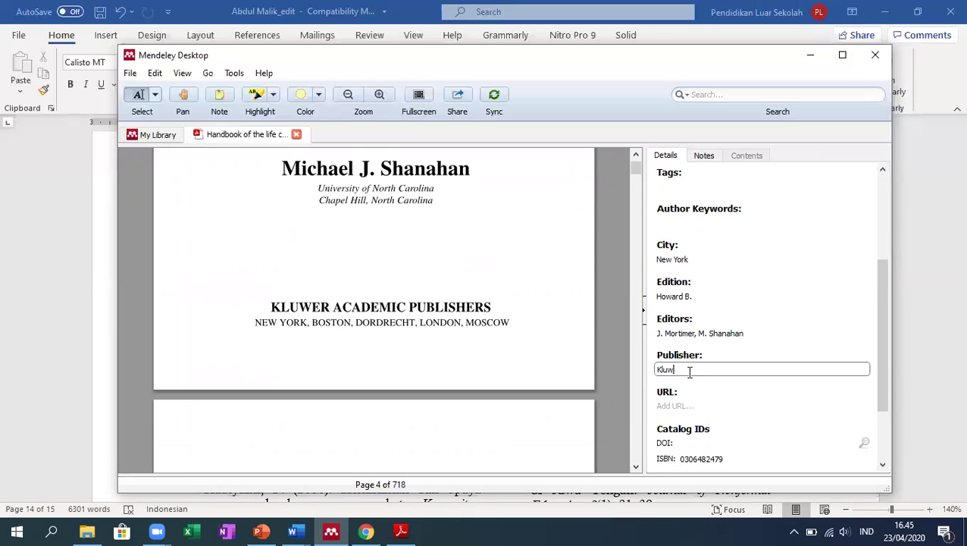
{"action": "type", "text": "er Academic Publu"}
{"action": "key", "text": "BackSpace"}
{"action": "type", "text": "ishers"}
- Review the reference's details and compare them with the handbook's copyright page
{"action": "scroll", "coordinate": [691, 372], "scroll_direction": "down", "scroll_amount": 1}
{"action": "scroll", "coordinate": [748, 375], "scroll_direction": "up", "scroll_amount": 3}
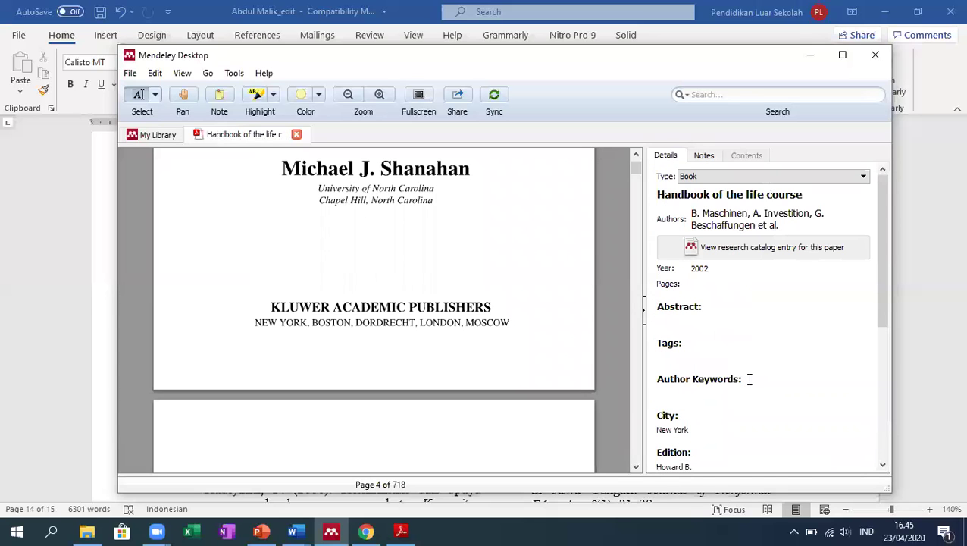
{"action": "scroll", "coordinate": [346, 272], "scroll_direction": "down", "scroll_amount": 3}
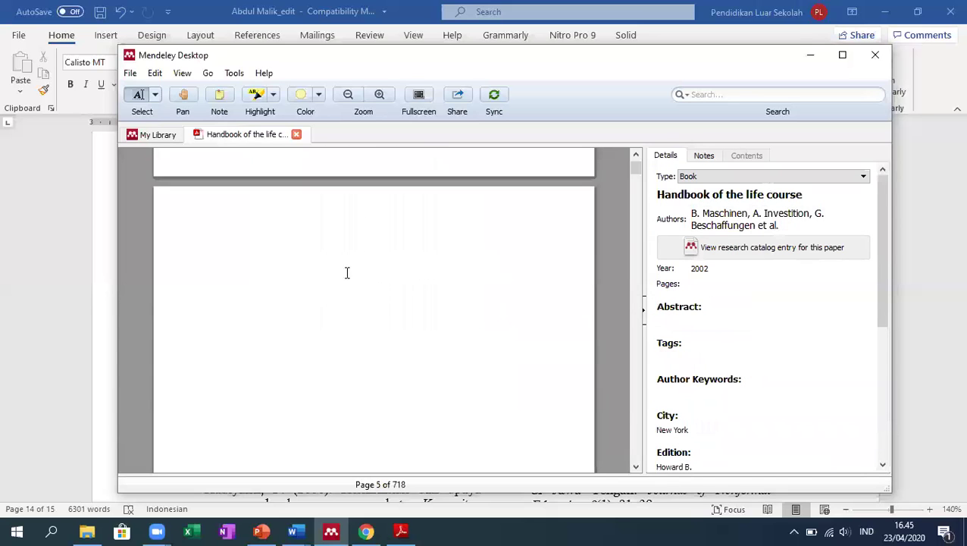
{"action": "scroll", "coordinate": [370, 302], "scroll_direction": "up", "scroll_amount": 3}
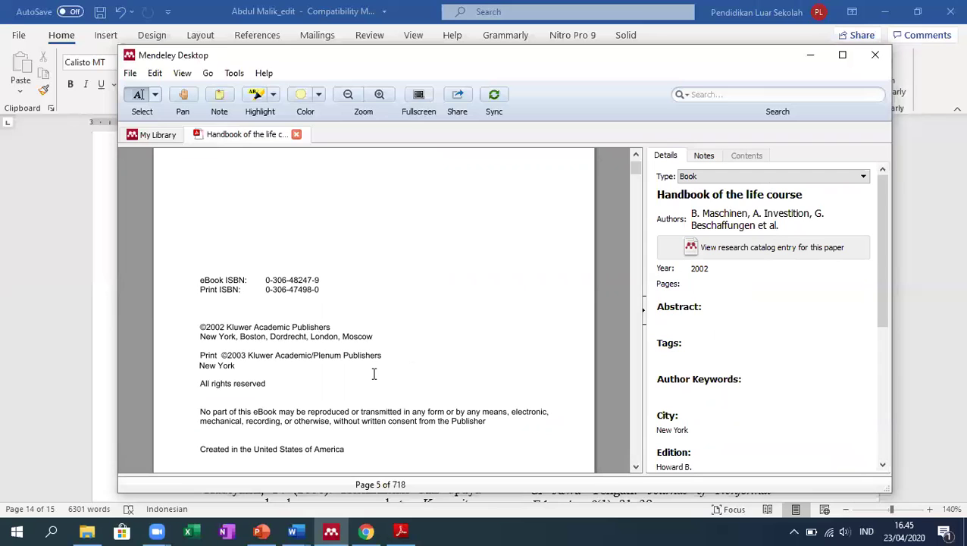
{"action": "scroll", "coordinate": [373, 373], "scroll_direction": "down", "scroll_amount": 1}
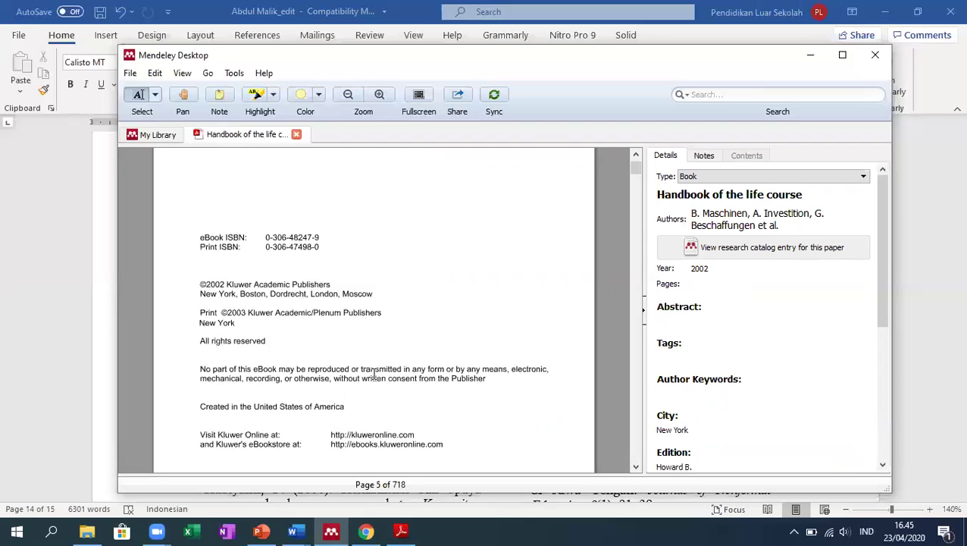
- Look through the handbook's front matter, from the copyright page past the contributors and preface to the table of contents
{"action": "scroll", "coordinate": [373, 373], "scroll_direction": "down", "scroll_amount": 1}
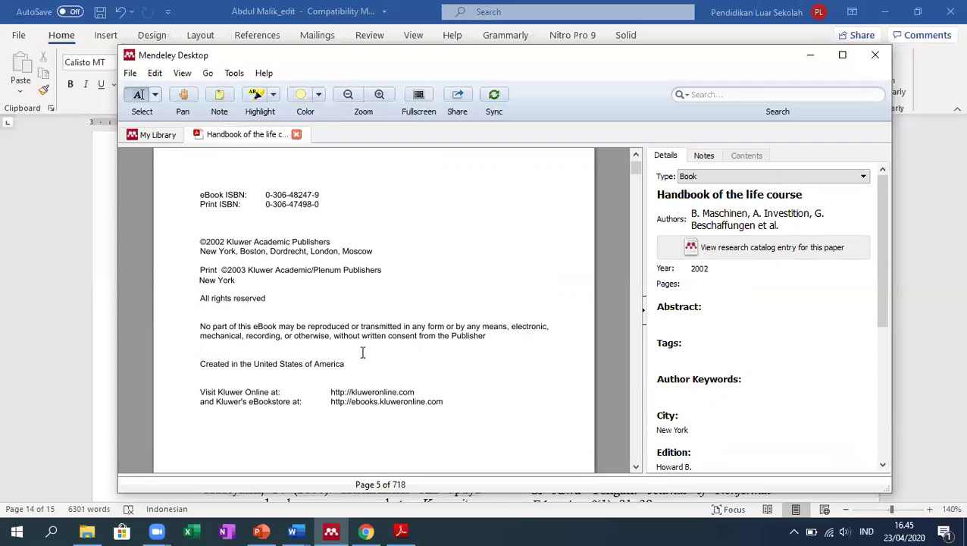
{"action": "scroll", "coordinate": [363, 353], "scroll_direction": "down", "scroll_amount": 1}
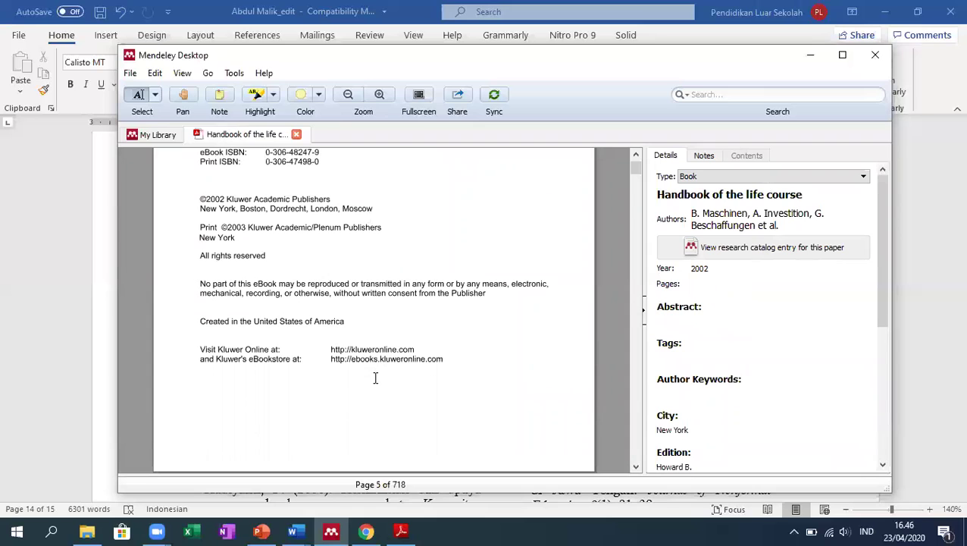
{"action": "scroll", "coordinate": [345, 377], "scroll_direction": "down", "scroll_amount": 5}
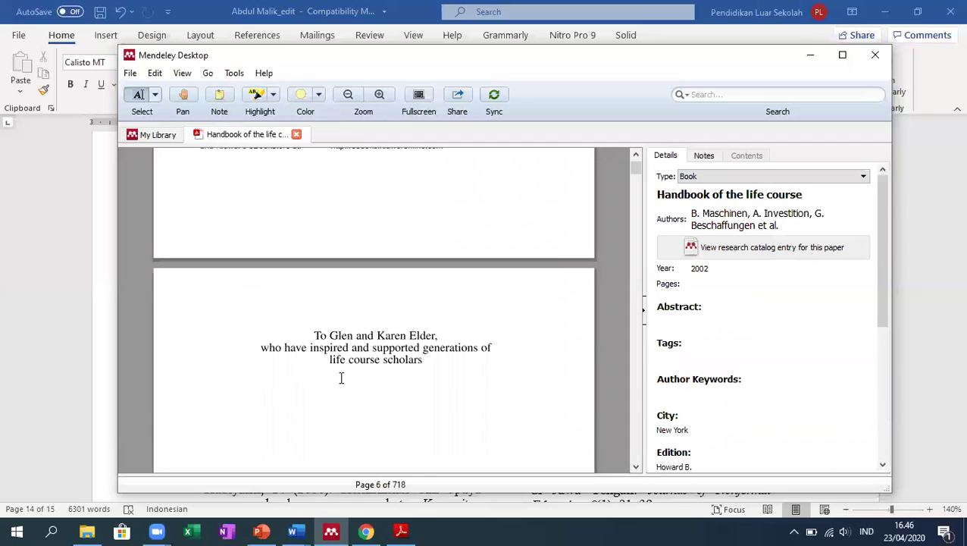
{"action": "scroll", "coordinate": [369, 351], "scroll_direction": "down", "scroll_amount": 5}
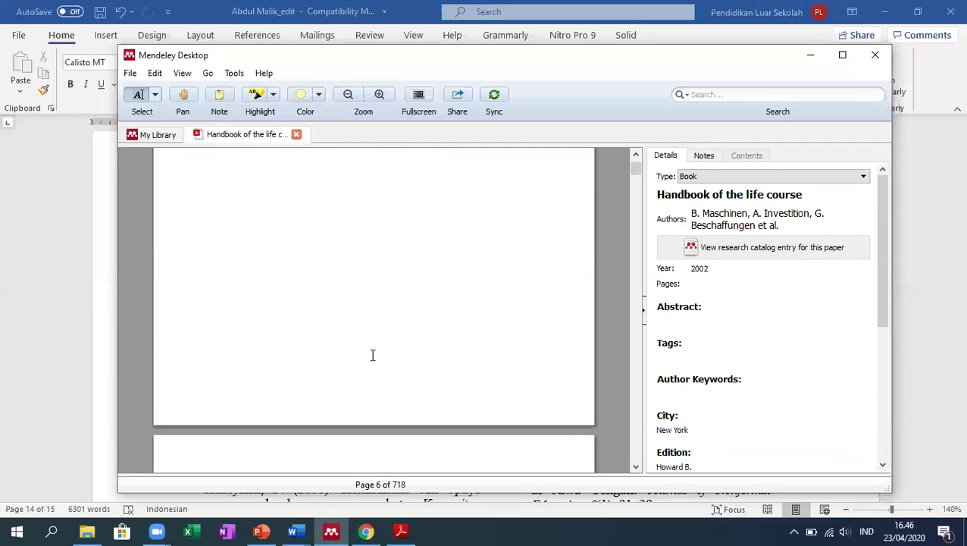
{"action": "scroll", "coordinate": [364, 348], "scroll_direction": "up", "scroll_amount": 5}
{"action": "scroll", "coordinate": [380, 379], "scroll_direction": "down", "scroll_amount": 10}
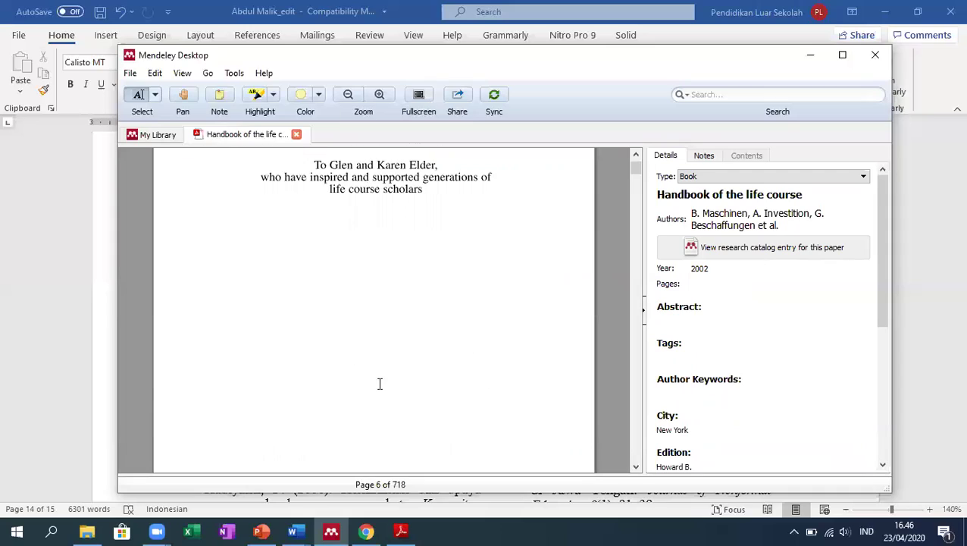
{"action": "scroll", "coordinate": [380, 378], "scroll_direction": "down", "scroll_amount": 10}
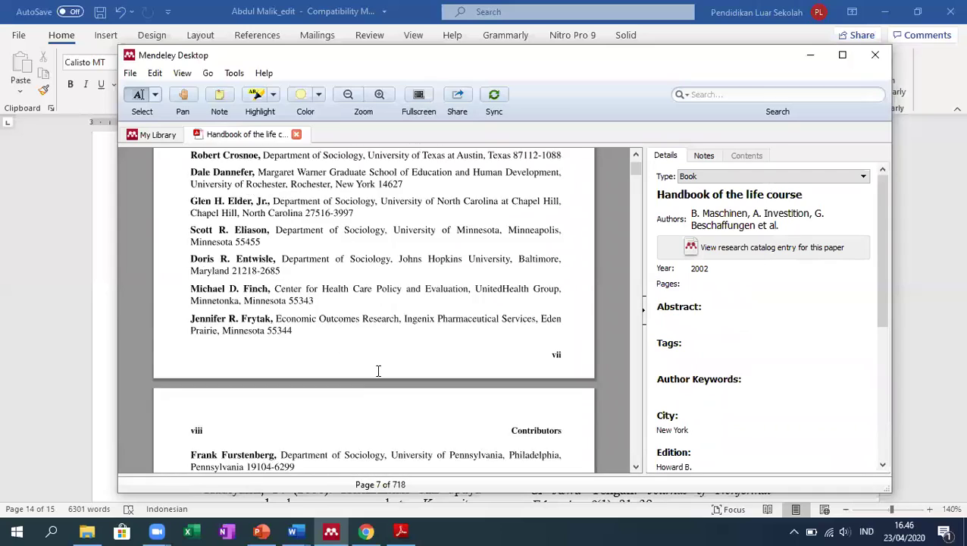
{"action": "scroll", "coordinate": [378, 367], "scroll_direction": "down", "scroll_amount": 10}
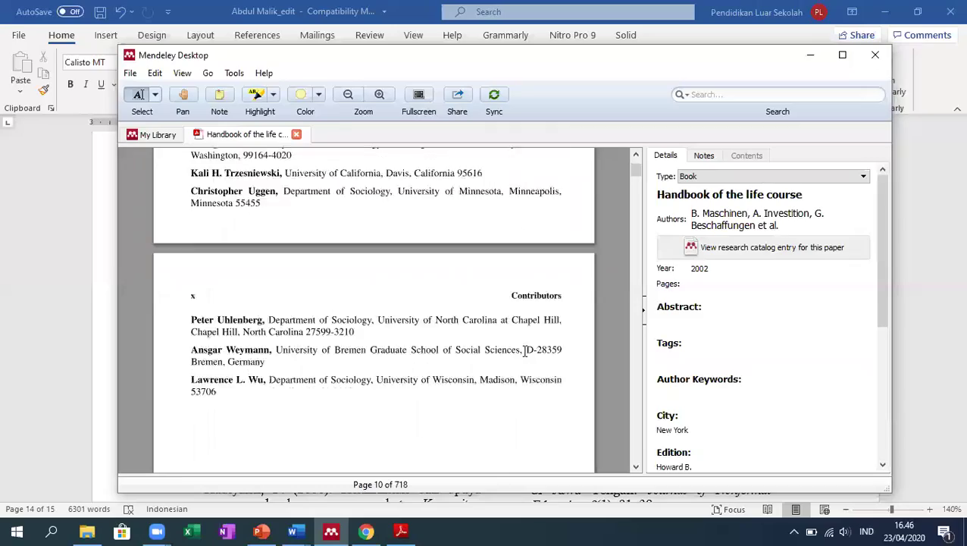
{"action": "scroll", "coordinate": [523, 349], "scroll_direction": "down", "scroll_amount": 10}
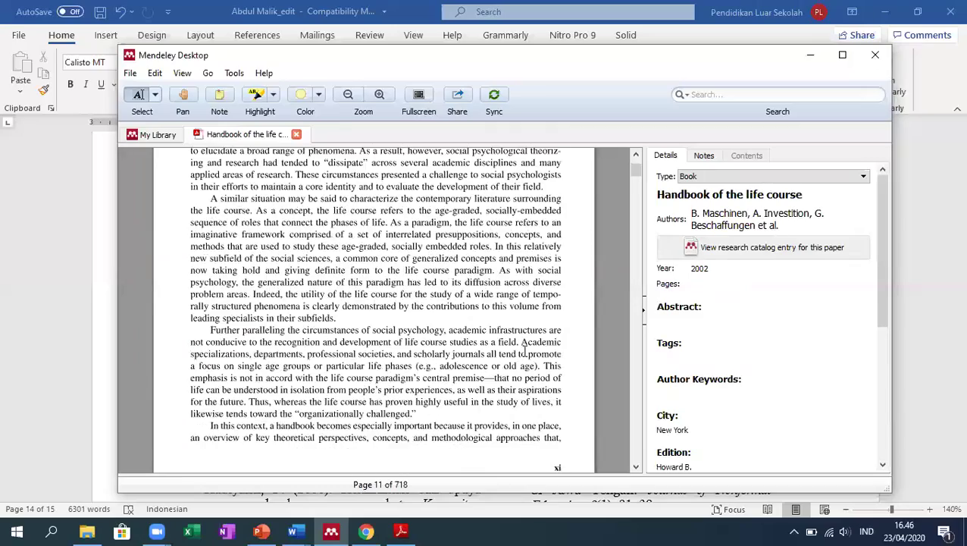
{"action": "scroll", "coordinate": [524, 349], "scroll_direction": "down", "scroll_amount": 10}
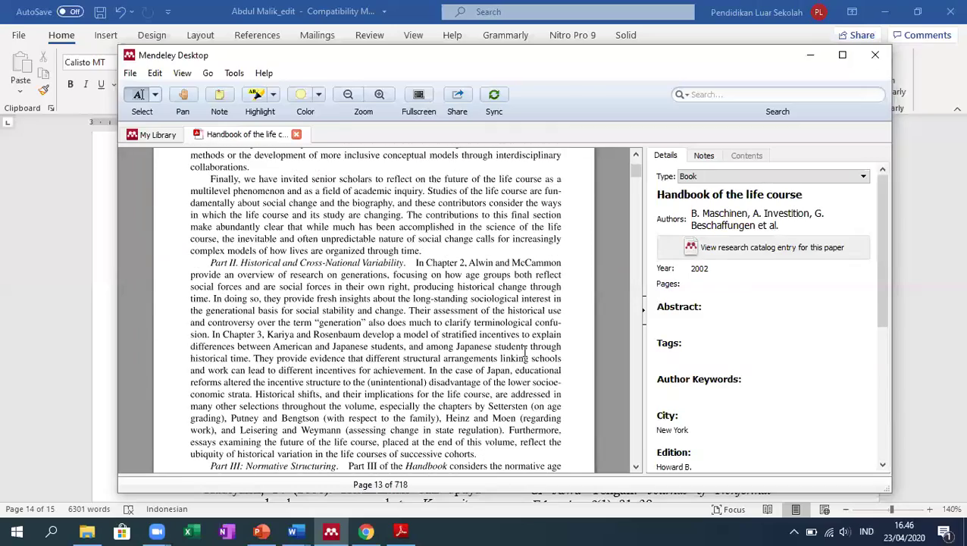
{"action": "scroll", "coordinate": [524, 351], "scroll_direction": "down", "scroll_amount": 10}
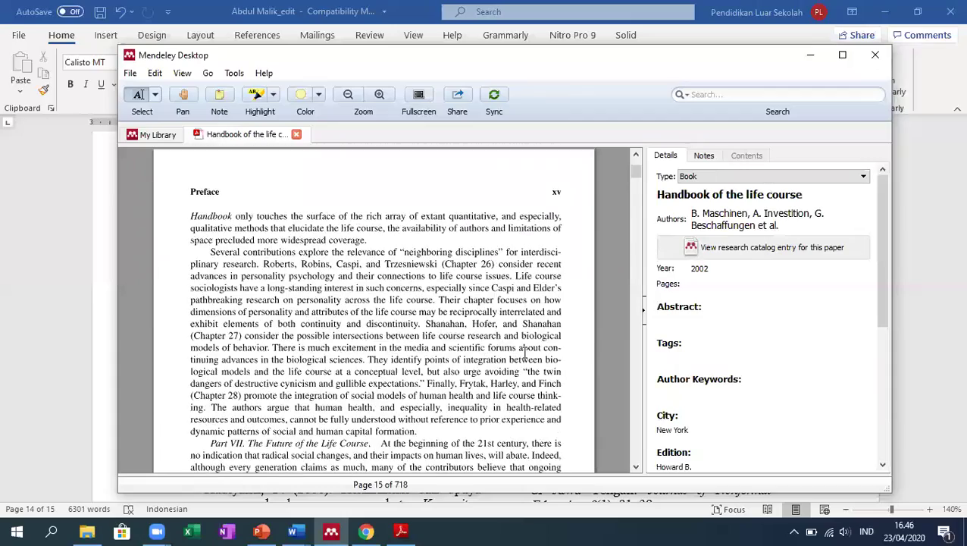
{"action": "scroll", "coordinate": [523, 351], "scroll_direction": "down", "scroll_amount": 5}
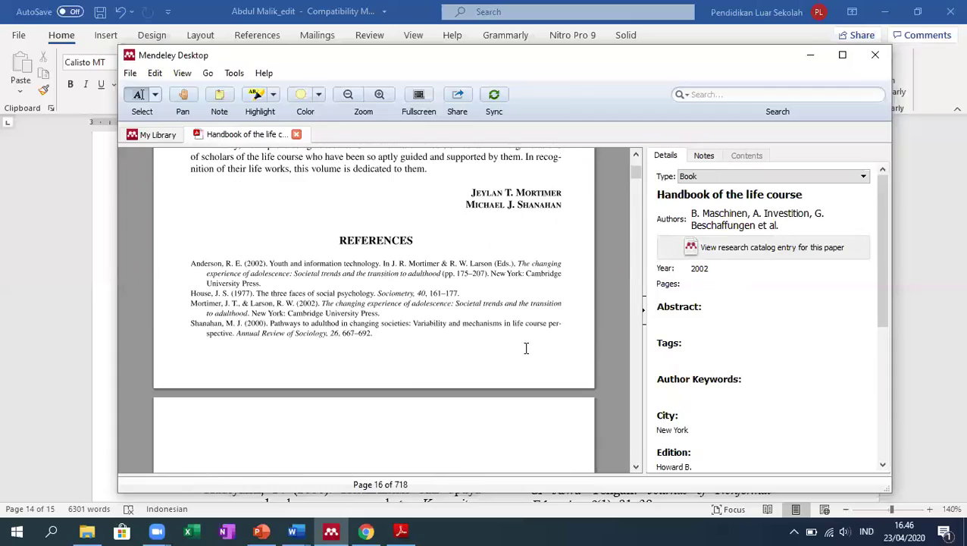
{"action": "scroll", "coordinate": [526, 348], "scroll_direction": "down", "scroll_amount": 8}
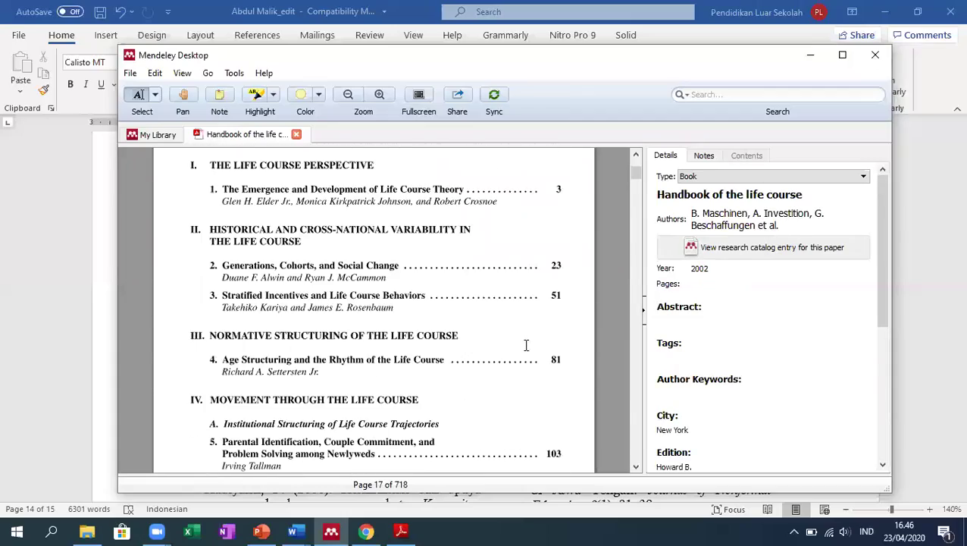
{"action": "scroll", "coordinate": [533, 338], "scroll_direction": "up", "scroll_amount": 2}
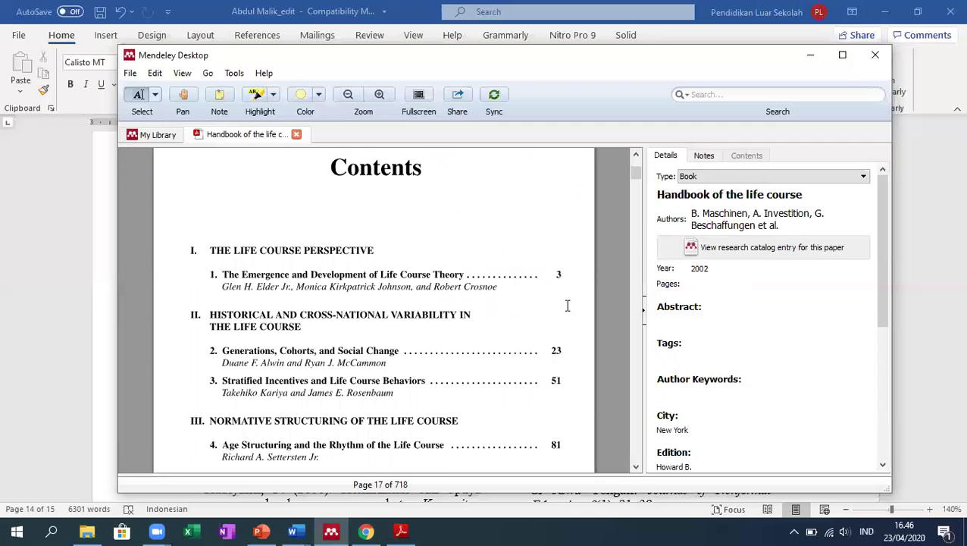
{"action": "scroll", "coordinate": [622, 205], "scroll_direction": "down", "scroll_amount": 2}
- Check the handbook's cover and the series page for its editors and series editor
{"action": "left_click_drag", "start_coordinate": [634, 181], "coordinate": [635, 153]}
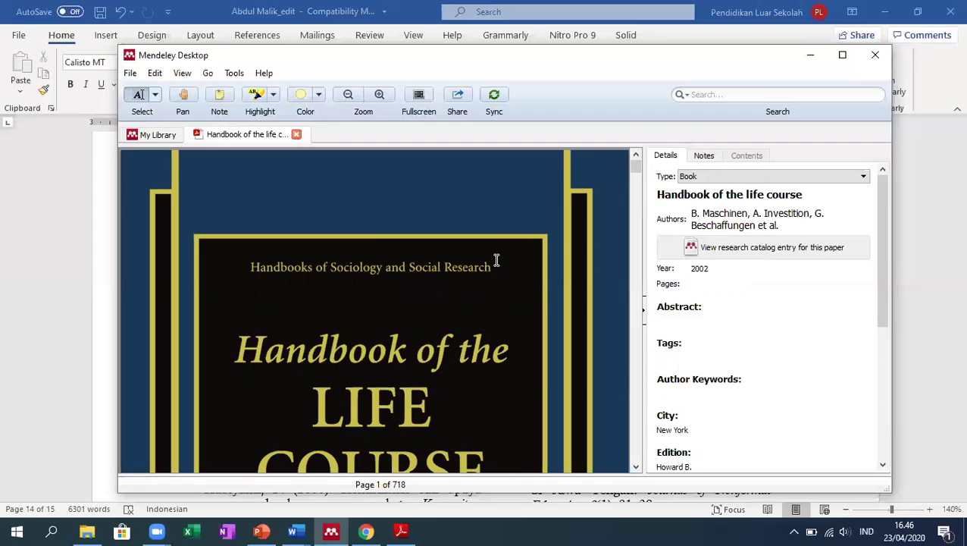
{"action": "scroll", "coordinate": [497, 260], "scroll_direction": "down", "scroll_amount": 4}
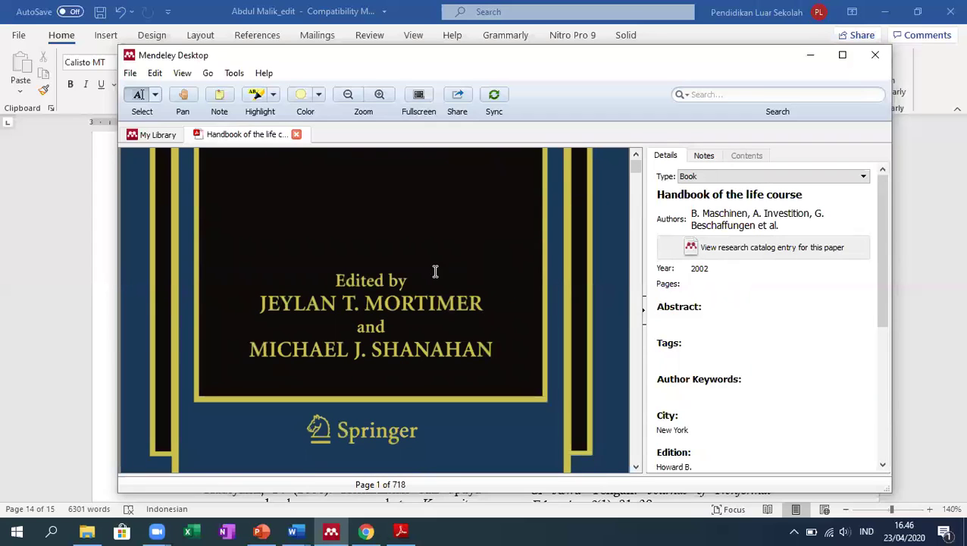
{"action": "scroll", "coordinate": [466, 287], "scroll_direction": "down", "scroll_amount": 4}
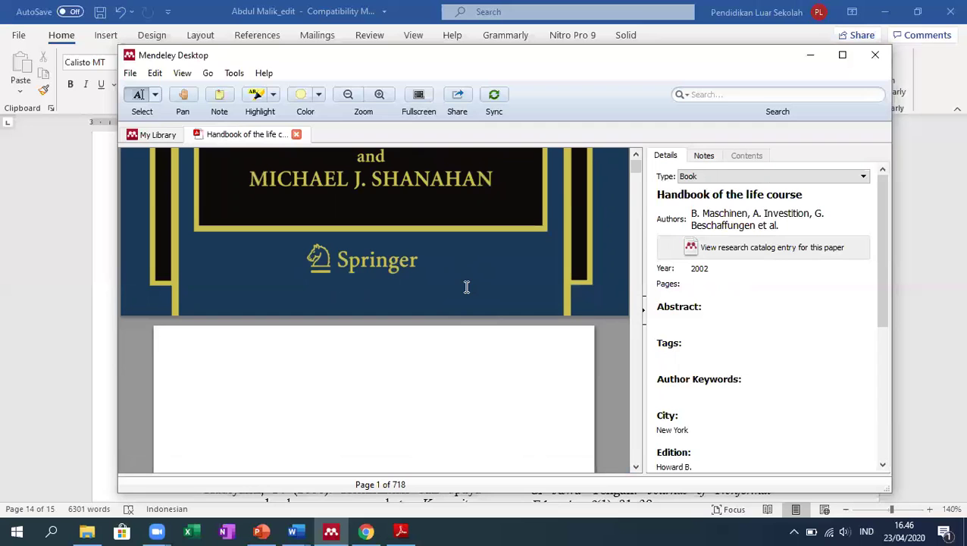
{"action": "scroll", "coordinate": [466, 287], "scroll_direction": "down", "scroll_amount": 10}
{"action": "scroll", "coordinate": [467, 282], "scroll_direction": "down", "scroll_amount": 6}
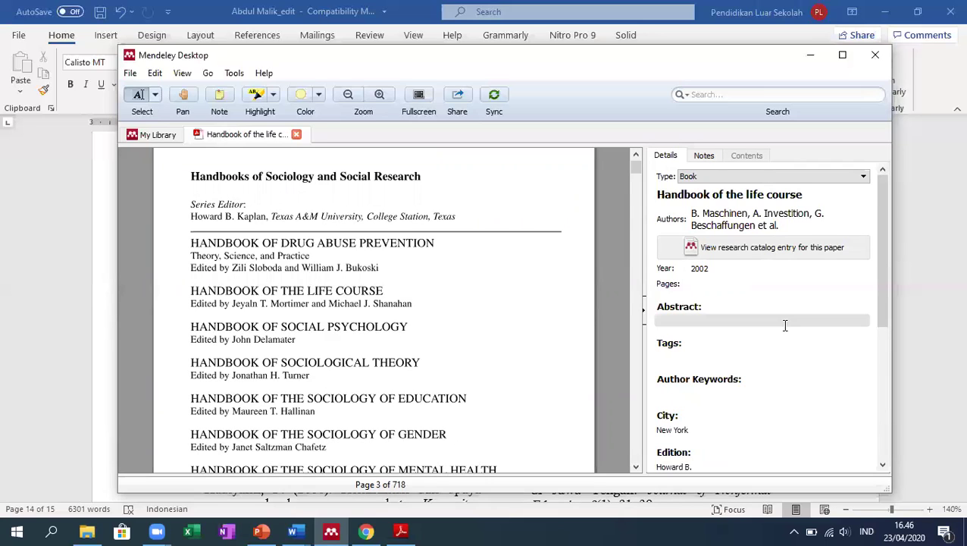
- Try to add the series editor's last name to the reference's Edition entry
{"action": "scroll", "coordinate": [785, 325], "scroll_direction": "down", "scroll_amount": 1}
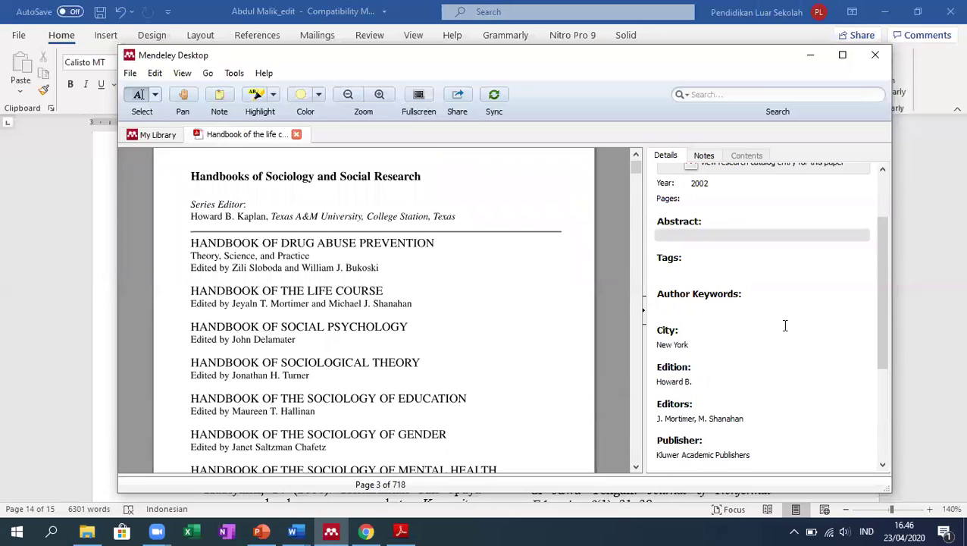
{"action": "left_click", "coordinate": [705, 382]}
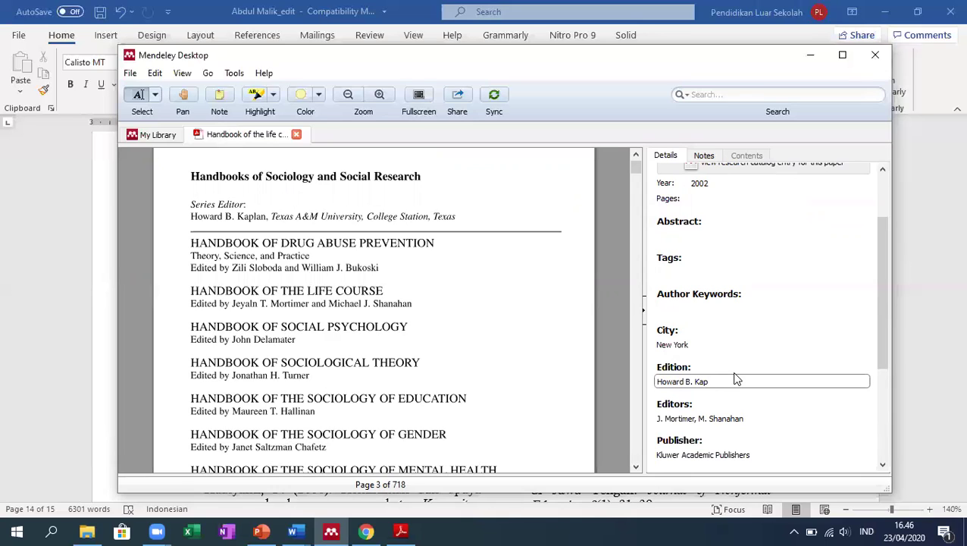
{"action": "key", "text": "Tab"}
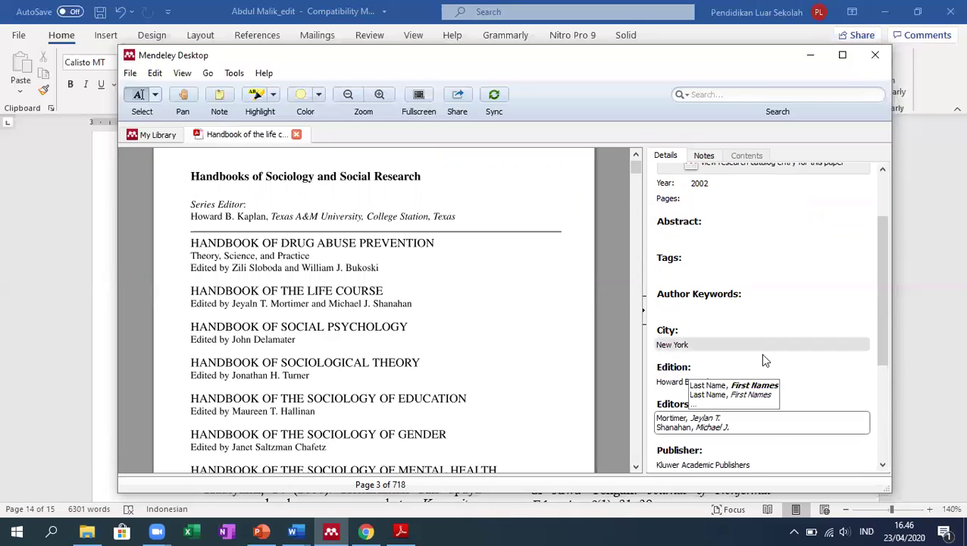
{"action": "left_click", "coordinate": [662, 381]}
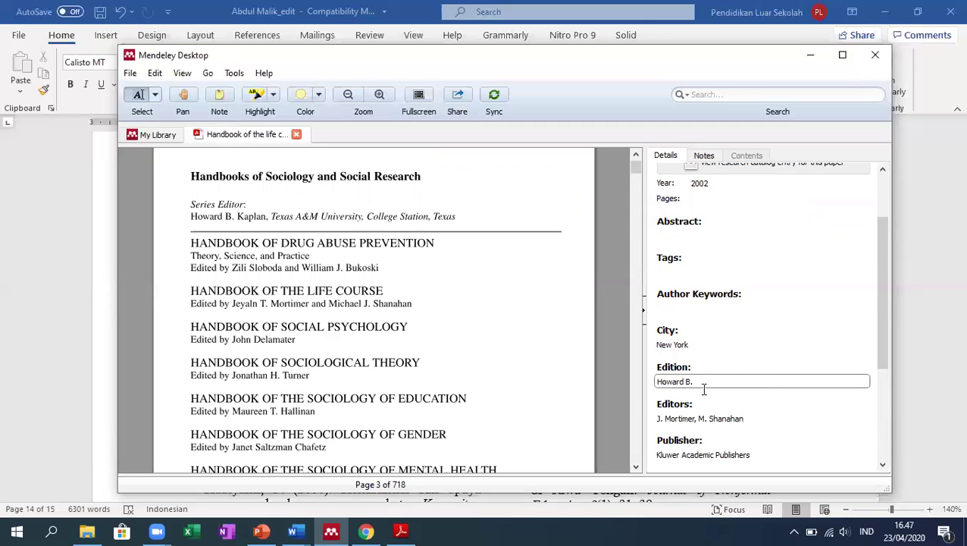
{"action": "left_click_drag", "start_coordinate": [702, 387], "coordinate": [636, 389]}
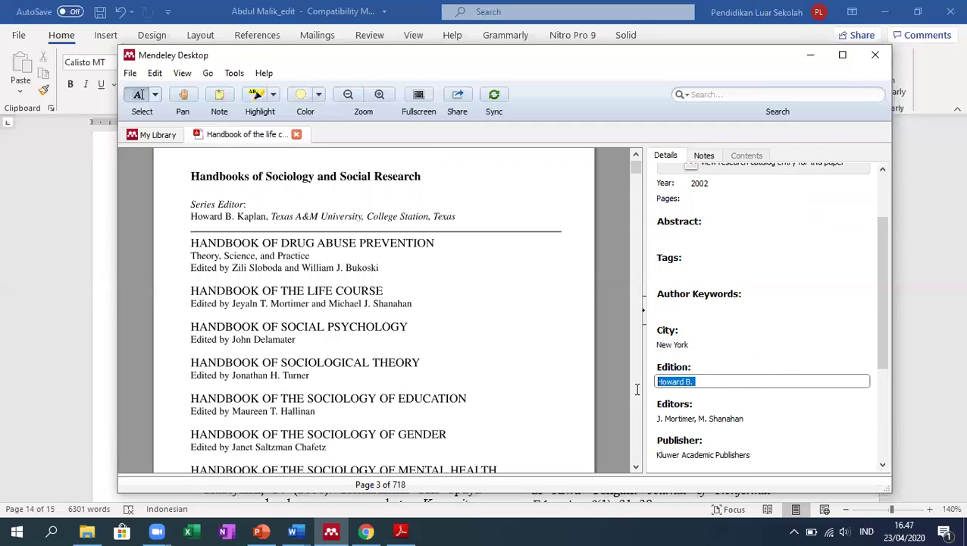
{"action": "left_click", "coordinate": [778, 329]}
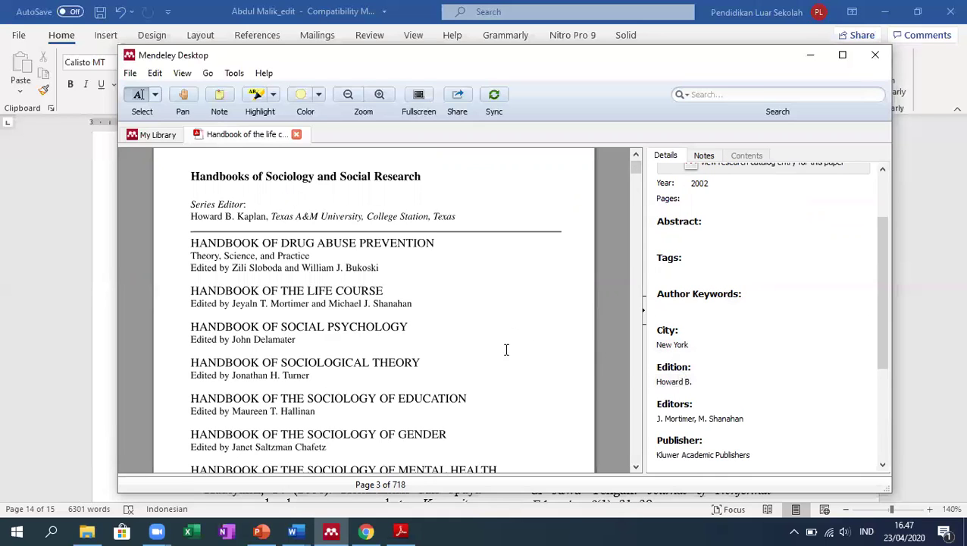
- Copy the series editor's name from the reference's Edition entry and clear the entry
{"action": "scroll", "coordinate": [485, 343], "scroll_direction": "up", "scroll_amount": 1}
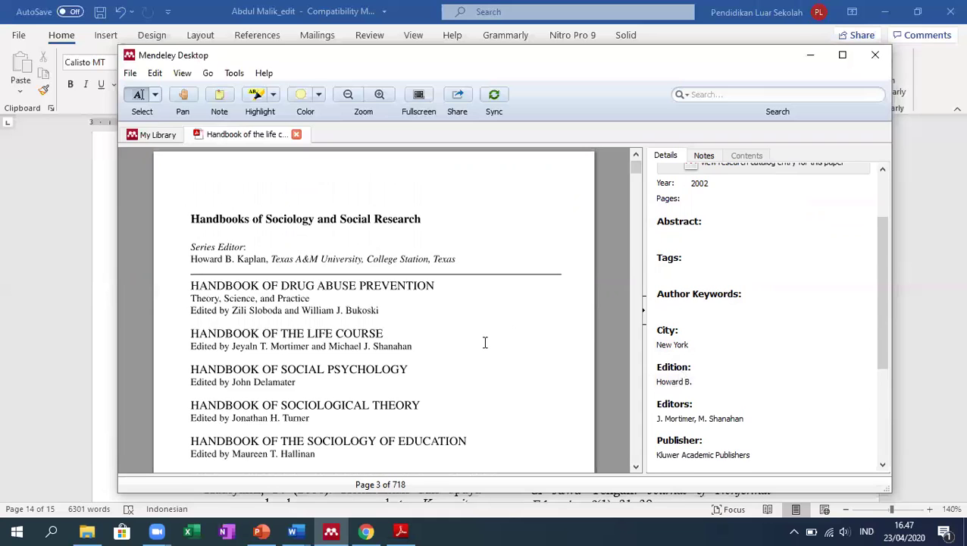
{"action": "left_click", "coordinate": [713, 382]}
{"action": "left_click_drag", "start_coordinate": [691, 382], "coordinate": [621, 381]}
{"action": "key", "text": "ctrl+c"}
{"action": "key", "text": "BackSpace"}
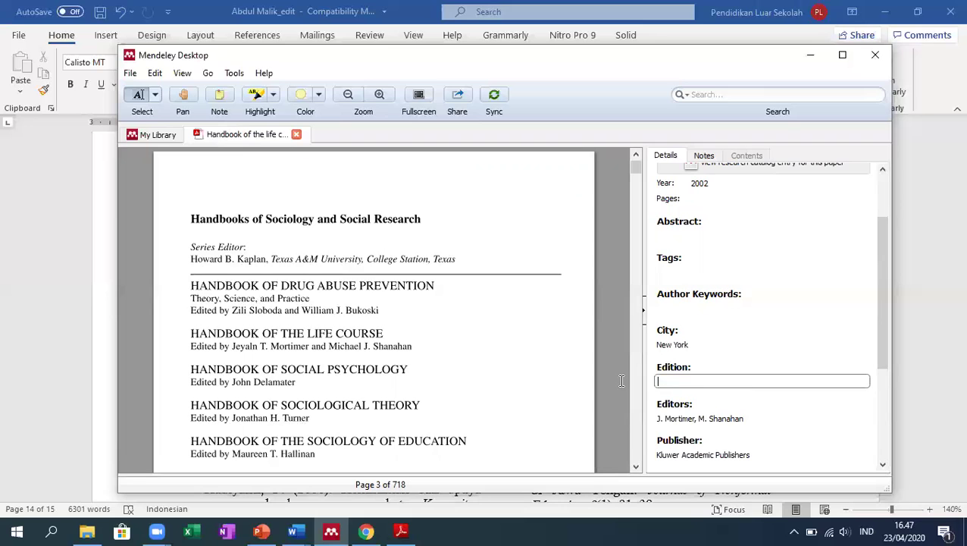
- Replace all the wrongly imported authors of the reference with the copied series editor's name
{"action": "scroll", "coordinate": [618, 378], "scroll_direction": "up", "scroll_amount": 1}
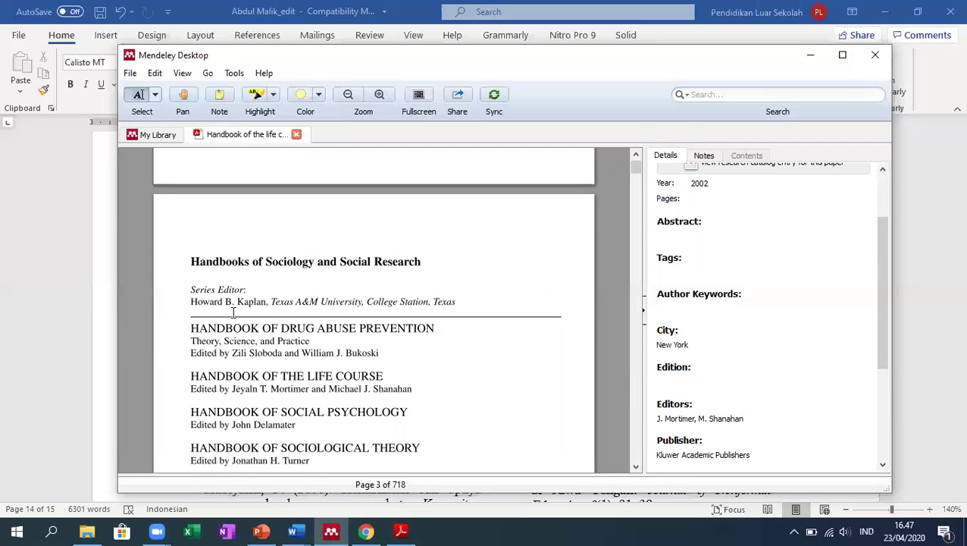
{"action": "scroll", "coordinate": [758, 303], "scroll_direction": "up", "scroll_amount": 3}
{"action": "left_click", "coordinate": [796, 214]}
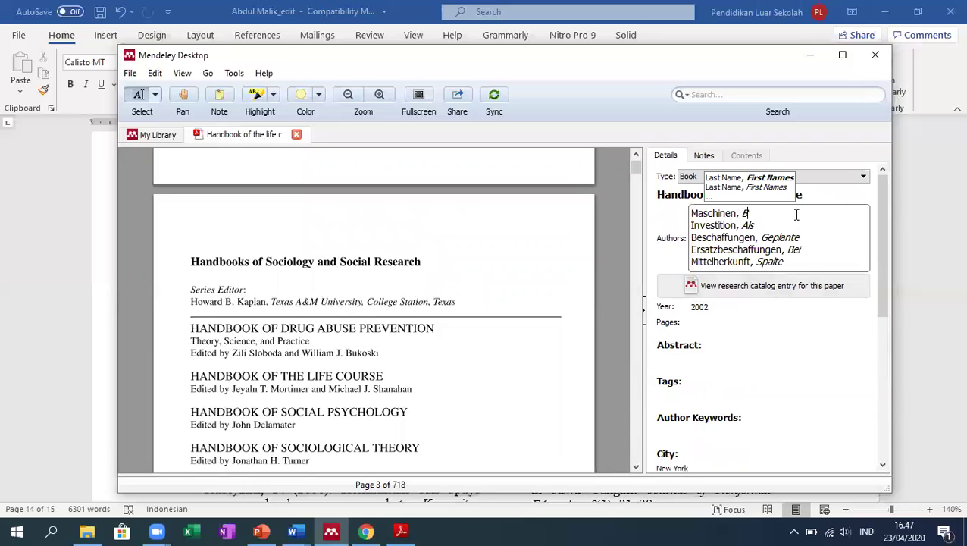
{"action": "left_click_drag", "start_coordinate": [788, 265], "coordinate": [679, 218]}
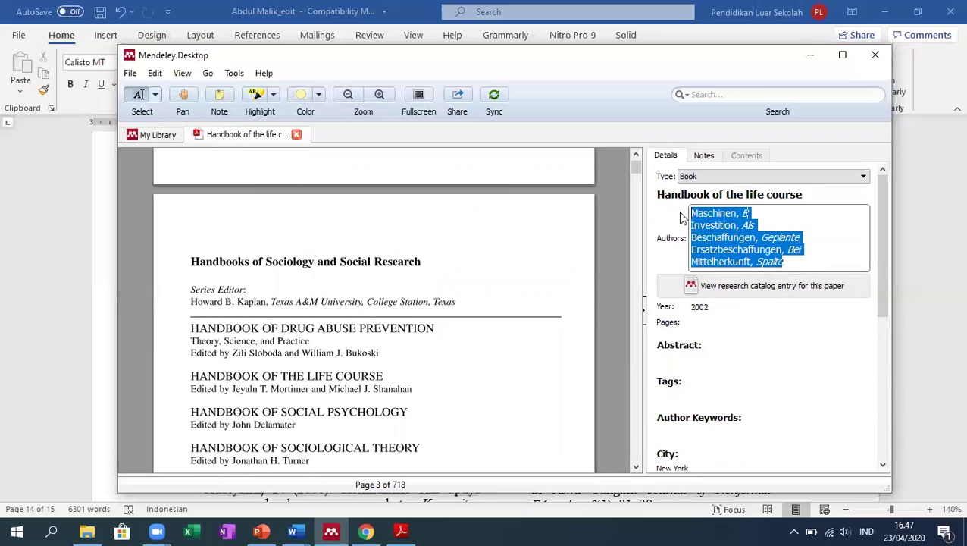
{"action": "key", "text": "ctrl+v"}
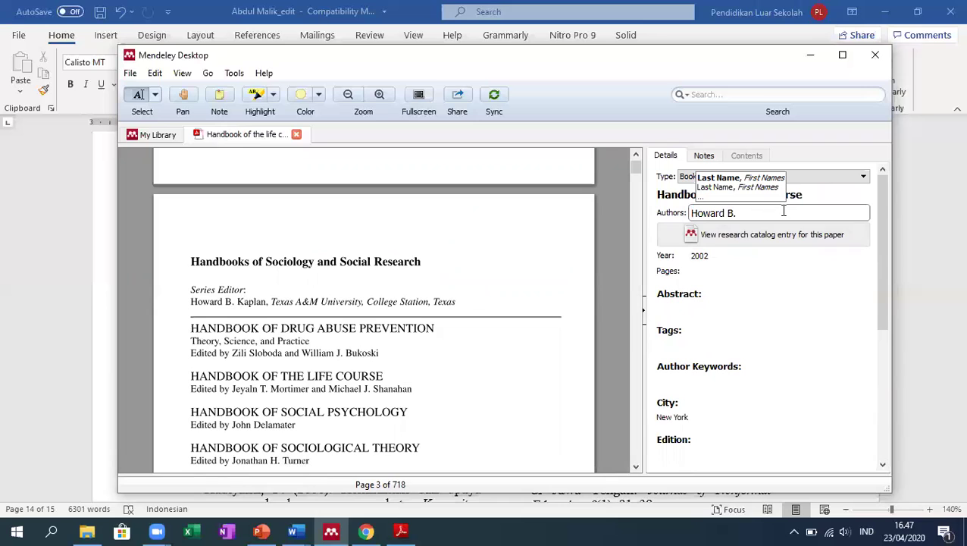
- Re-enter the author in the order last name, comma, first name and initial, and save the Authors entry
{"action": "key", "text": "BackSpace"}
{"action": "key", "text": "BackSpace"}
{"action": "key", "text": "BackSpace"}
{"action": "key", "text": "BackSpace"}
{"action": "key", "text": "BackSpace"}
{"action": "key", "text": "BackSpace"}
{"action": "key", "text": "BackSpace"}
{"action": "key", "text": "BackSpace"}
{"action": "key", "text": "BackSpace"}
{"action": "key", "text": "BackSpace"}
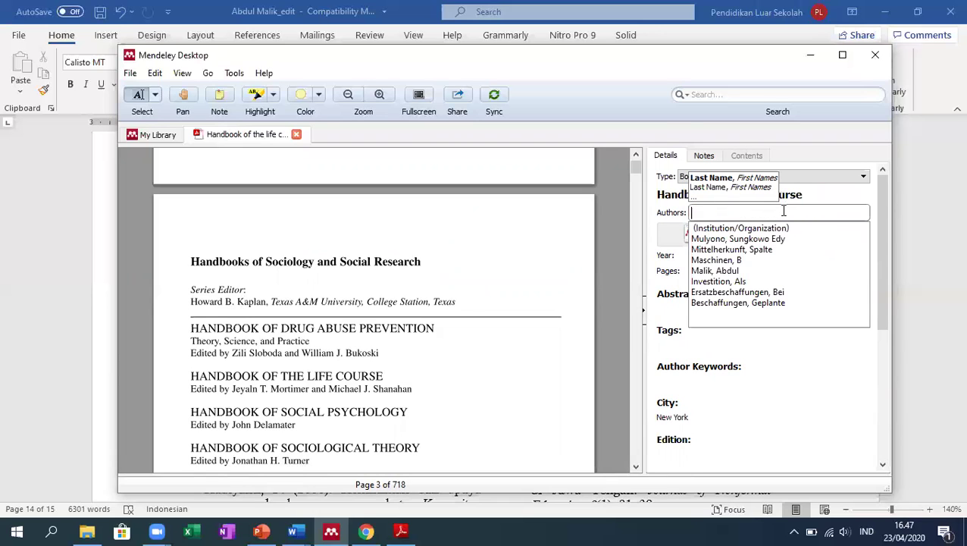
{"action": "type", "text": "K"}
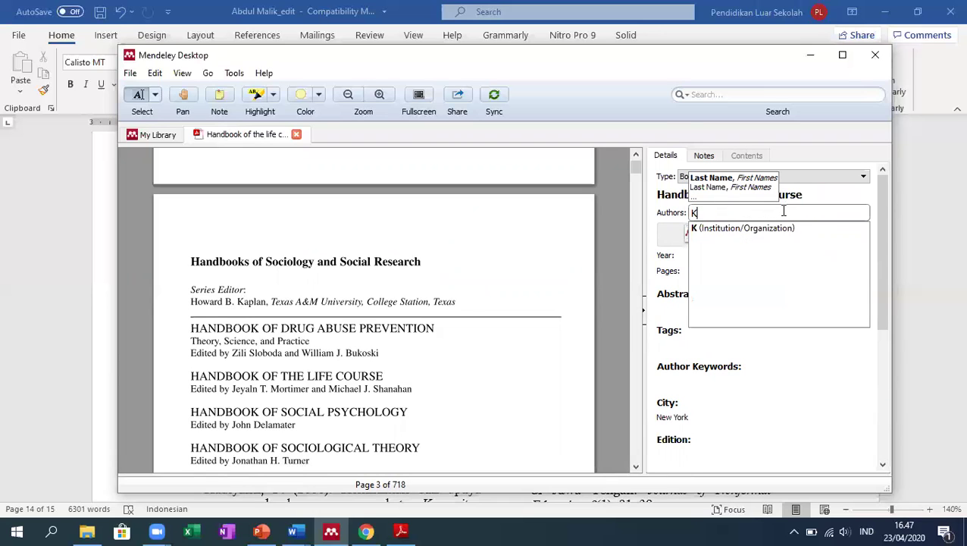
{"action": "type", "text": "aplan, Howar"}
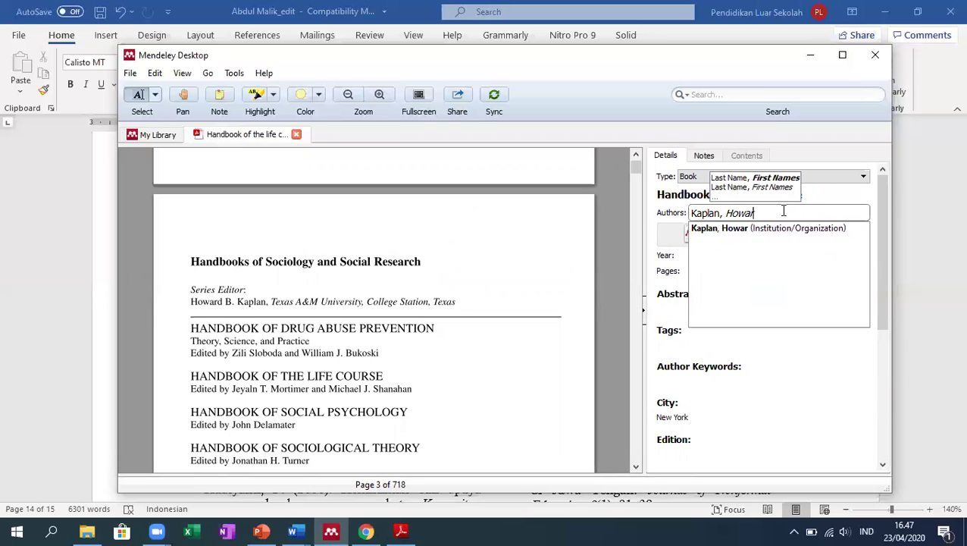
{"action": "type", "text": "d B."}
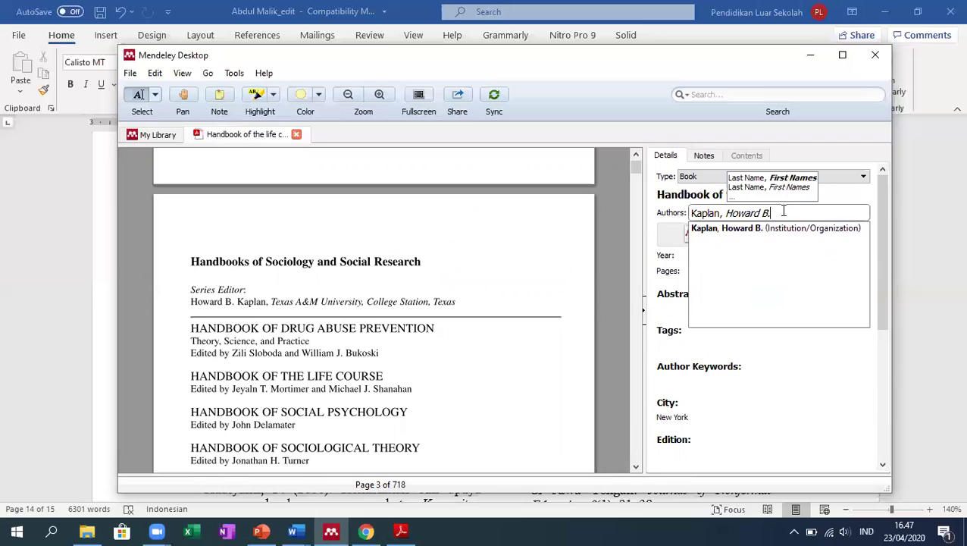
{"action": "key", "text": "Tab"}
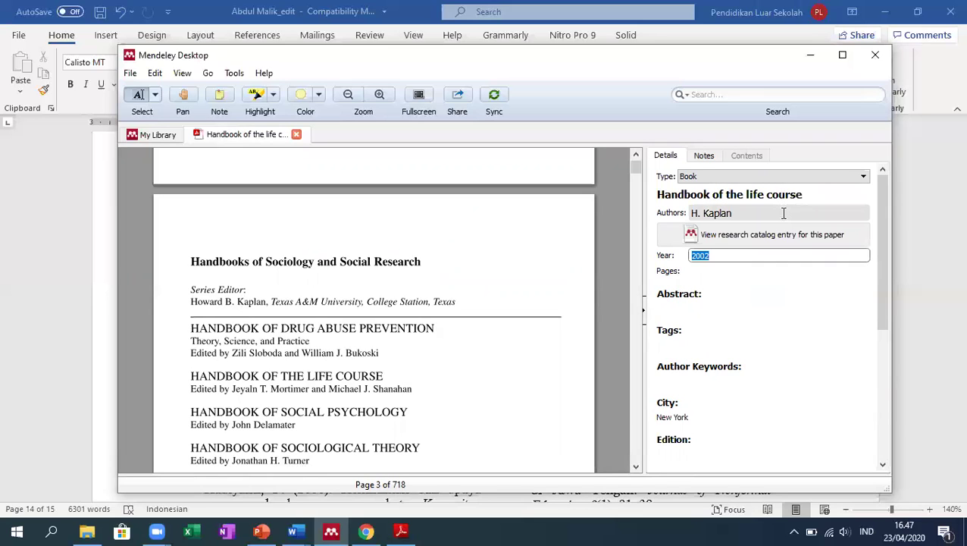
{"action": "left_click_drag", "start_coordinate": [883, 209], "coordinate": [640, 186]}
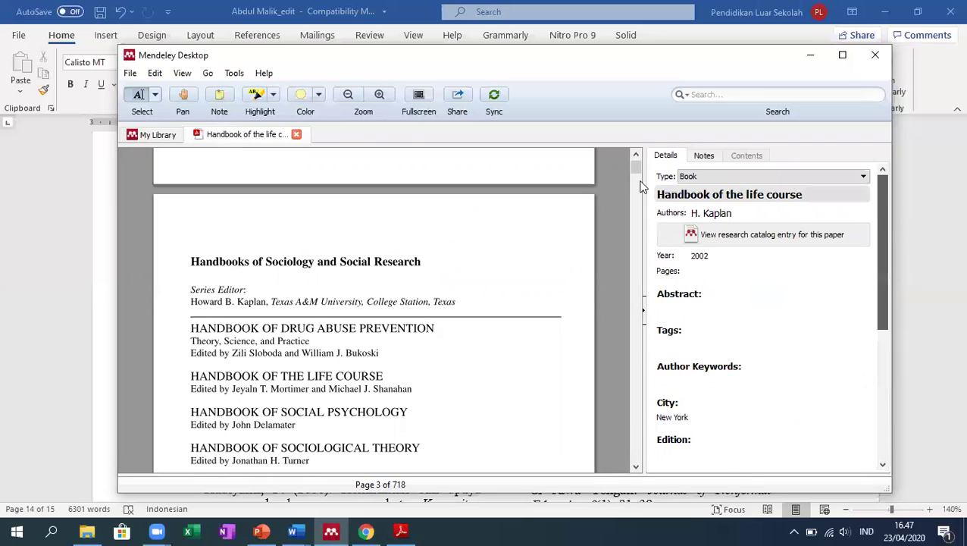
- Close the handbook's PDF to return to the reference list of the SKRIPSI folder
{"action": "left_click", "coordinate": [296, 134]}
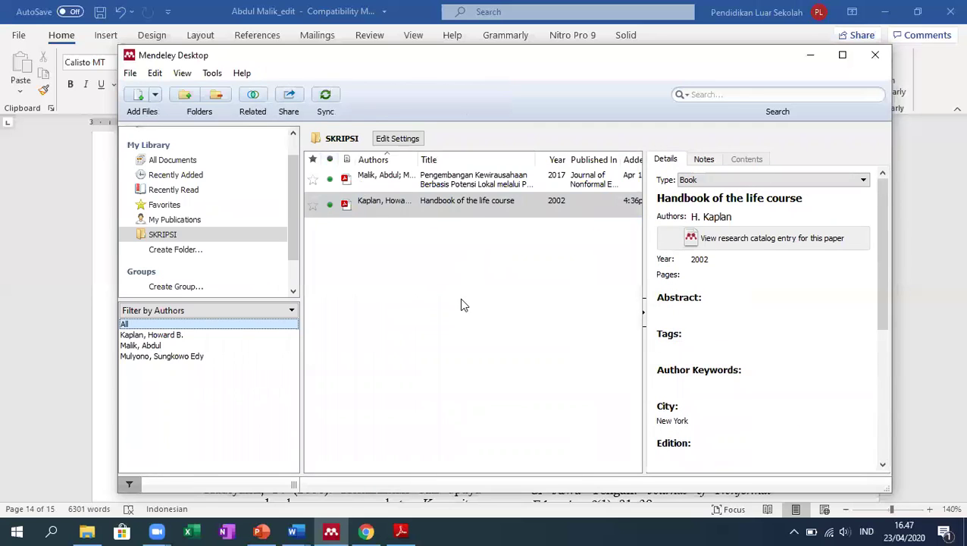
- Switch to File Explorer and look through the SEMINAR PENDIDIKAN NONFORMAL folder under PERKULIAHAN, SEMESTER GENAP 2019-2020
{"action": "left_click", "coordinate": [87, 531]}
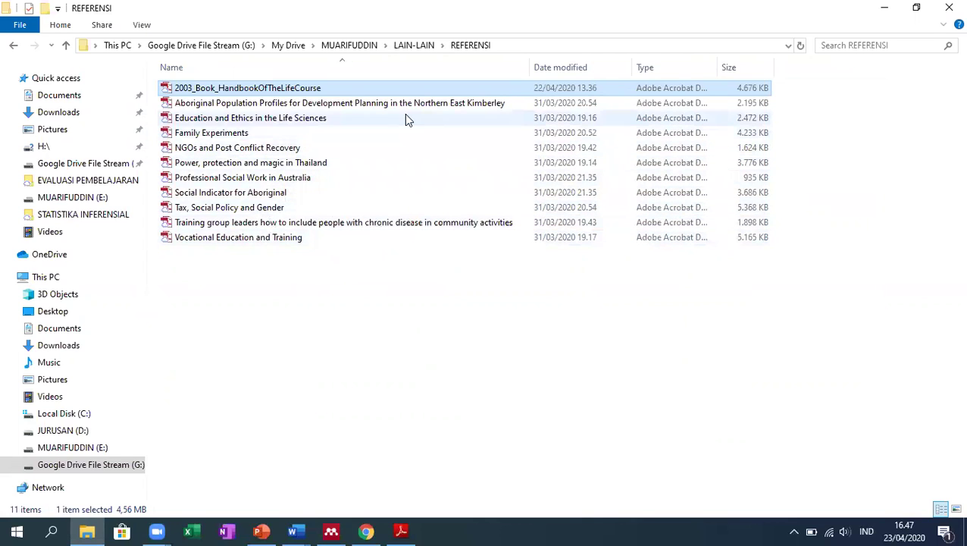
{"action": "left_click", "coordinate": [410, 45]}
{"action": "left_click", "coordinate": [352, 45]}
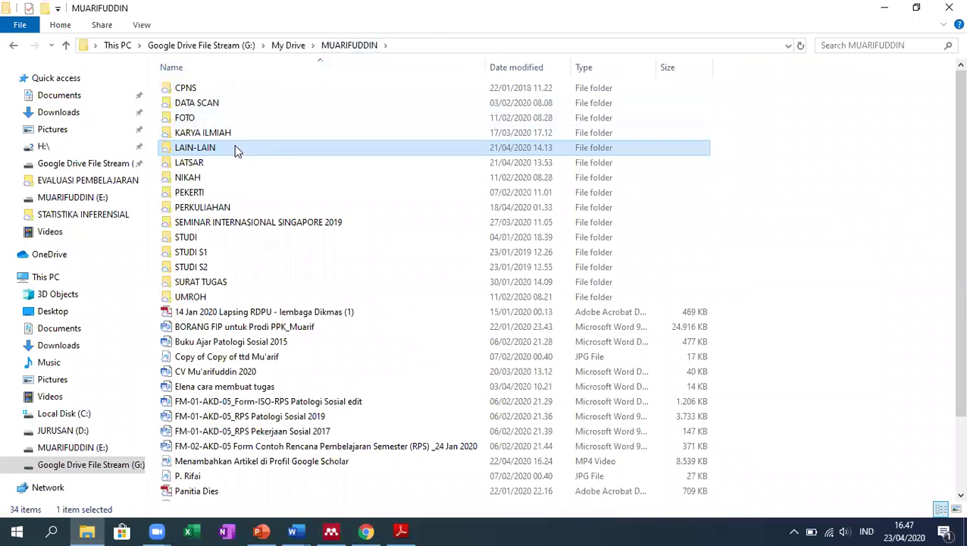
{"action": "double_click", "coordinate": [225, 207]}
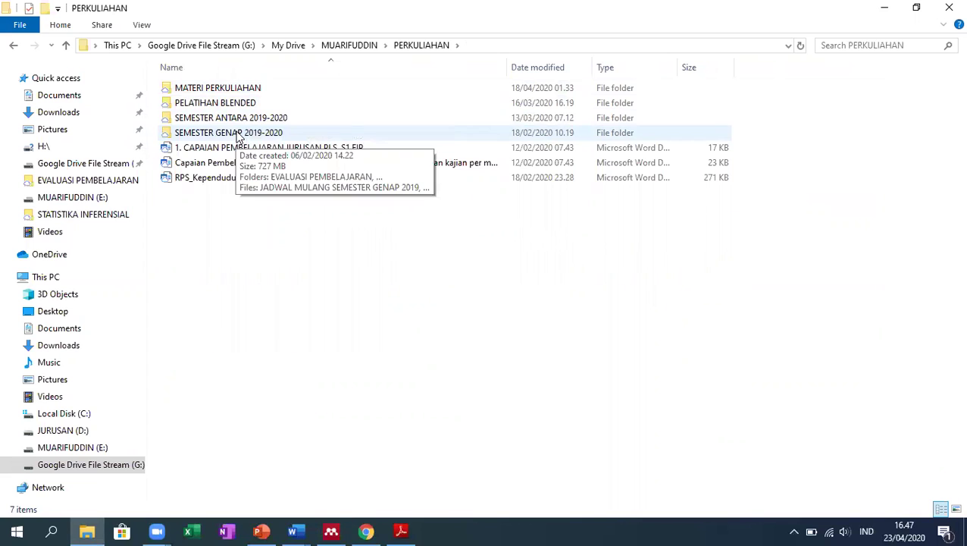
{"action": "double_click", "coordinate": [237, 135]}
{"action": "left_click", "coordinate": [241, 178]}
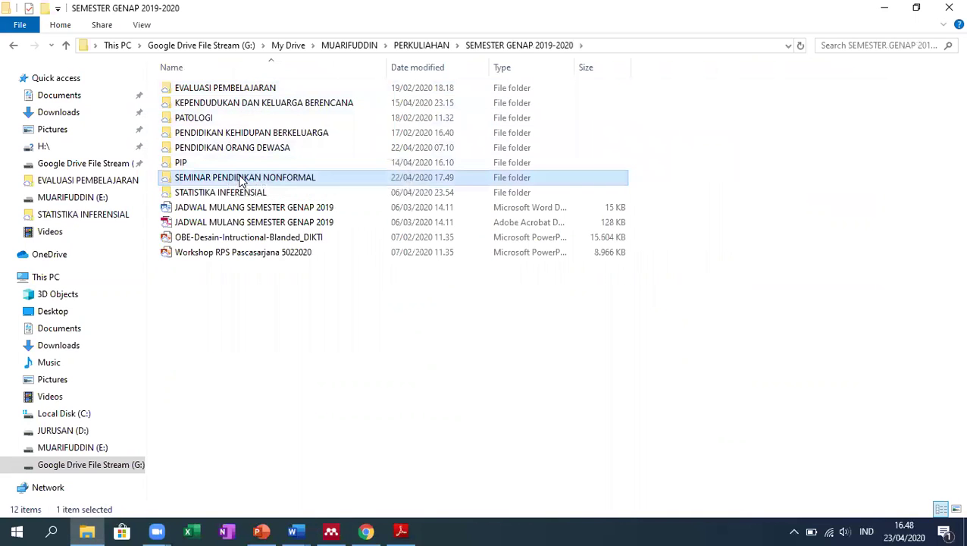
{"action": "double_click", "coordinate": [241, 179]}
{"action": "mouse_move", "coordinate": [235, 245]}
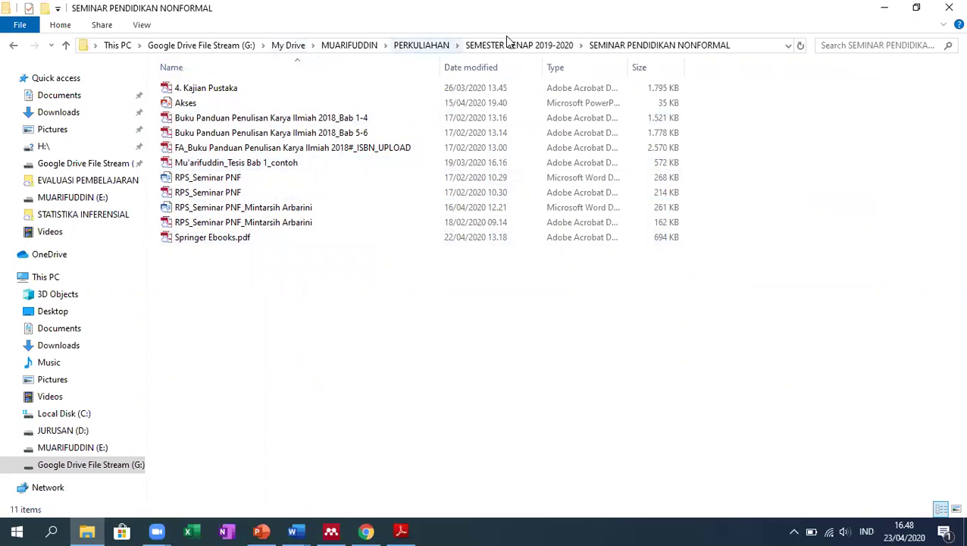
- Look through the SEMINAR PNF folder under MATERI PERKULIAHAN and return to the PERKULIAHAN folder
{"action": "left_click", "coordinate": [504, 46]}
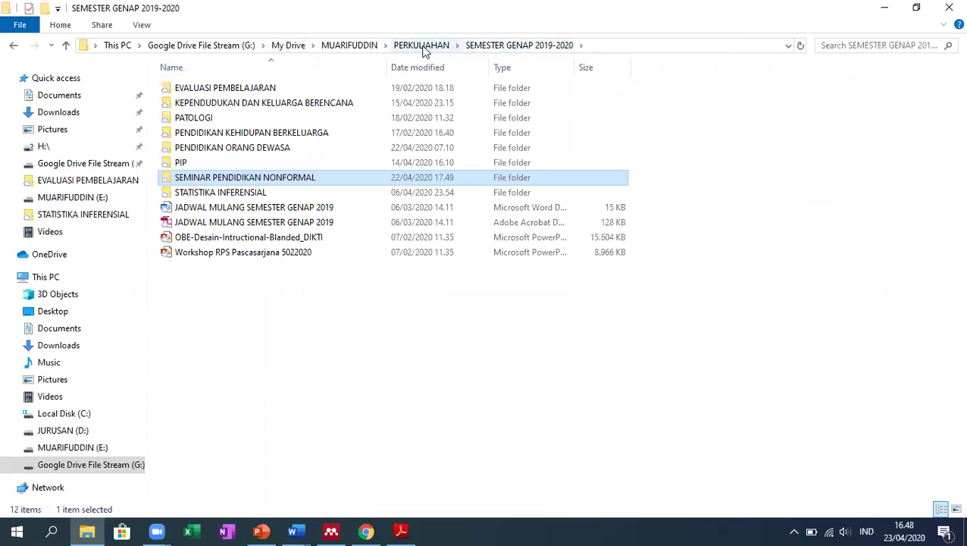
{"action": "left_click", "coordinate": [421, 45]}
{"action": "double_click", "coordinate": [261, 87]}
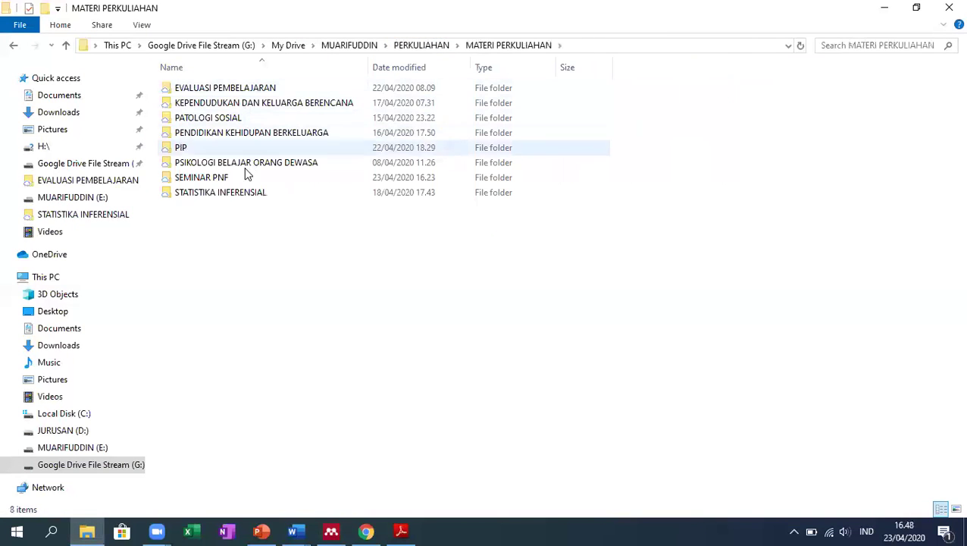
{"action": "double_click", "coordinate": [206, 177]}
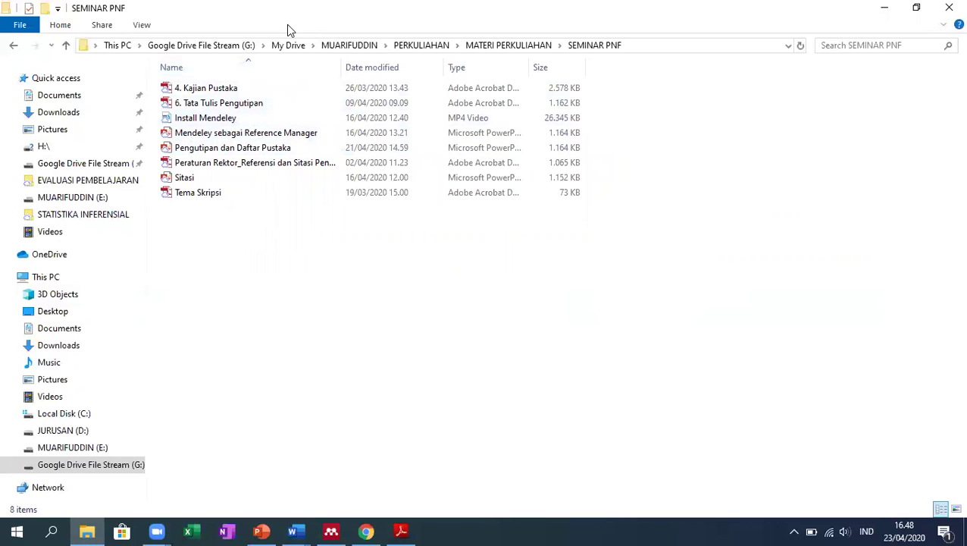
{"action": "left_click", "coordinate": [487, 46]}
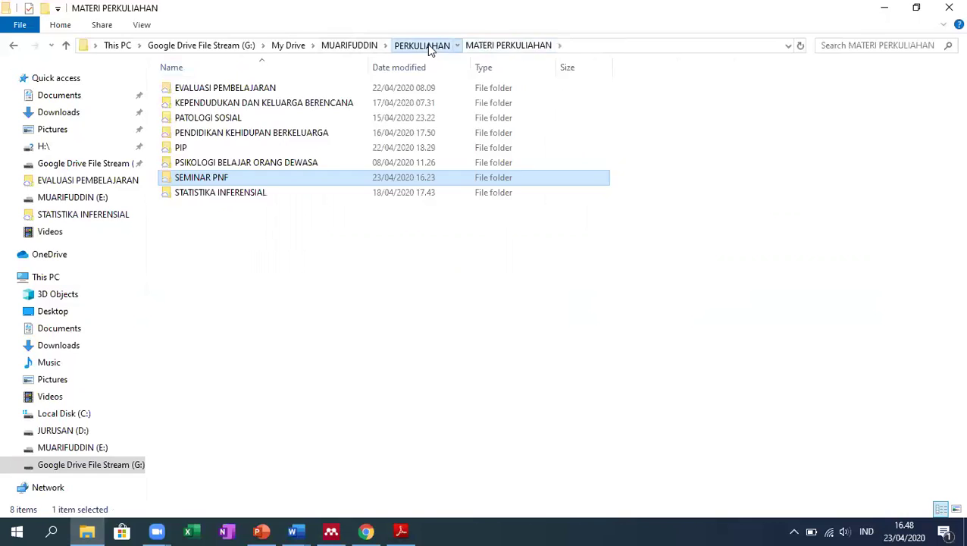
{"action": "left_click", "coordinate": [429, 47]}
- Switch to Mendeley Desktop and start a manually entered reference of type Book in the SKRIPSI folder
{"action": "left_click", "coordinate": [328, 530]}
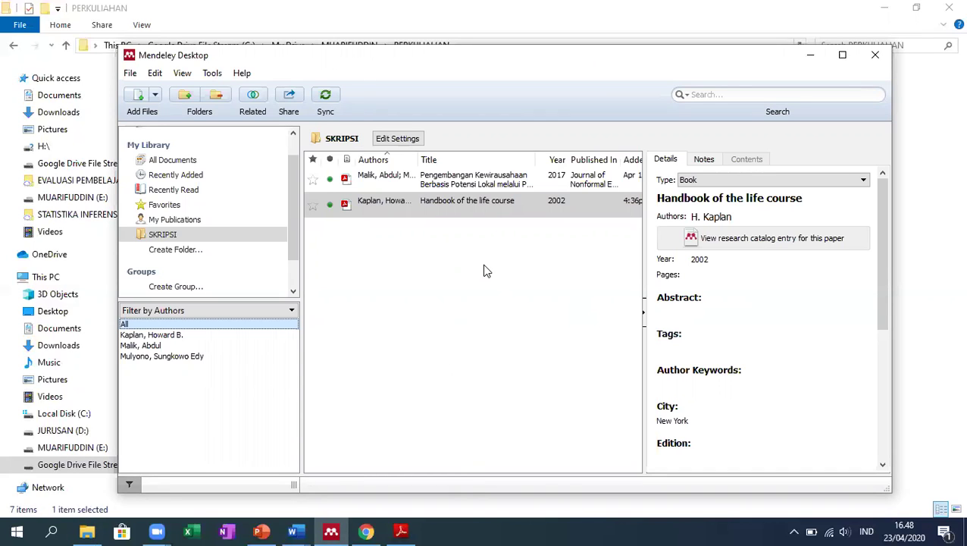
{"action": "left_click", "coordinate": [453, 213]}
{"action": "left_click", "coordinate": [133, 75]}
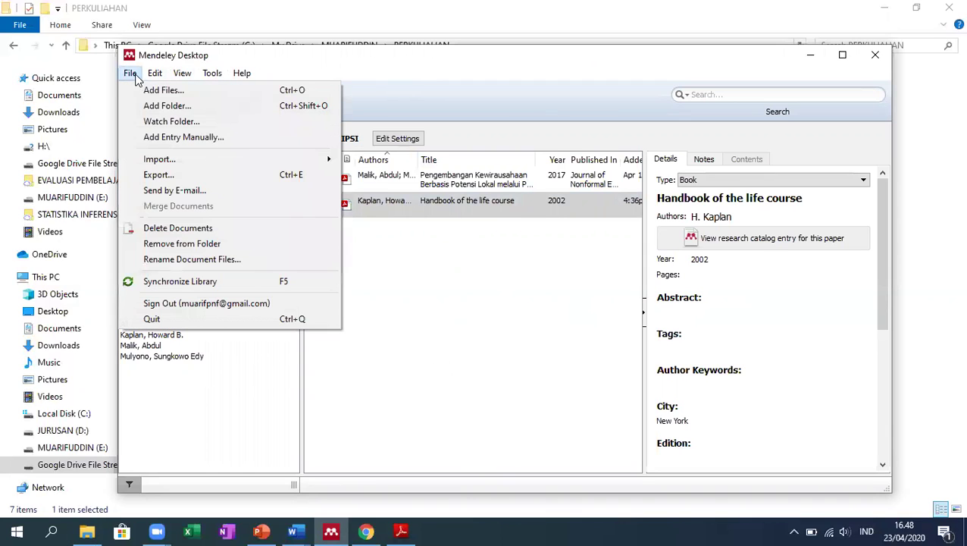
{"action": "left_click", "coordinate": [205, 137]}
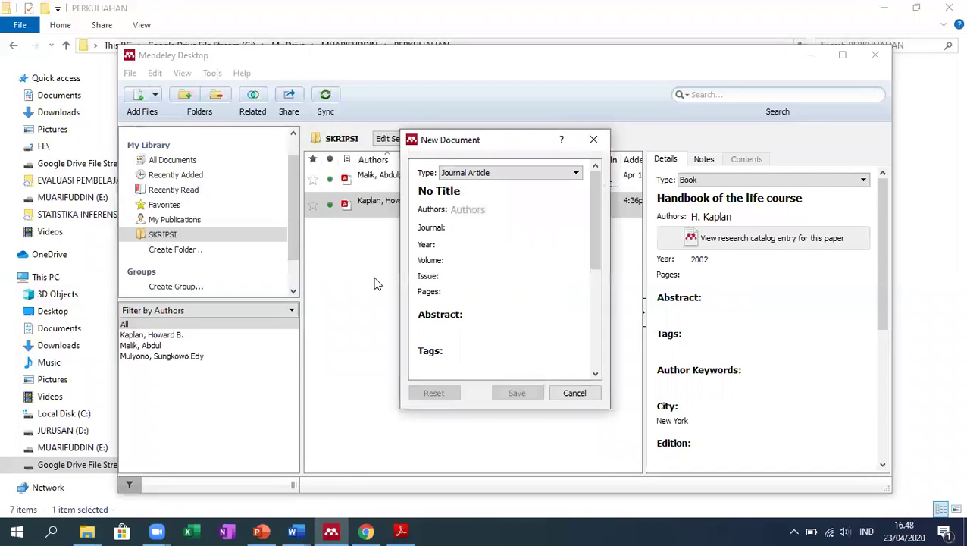
{"action": "left_click", "coordinate": [525, 175]}
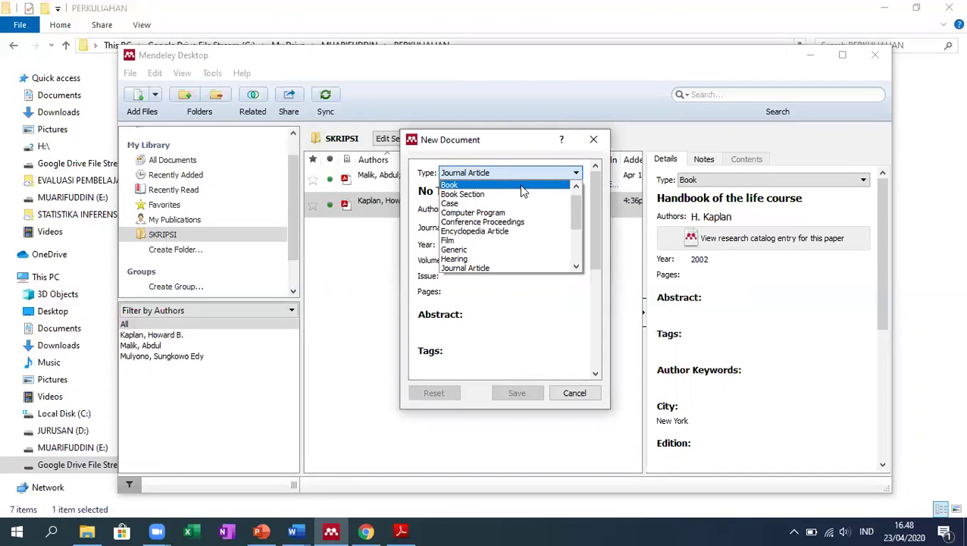
{"action": "left_click", "coordinate": [521, 188]}
- Enter "Pendidikan keluarga: Konsep dan strategi" as the new book's title
{"action": "left_click_drag", "start_coordinate": [457, 191], "coordinate": [434, 163]}
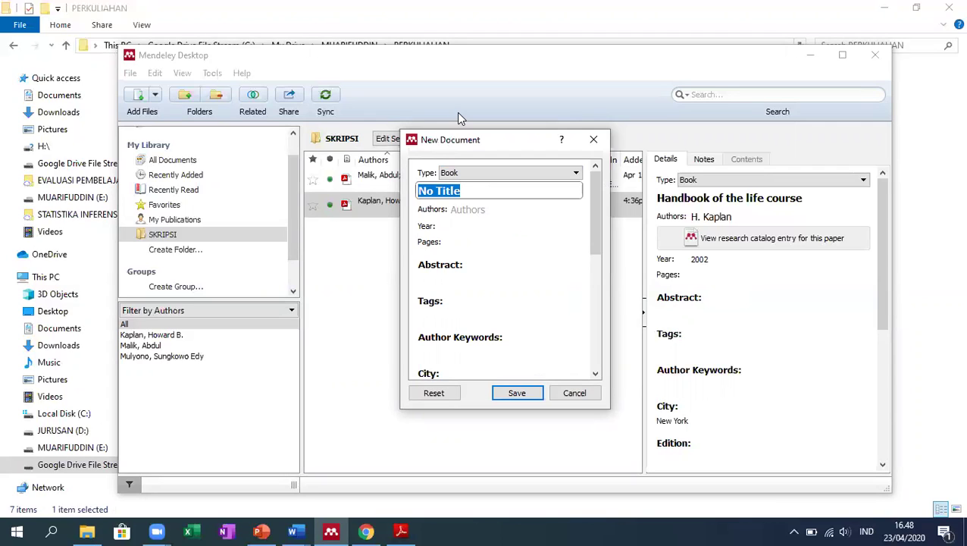
{"action": "type", "text": "Pendidi"}
{"action": "type", "text": "keluarga: "}
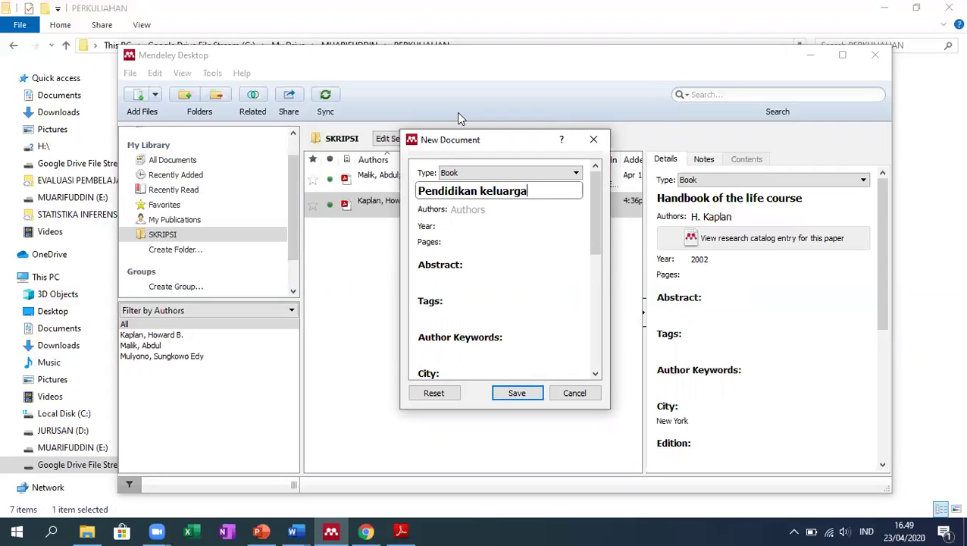
{"action": "type", "text": "Konss"}
{"action": "key", "text": "BackSpace"}
{"action": "key", "text": "BackSpace"}
{"action": "type", "text": "sep dan"}
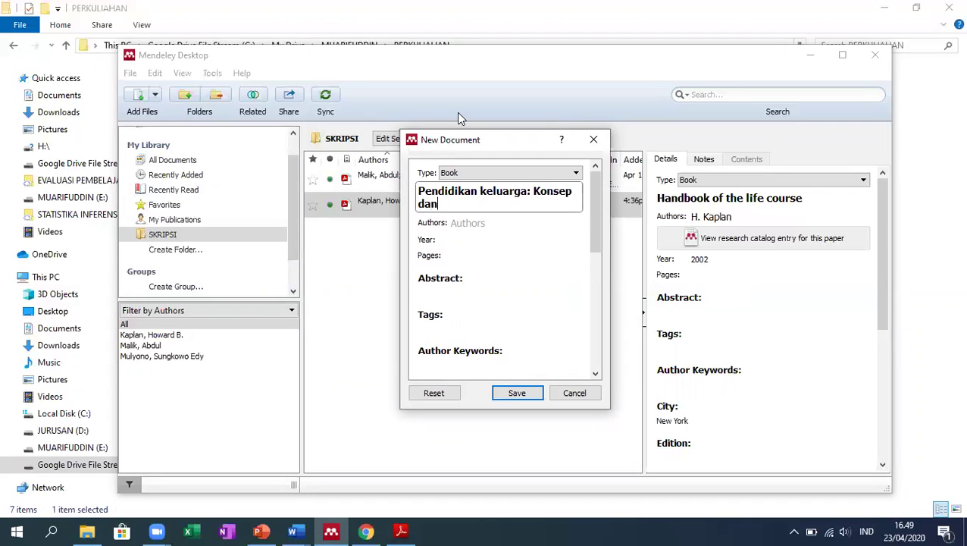
{"action": "type", "text": " A"}
{"action": "key", "text": "BackSpace"}
{"action": "type", "text": "strategi"}
- Enter the new book's author in the order last name, comma, first name
{"action": "left_click", "coordinate": [504, 222]}
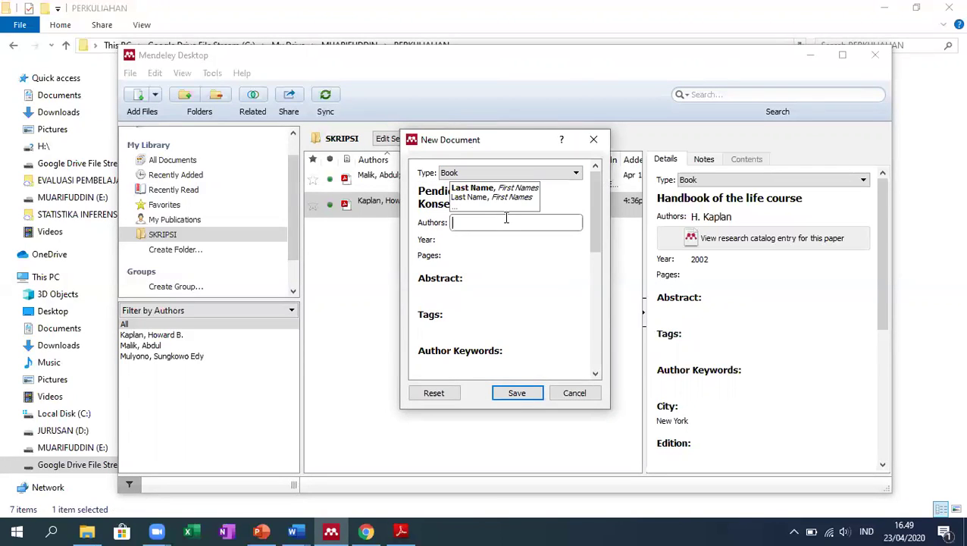
{"action": "type", "text": "Aziz"}
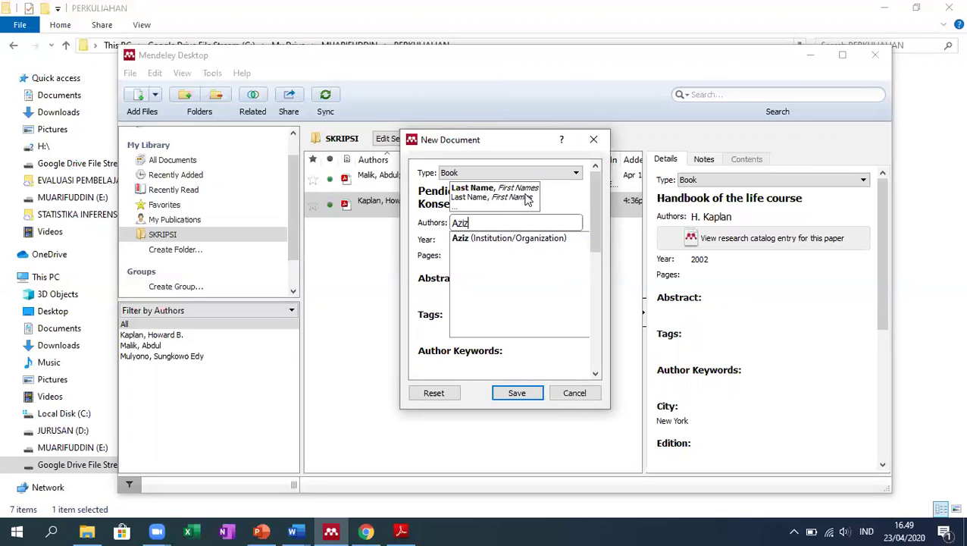
{"action": "type", "text": ","}
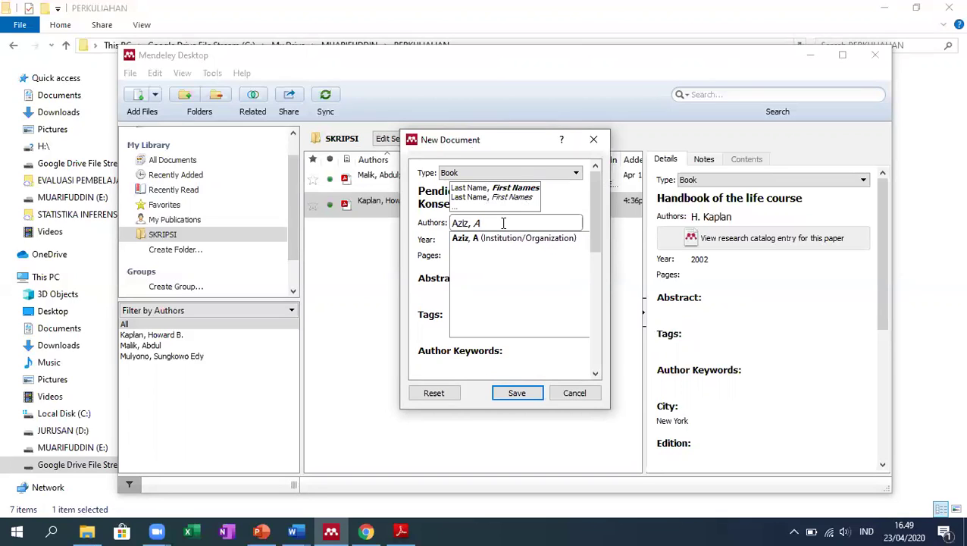
{"action": "type", "text": " S"}
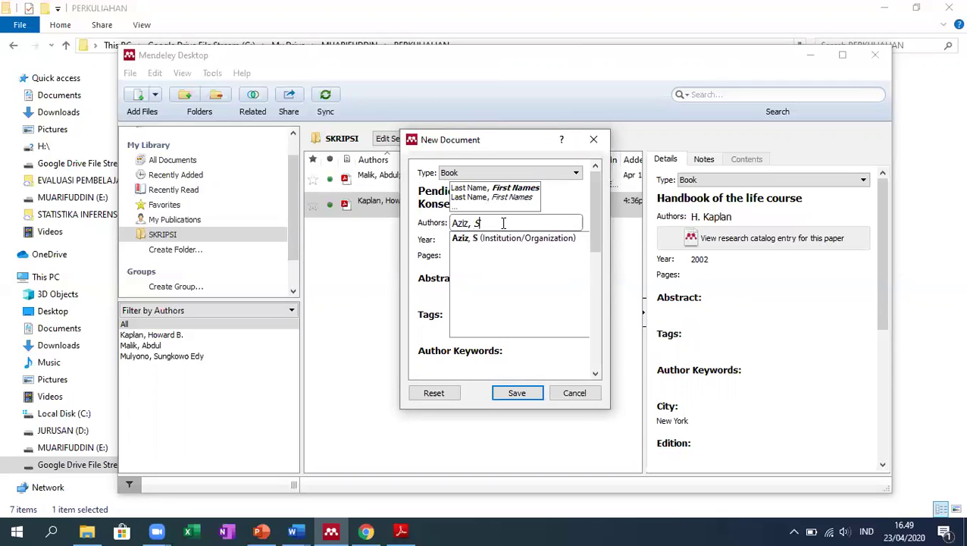
{"action": "type", "text": "af"}
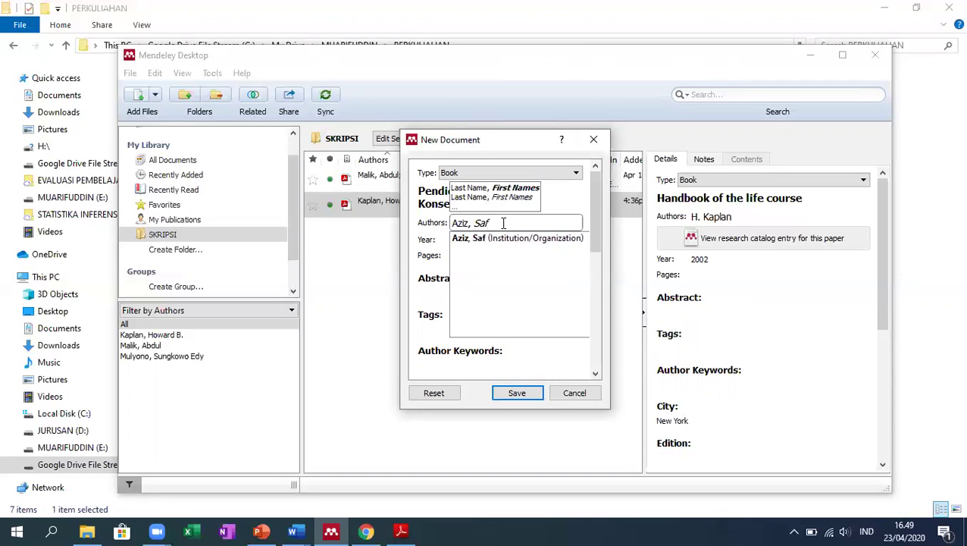
{"action": "type", "text": "rudin"}
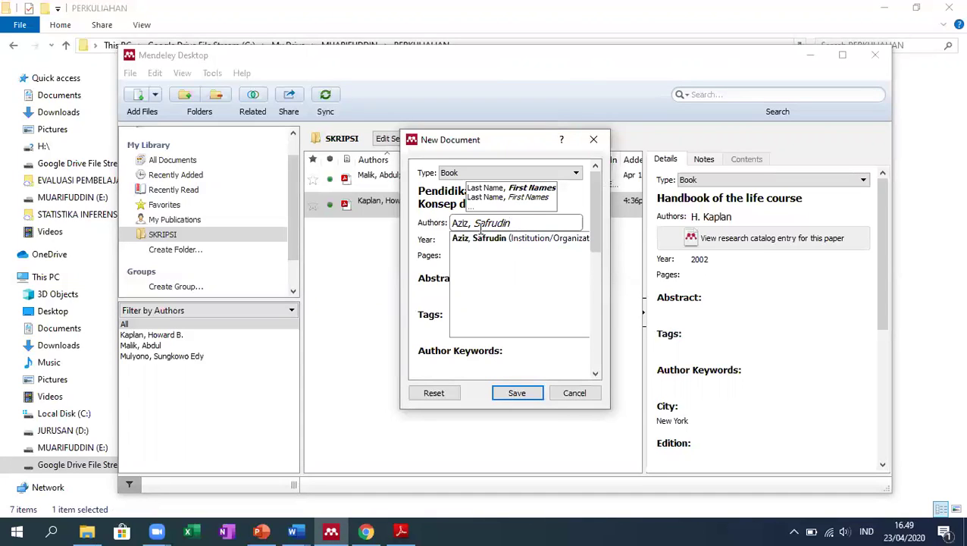
{"action": "key", "text": "Tab"}
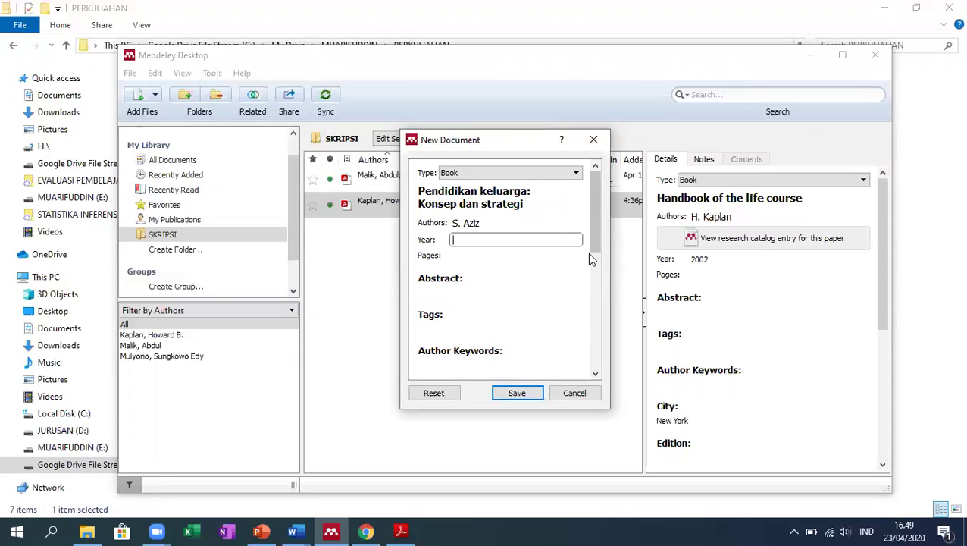
- Set the new book's year to 2015 and its city to Yogyakarta
{"action": "type", "text": "2015"}
{"action": "scroll", "coordinate": [518, 269], "scroll_direction": "down", "scroll_amount": 1}
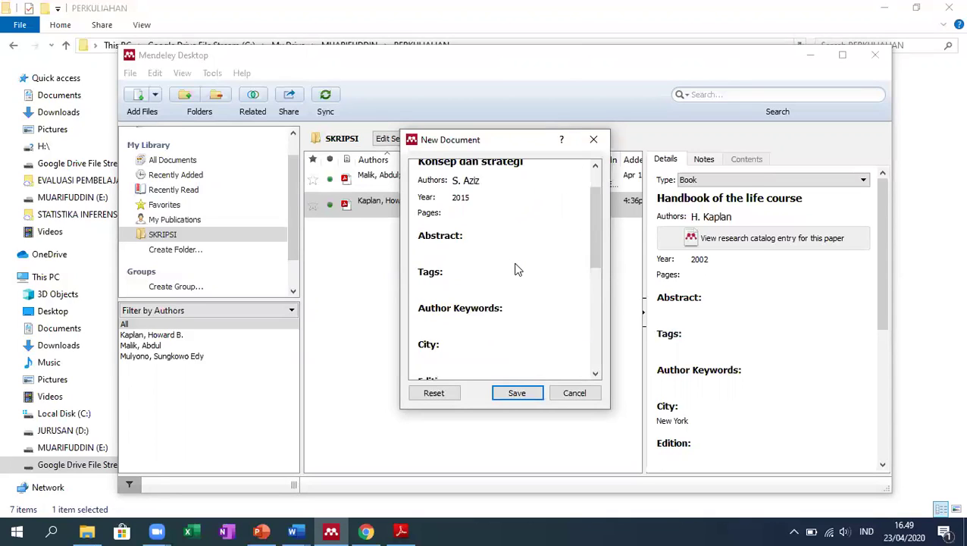
{"action": "scroll", "coordinate": [517, 269], "scroll_direction": "down", "scroll_amount": 2}
{"action": "left_click", "coordinate": [495, 273]}
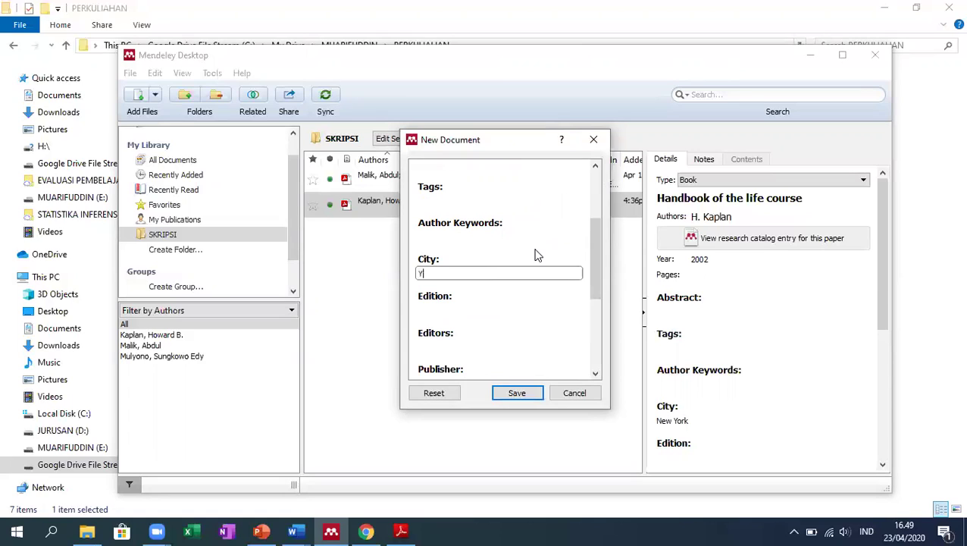
{"action": "type", "text": "Yogyakarta"}
- Enter Gava Media as the new book's publisher and save the reference
{"action": "scroll", "coordinate": [479, 287], "scroll_direction": "down", "scroll_amount": 1}
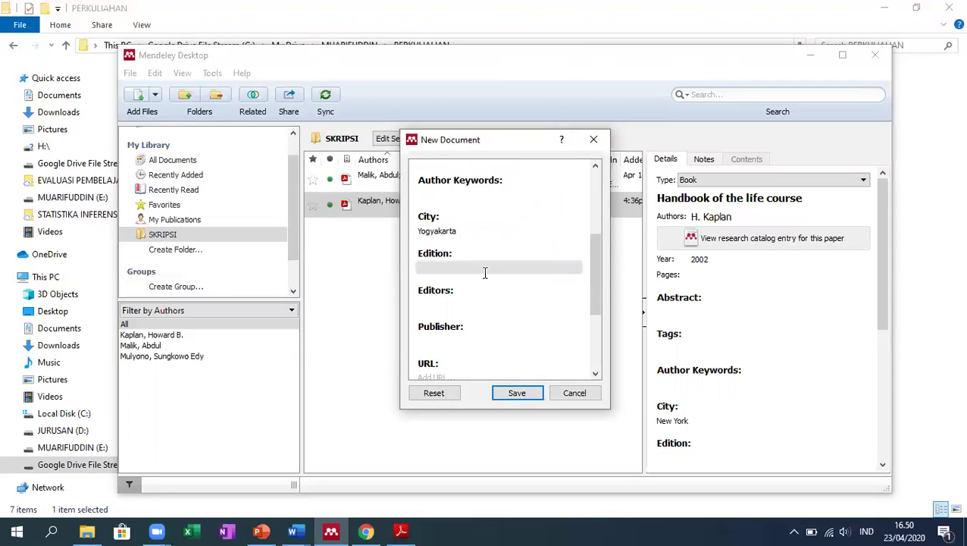
{"action": "scroll", "coordinate": [471, 275], "scroll_direction": "down", "scroll_amount": 1}
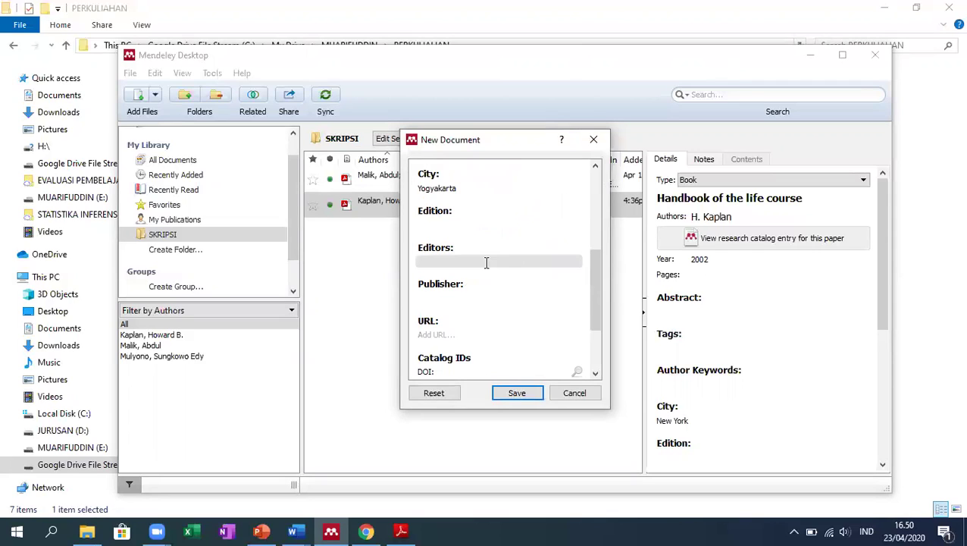
{"action": "left_click", "coordinate": [487, 299]}
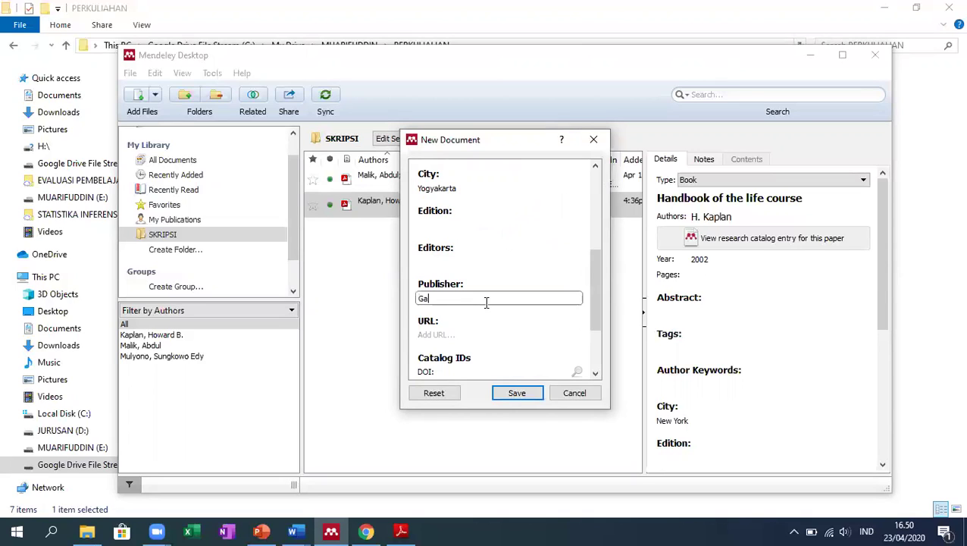
{"action": "type", "text": "Gava Med"}
{"action": "scroll", "coordinate": [511, 341], "scroll_direction": "down", "scroll_amount": 1}
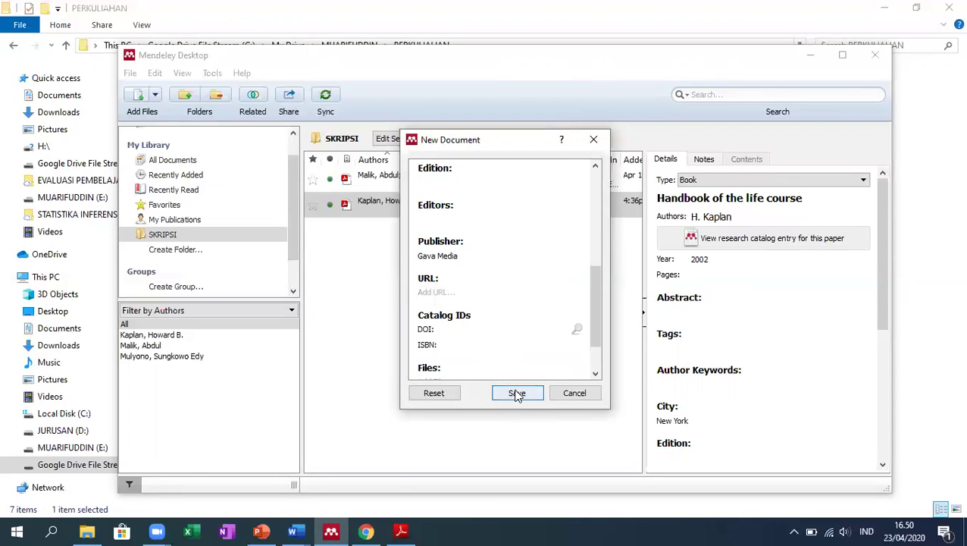
{"action": "left_click", "coordinate": [516, 393]}
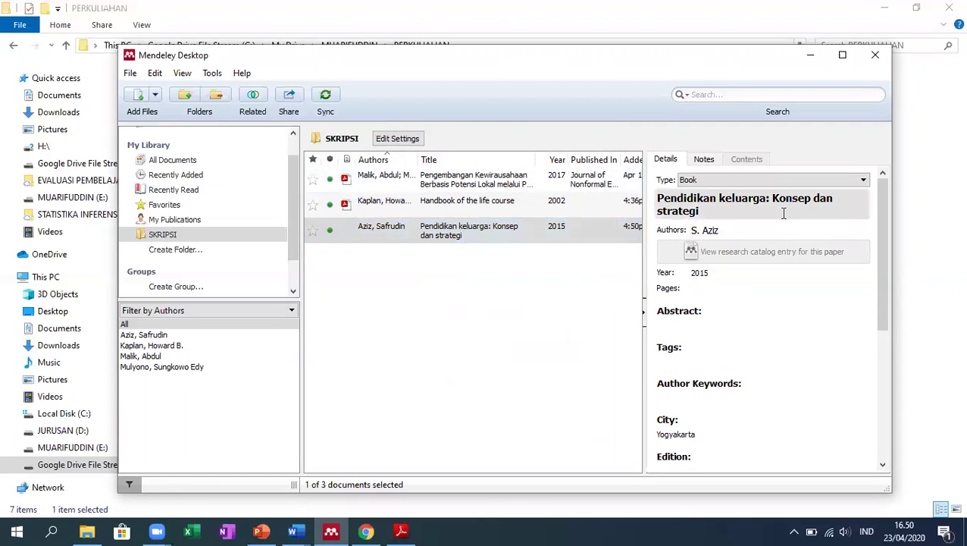
- Review the saved details of the Pendidikan keluarga book and select it in the reference list
{"action": "scroll", "coordinate": [784, 220], "scroll_direction": "down", "scroll_amount": 1}
{"action": "scroll", "coordinate": [785, 220], "scroll_direction": "down", "scroll_amount": 7}
{"action": "scroll", "coordinate": [781, 237], "scroll_direction": "up", "scroll_amount": 3}
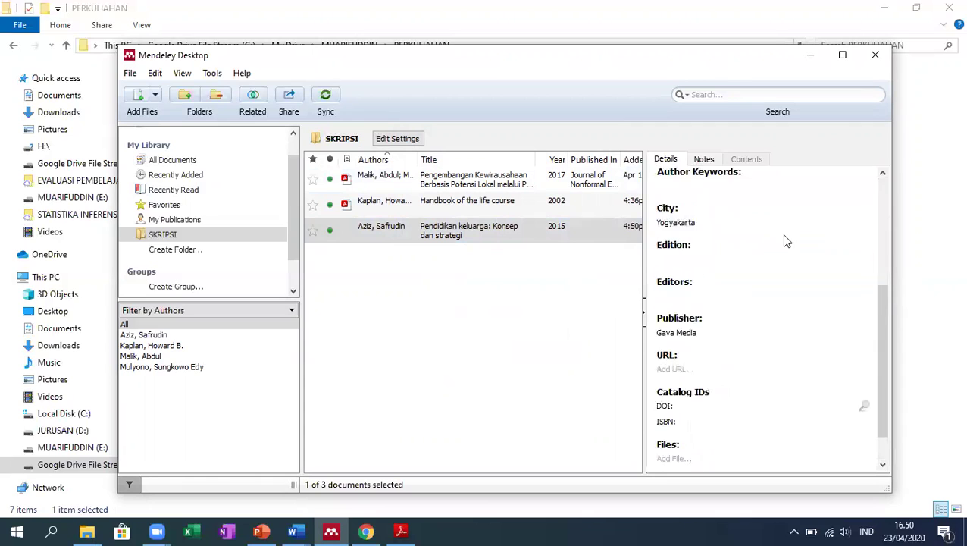
{"action": "left_click", "coordinate": [394, 229]}
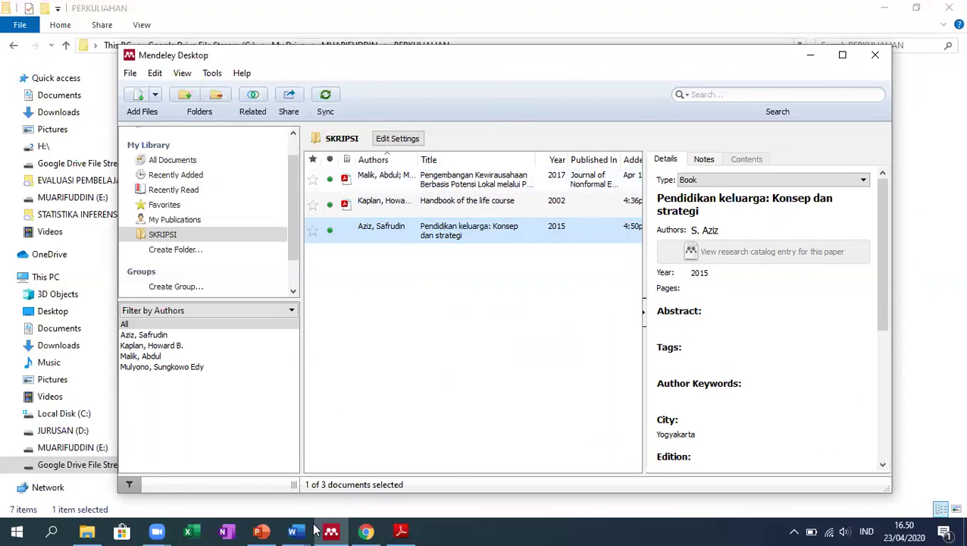
- Bring up Document1 in Word and return to the reference list in Mendeley Desktop
{"action": "left_click", "coordinate": [292, 531]}
{"action": "left_click", "coordinate": [363, 457]}
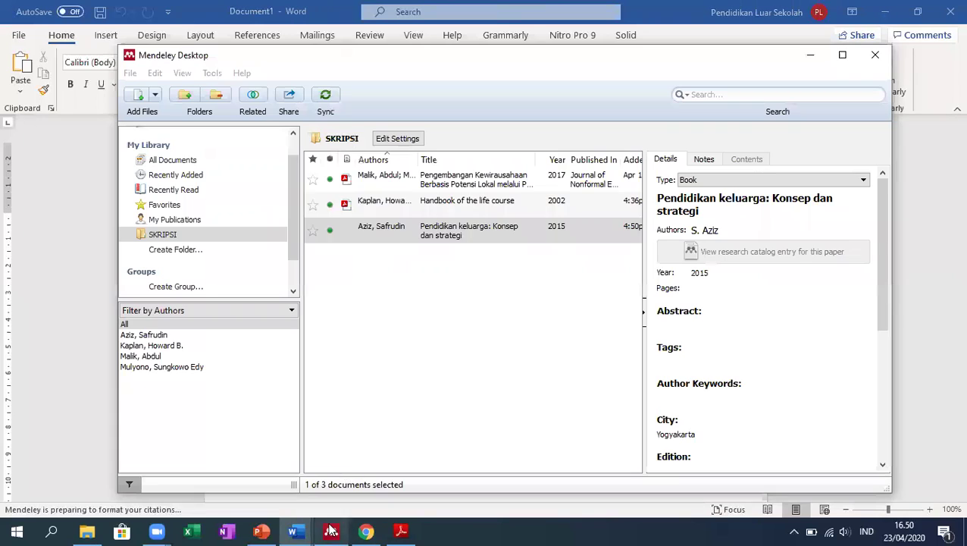
{"action": "left_click", "coordinate": [330, 531]}
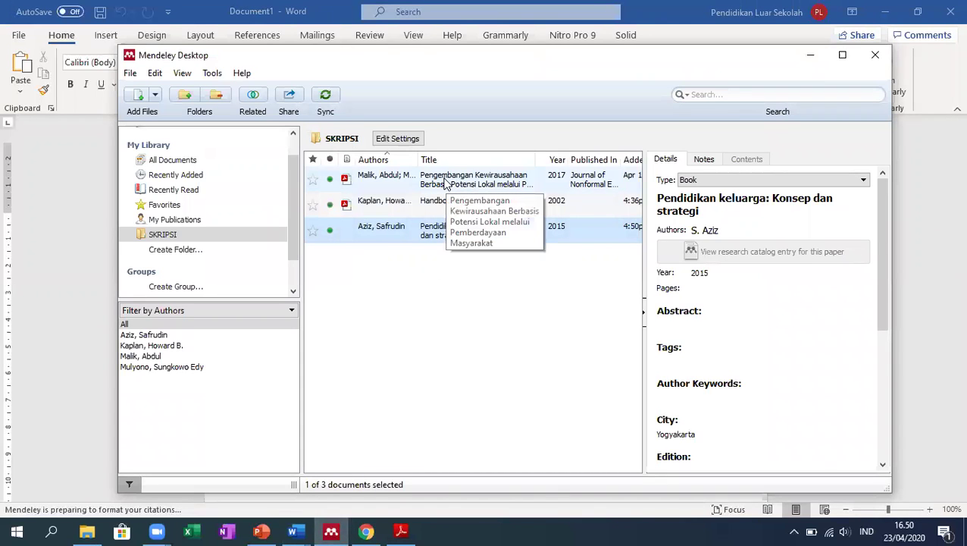
- Open the PDF of the "Pengembangan Kewirausahaan Berbasis Potensi Lokal" article and examine its conclusion and reference list on page 13
{"action": "left_click", "coordinate": [447, 184]}
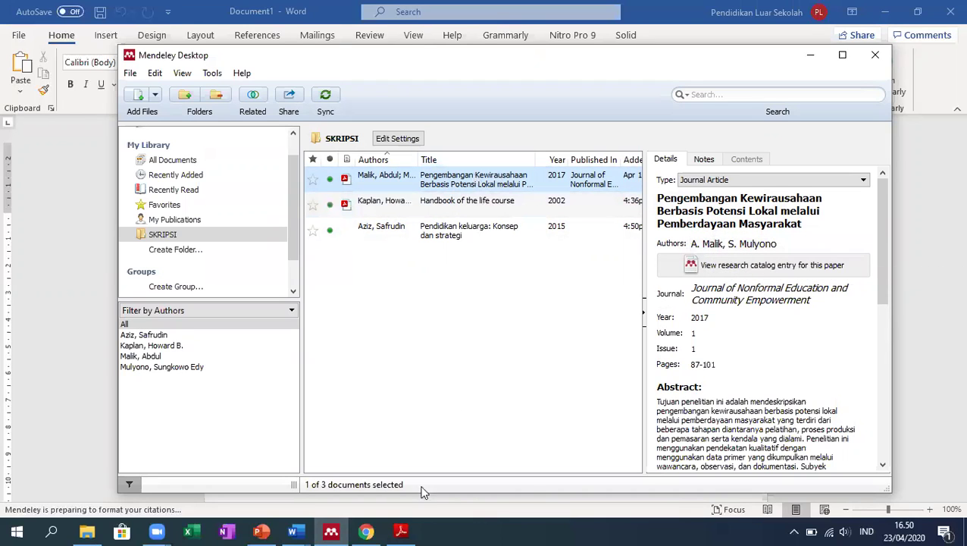
{"action": "left_click", "coordinate": [808, 248]}
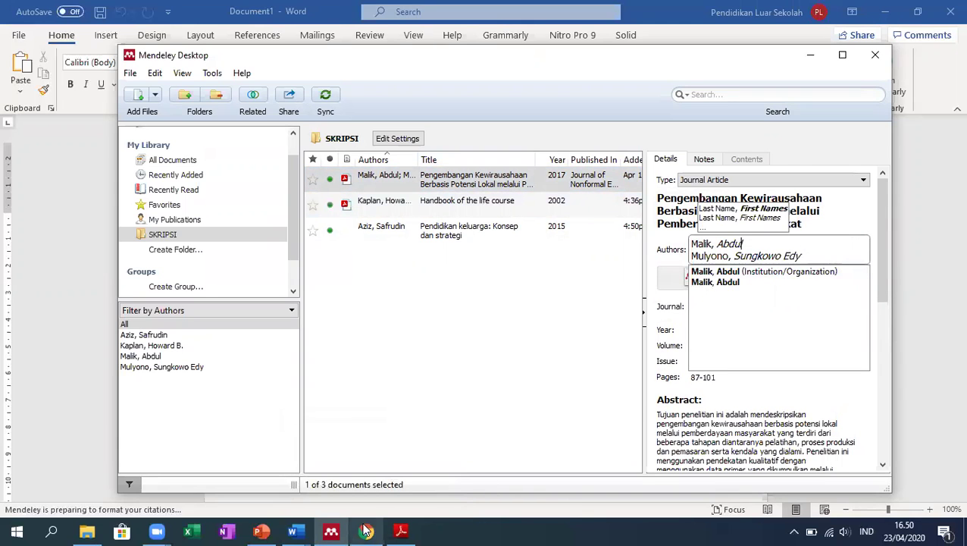
{"action": "left_click", "coordinate": [292, 532]}
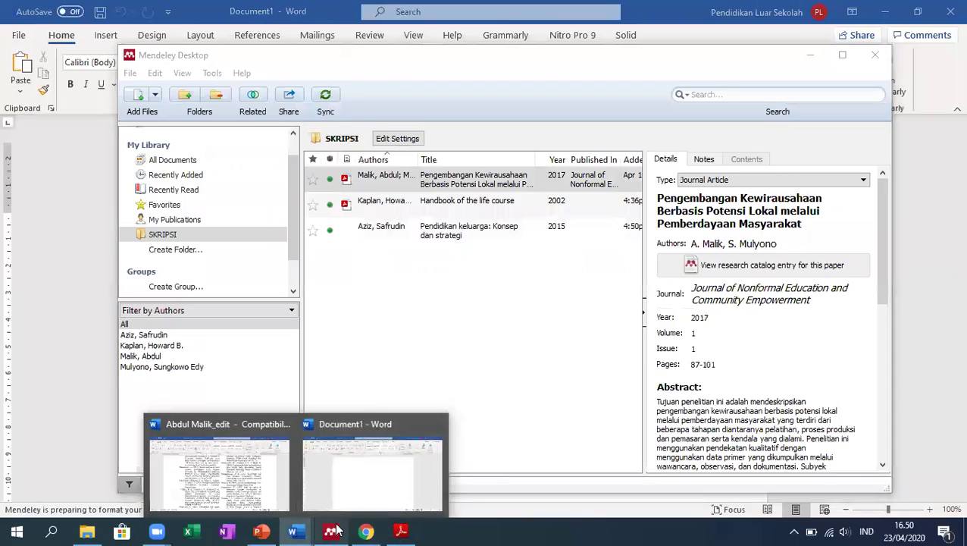
{"action": "left_click", "coordinate": [333, 530]}
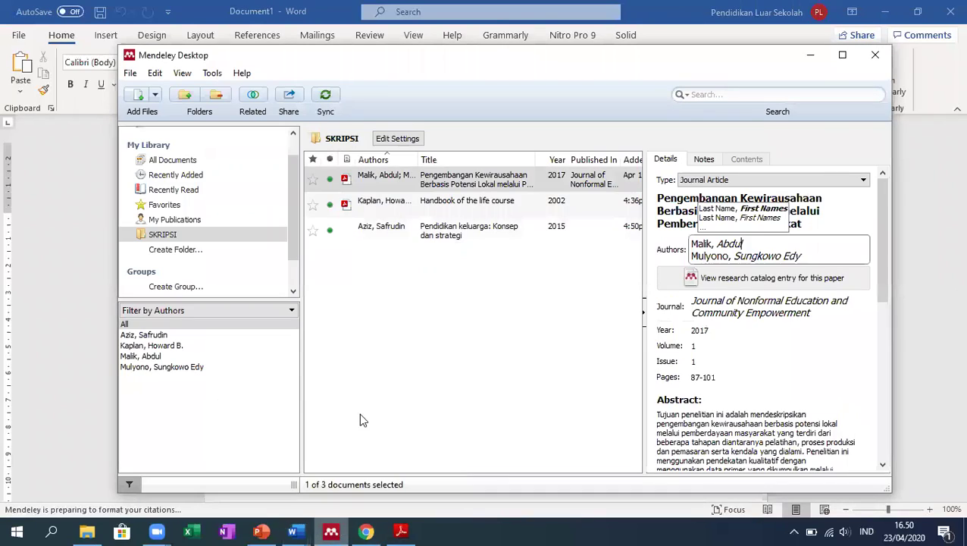
{"action": "double_click", "coordinate": [427, 180]}
{"action": "scroll", "coordinate": [629, 171], "scroll_direction": "down", "scroll_amount": 3}
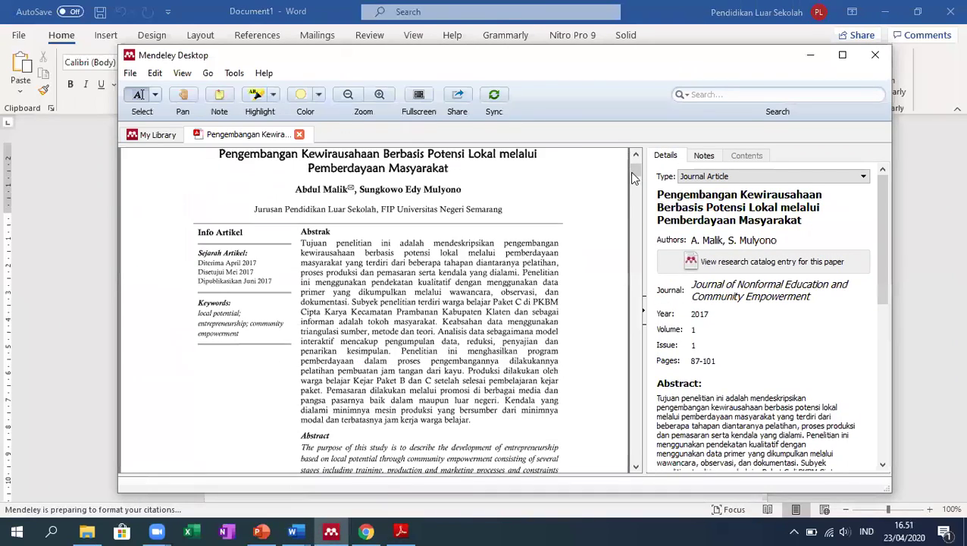
{"action": "left_click_drag", "start_coordinate": [635, 173], "coordinate": [644, 424]}
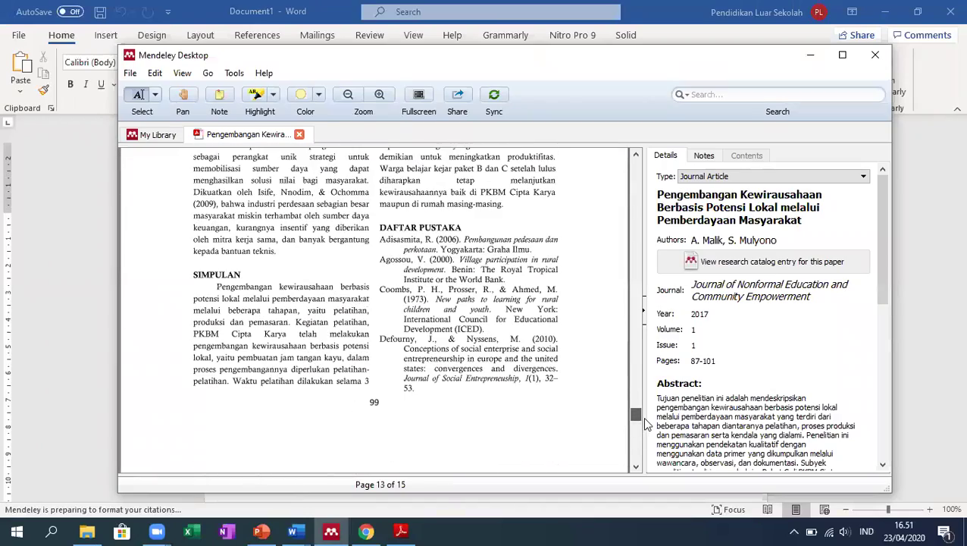
{"action": "scroll", "coordinate": [310, 317], "scroll_direction": "up", "scroll_amount": 5}
{"action": "scroll", "coordinate": [311, 317], "scroll_direction": "down", "scroll_amount": 10}
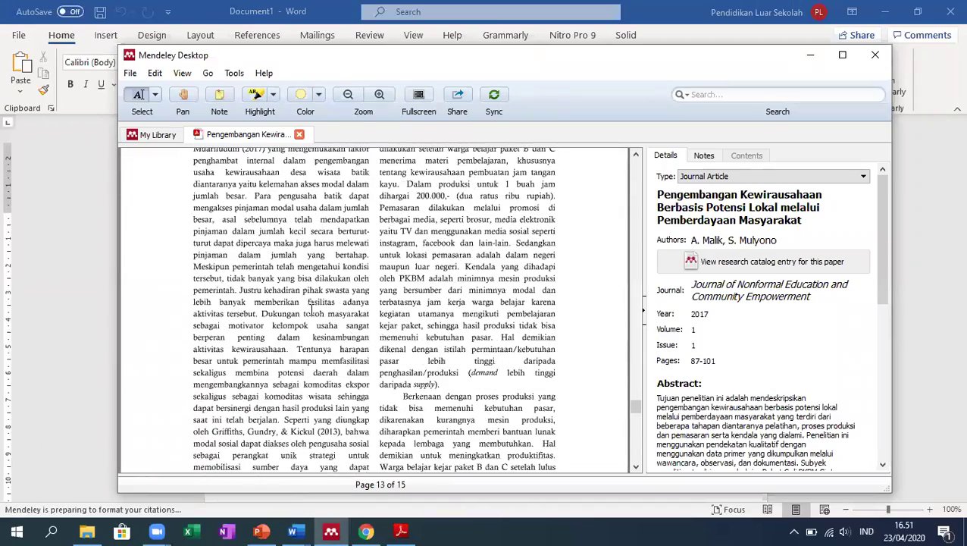
{"action": "scroll", "coordinate": [327, 299], "scroll_direction": "up", "scroll_amount": 3}
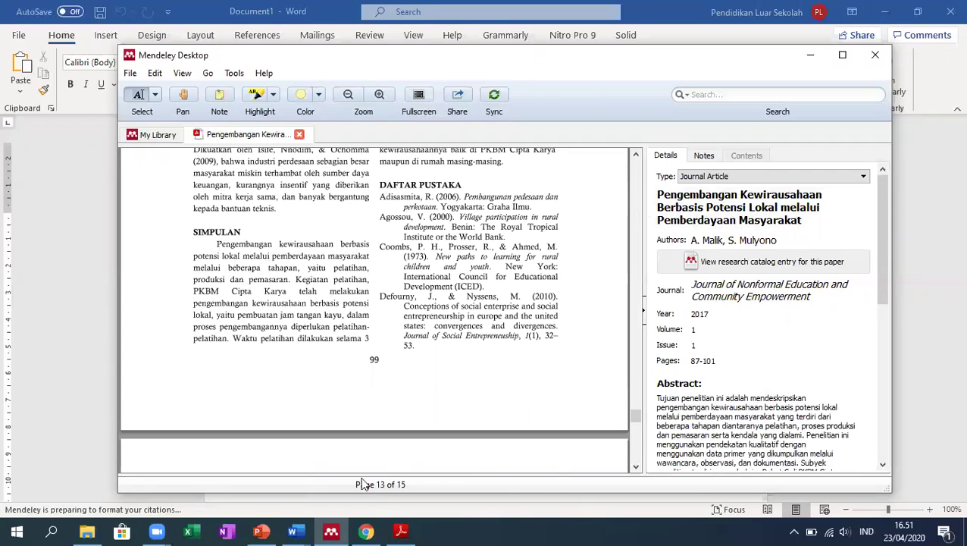
- Switch to Document1 in Word, start the text with "Menurut" and enlarge the view to 140%
{"action": "left_click", "coordinate": [294, 529]}
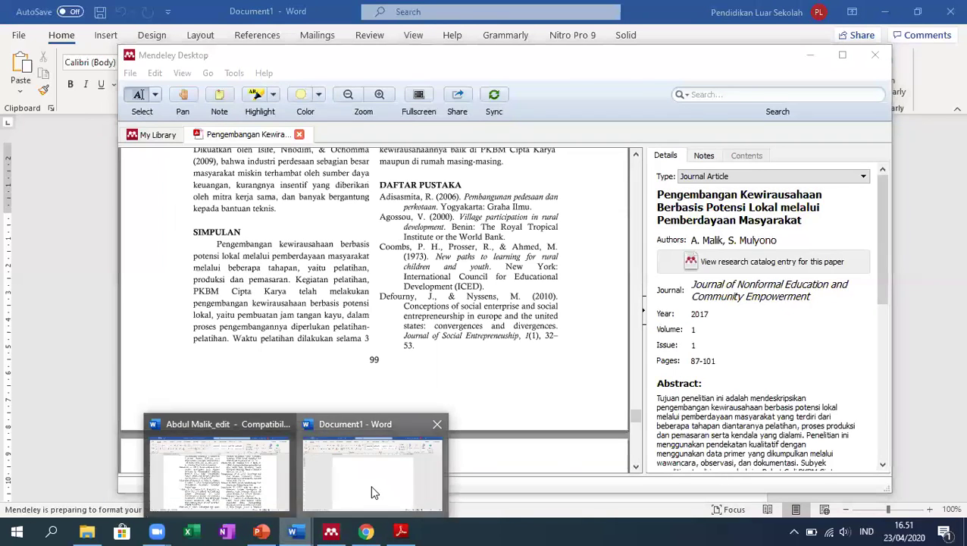
{"action": "left_click", "coordinate": [356, 508]}
{"action": "type", "text": "Menurut"}
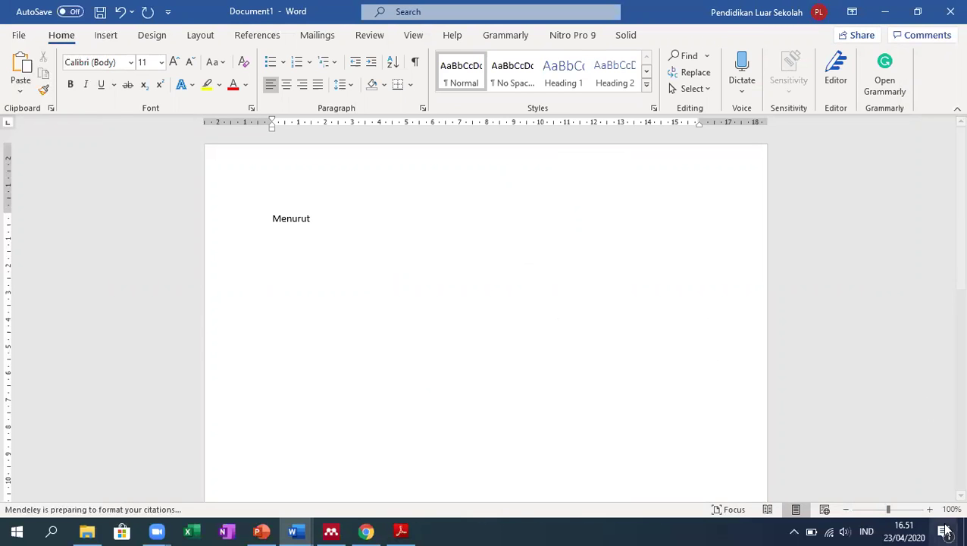
{"action": "left_click", "coordinate": [929, 510]}
{"action": "left_click", "coordinate": [929, 509]}
{"action": "left_click", "coordinate": [929, 509]}
{"action": "left_click", "coordinate": [929, 510]}
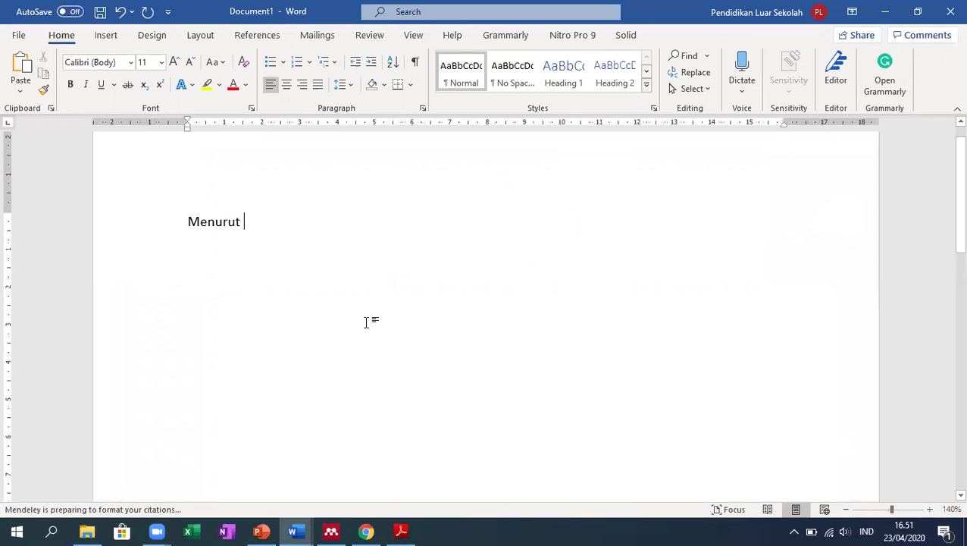
- Format the word "Menurut" in Times New Roman at 12 pt and place the cursor after it
{"action": "left_click_drag", "start_coordinate": [185, 219], "coordinate": [319, 304]}
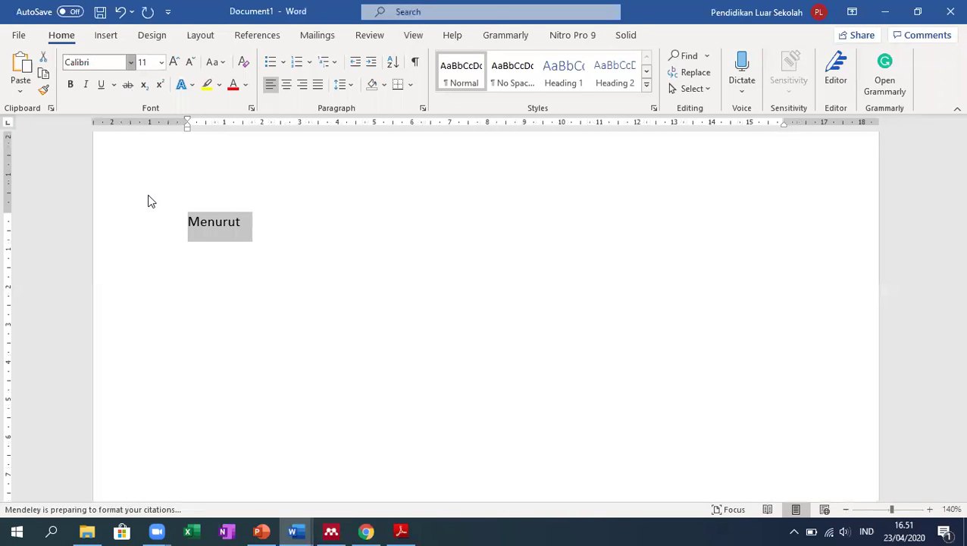
{"action": "left_click", "coordinate": [131, 62]}
{"action": "left_click", "coordinate": [147, 169]}
{"action": "left_click", "coordinate": [161, 62]}
{"action": "left_click", "coordinate": [157, 160]}
{"action": "type", "text": "12"}
{"action": "key", "text": "Return"}
{"action": "left_click", "coordinate": [268, 222]}
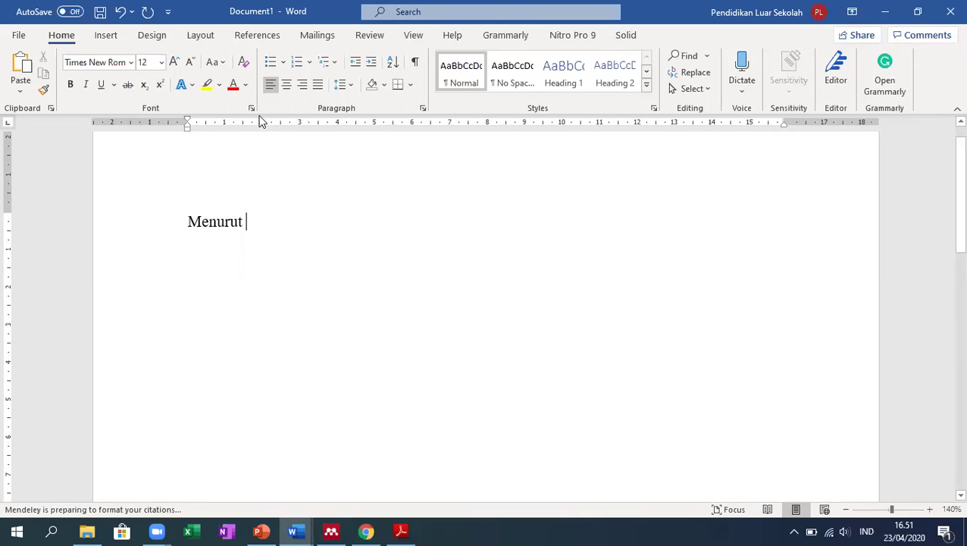
{"action": "left_click", "coordinate": [259, 35]}
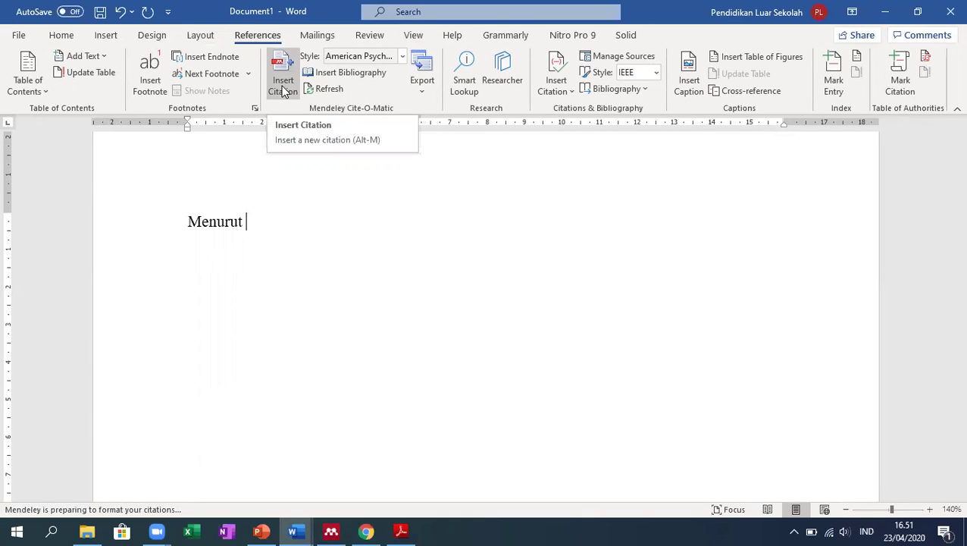
{"action": "left_click", "coordinate": [283, 91]}
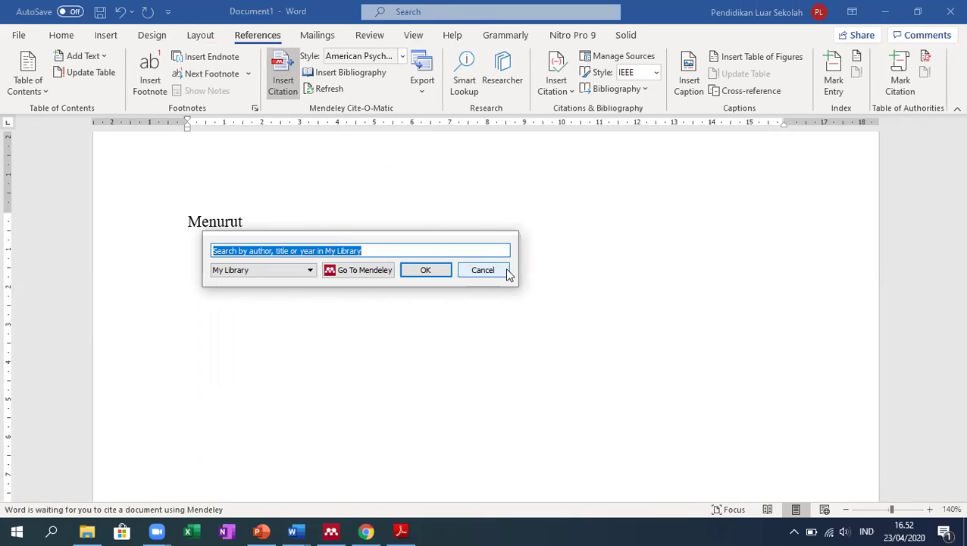
{"action": "left_click", "coordinate": [483, 270]}
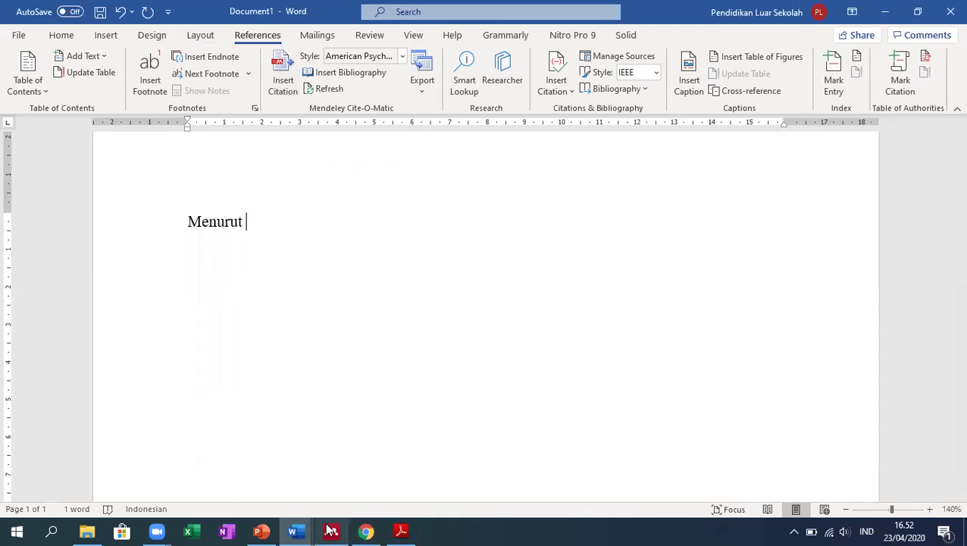
- Look up the MS Word plugin option in Mendeley Desktop and return to Document1 in Word
{"action": "left_click", "coordinate": [330, 531]}
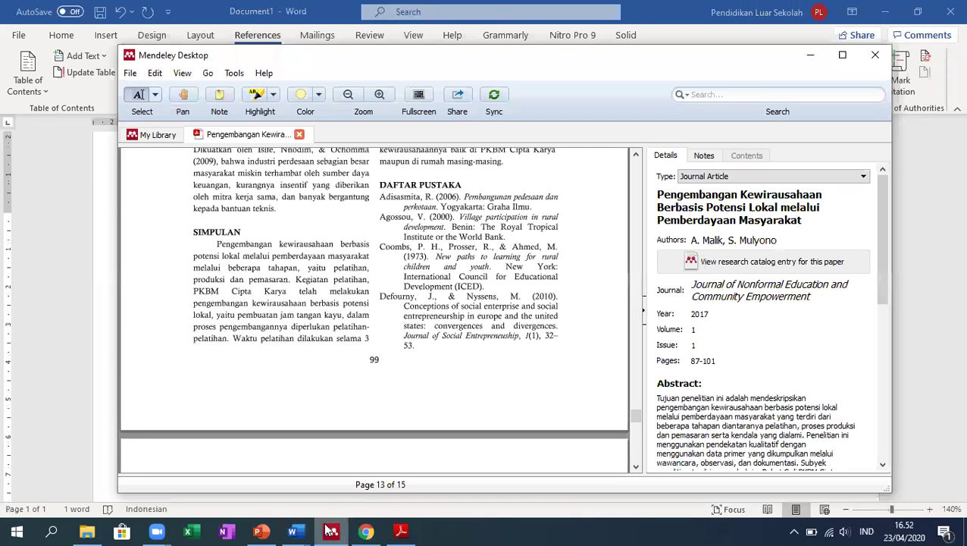
{"action": "left_click", "coordinate": [234, 74]}
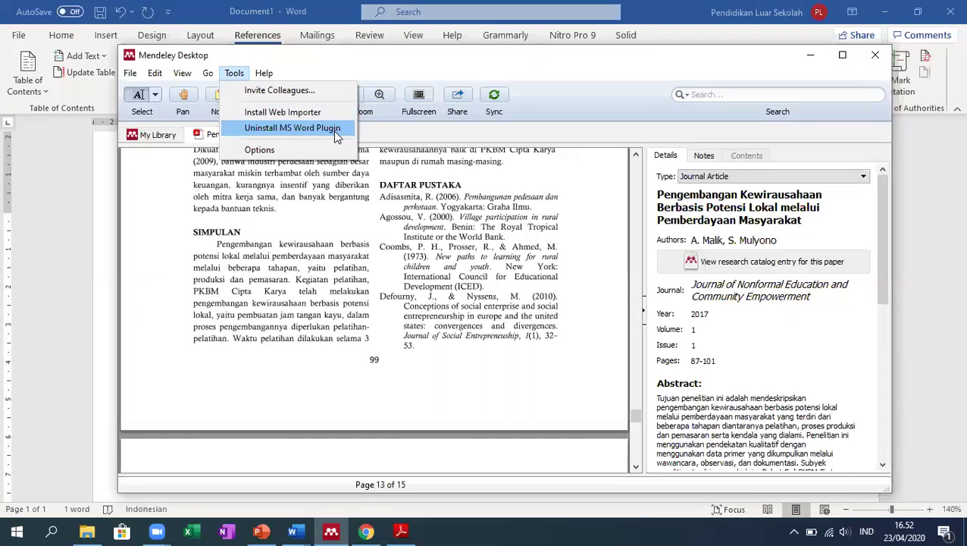
{"action": "left_click", "coordinate": [287, 26]}
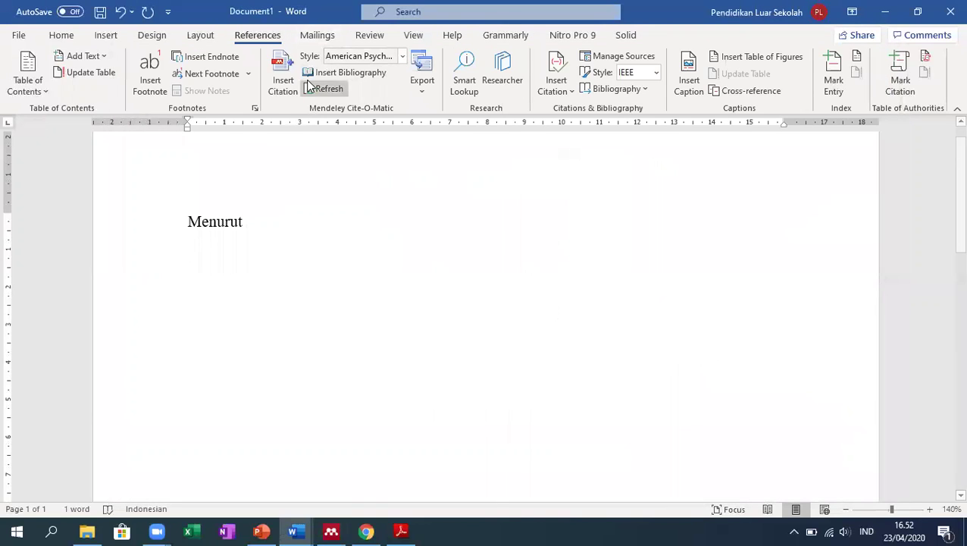
- Insert a Mendeley citation of the 2017 "Pengembangan Kewirausahaan" journal article from the SKRIPSI folder after "Menurut"
{"action": "left_click", "coordinate": [284, 86]}
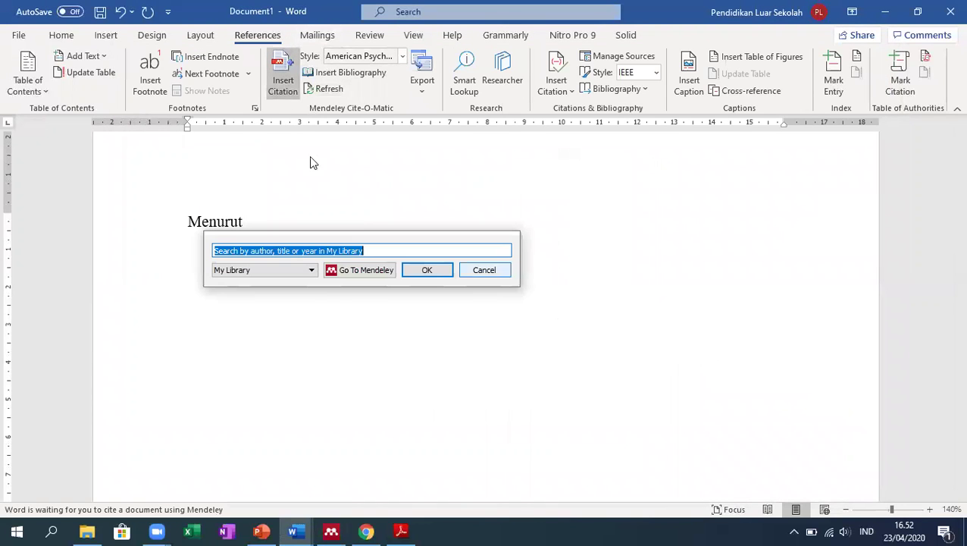
{"action": "left_click", "coordinate": [362, 275]}
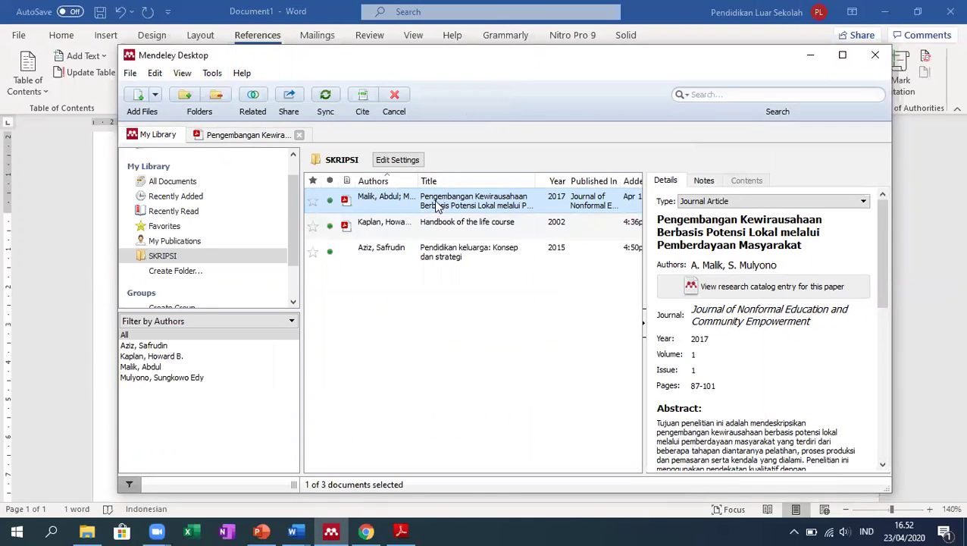
{"action": "left_click", "coordinate": [363, 97]}
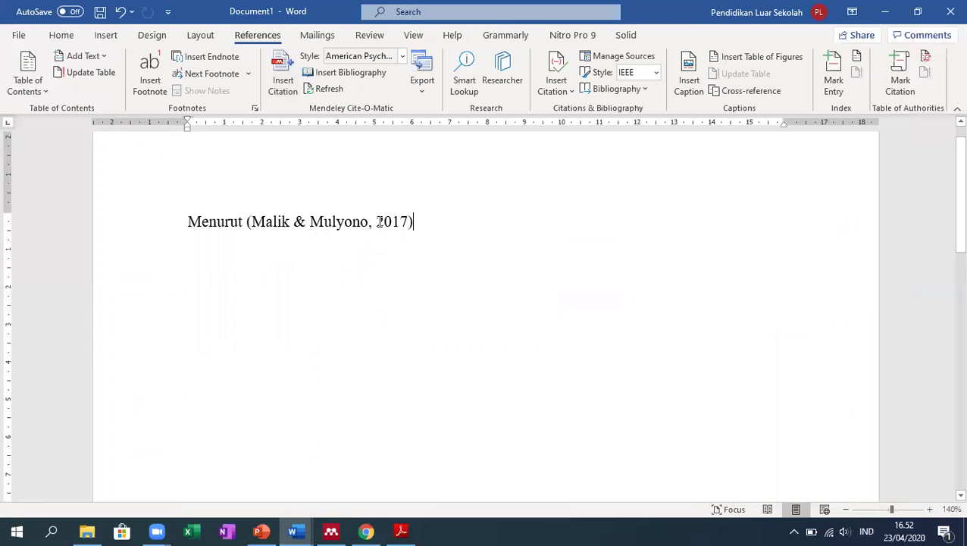
- Edit the citation so that only the year 2017 is in parentheses, without the comma after the authors, and keep the manual edit
{"action": "left_click", "coordinate": [310, 222]}
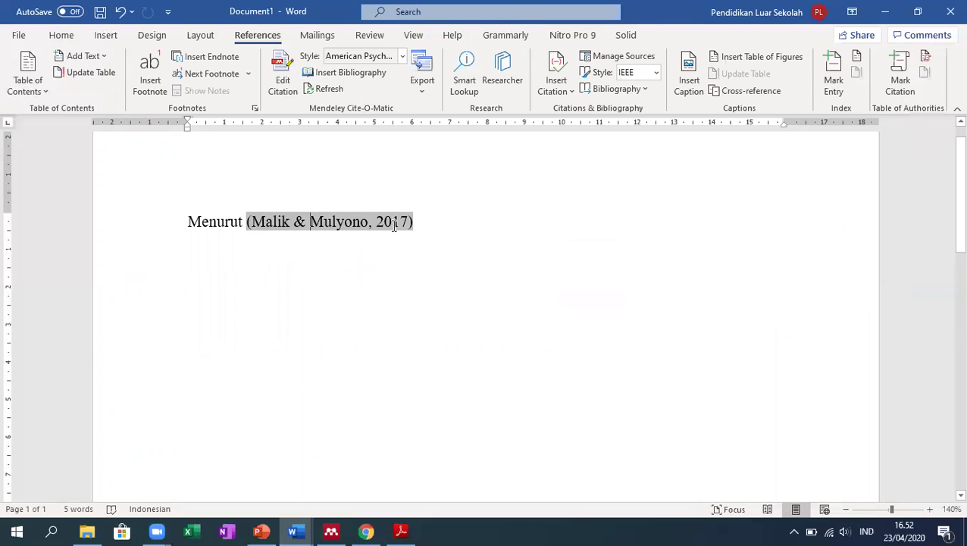
{"action": "left_click", "coordinate": [251, 222]}
{"action": "key", "text": "BackSpace"}
{"action": "key", "text": "Right"}
{"action": "key", "text": "Right"}
{"action": "key", "text": "Right"}
{"action": "key", "text": "Right"}
{"action": "key", "text": "Right"}
{"action": "key", "text": "Right"}
{"action": "key", "text": "Right"}
{"action": "key", "text": "Right"}
{"action": "key", "text": "Right"}
{"action": "key", "text": "Right"}
{"action": "key", "text": "Right"}
{"action": "key", "text": "Right"}
{"action": "key", "text": "Right"}
{"action": "key", "text": "Right"}
{"action": "key", "text": "Right"}
{"action": "key", "text": "Right"}
{"action": "key", "text": "Right"}
{"action": "key", "text": "Right"}
{"action": "key", "text": "Right"}
{"action": "key", "text": "Left"}
{"action": "key", "text": "Left"}
{"action": "key", "text": "Left"}
{"action": "key", "text": "BackSpace"}
{"action": "key", "text": "Right"}
{"action": "type", "text": "("}
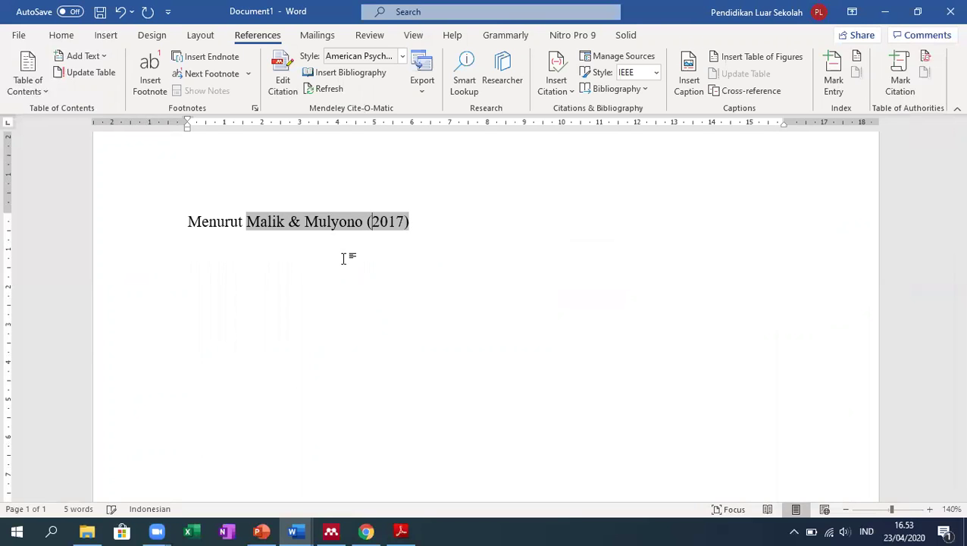
{"action": "left_click", "coordinate": [447, 229]}
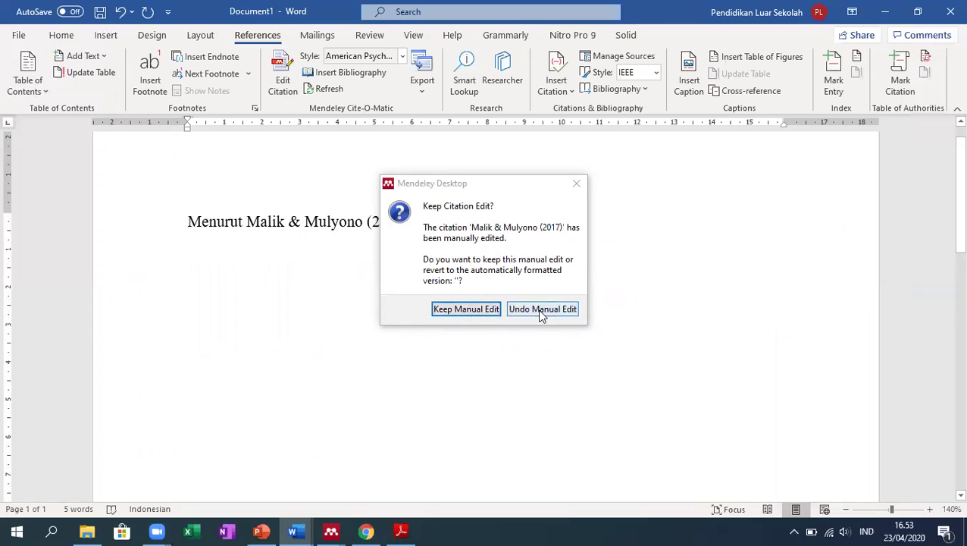
{"action": "left_click", "coordinate": [453, 310]}
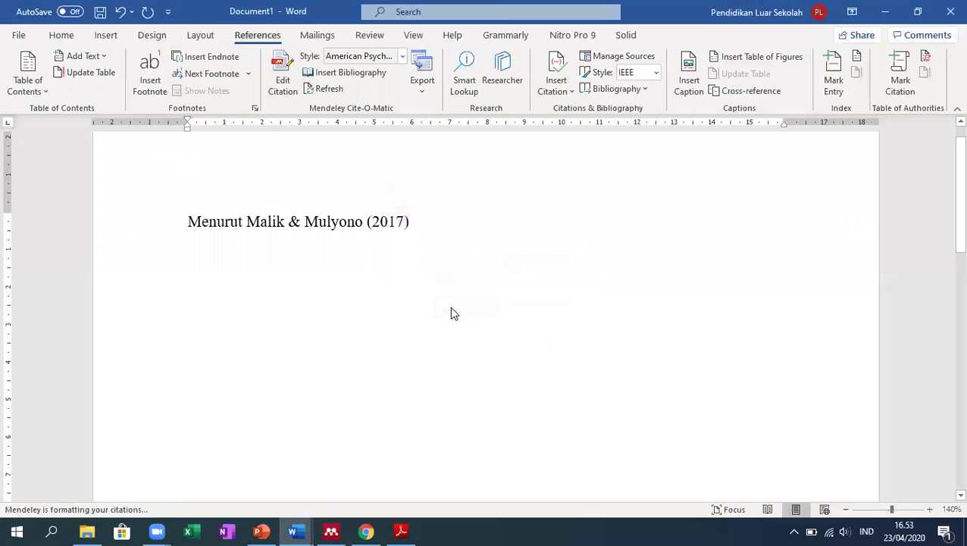
- Continue the sentence after the citation with "bahwa pengembangan kewirusahaan itu melalui tahap"
{"action": "left_click", "coordinate": [335, 218]}
{"action": "left_click", "coordinate": [446, 225]}
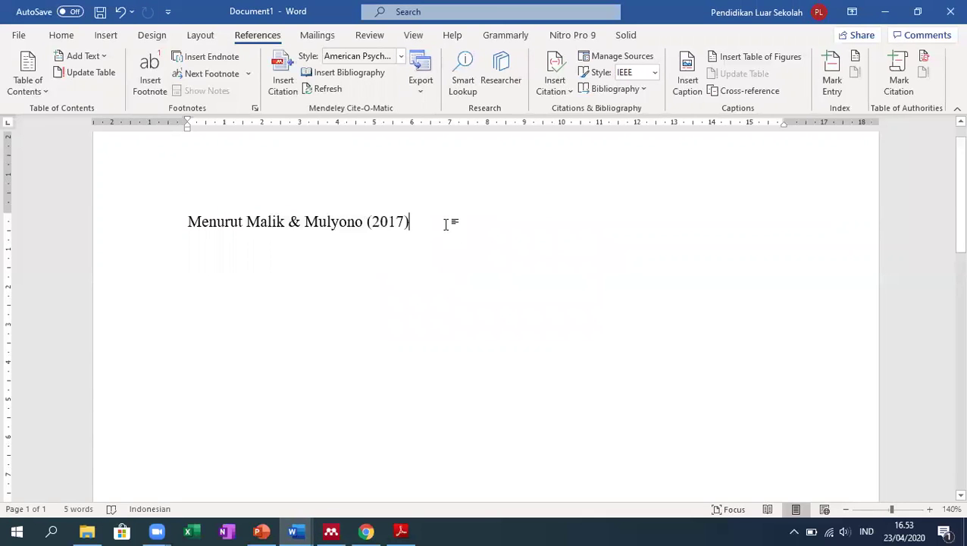
{"action": "type", "text": "bahwa pe"}
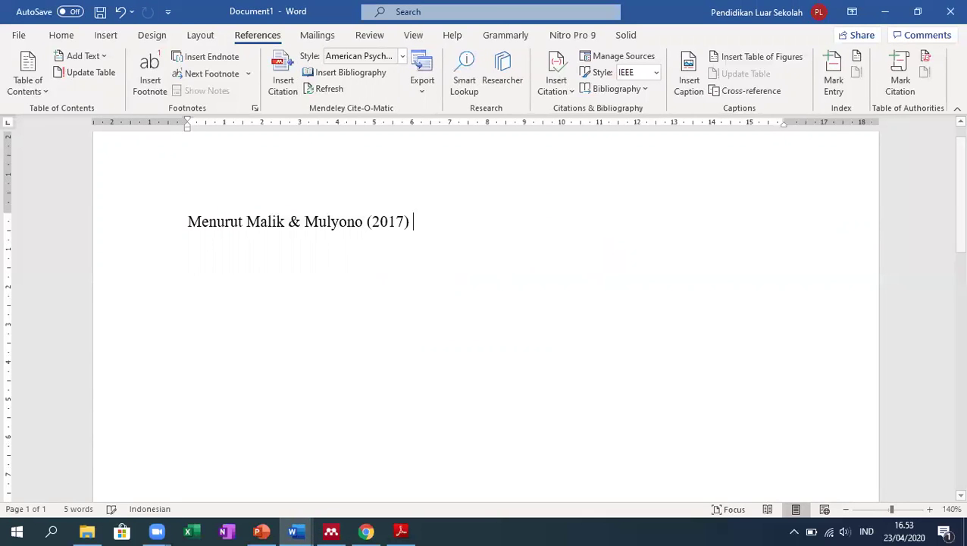
{"action": "type", "text": "ngemb"}
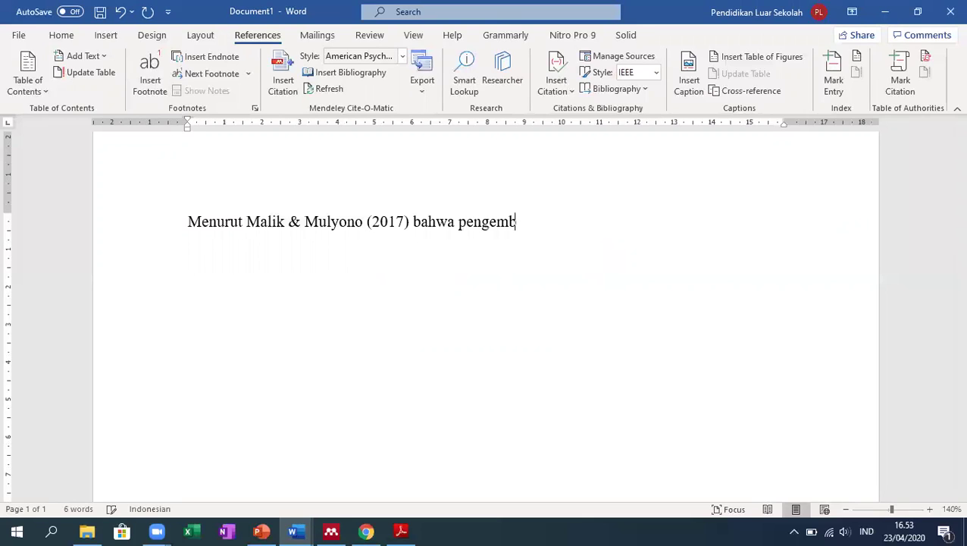
{"action": "type", "text": "angan kewieau"}
{"action": "key", "text": "BackSpace"}
{"action": "key", "text": "BackSpace"}
{"action": "key", "text": "BackSpace"}
{"action": "type", "text": "rusahaan"}
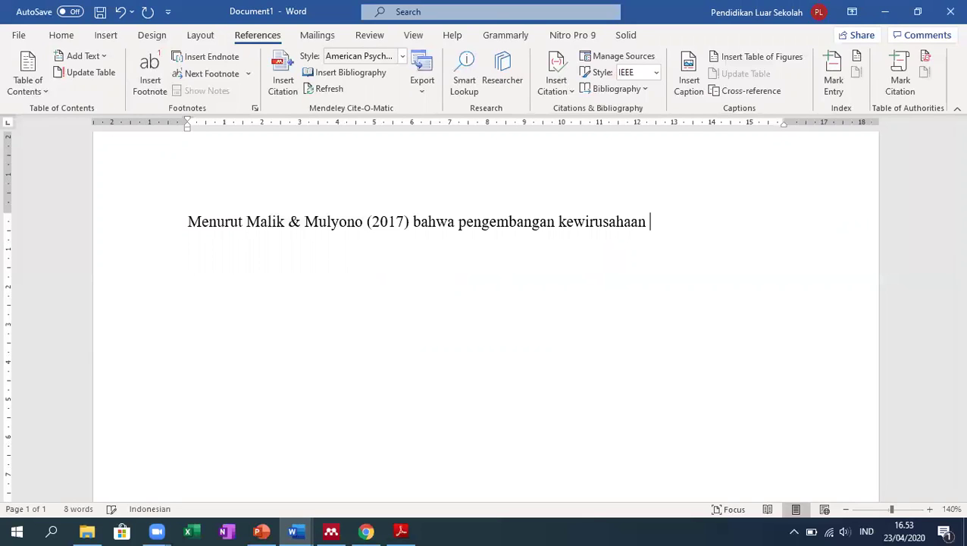
{"action": "type", "text": " itu melalui tahap"}
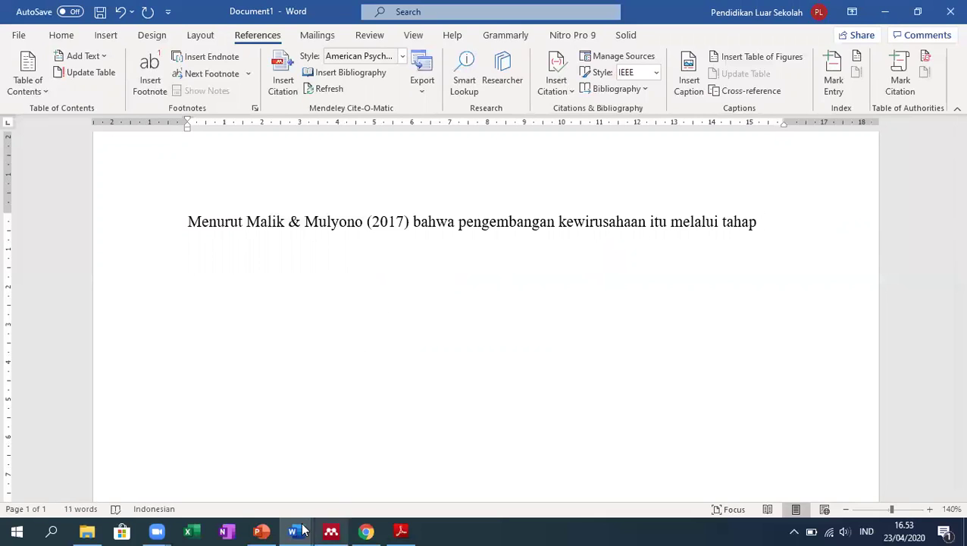
- Check the stages named in the article's conclusion in Mendeley Desktop, and continue the sentence in Word after "tahap" with "pel"
{"action": "mouse_move", "coordinate": [330, 529]}
{"action": "left_click", "coordinate": [336, 480]}
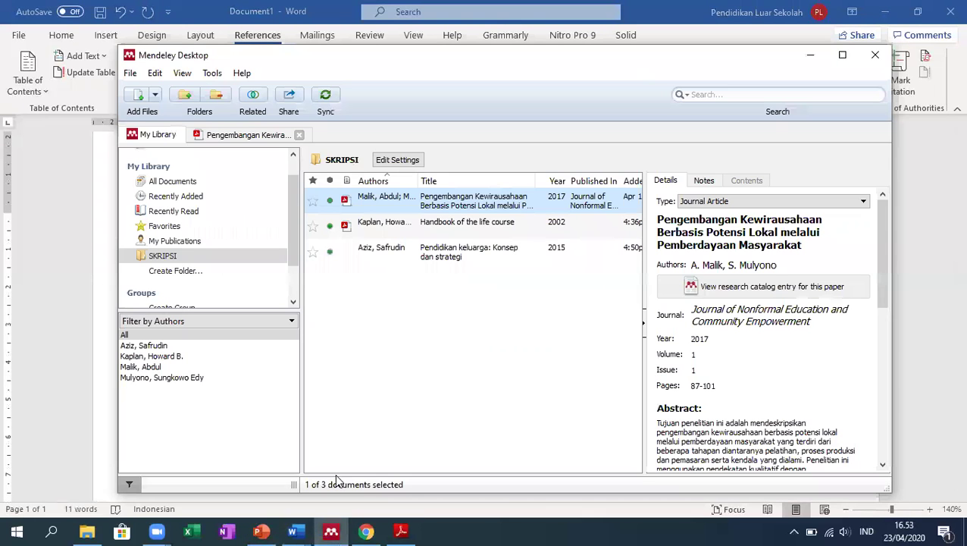
{"action": "double_click", "coordinate": [414, 203]}
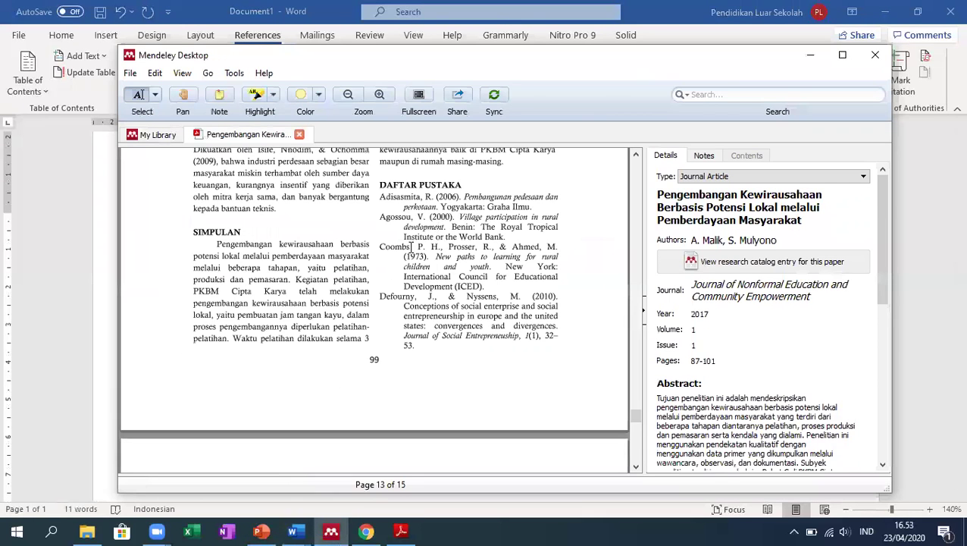
{"action": "scroll", "coordinate": [409, 266], "scroll_direction": "down", "scroll_amount": 1}
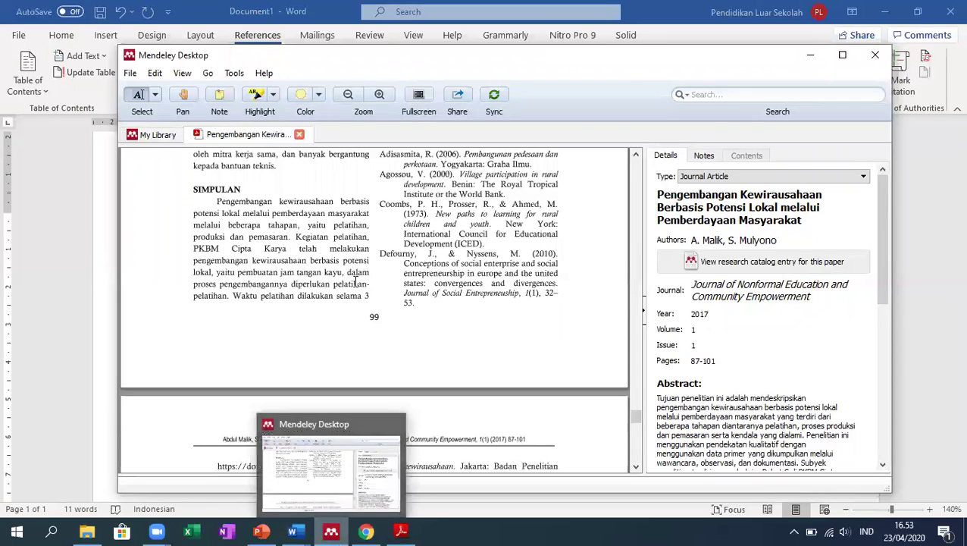
{"action": "key", "text": "alt+Tab"}
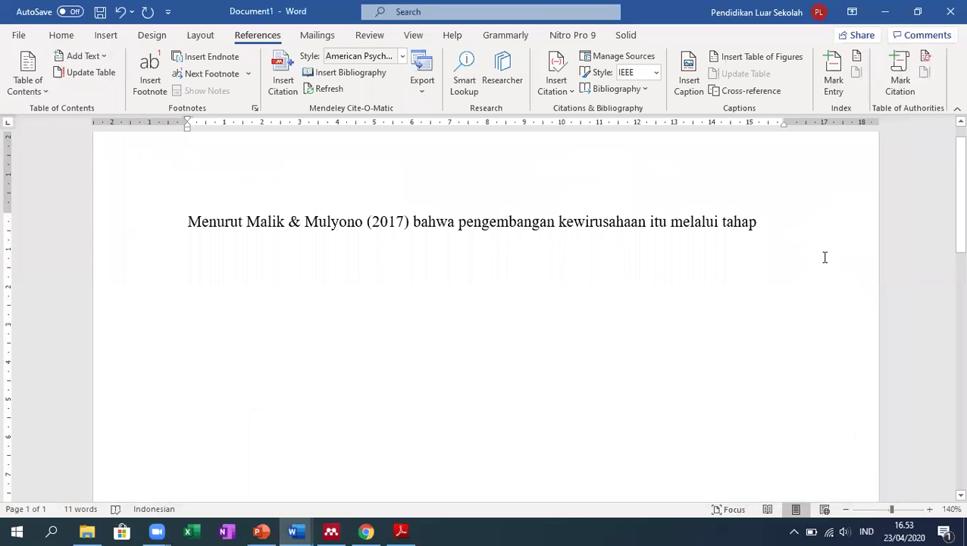
{"action": "type", "text": "pel"}
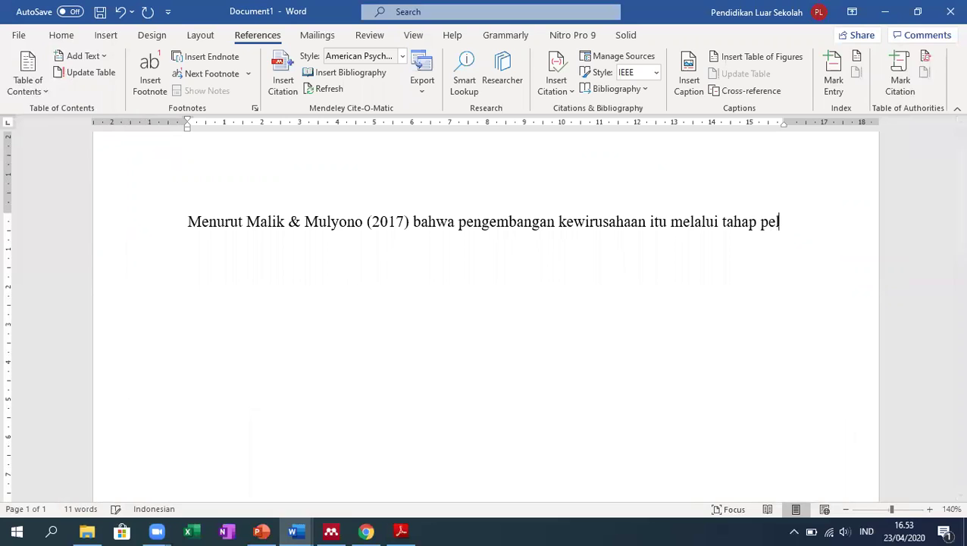
- Complete the opening sentence after the citation so that it ends with "tahap pelatihan, produksi dan pemasaran."
{"action": "type", "text": "atihan, produks"}
{"action": "key", "text": "BackSpace"}
{"action": "key", "text": "Left"}
{"action": "key", "text": "Right"}
{"action": "type", "text": "si dan pemasaran"}
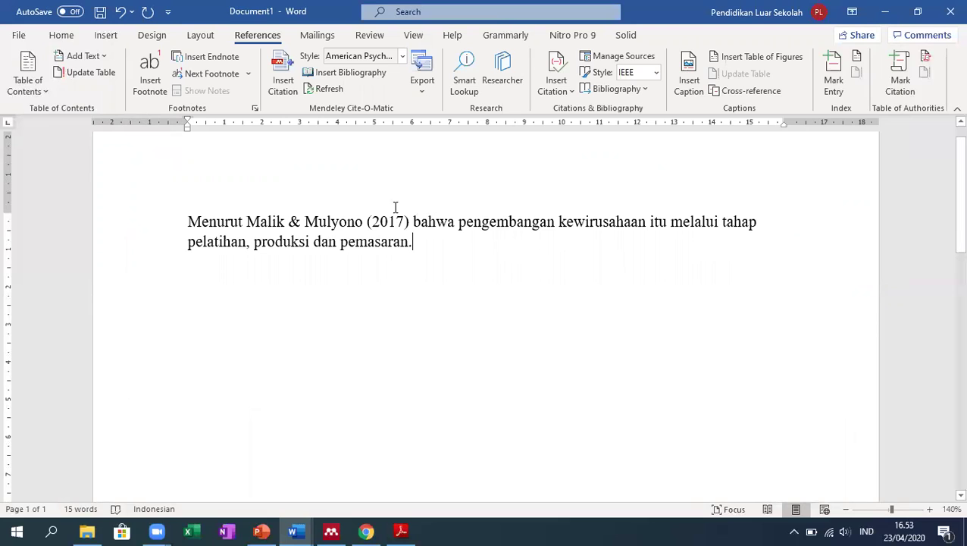
{"action": "left_click", "coordinate": [313, 224]}
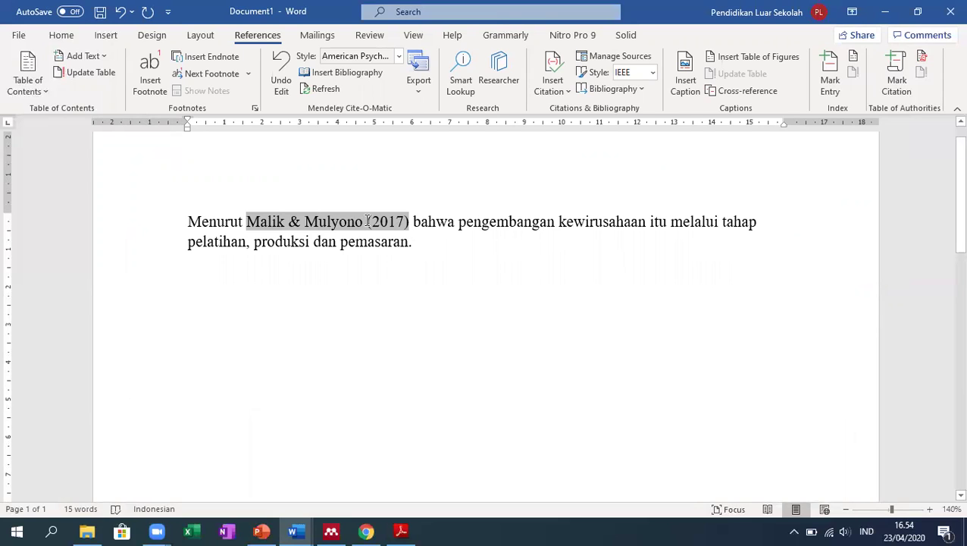
{"action": "left_click", "coordinate": [421, 244]}
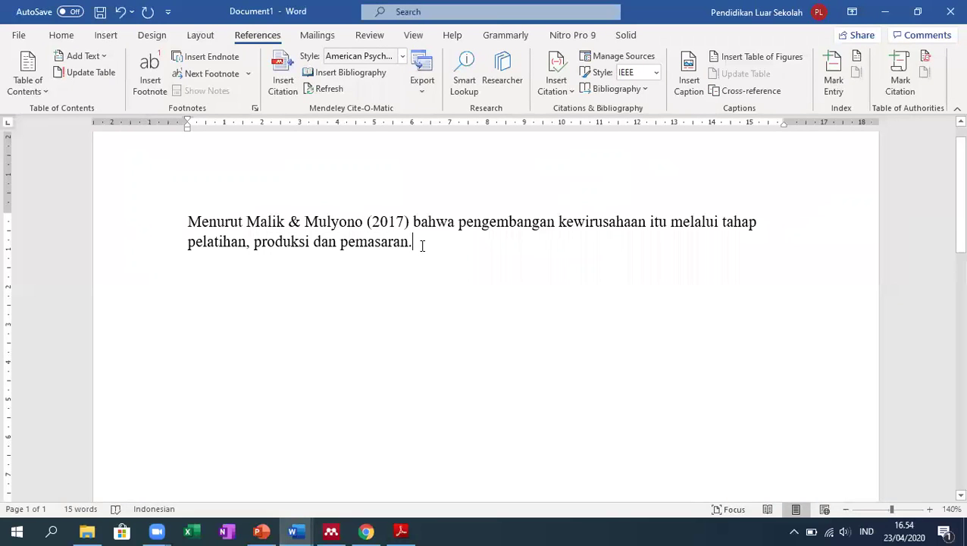
{"action": "scroll", "coordinate": [422, 244], "scroll_direction": "down", "scroll_amount": 1}
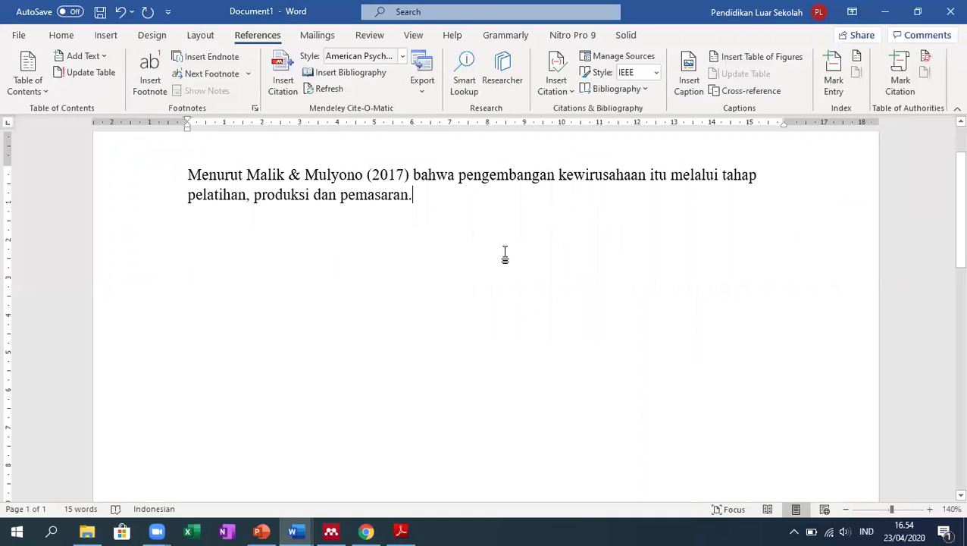
{"action": "scroll", "coordinate": [429, 177], "scroll_direction": "down", "scroll_amount": 1}
{"action": "scroll", "coordinate": [429, 177], "scroll_direction": "up", "scroll_amount": 3}
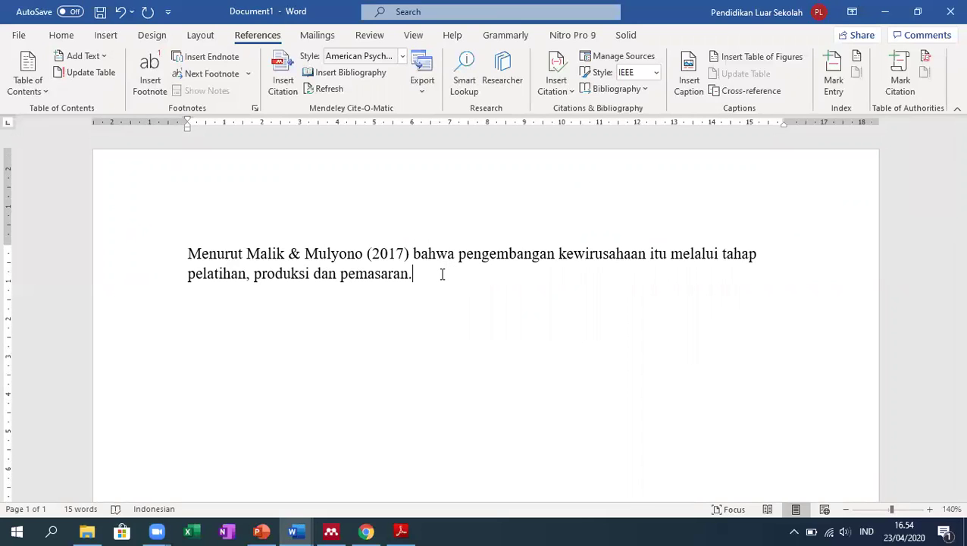
{"action": "type", "text": "ksi dan pemasaran."}
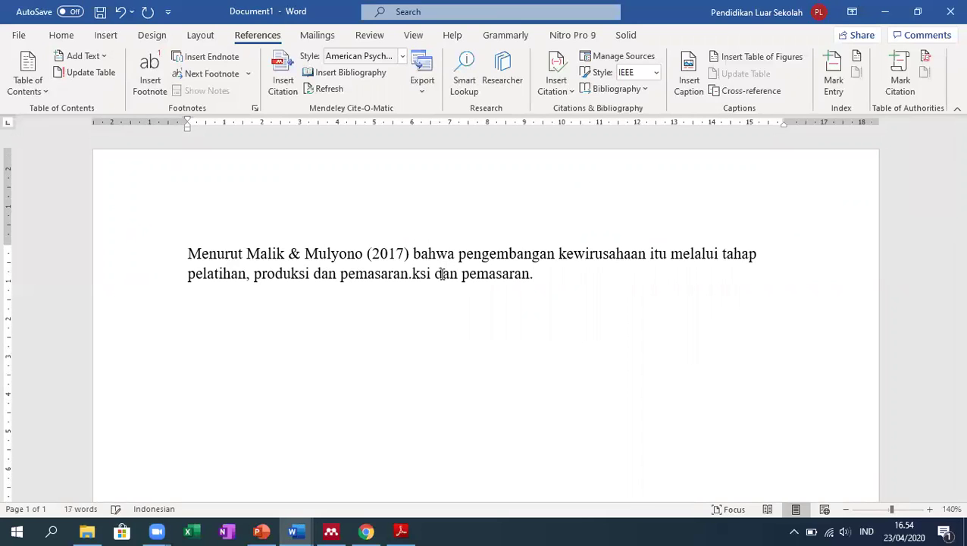
{"action": "left_click_drag", "start_coordinate": [566, 273], "coordinate": [419, 281]}
{"action": "key", "text": "BackSpace"}
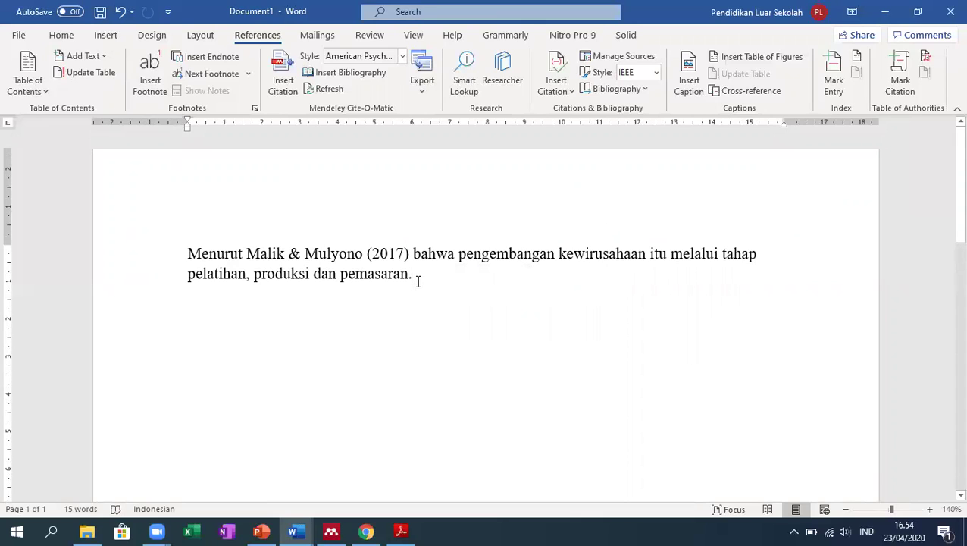
- Start a new page after the paragraph and add the centered heading "DAFTAR PUSTAKA"
{"action": "key", "text": "ctrl+Return"}
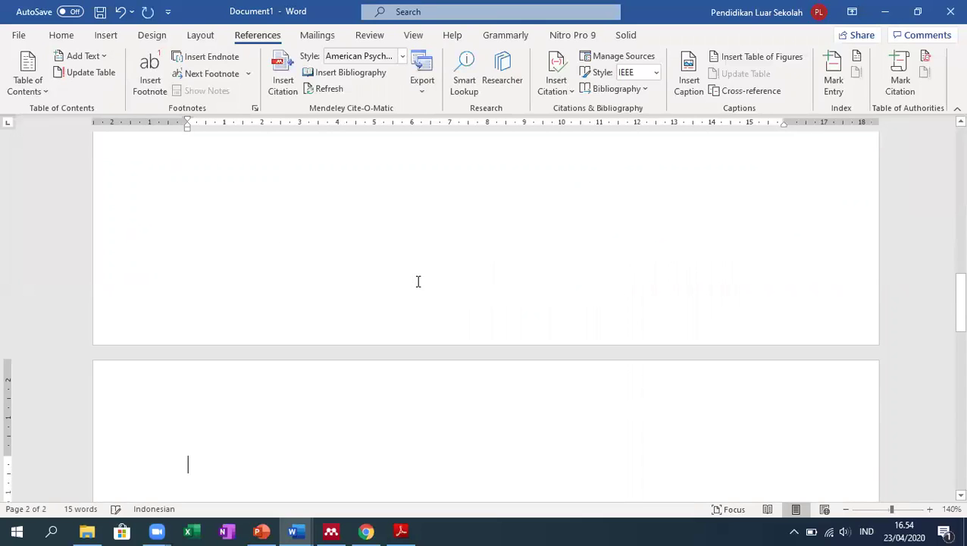
{"action": "key", "text": "ctrl+e"}
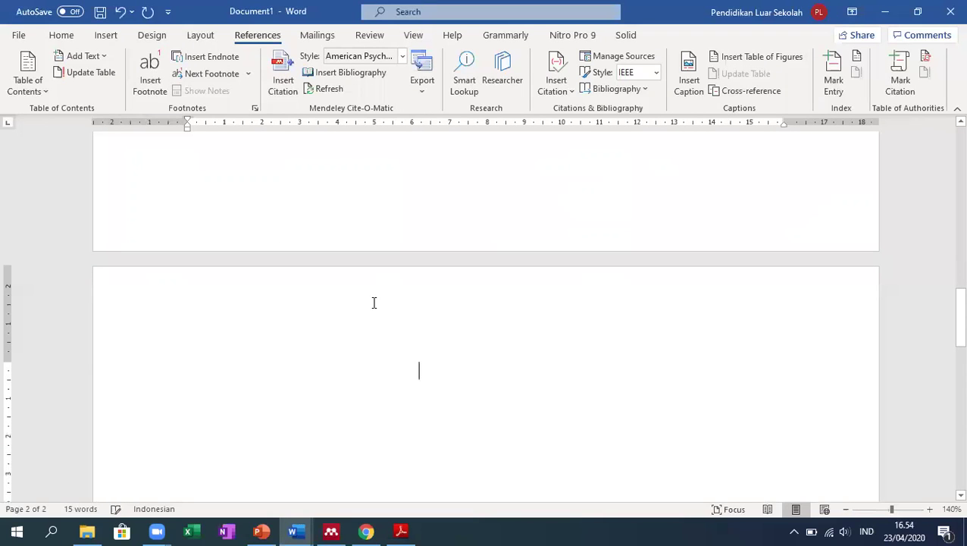
{"action": "type", "text": "DAF"}
{"action": "key", "text": "BackSpace"}
{"action": "key", "text": "BackSpace"}
{"action": "type", "text": "AFTAR"}
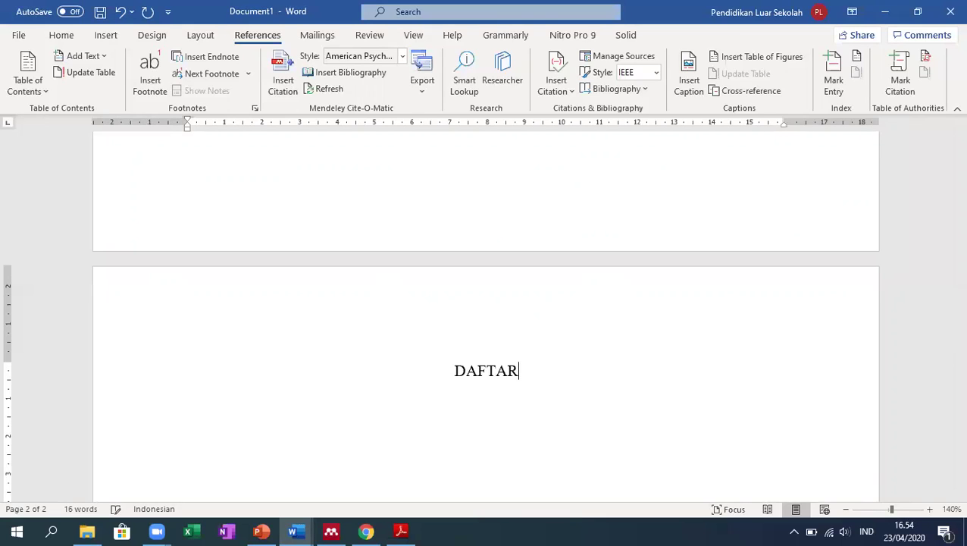
{"action": "type", "text": " PUSTSAKA"}
{"action": "key", "text": "BackSpace"}
{"action": "key", "text": "BackSpace"}
{"action": "key", "text": "BackSpace"}
{"action": "key", "text": "BackSpace"}
{"action": "key", "text": "BackSpace"}
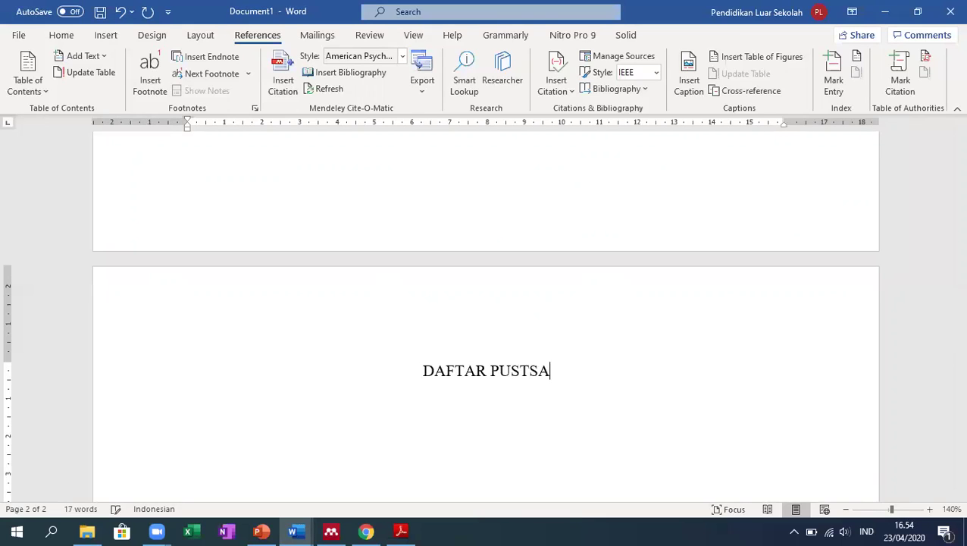
{"action": "type", "text": "TAKA"}
- Insert the Mendeley bibliography two lines below the DAFTAR PUSTAKA heading
{"action": "key", "text": "Return"}
{"action": "key", "text": "Return"}
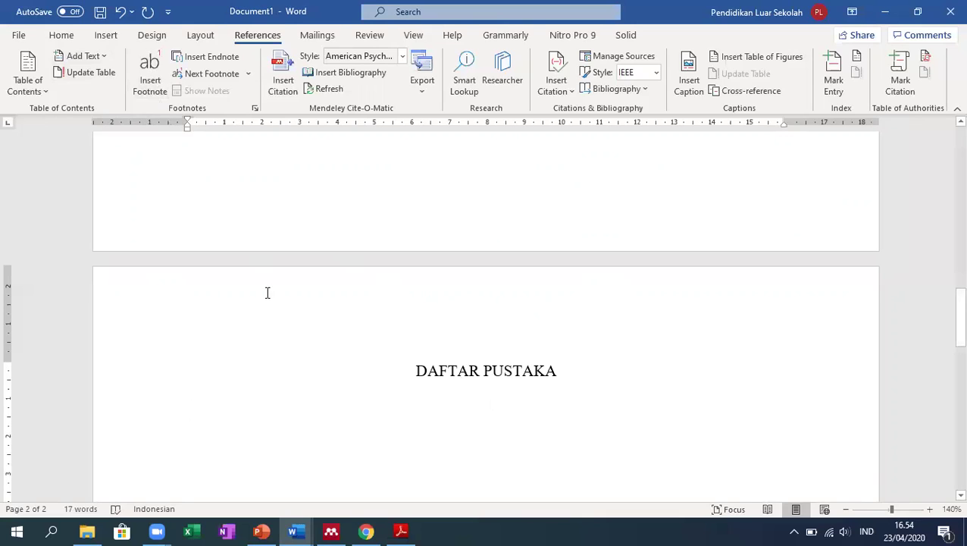
{"action": "left_click", "coordinate": [378, 76]}
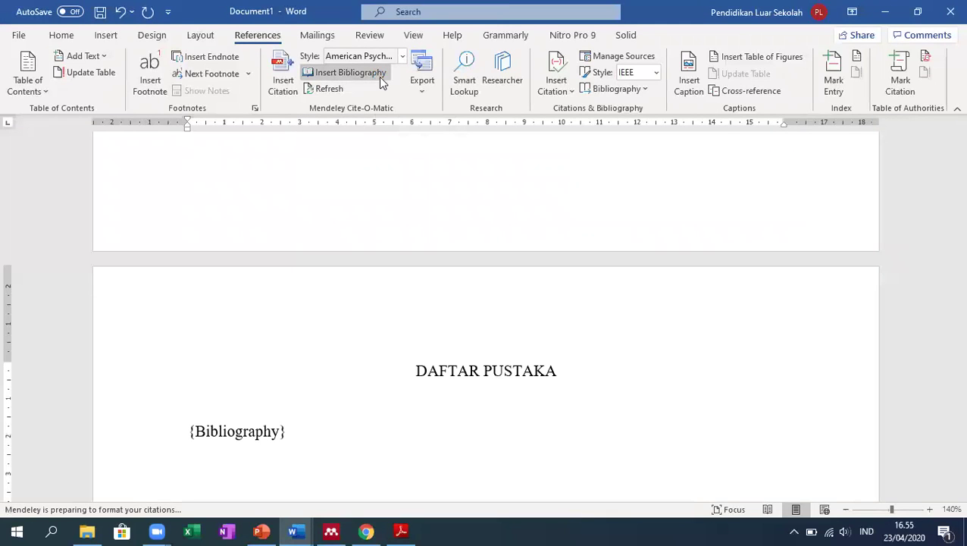
{"action": "scroll", "coordinate": [421, 227], "scroll_direction": "down", "scroll_amount": 2}
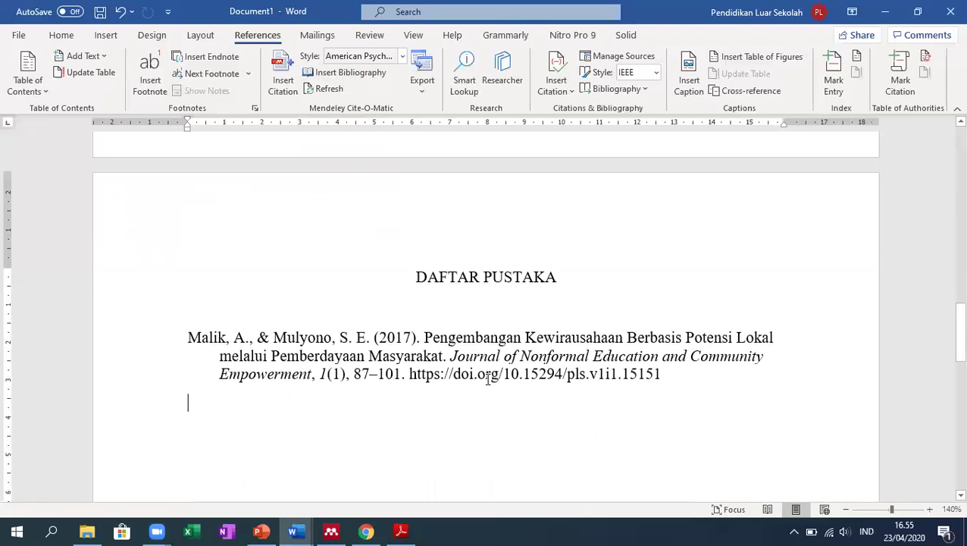
- Justify the bibliography entry and set its hanging indent to 1 cm
{"action": "left_click", "coordinate": [483, 376]}
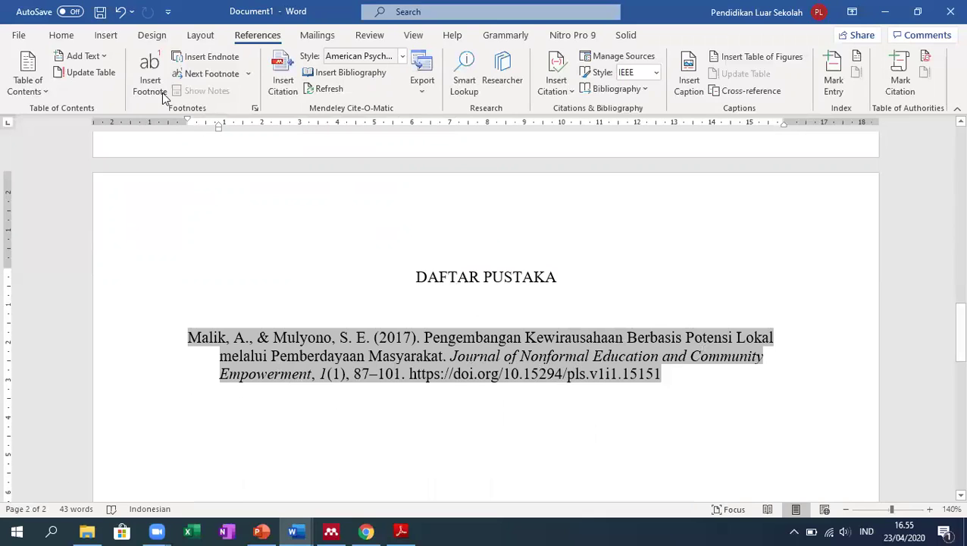
{"action": "left_click", "coordinate": [66, 36]}
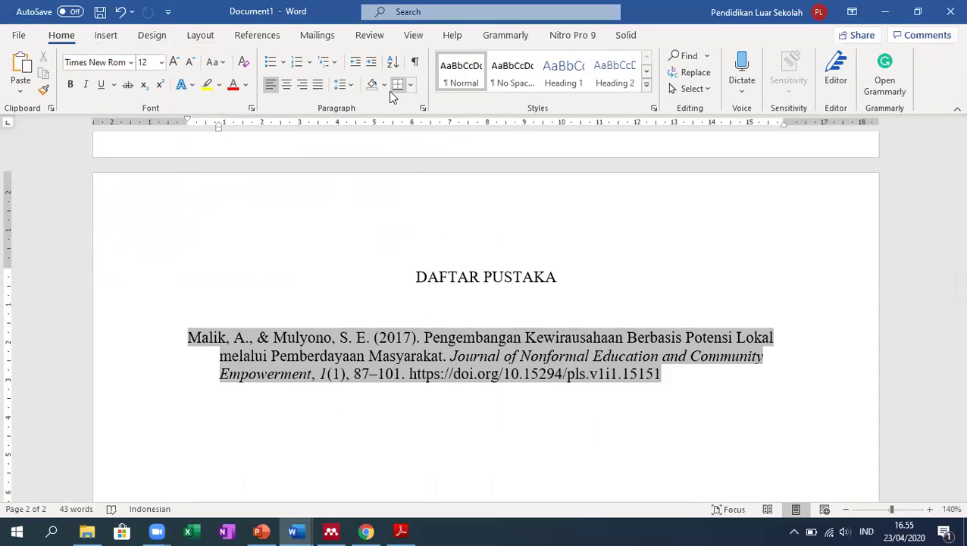
{"action": "left_click", "coordinate": [317, 89]}
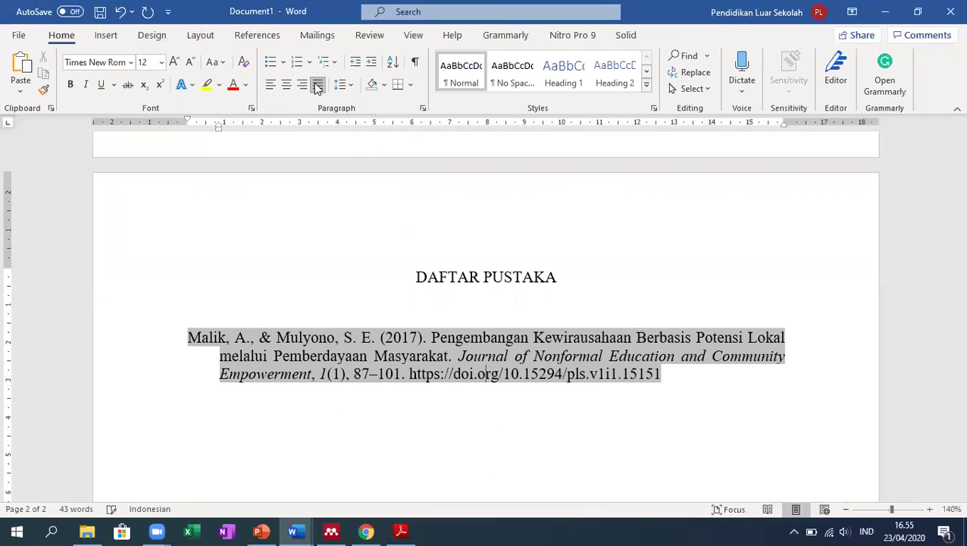
{"action": "left_click_drag", "start_coordinate": [218, 125], "coordinate": [224, 126]}
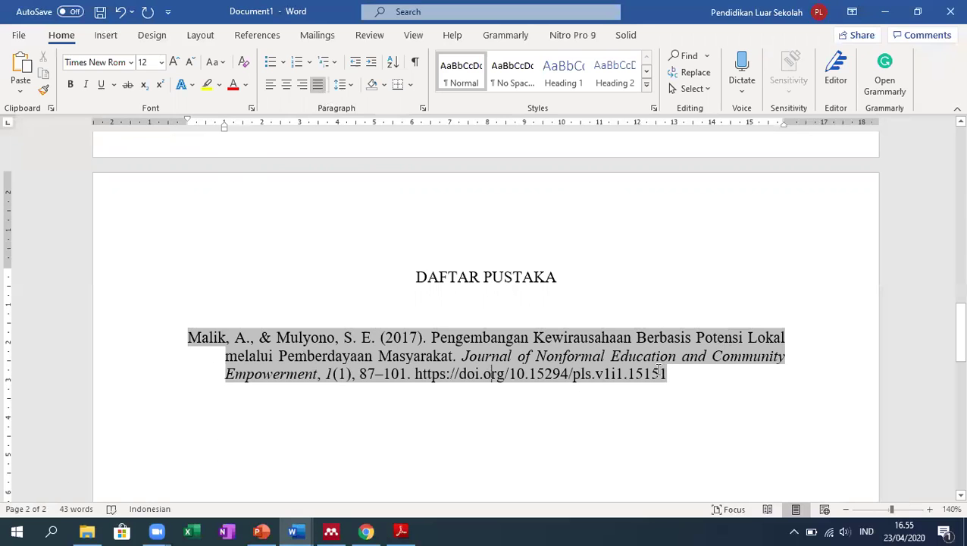
{"action": "left_click", "coordinate": [591, 307]}
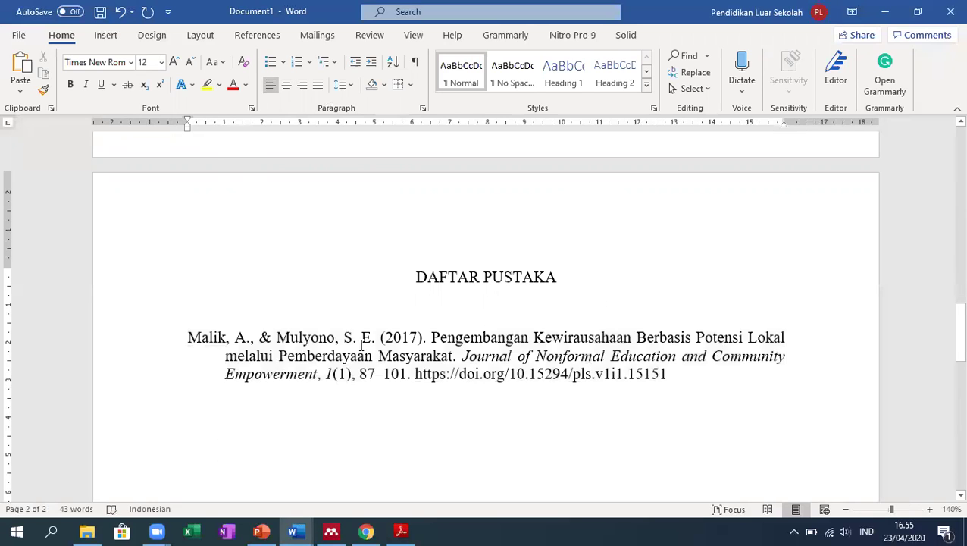
- Choose American Psychological Association 7th edition as the Mendeley citation style for the bibliography
{"action": "triple_click", "coordinate": [361, 341]}
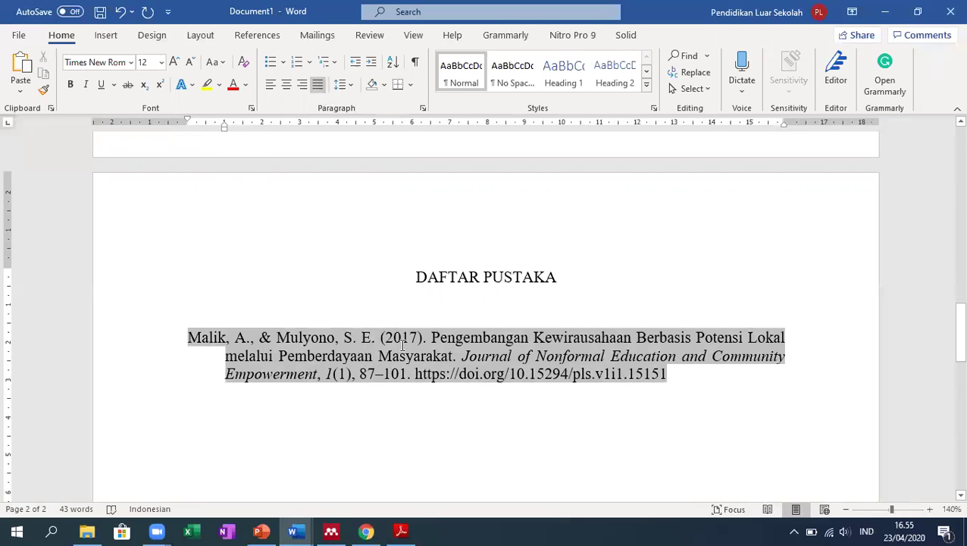
{"action": "left_click", "coordinate": [262, 36]}
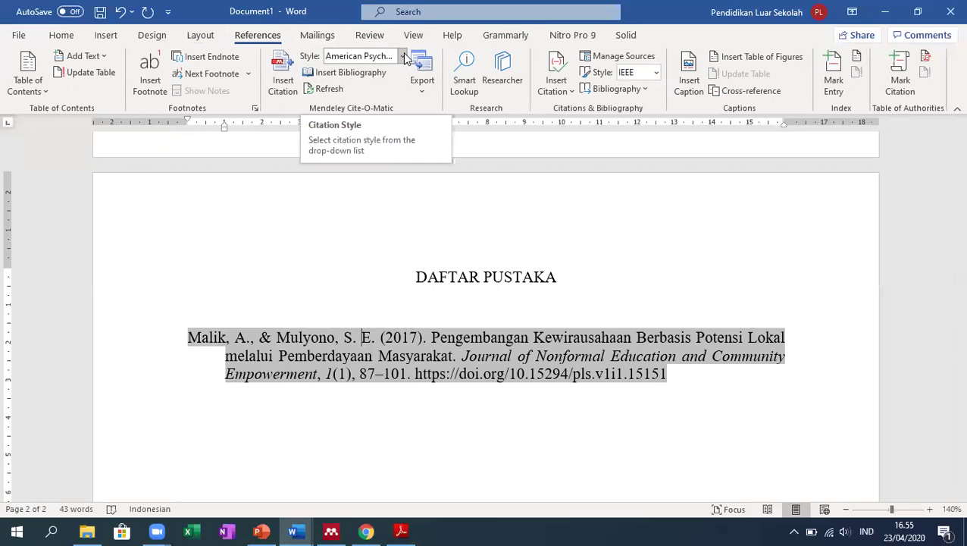
{"action": "left_click", "coordinate": [404, 56]}
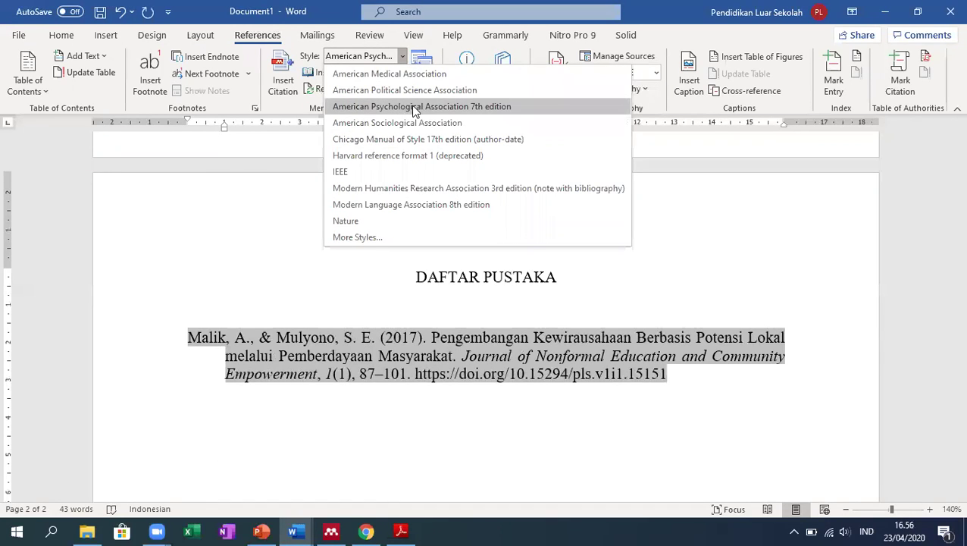
{"action": "left_click", "coordinate": [514, 105]}
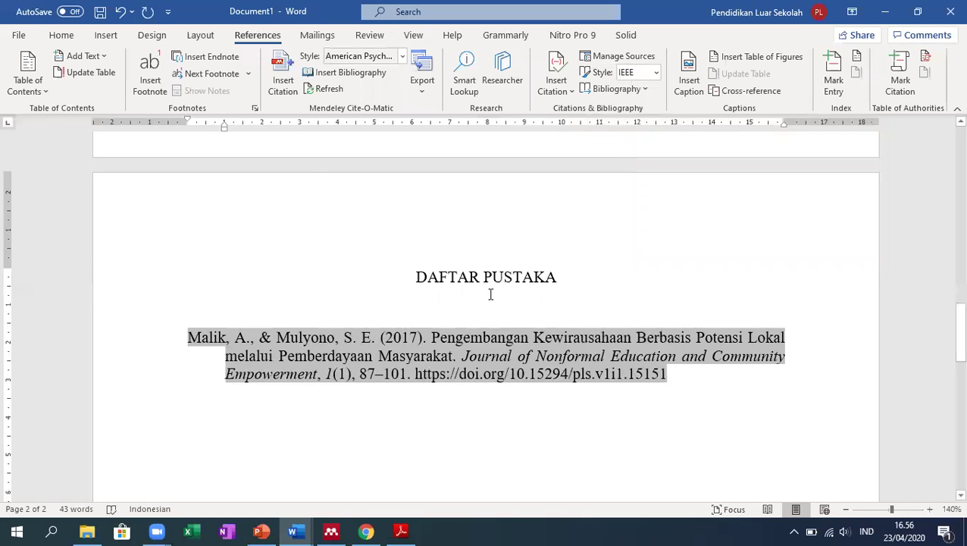
- Switch the Mendeley citation style to IEEE and review the reformatted bibliography entry
{"action": "left_click", "coordinate": [403, 56]}
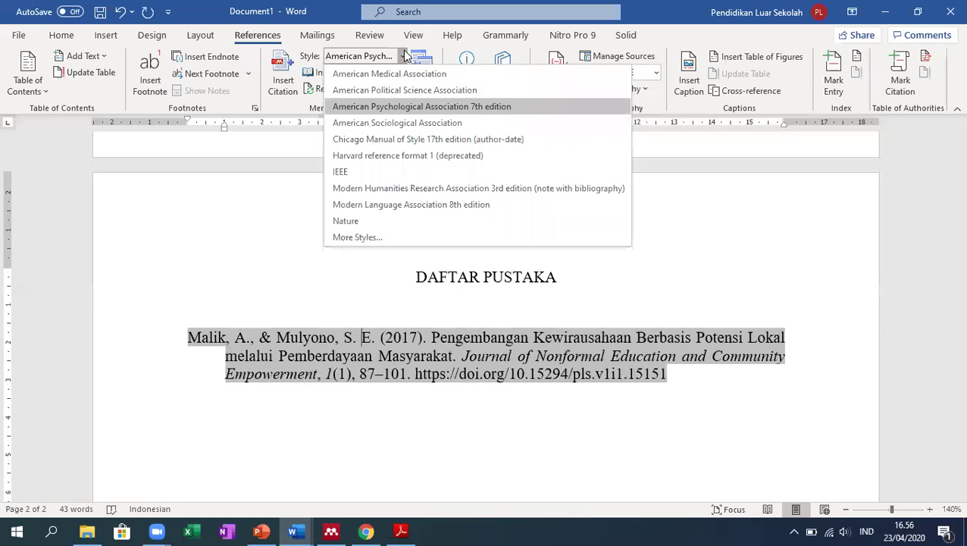
{"action": "left_click", "coordinate": [365, 172]}
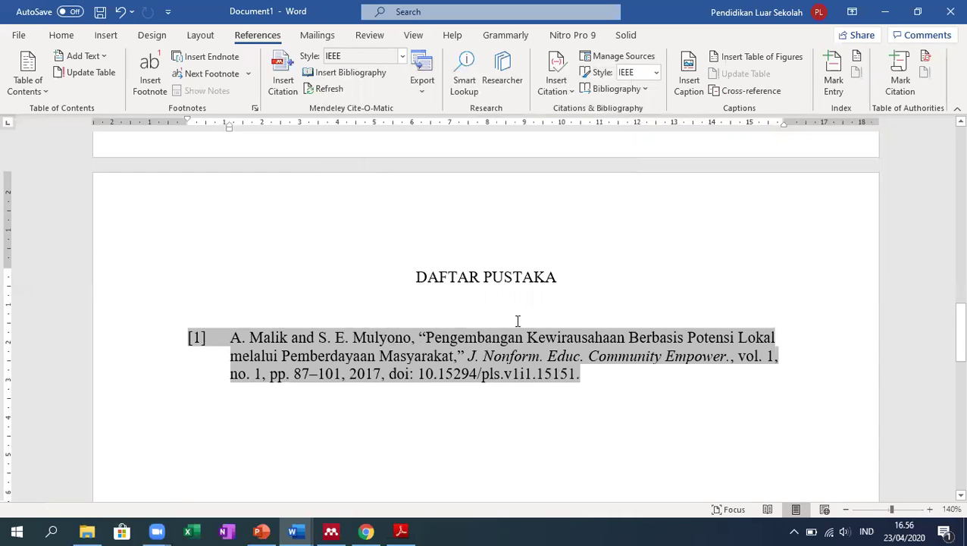
{"action": "left_click", "coordinate": [655, 393]}
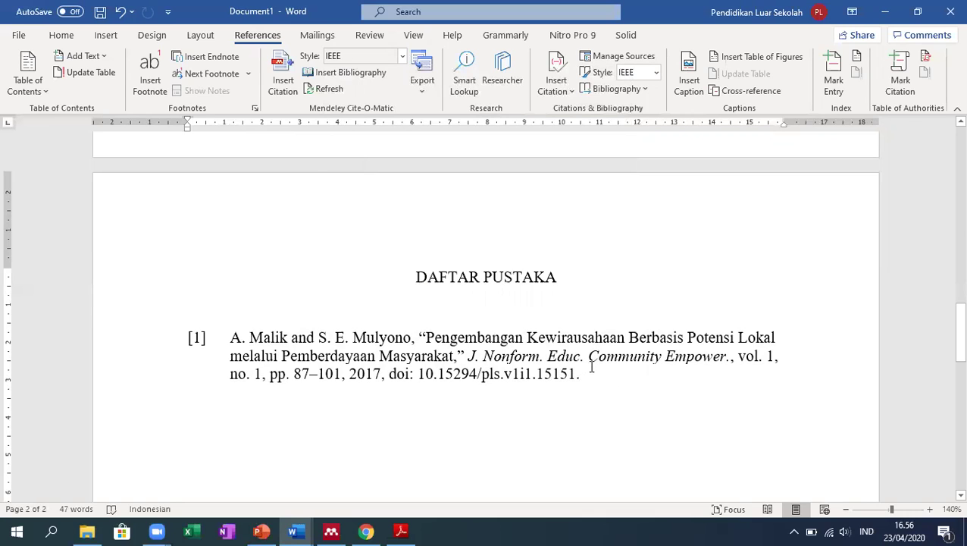
{"action": "left_click", "coordinate": [419, 359]}
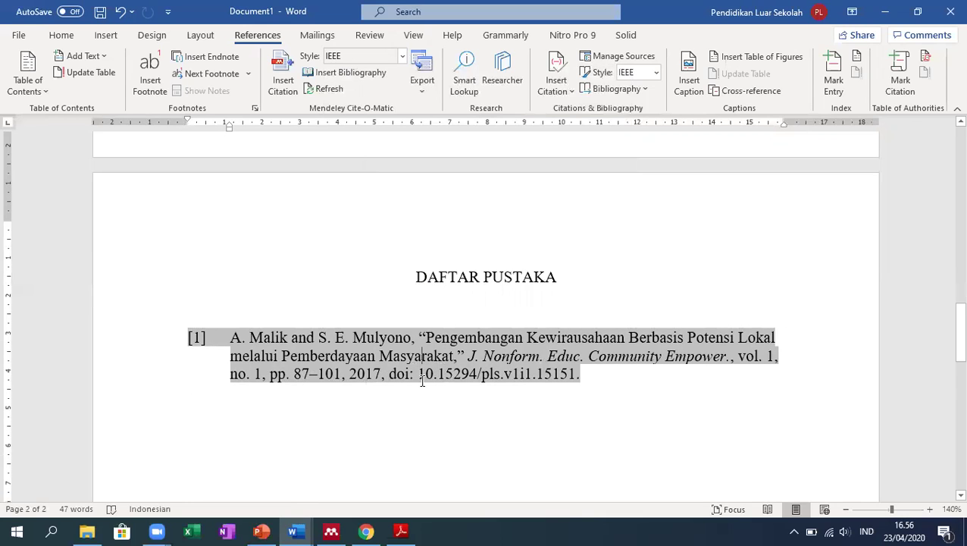
{"action": "scroll", "coordinate": [494, 405], "scroll_direction": "down", "scroll_amount": 1}
{"action": "scroll", "coordinate": [493, 403], "scroll_direction": "up", "scroll_amount": 5}
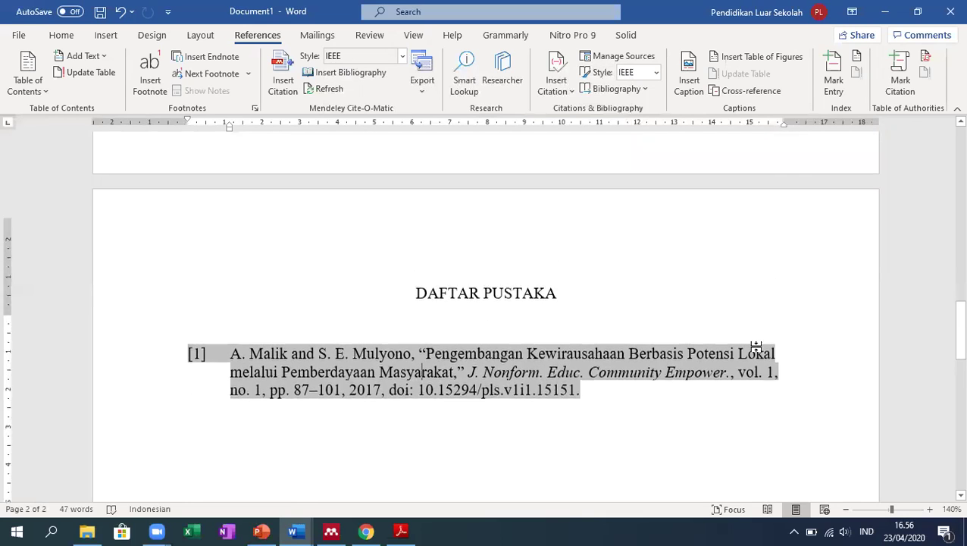
- Select the in-text citation on the first page and change the Mendeley citation style to Harvard reference format 1 (deprecated)
{"action": "left_click_drag", "start_coordinate": [958, 301], "coordinate": [945, 136]}
{"action": "left_click", "coordinate": [309, 254]}
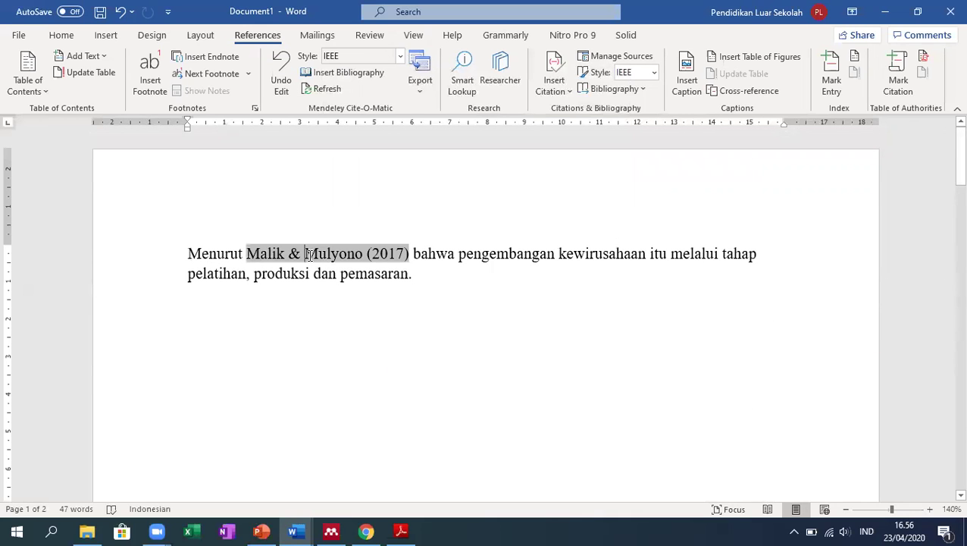
{"action": "left_click", "coordinate": [398, 57]}
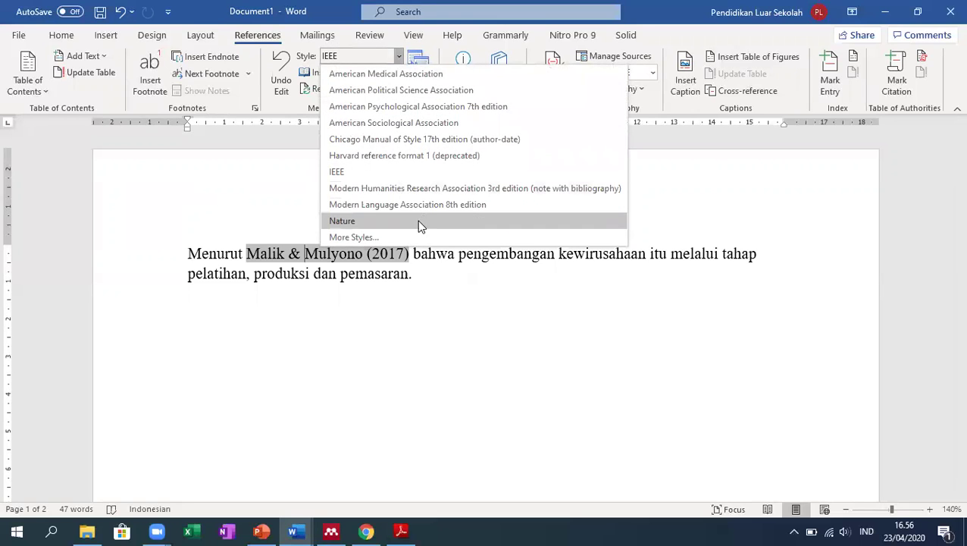
{"action": "left_click", "coordinate": [382, 155]}
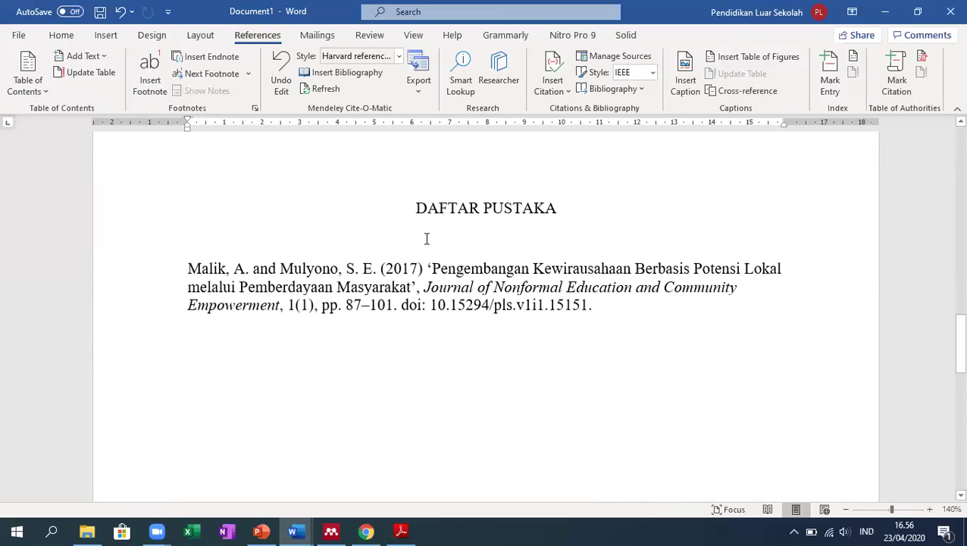
- Give the Harvard-style bibliography entry a hanging indent of 1 cm
{"action": "left_click", "coordinate": [289, 301]}
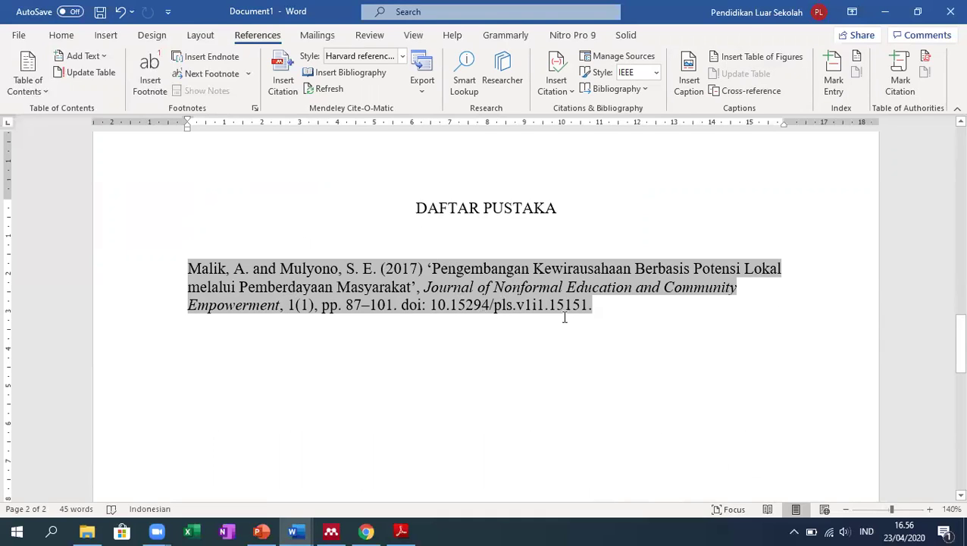
{"action": "left_click", "coordinate": [65, 34]}
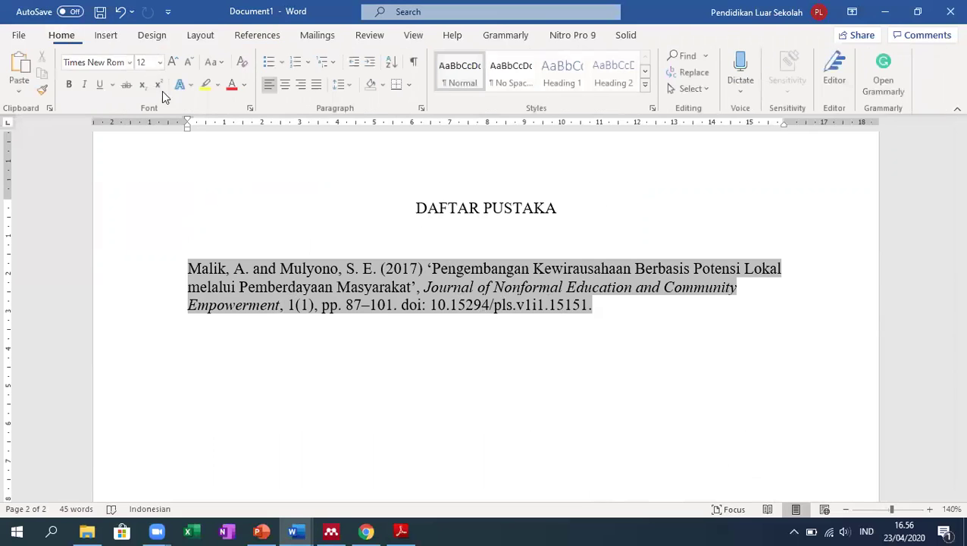
{"action": "left_click_drag", "start_coordinate": [185, 126], "coordinate": [224, 141]}
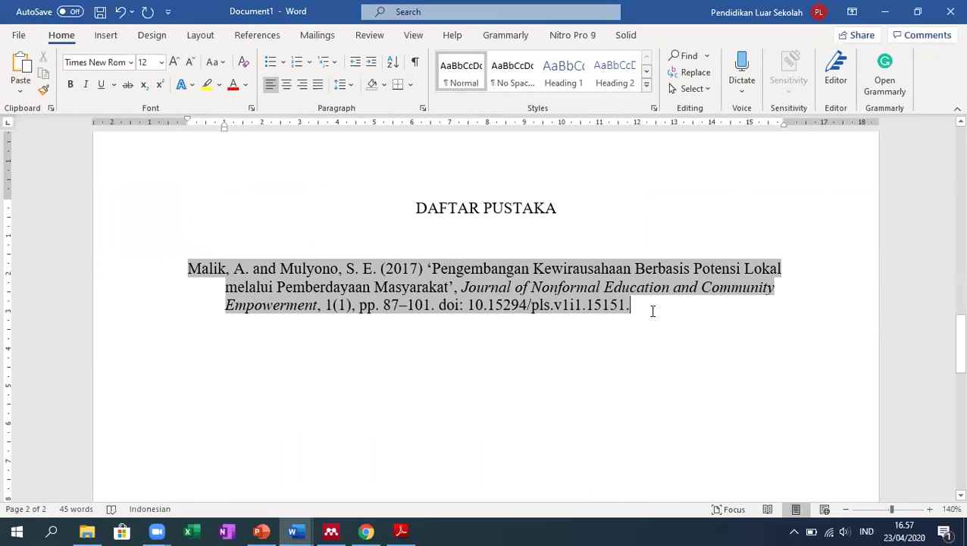
{"action": "scroll", "coordinate": [653, 311], "scroll_direction": "up", "scroll_amount": 1}
{"action": "scroll", "coordinate": [652, 311], "scroll_direction": "up", "scroll_amount": 1}
{"action": "scroll", "coordinate": [652, 311], "scroll_direction": "down", "scroll_amount": 1}
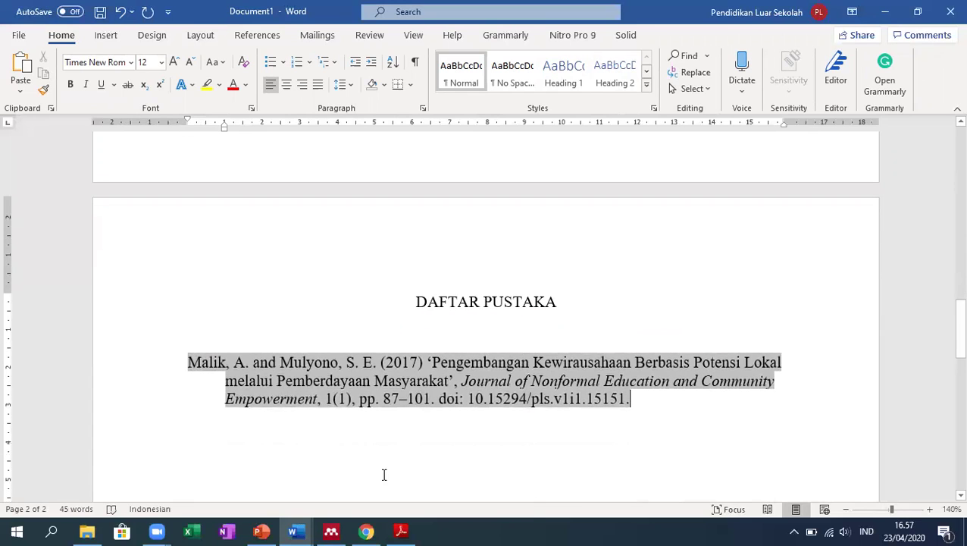
- Start a new paragraph below the cited sentence on the first page
{"action": "scroll", "coordinate": [946, 366], "scroll_direction": "up", "scroll_amount": 1}
{"action": "left_click_drag", "start_coordinate": [947, 366], "coordinate": [945, 149]}
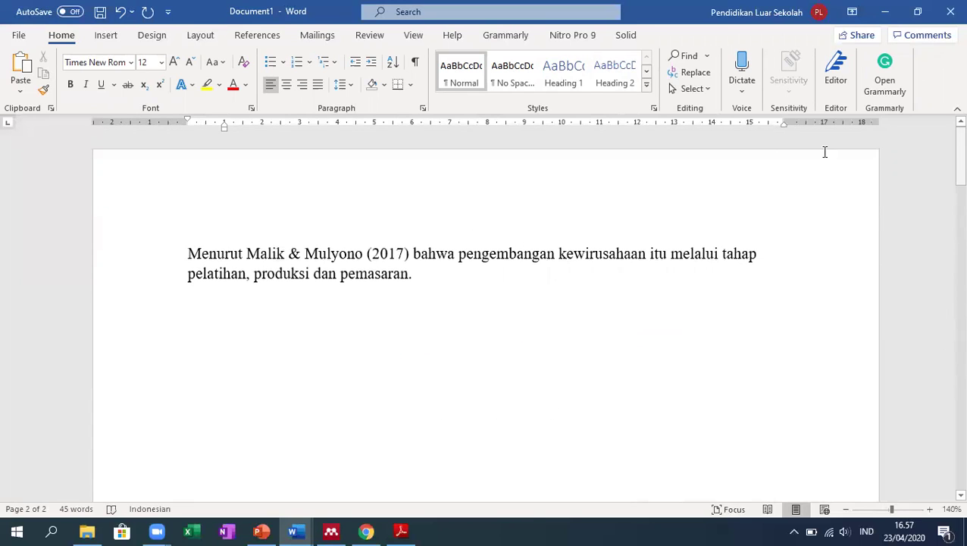
{"action": "left_click", "coordinate": [427, 275]}
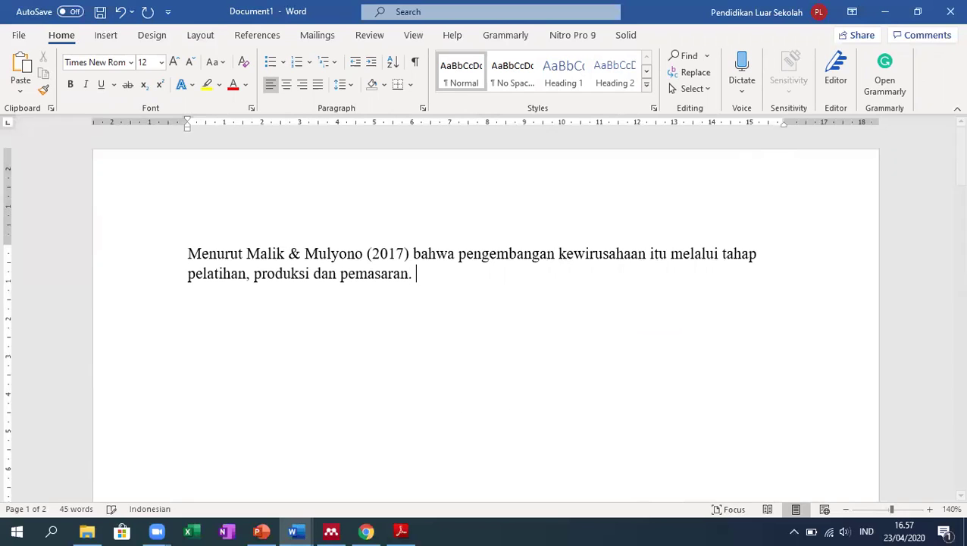
{"action": "key", "text": "Return"}
- Switch to Mendeley Desktop, close the open article and select the book "Pendidikan keluarga: Konsep dan strategi" in the SKRIPSI folder
{"action": "left_click", "coordinate": [333, 531]}
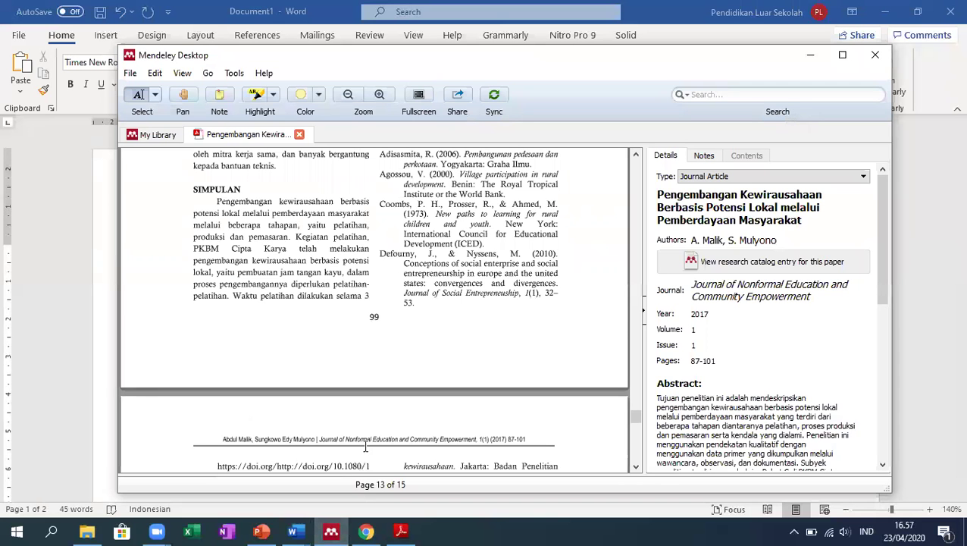
{"action": "left_click", "coordinate": [299, 134]}
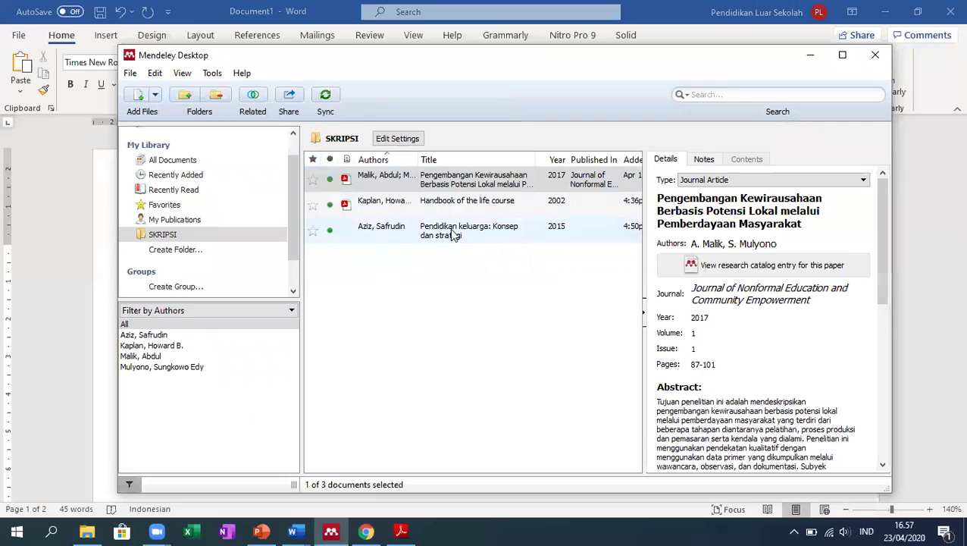
{"action": "left_click", "coordinate": [450, 231]}
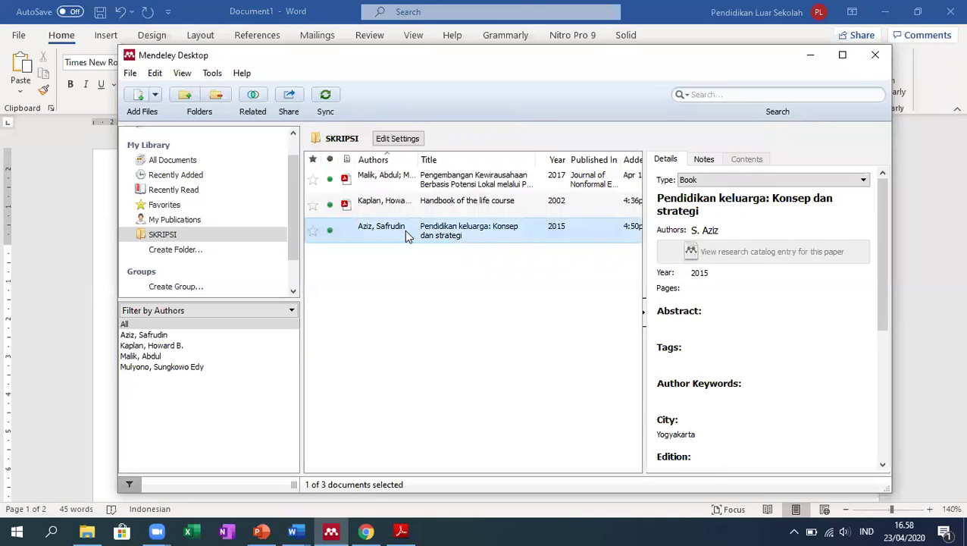
- Return to Document1 in Word and begin a direct quotation on the new line: “Kehidupan manusia secara sistematis, with an opening quotation mark
{"action": "left_click", "coordinate": [402, 530]}
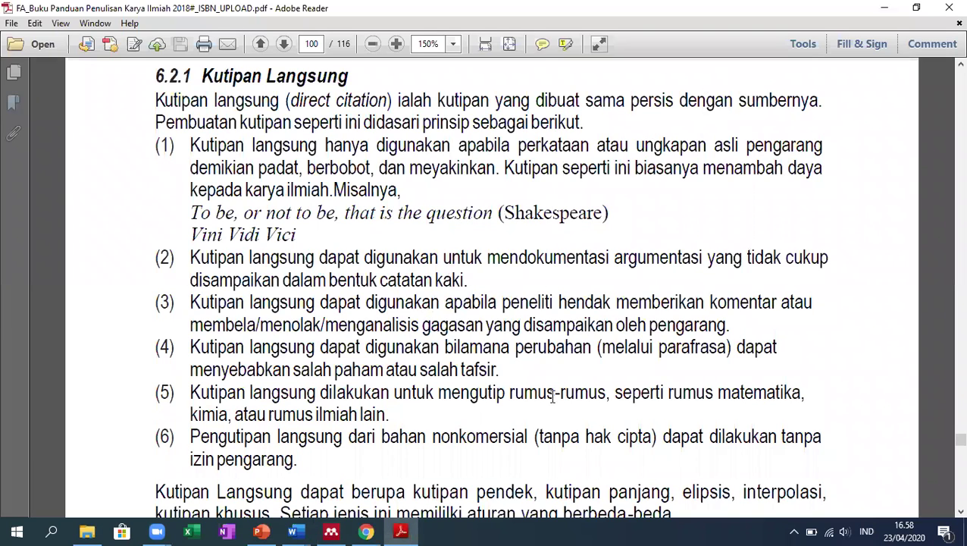
{"action": "mouse_move", "coordinate": [295, 530]}
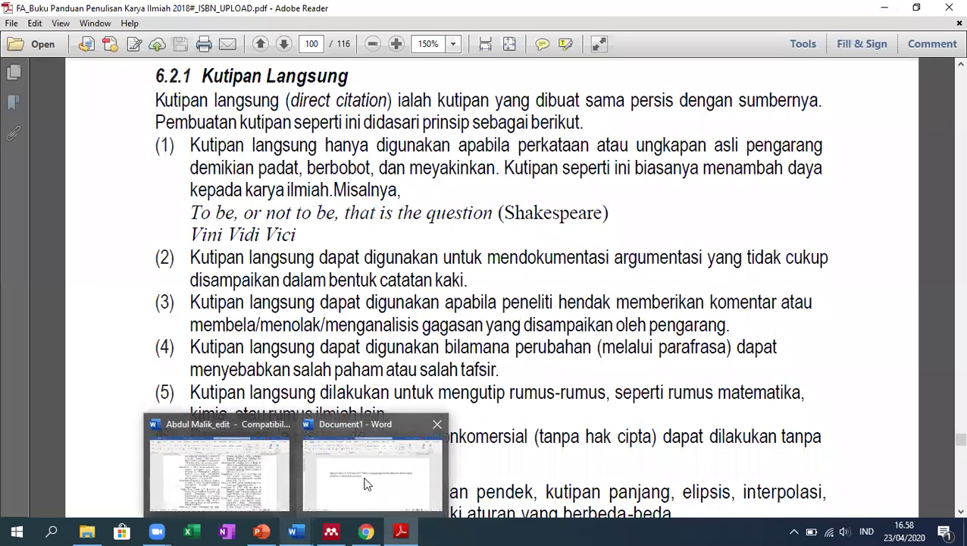
{"action": "left_click", "coordinate": [376, 471]}
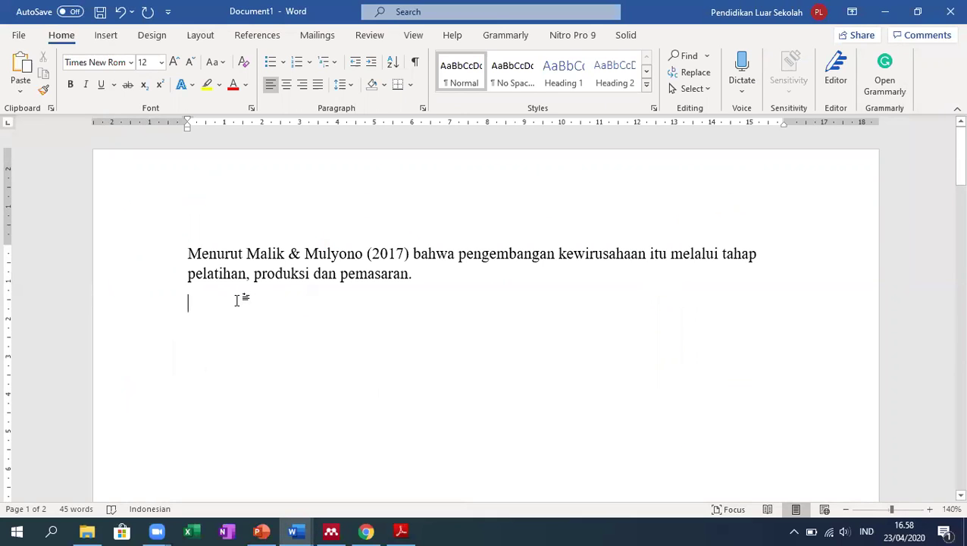
{"action": "type", "text": "Kehidupan manusia"}
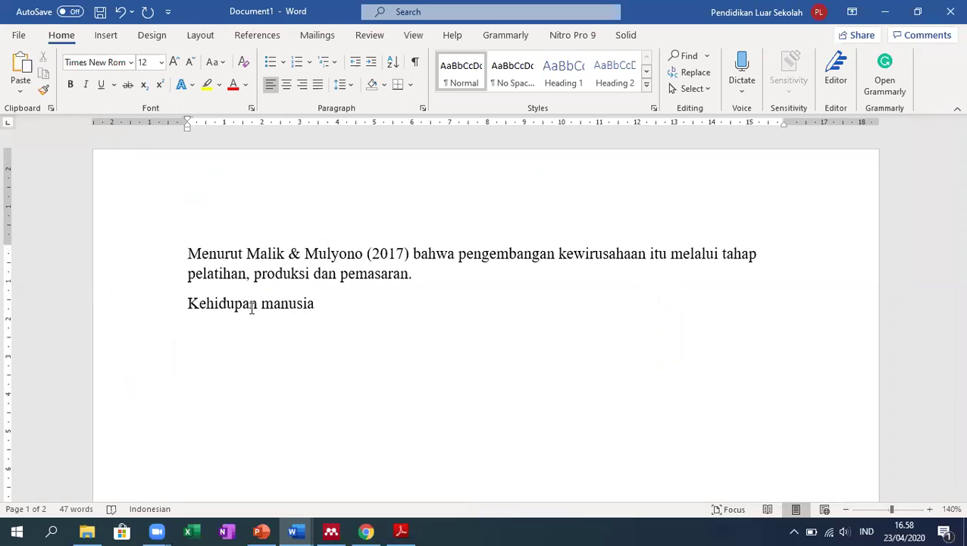
{"action": "left_click", "coordinate": [186, 303]}
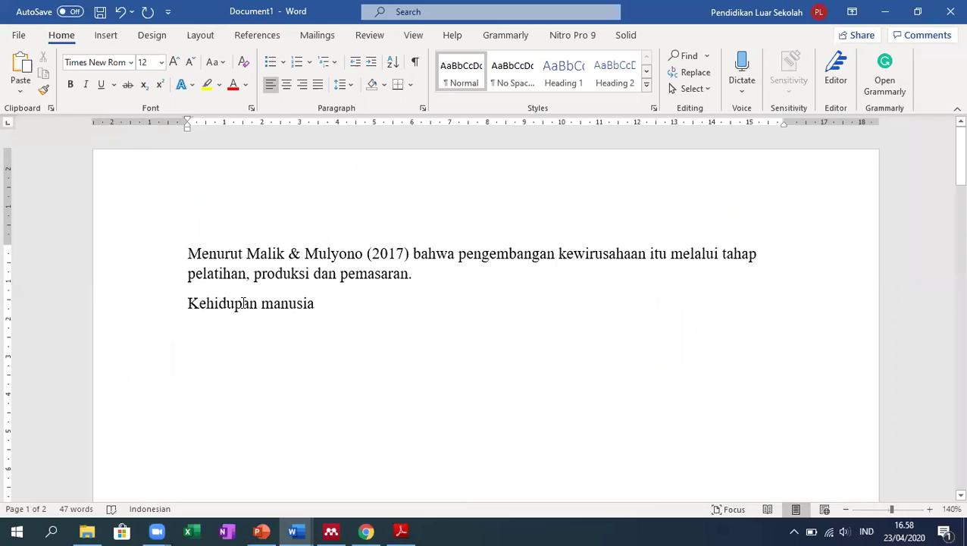
{"action": "type", "text": "\""}
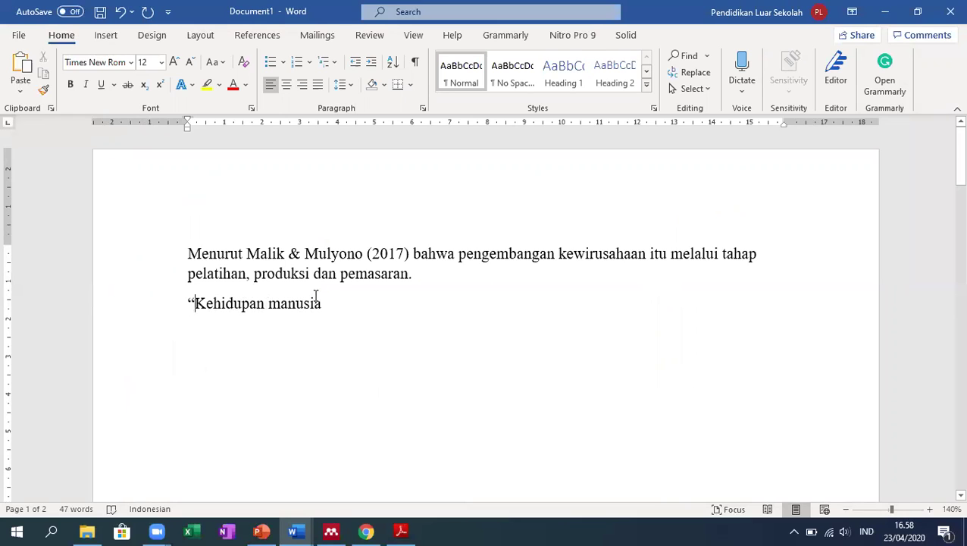
{"action": "key", "text": "End"}
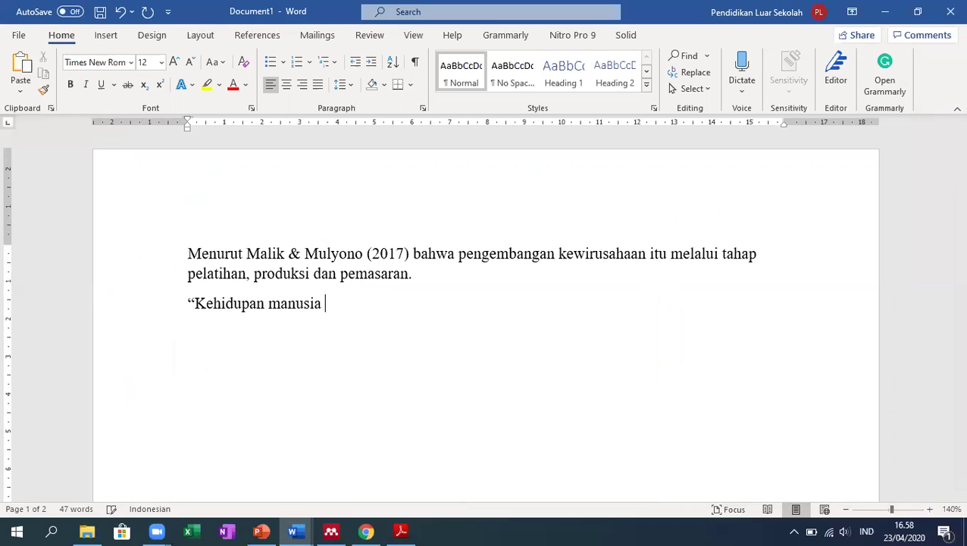
{"action": "type", "text": "secara sistematis"}
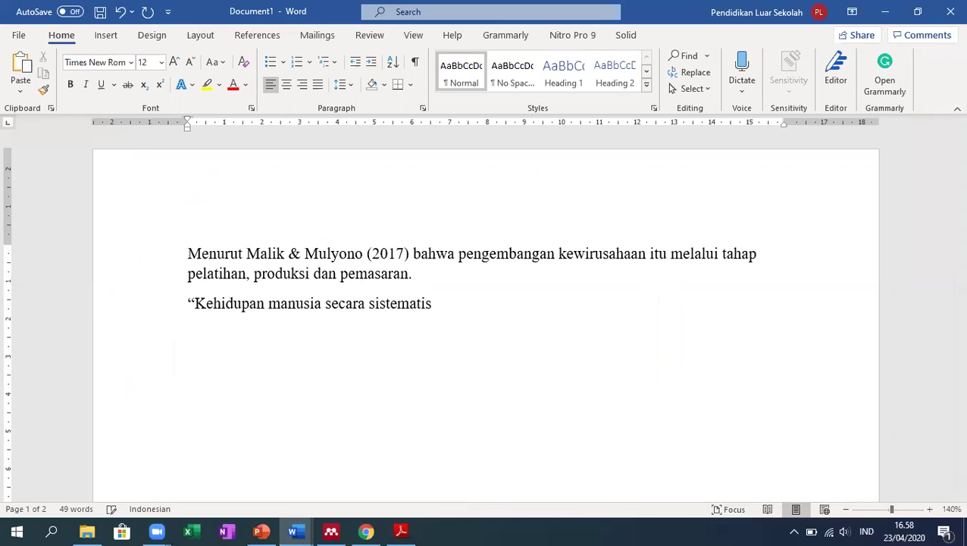
- Continue the quotation with "terbagi menjadi tiga bentuk pengalaman, yaitu"
{"action": "type", "text": " terbadi e"}
{"action": "key", "text": "BackSpace"}
{"action": "key", "text": "BackSpace"}
{"action": "key", "text": "BackSpace"}
{"action": "key", "text": "BackSpace"}
{"action": "type", "text": "gi nenjadi "}
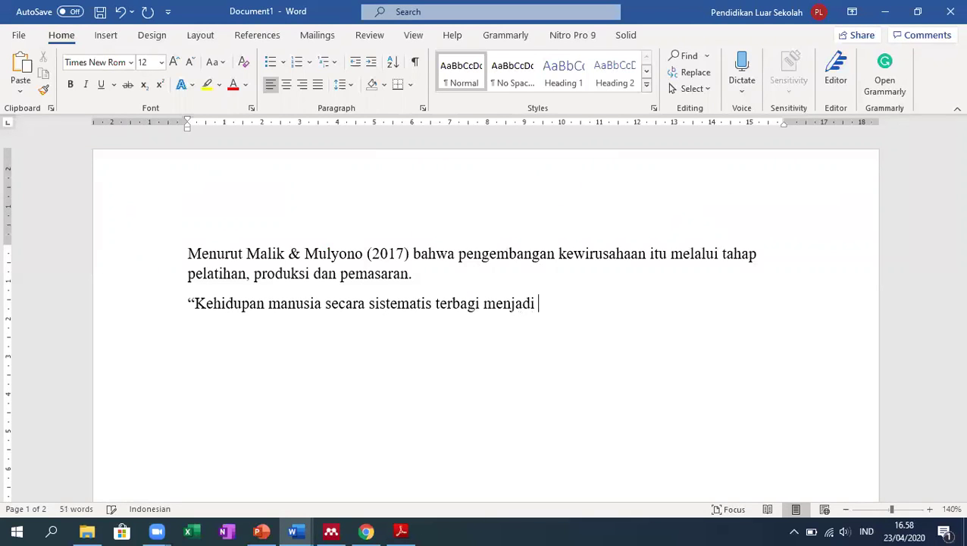
{"action": "type", "text": "t"}
{"action": "key", "text": "BackSpace"}
{"action": "type", "text": "tiga kehidupan"}
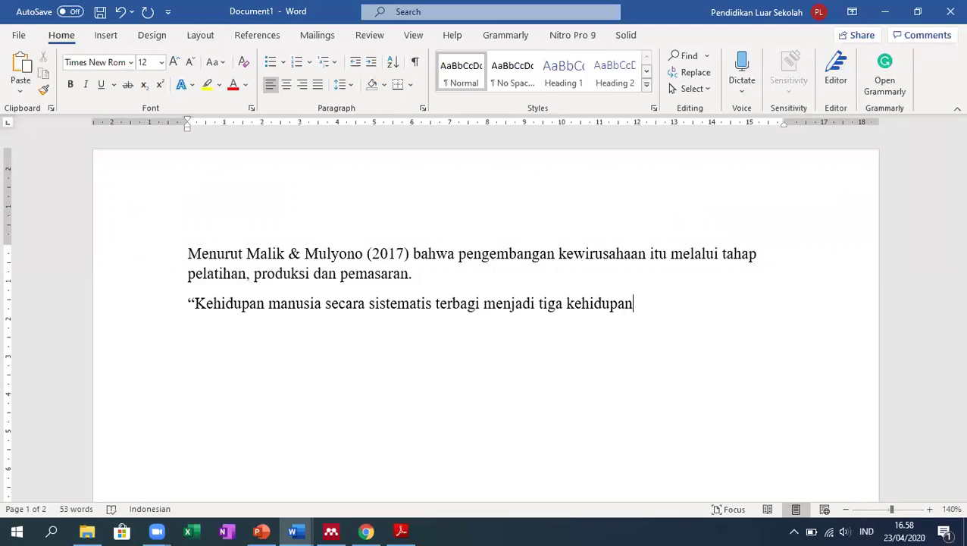
{"action": "key", "text": "BackSpace"}
{"action": "key", "text": "BackSpace"}
{"action": "key", "text": "BackSpace"}
{"action": "key", "text": "BackSpace"}
{"action": "key", "text": "BackSpace"}
{"action": "key", "text": "BackSpace"}
{"action": "key", "text": "BackSpace"}
{"action": "key", "text": "BackSpace"}
{"action": "key", "text": "BackSpace"}
{"action": "key", "text": "BackSpace"}
{"action": "type", "text": "bentuk pengala"}
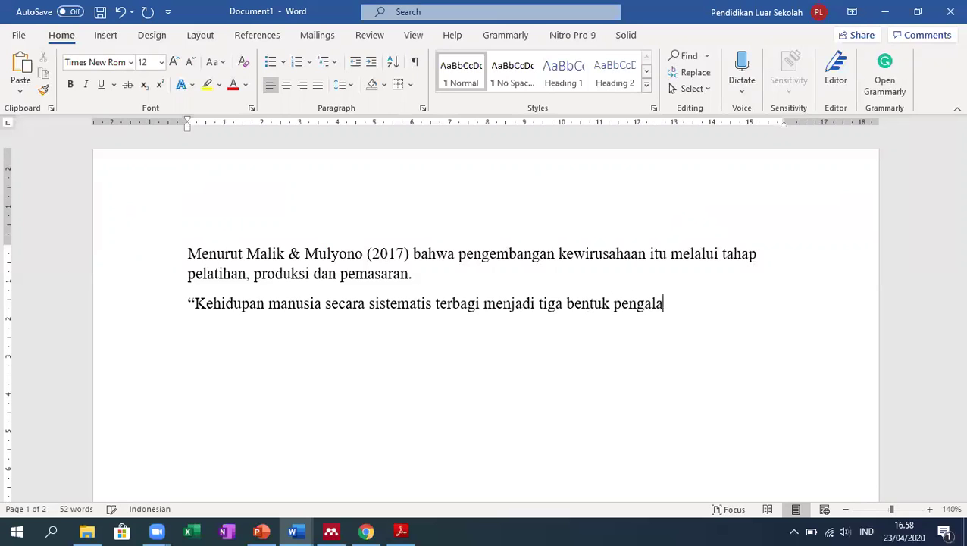
{"action": "type", "text": "man, yaitu"}
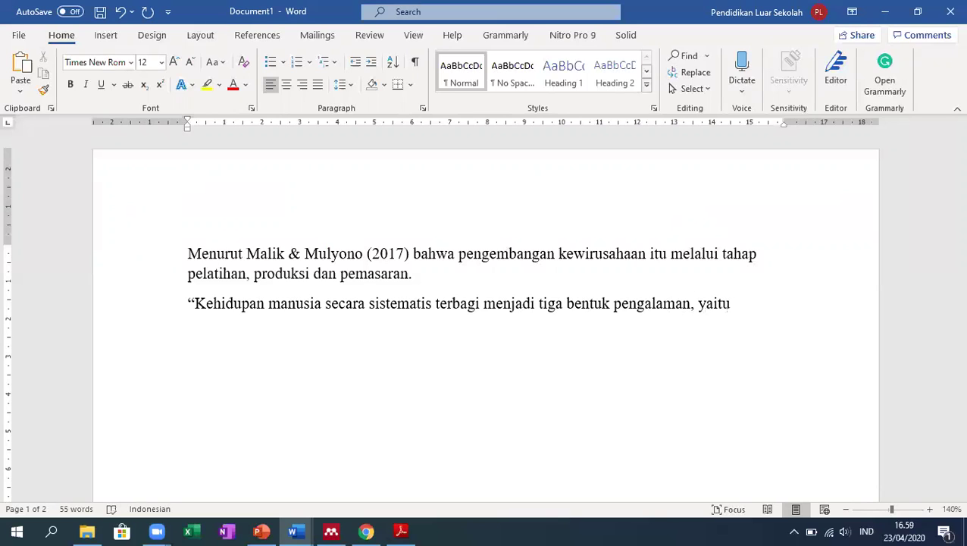
- Finish the quotation with ": pra kelahiran, pasca kelahiran (menjalani kehidupan) serta kematian" and a closing quotation mark
{"action": "type", "text": ": pra kelahiran"}
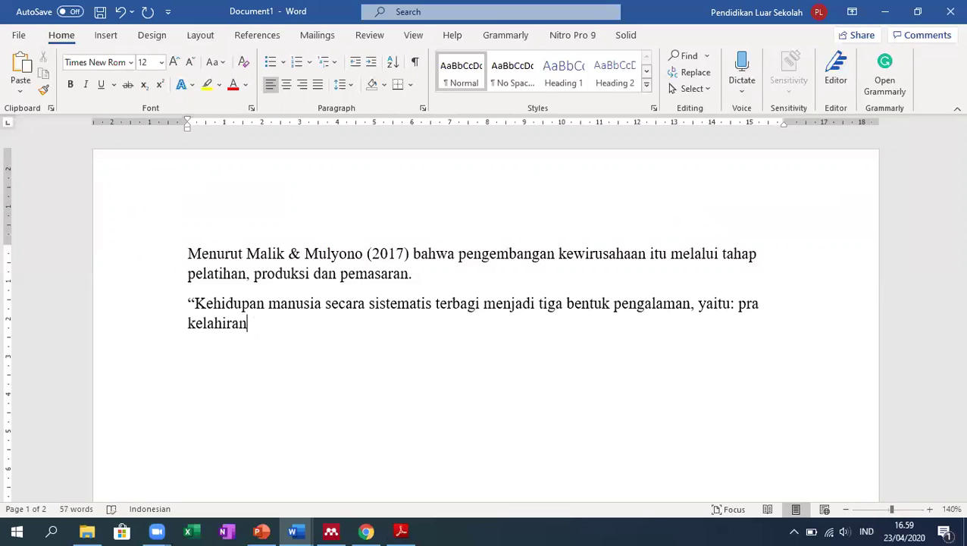
{"action": "type", "text": ", pasca kelahiran"}
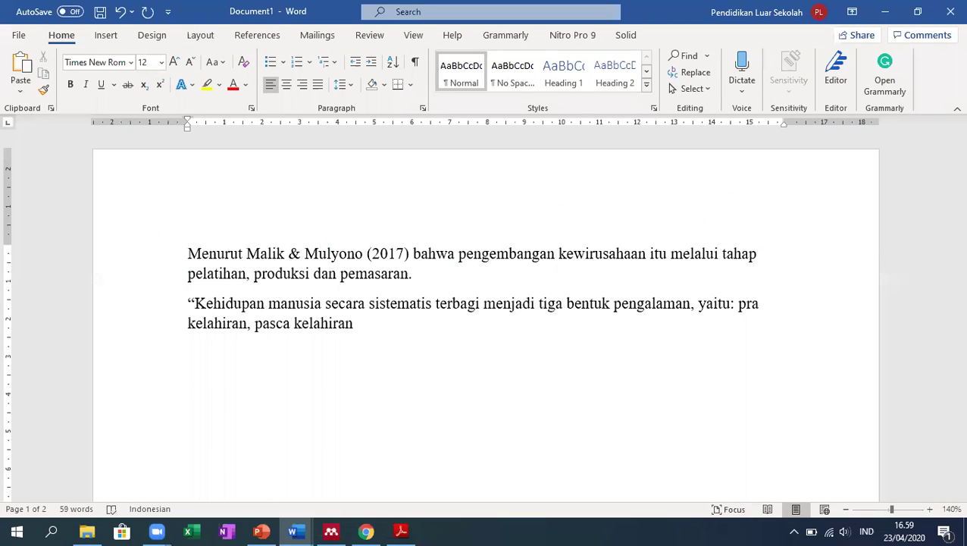
{"action": "type", "text": " (menjalani ke"}
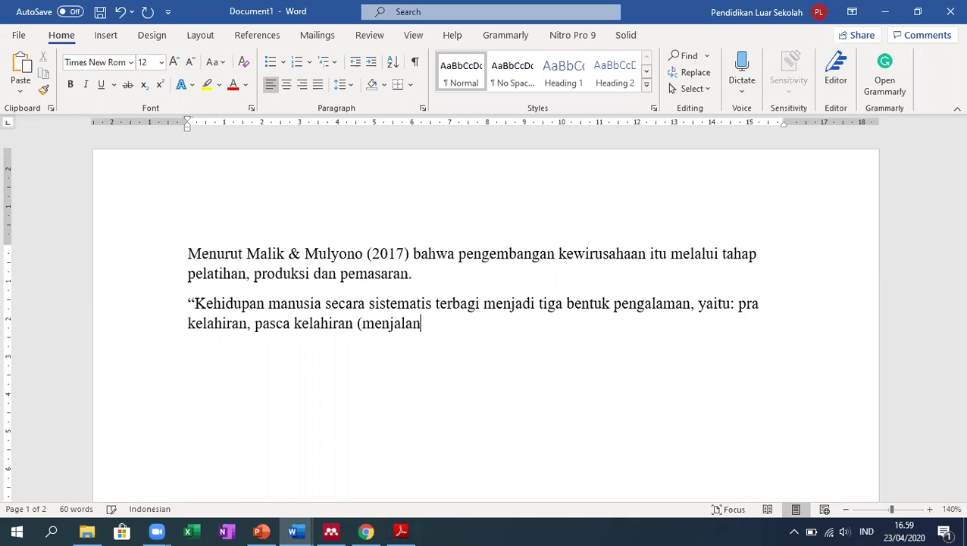
{"action": "type", "text": "hidupan)"}
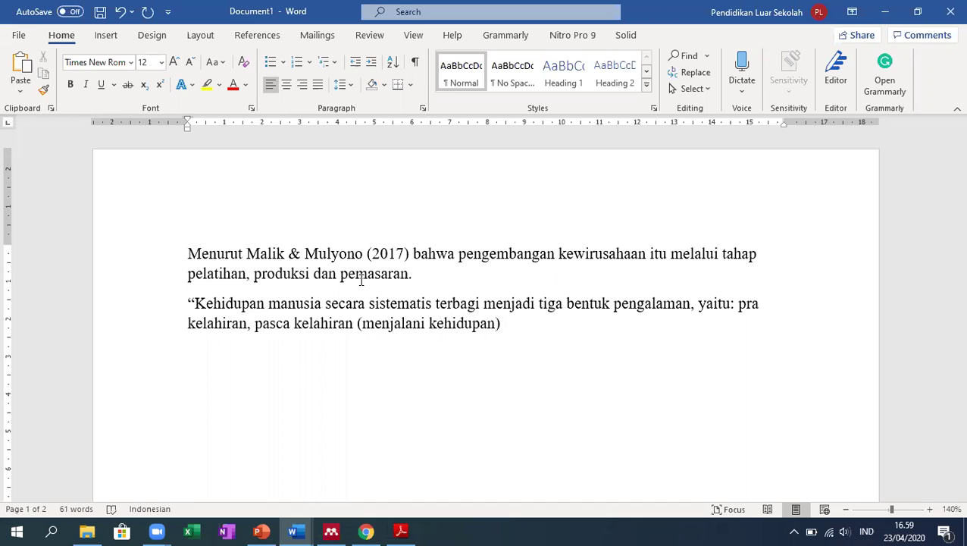
{"action": "type", "text": " serta kematian"}
{"action": "key", "text": "BackSpace"}
{"action": "key", "text": "BackSpace"}
{"action": "key", "text": "BackSpace"}
{"action": "key", "text": "BackSpace"}
{"action": "type", "text": "tian"}
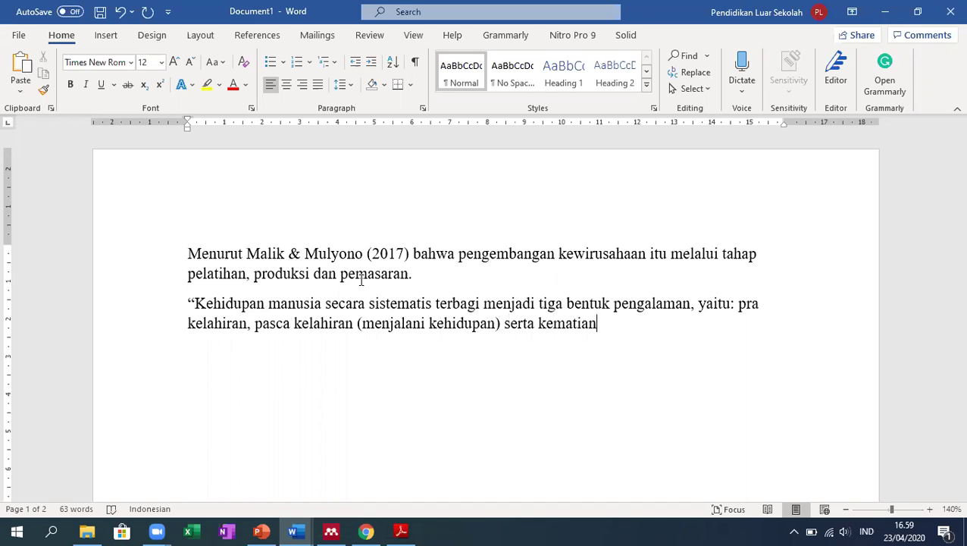
{"action": "type", "text": ":"}
- Start inserting a Mendeley citation at the end of the direct quotation
{"action": "left_click", "coordinate": [270, 31]}
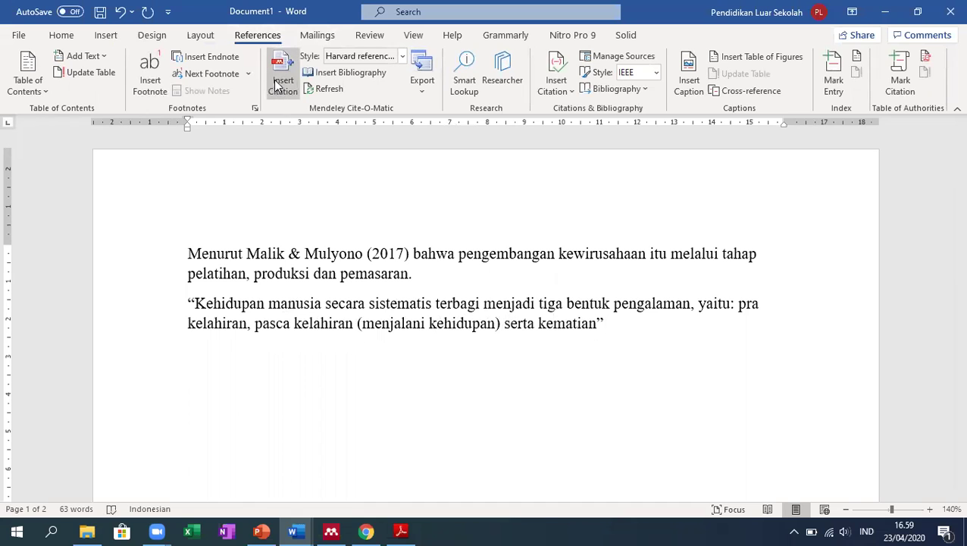
{"action": "left_click", "coordinate": [278, 82]}
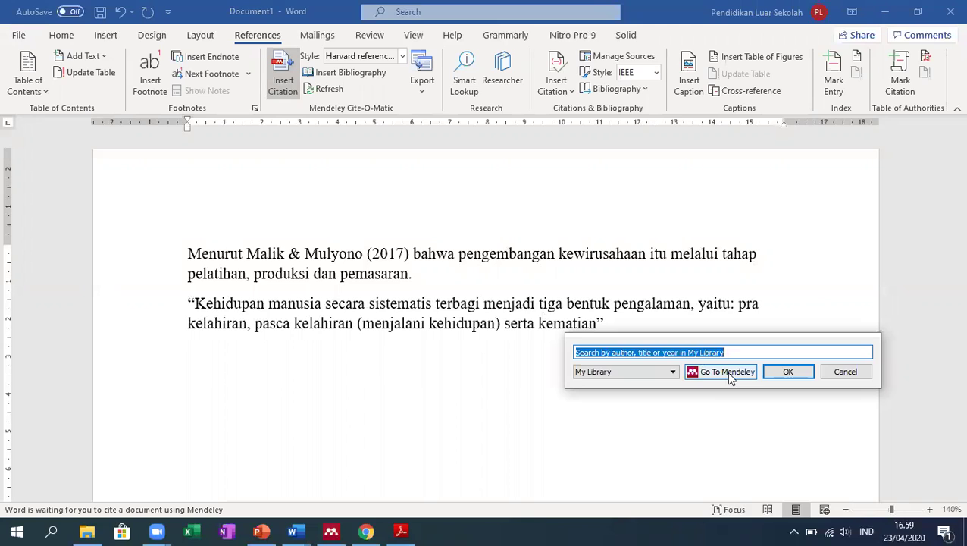
{"action": "left_click_drag", "start_coordinate": [738, 354], "coordinate": [571, 345]}
{"action": "type", "text": "malik"}
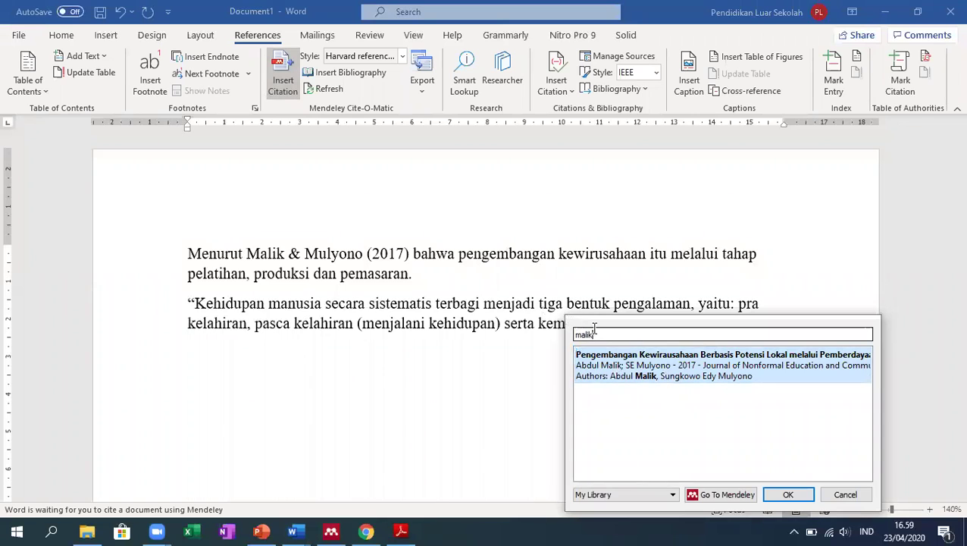
{"action": "left_click_drag", "start_coordinate": [594, 334], "coordinate": [555, 343]}
{"action": "key", "text": "BackSpace"}
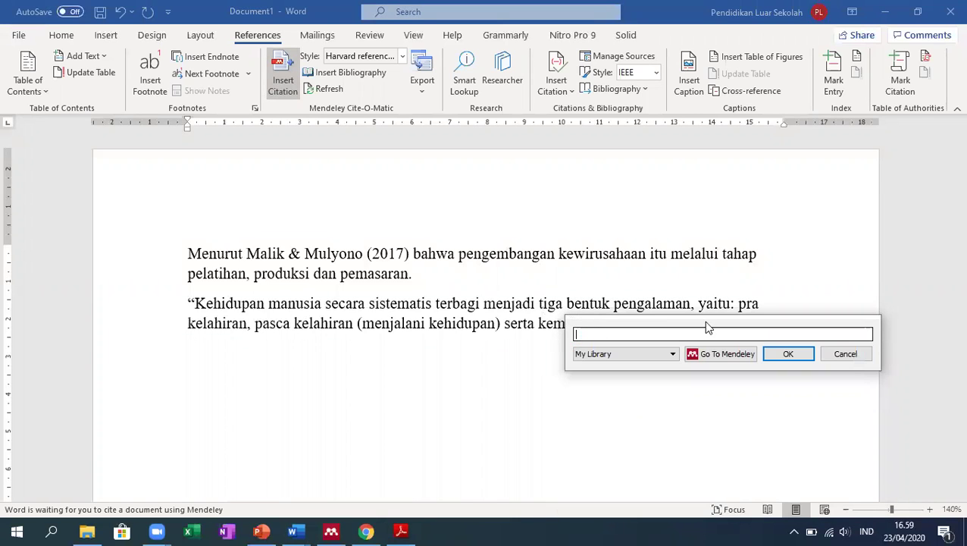
- Cite the selected book "Pendidikan keluarga: Konsep dan strategi" from the Mendeley library after the quotation and end the sentence with a period
{"action": "left_click", "coordinate": [732, 354]}
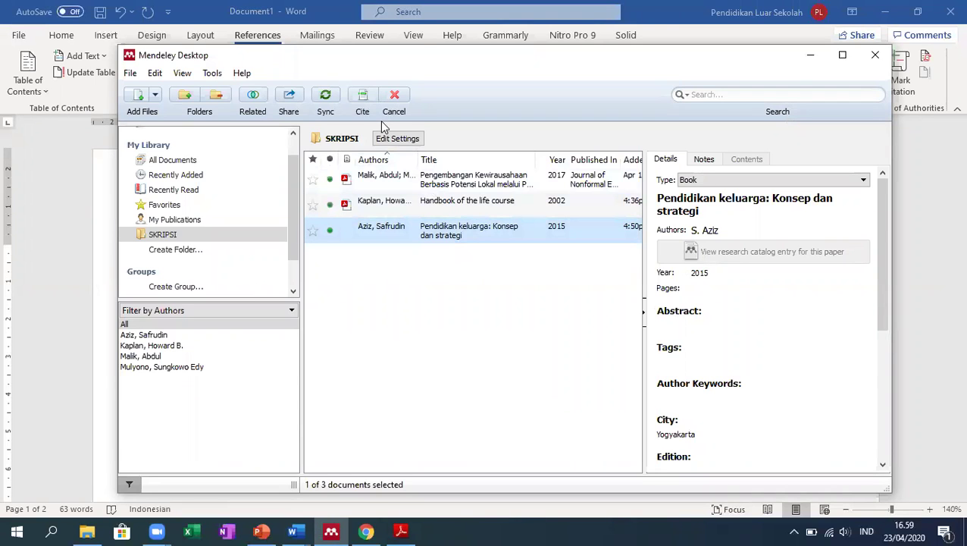
{"action": "left_click", "coordinate": [363, 100]}
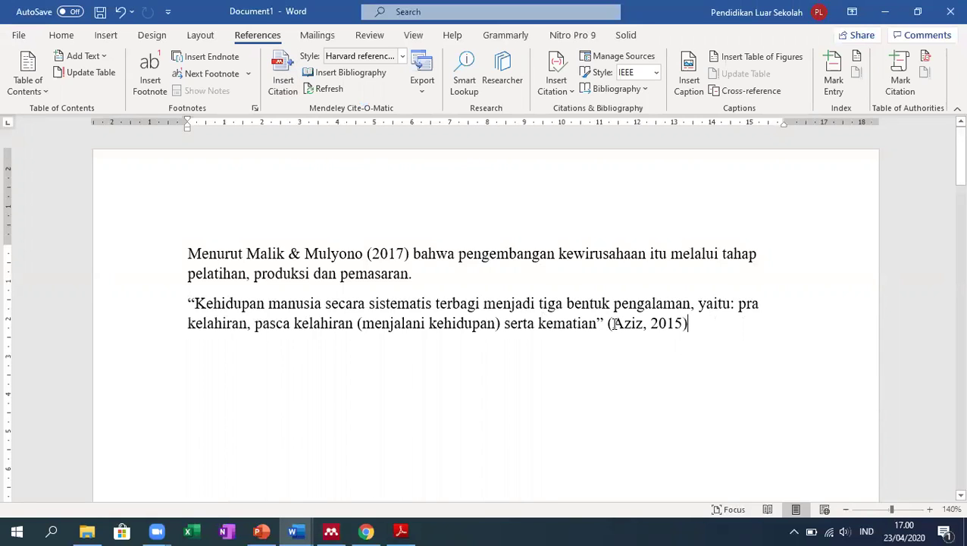
{"action": "type", "text": "."}
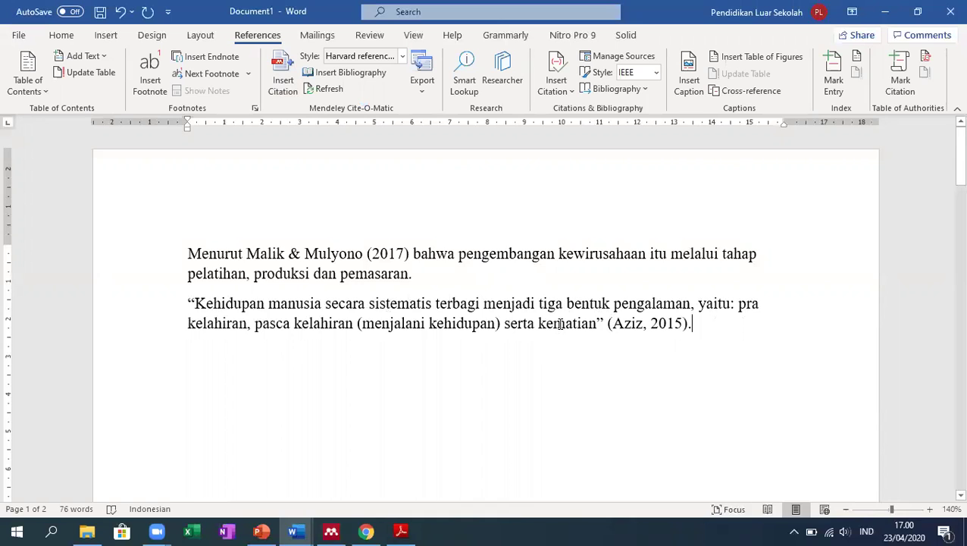
- Justify the bibliography entries under DAFTAR PUSTAKA and give them a hanging indent of 1 cm
{"action": "scroll", "coordinate": [564, 322], "scroll_direction": "down", "scroll_amount": 12}
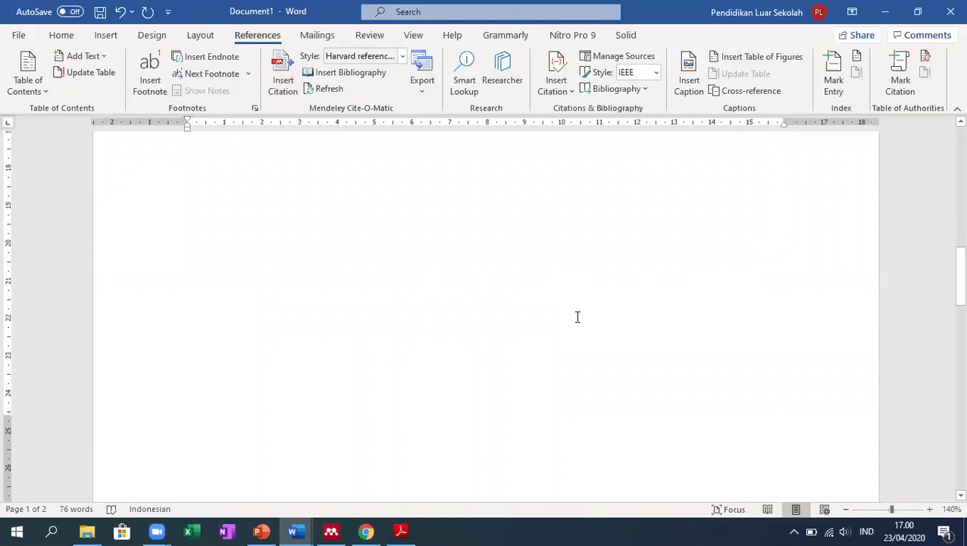
{"action": "scroll", "coordinate": [577, 317], "scroll_direction": "down", "scroll_amount": 5}
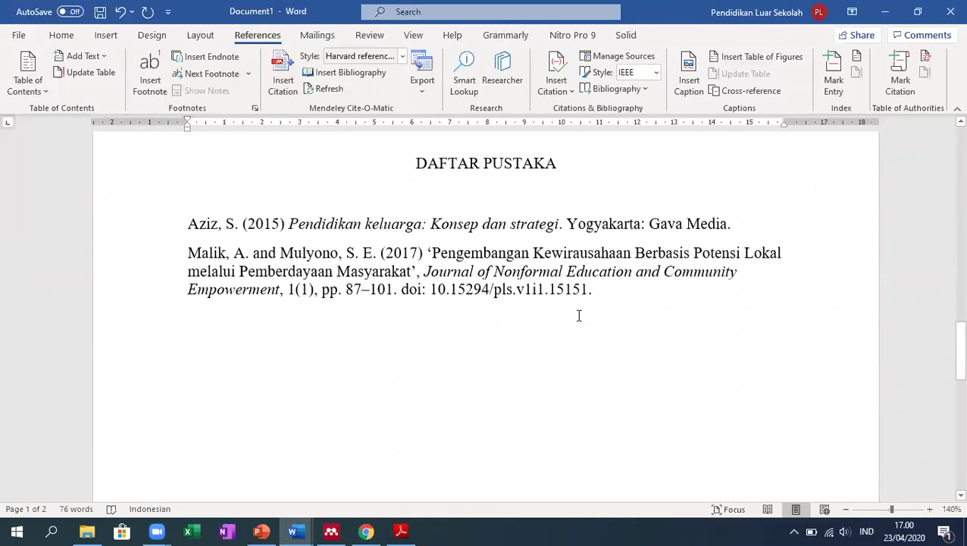
{"action": "left_click", "coordinate": [192, 225]}
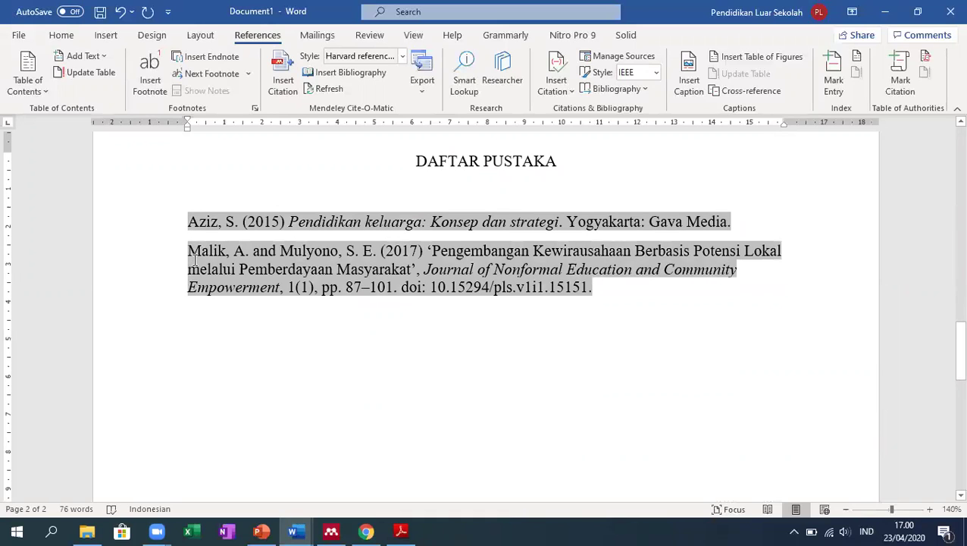
{"action": "left_click_drag", "start_coordinate": [189, 222], "coordinate": [691, 352]}
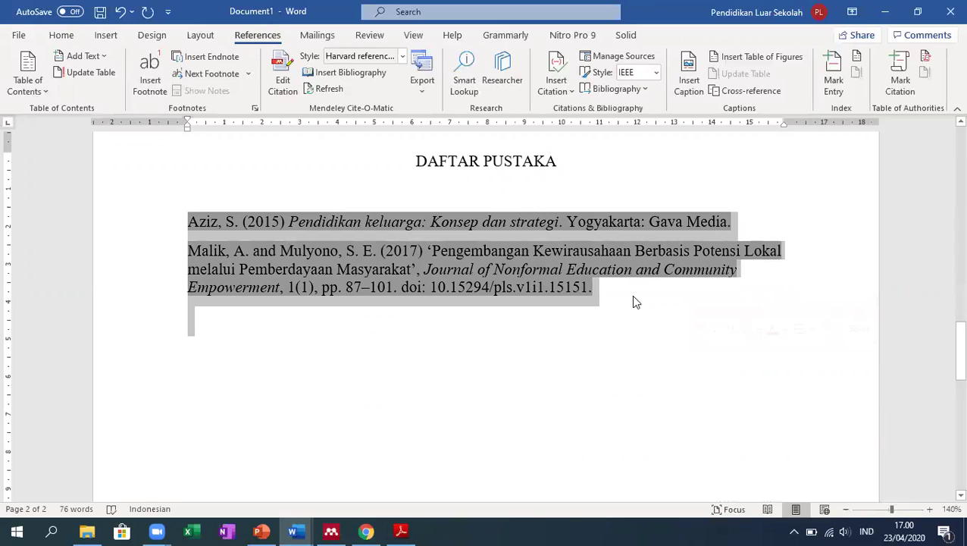
{"action": "left_click", "coordinate": [64, 36]}
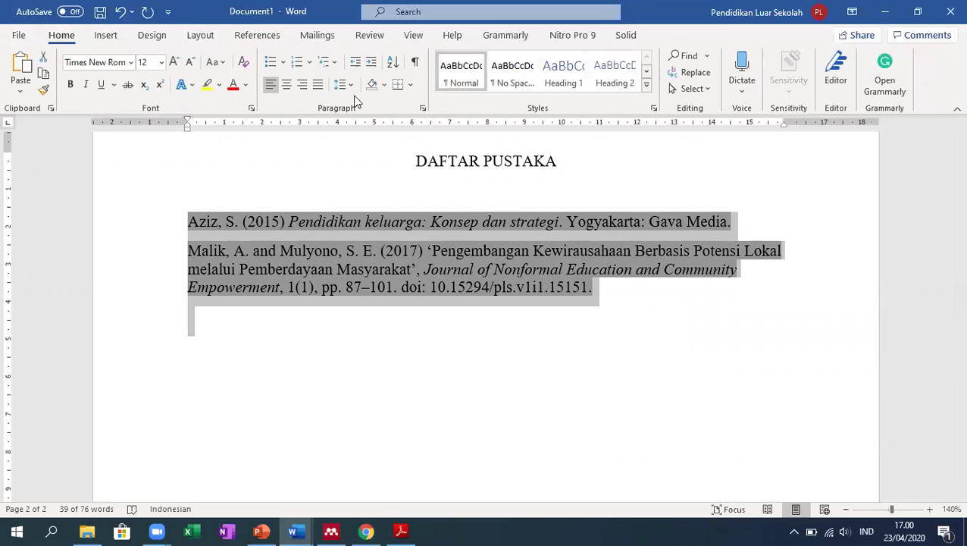
{"action": "left_click", "coordinate": [318, 84]}
{"action": "left_click_drag", "start_coordinate": [189, 126], "coordinate": [223, 128]}
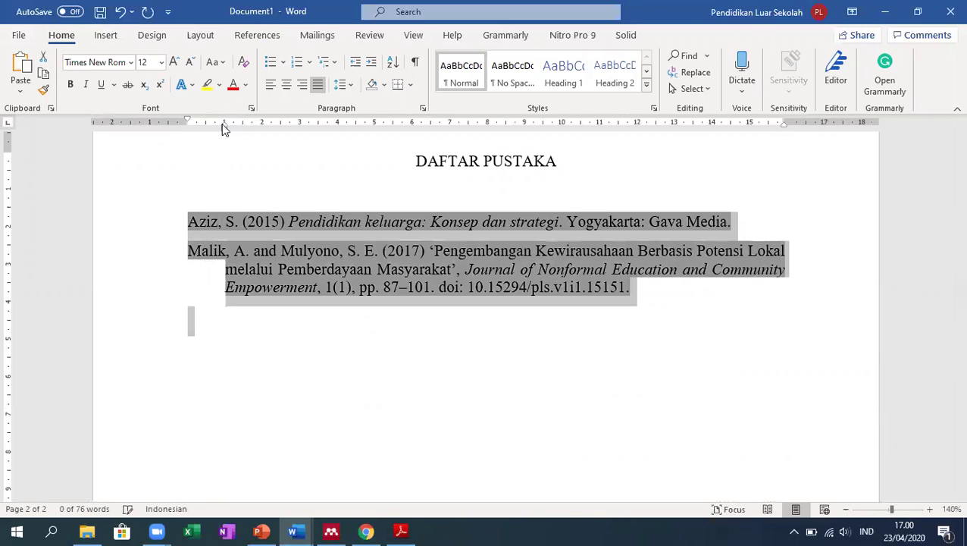
{"action": "left_click", "coordinate": [343, 84]}
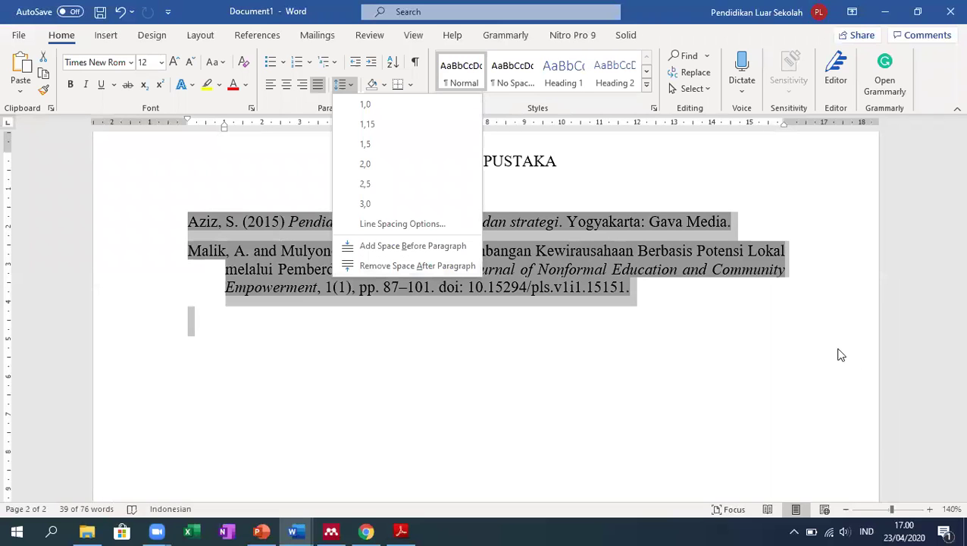
{"action": "left_click", "coordinate": [645, 296]}
{"action": "left_click", "coordinate": [644, 296]}
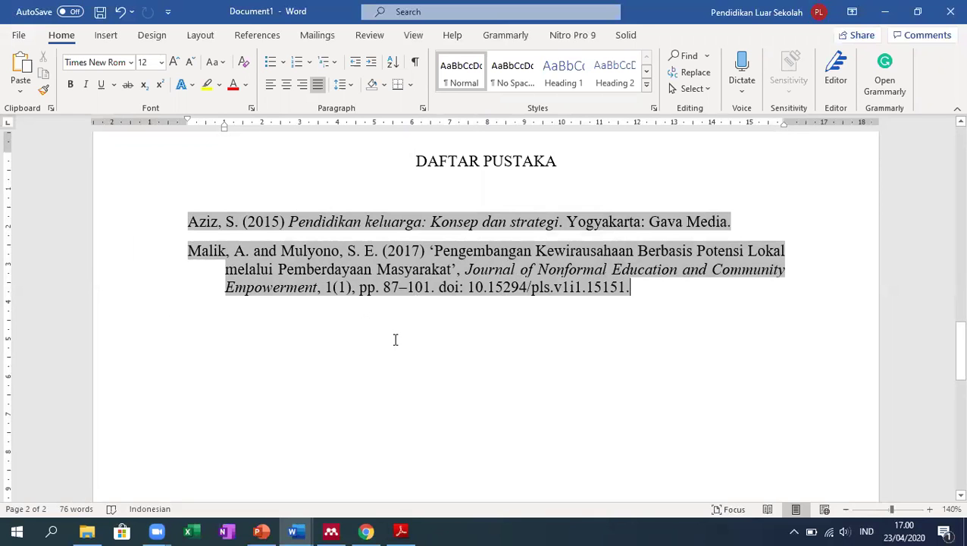
{"action": "left_click", "coordinate": [395, 339]}
{"action": "key", "text": "ctrl+z"}
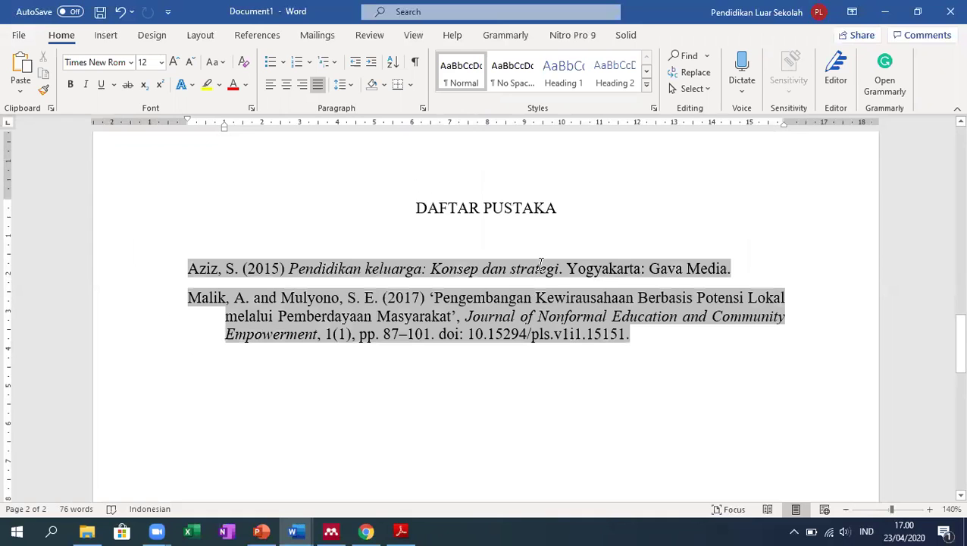
- Review the two cited sentences, then switch to the writing guide PDF in Adobe Reader and read section 6.2.1.1 Kutipan Pendek
{"action": "scroll", "coordinate": [611, 321], "scroll_direction": "up", "scroll_amount": 10}
{"action": "scroll", "coordinate": [553, 356], "scroll_direction": "up", "scroll_amount": 3}
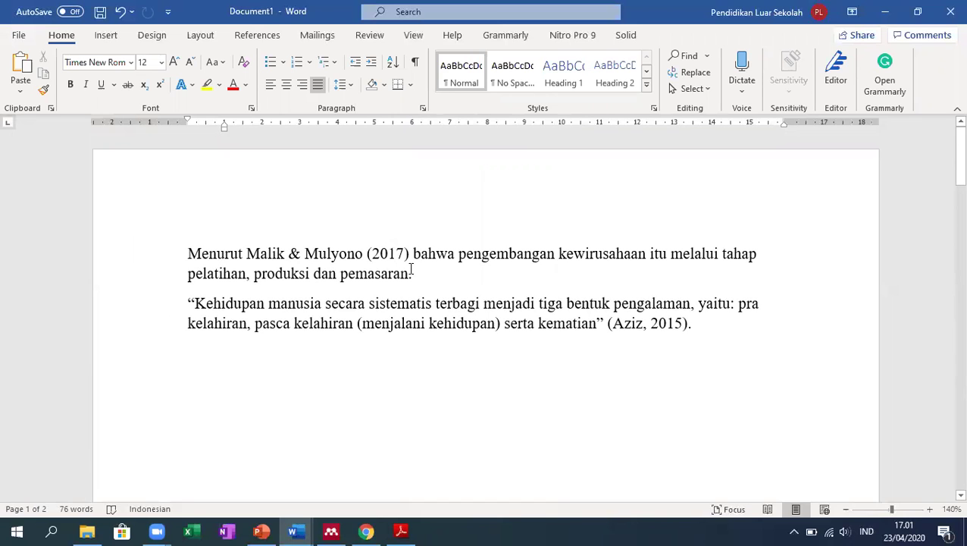
{"action": "left_click", "coordinate": [402, 530]}
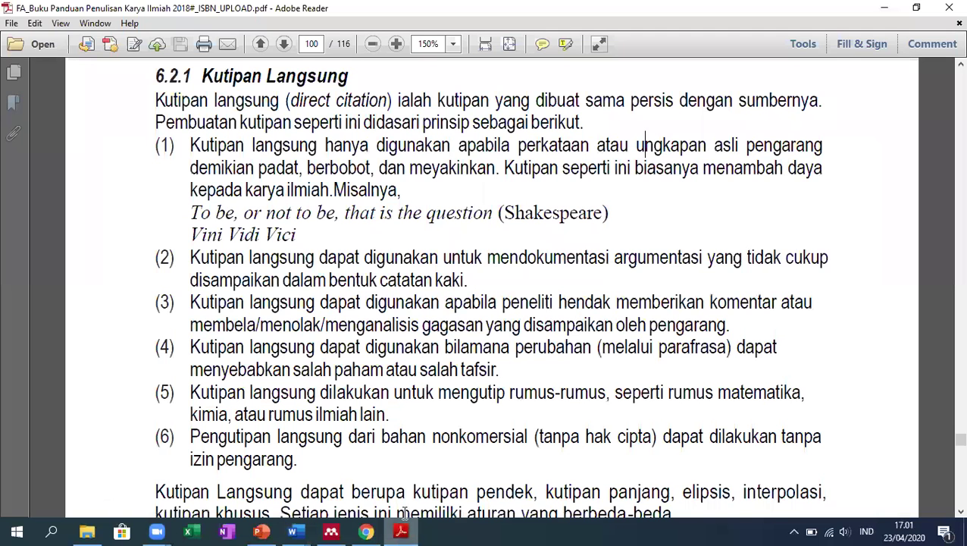
{"action": "scroll", "coordinate": [412, 199], "scroll_direction": "down", "scroll_amount": 3}
{"action": "scroll", "coordinate": [412, 200], "scroll_direction": "down", "scroll_amount": 2}
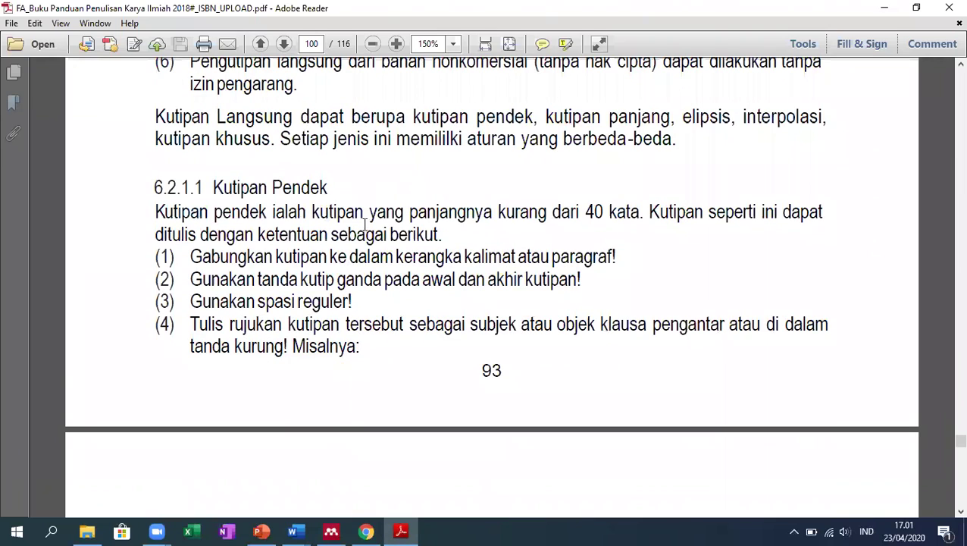
{"action": "scroll", "coordinate": [355, 235], "scroll_direction": "down", "scroll_amount": 1}
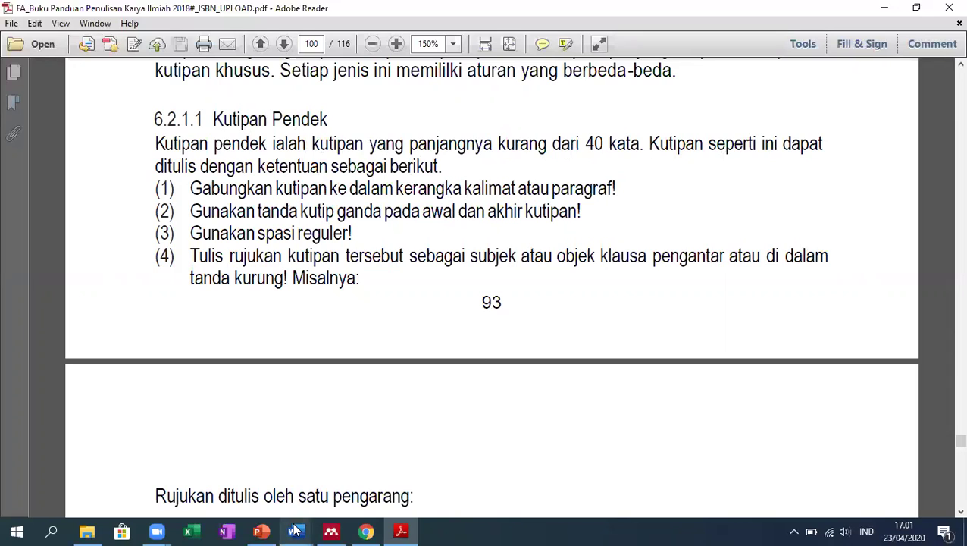
- Switch to the edited journal article in Word and select the yellow-highlighted quotation beginning "Melalui PNF dapat" to check its word count
{"action": "mouse_move", "coordinate": [292, 531]}
{"action": "left_click", "coordinate": [228, 504]}
{"action": "scroll", "coordinate": [940, 477], "scroll_direction": "up", "scroll_amount": 5}
{"action": "left_click_drag", "start_coordinate": [943, 479], "coordinate": [947, 176]}
{"action": "left_click", "coordinate": [369, 251]}
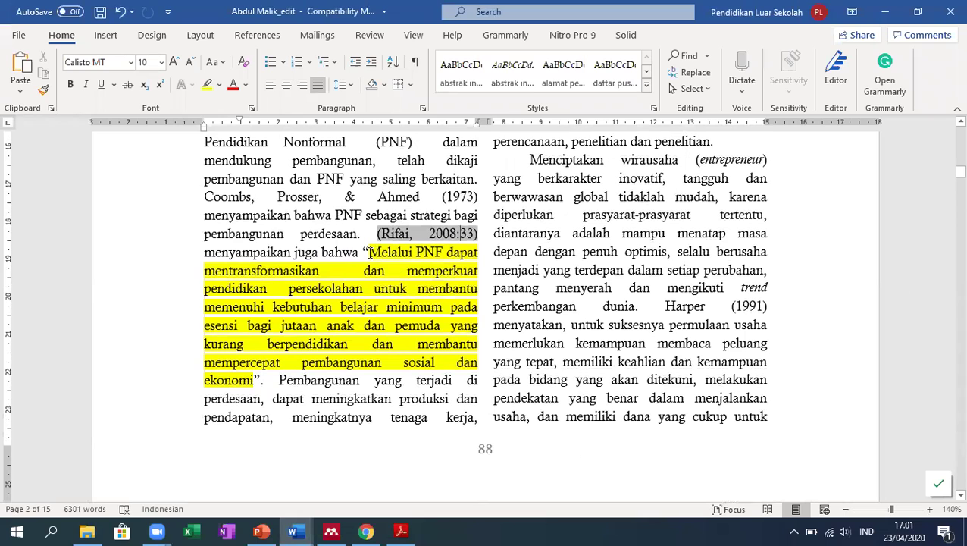
{"action": "left_click_drag", "start_coordinate": [369, 252], "coordinate": [257, 378]}
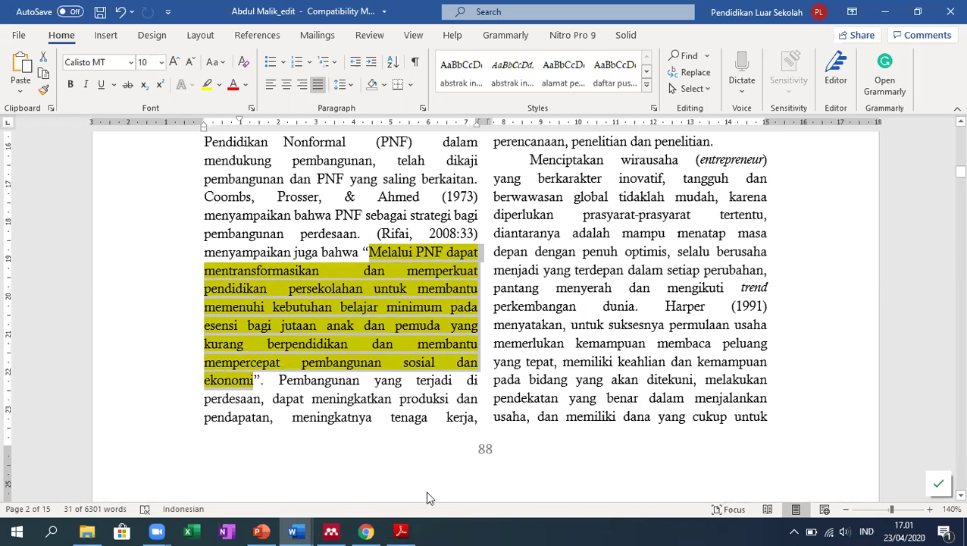
- Compare the highlighted quotation in the article with the Kutipan Pendek rules on length and double quotation marks in the guide PDF
{"action": "left_click", "coordinate": [401, 530]}
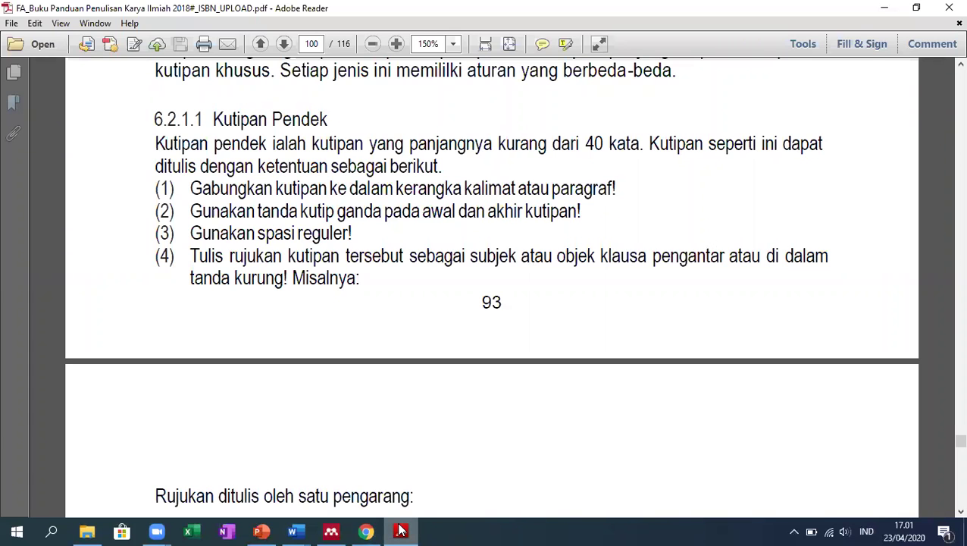
{"action": "left_click", "coordinate": [401, 531]}
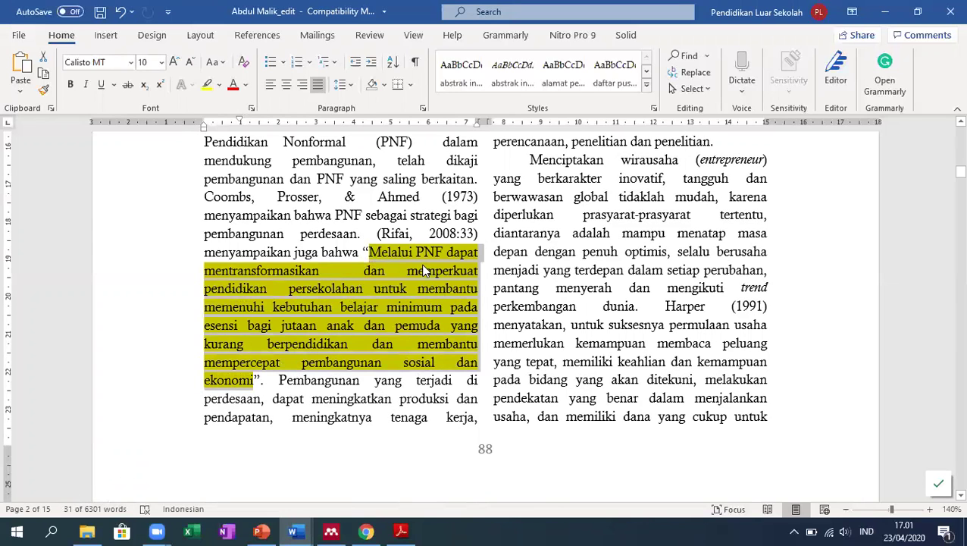
{"action": "left_click", "coordinate": [402, 530]}
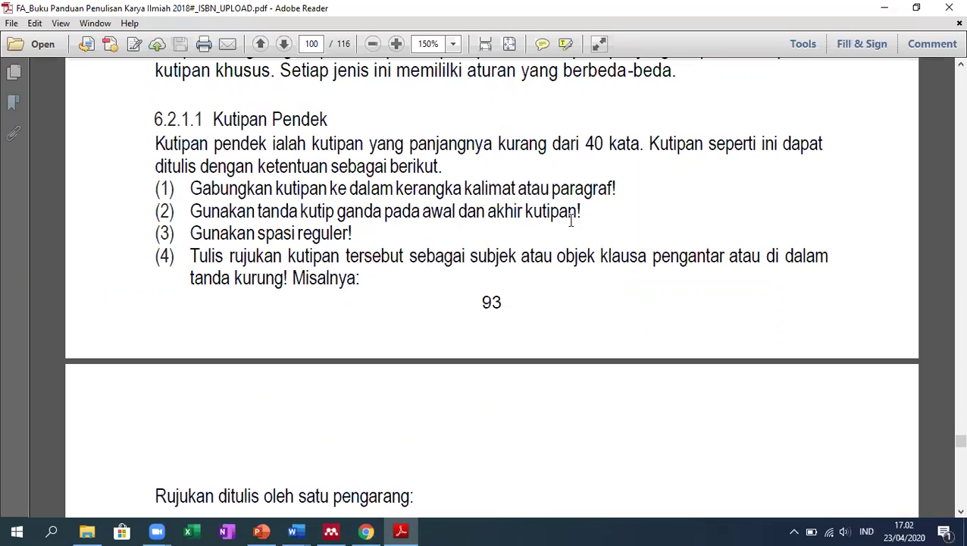
{"action": "left_click", "coordinate": [297, 531]}
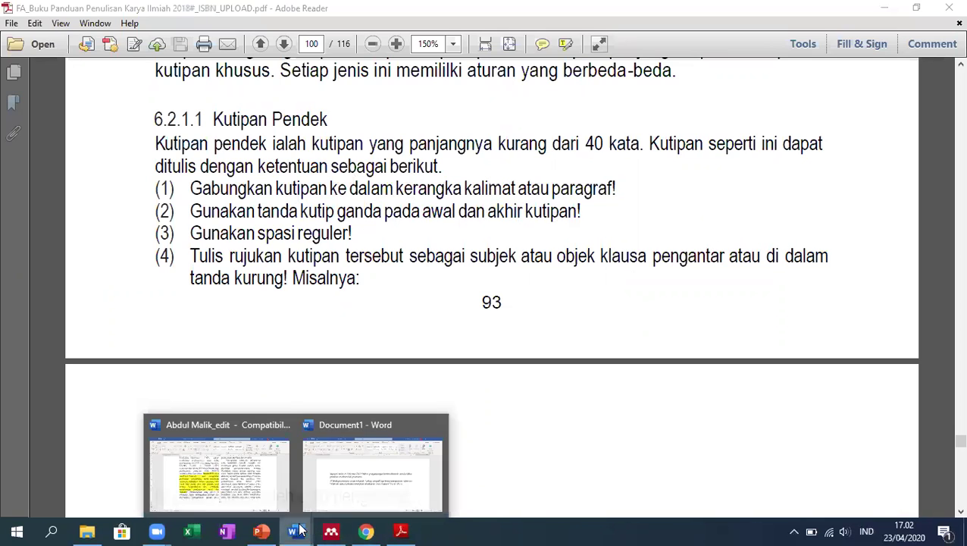
{"action": "left_click", "coordinate": [242, 485]}
{"action": "left_click", "coordinate": [366, 253]}
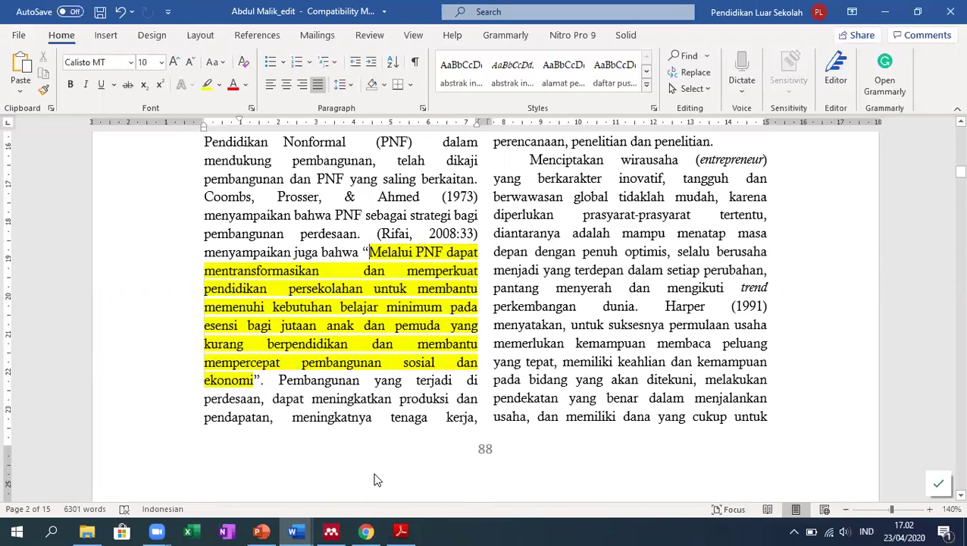
{"action": "left_click", "coordinate": [401, 531]}
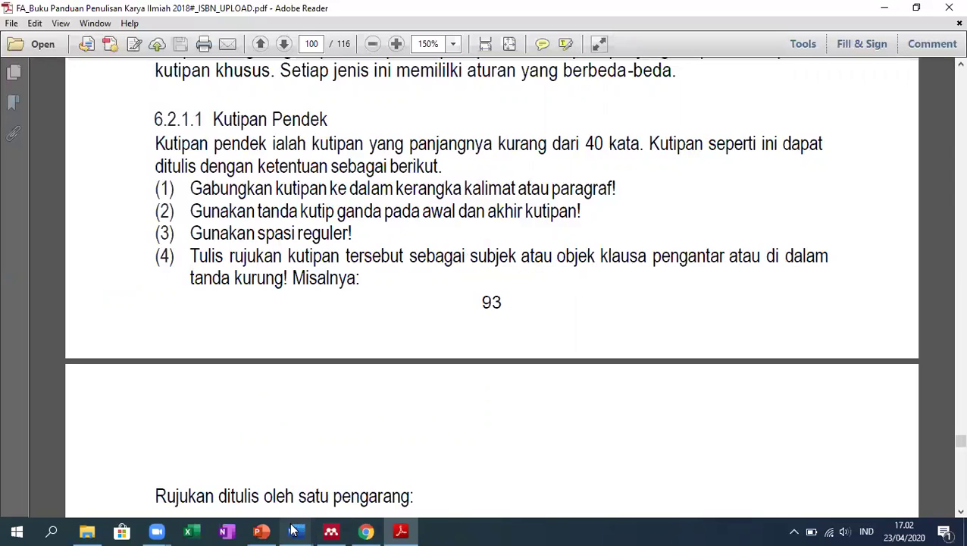
- In the Word article, rewrite the citation before "menyampaikan juga bahwa" with only "2008:33" in parentheses and no comma, and decline Mendeley's reference import
{"action": "mouse_move", "coordinate": [295, 531]}
{"action": "left_click", "coordinate": [249, 497]}
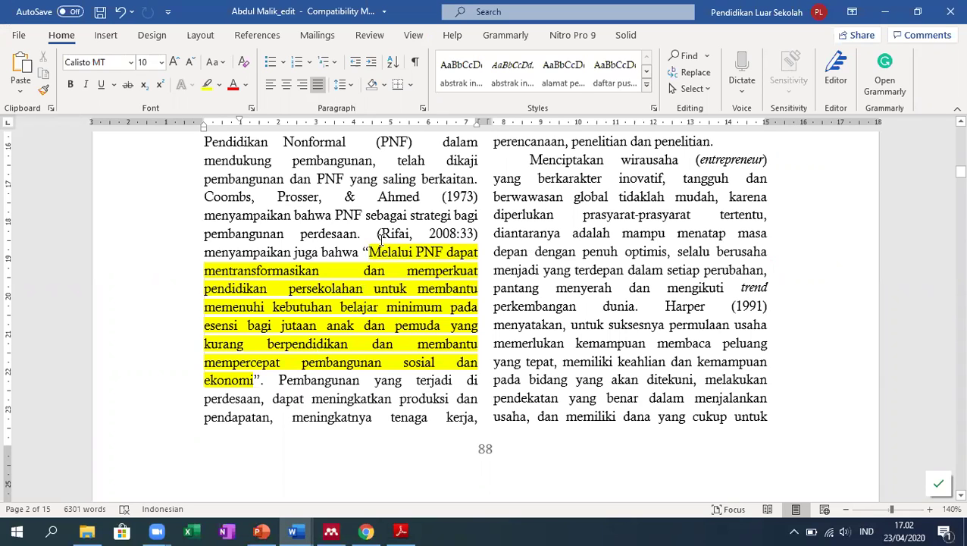
{"action": "left_click", "coordinate": [383, 232]}
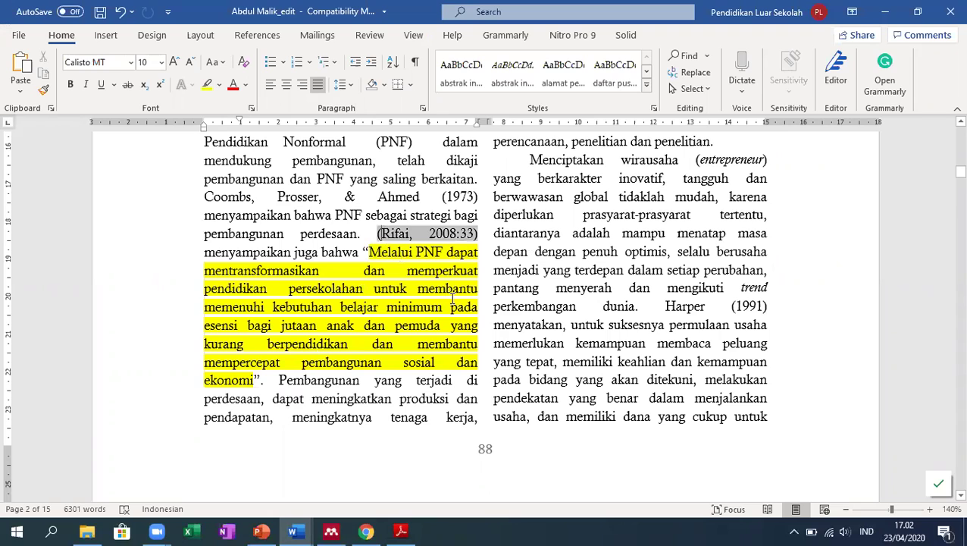
{"action": "key", "text": "BackSpace"}
{"action": "left_click", "coordinate": [407, 233]}
{"action": "key", "text": "Delete"}
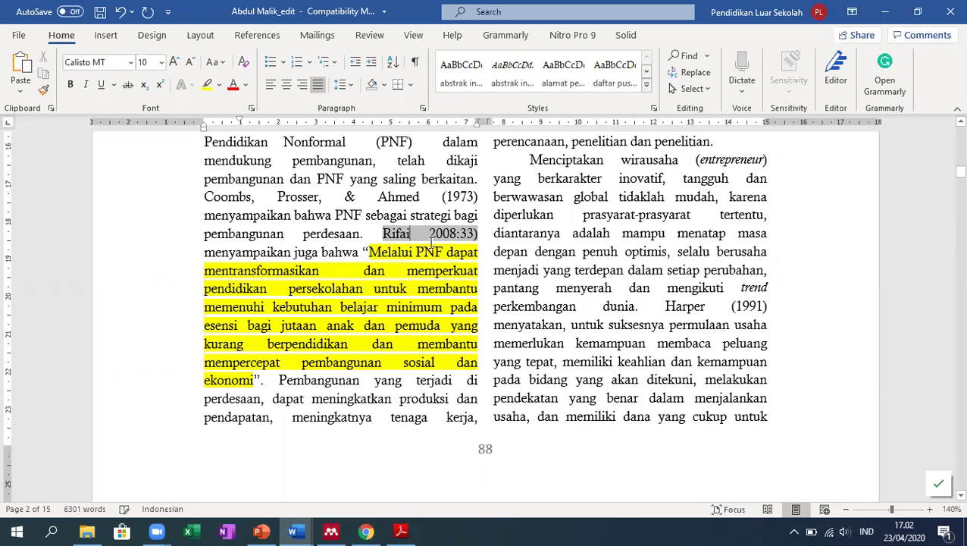
{"action": "type", "text": "("}
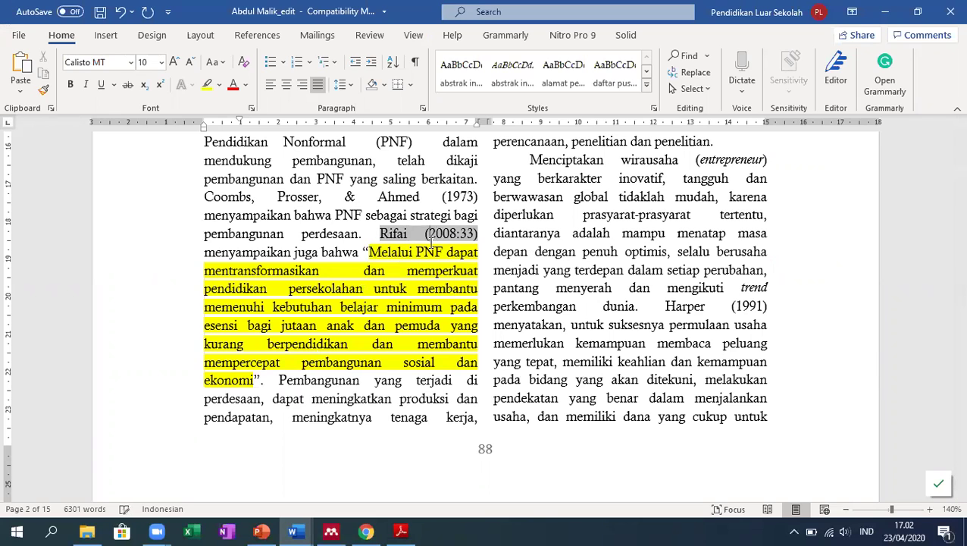
{"action": "left_click", "coordinate": [440, 373]}
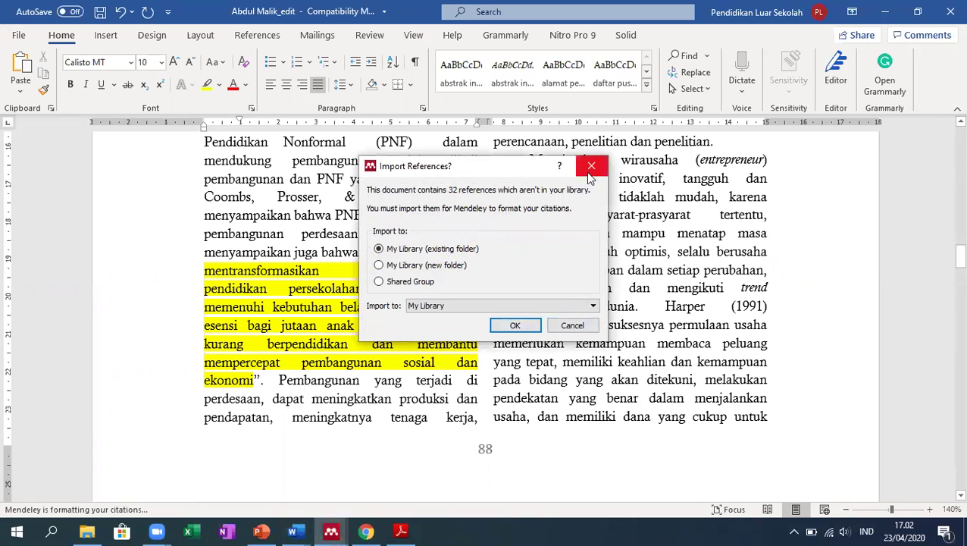
{"action": "left_click", "coordinate": [574, 325]}
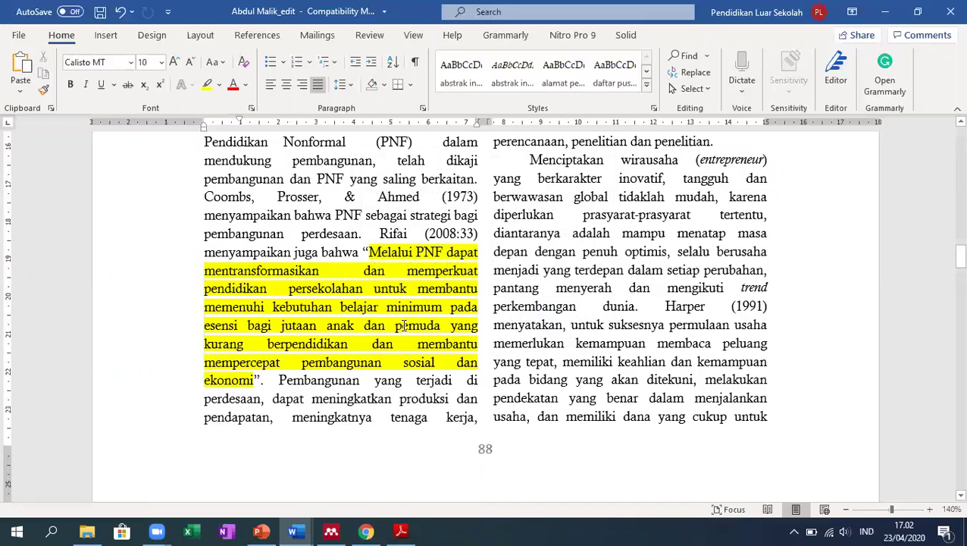
- Read the first single-author example in the guide PDF, select its introductory clause, and compare it with the article's wording before the opening quotation mark
{"action": "left_click", "coordinate": [401, 530]}
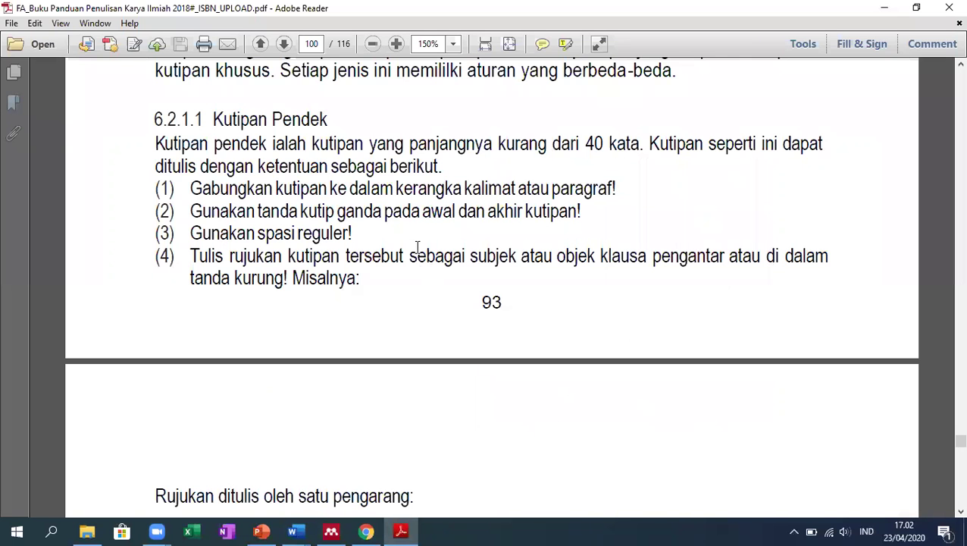
{"action": "scroll", "coordinate": [390, 254], "scroll_direction": "down", "scroll_amount": 8}
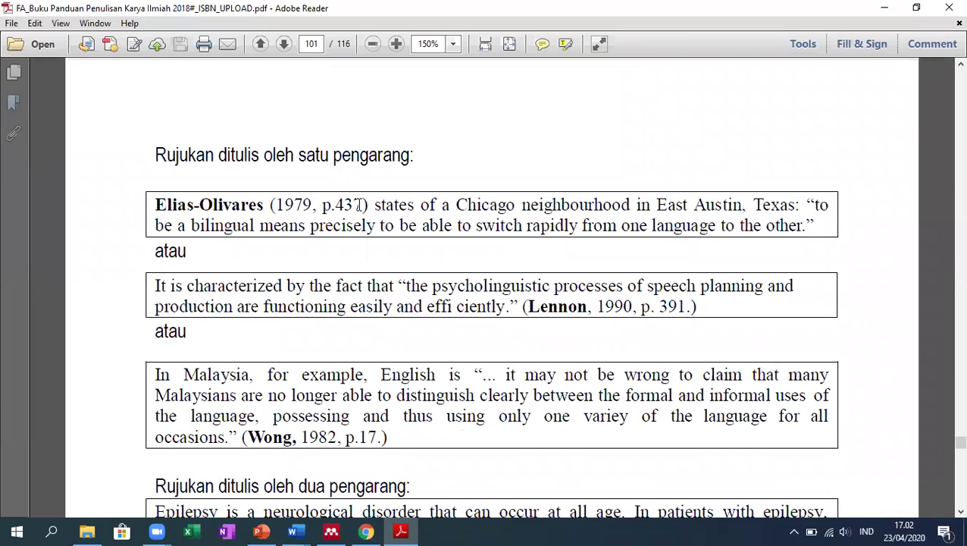
{"action": "left_click_drag", "start_coordinate": [374, 205], "coordinate": [776, 213]}
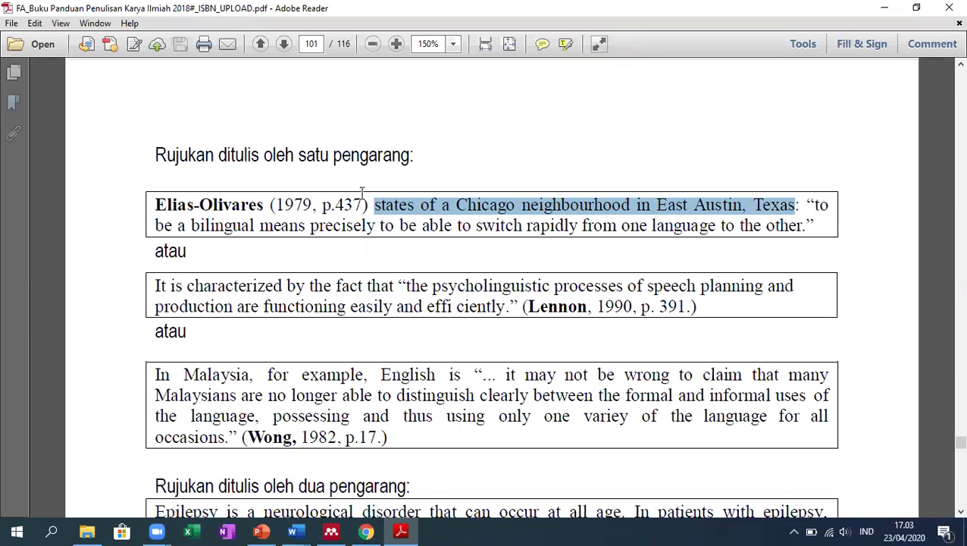
{"action": "mouse_move", "coordinate": [303, 530]}
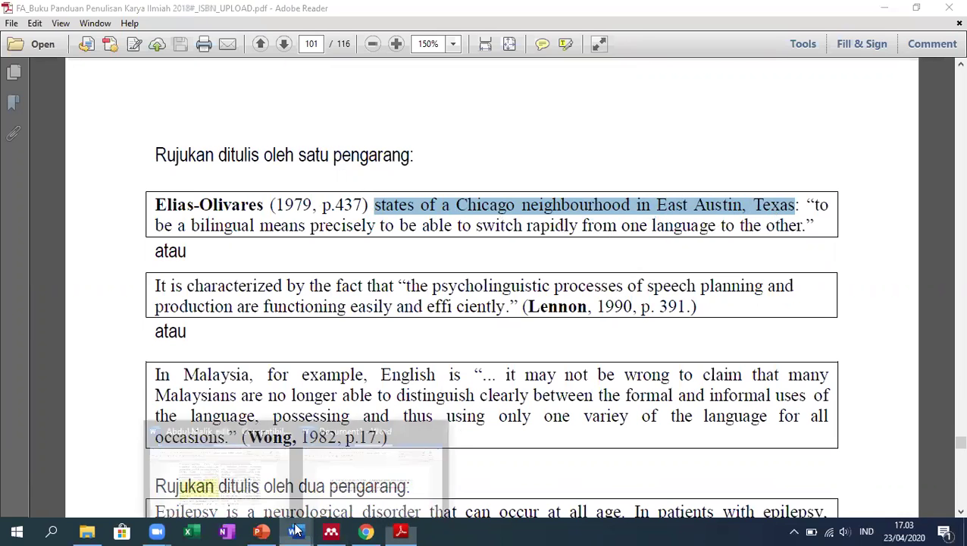
{"action": "left_click", "coordinate": [267, 491]}
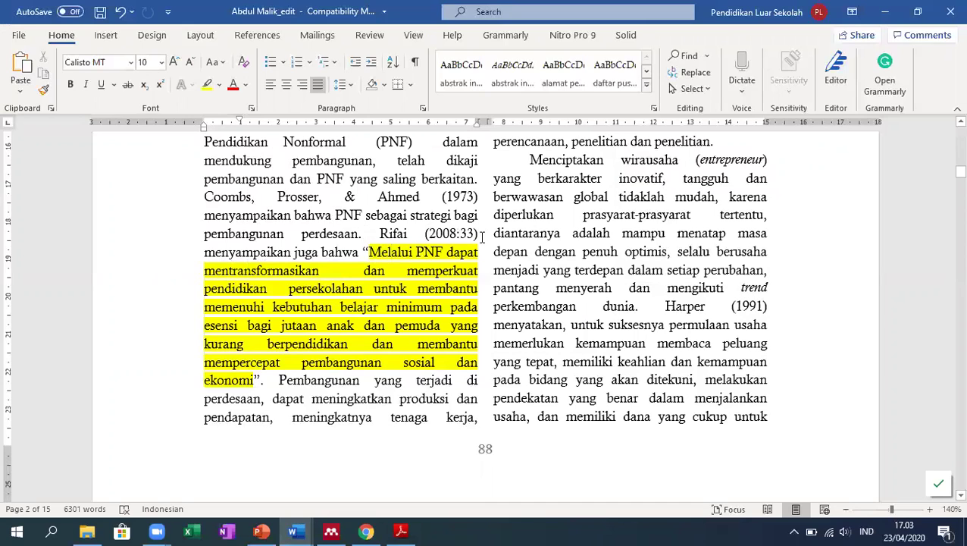
{"action": "left_click", "coordinate": [362, 251]}
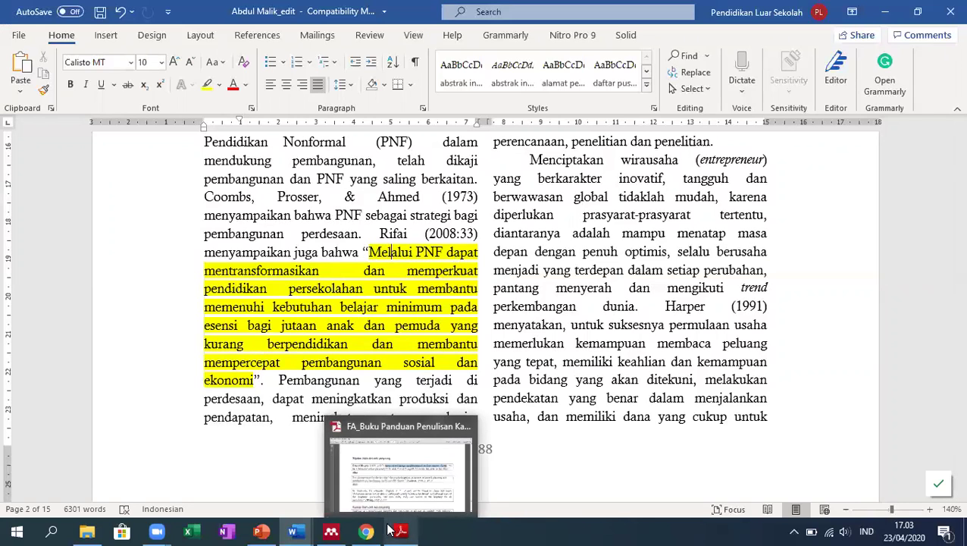
- Return to the guide PDF and examine how the single-author and two-author examples write the year and page number
{"action": "left_click", "coordinate": [404, 497]}
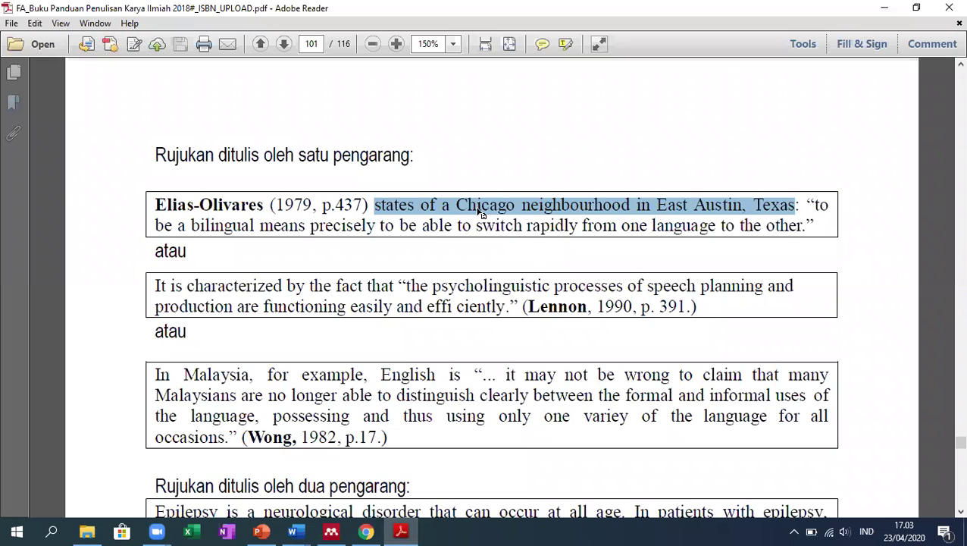
{"action": "scroll", "coordinate": [485, 215], "scroll_direction": "up", "scroll_amount": 6}
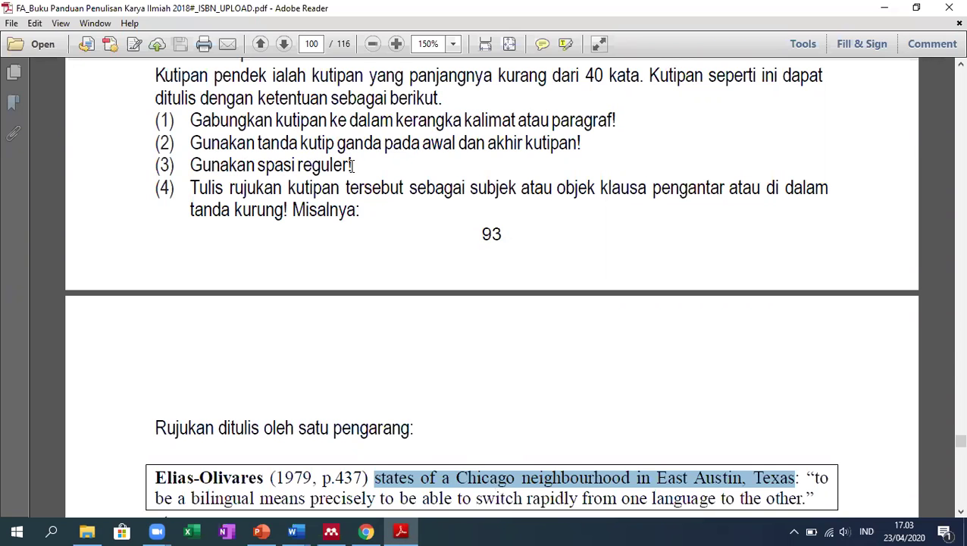
{"action": "scroll", "coordinate": [466, 176], "scroll_direction": "down", "scroll_amount": 7}
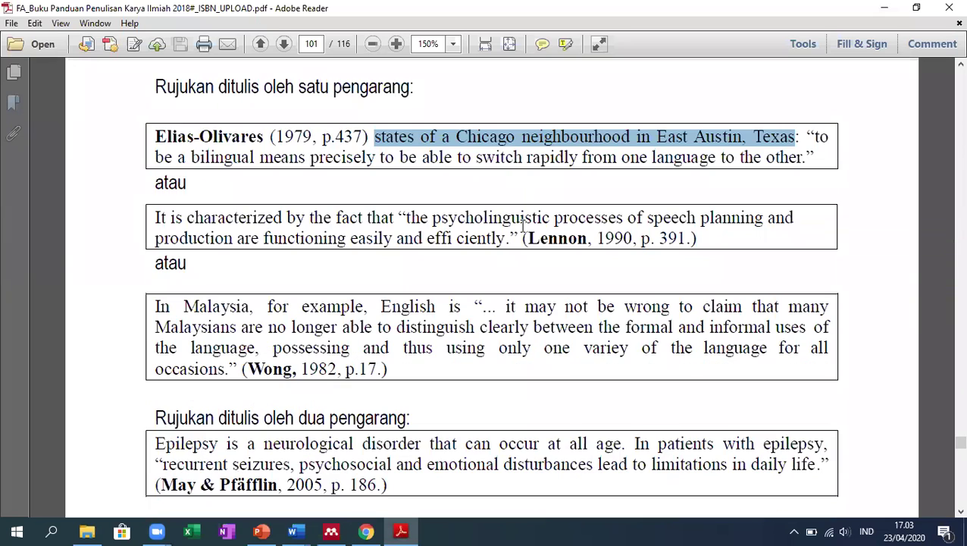
{"action": "scroll", "coordinate": [525, 225], "scroll_direction": "down", "scroll_amount": 1}
{"action": "scroll", "coordinate": [328, 135], "scroll_direction": "up", "scroll_amount": 1}
{"action": "left_click", "coordinate": [294, 136]}
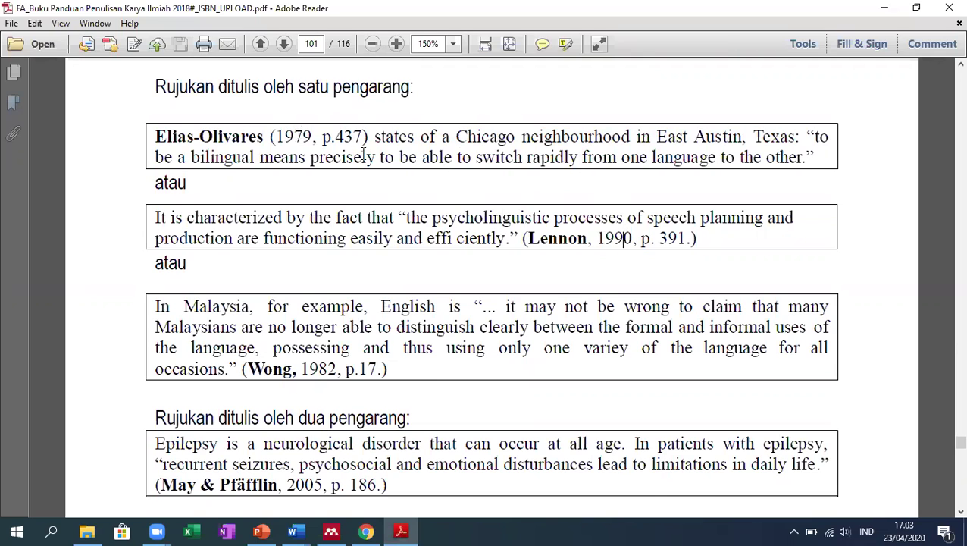
{"action": "scroll", "coordinate": [346, 157], "scroll_direction": "up", "scroll_amount": 1}
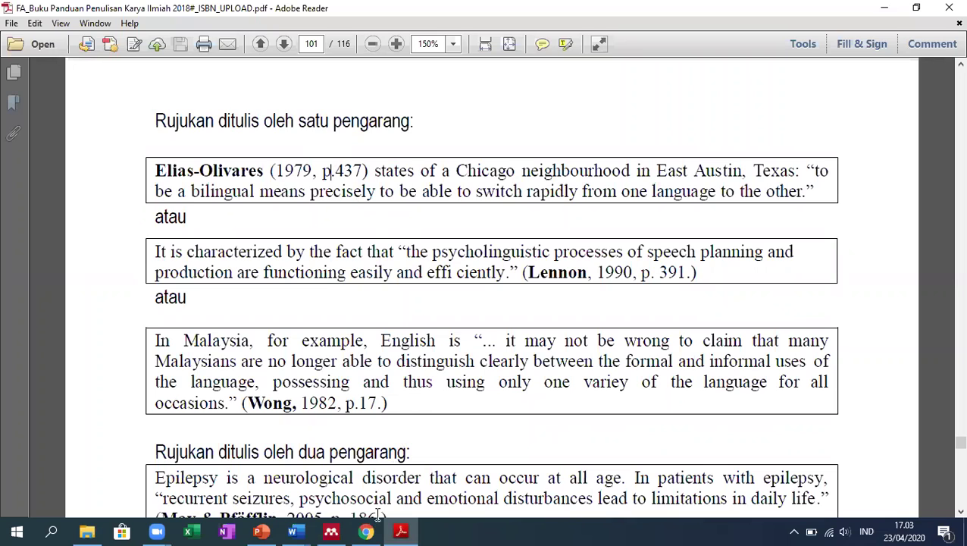
- In the Word article, change the citation before "menyampaikan juga bahwa" to "2008, p.33" in parentheses and accept Mendeley's reference import into My Library
{"action": "mouse_move", "coordinate": [310, 529]}
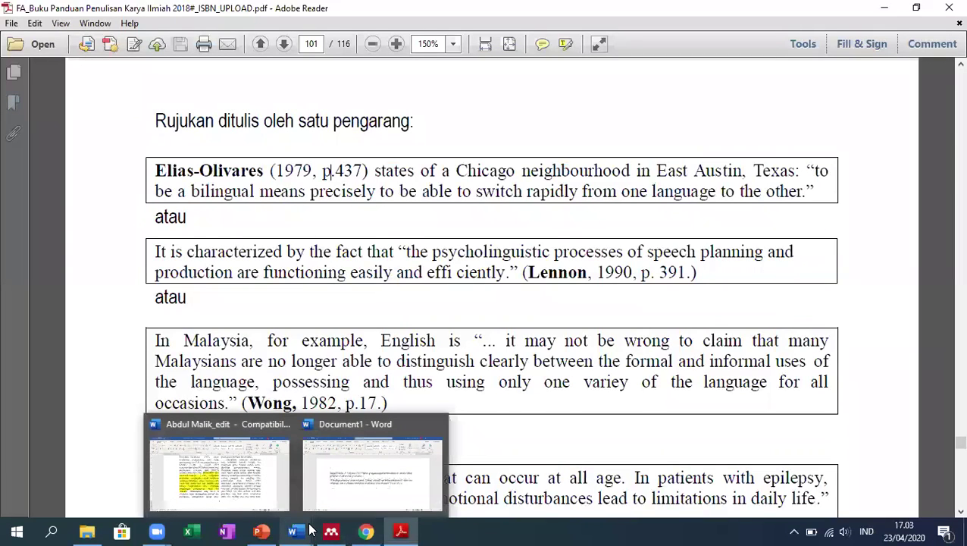
{"action": "left_click", "coordinate": [281, 491]}
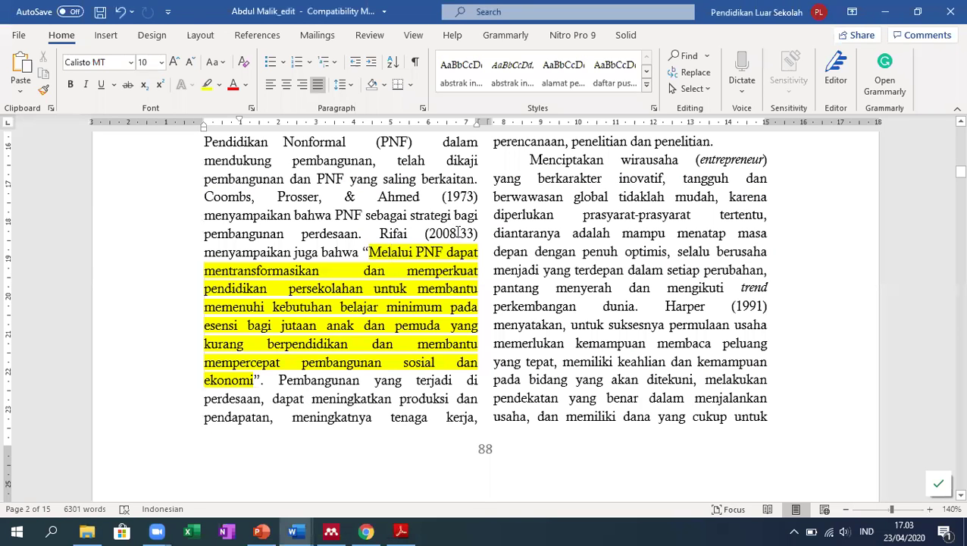
{"action": "left_click_drag", "start_coordinate": [477, 234], "coordinate": [380, 234]}
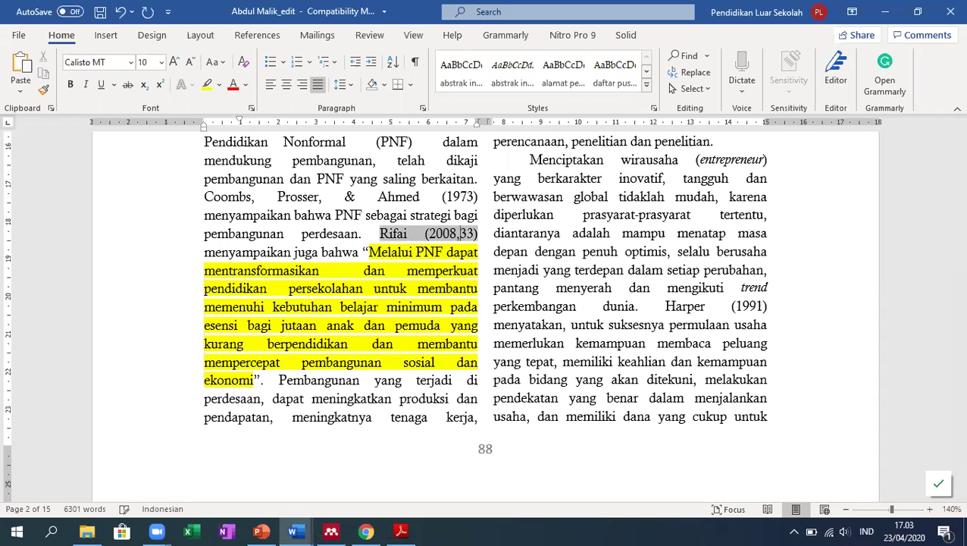
{"action": "type", "text": "p."}
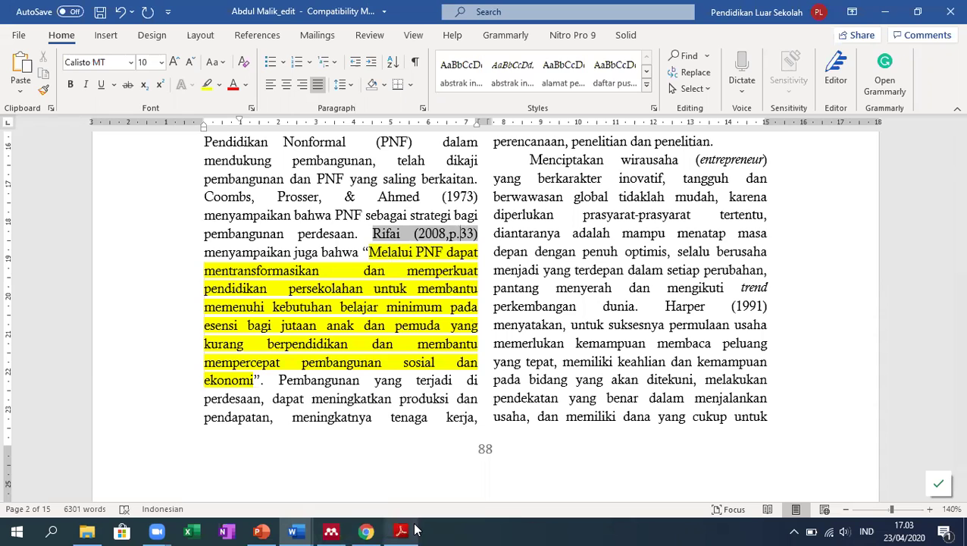
{"action": "mouse_move", "coordinate": [401, 531]}
{"action": "left_click", "coordinate": [410, 479]}
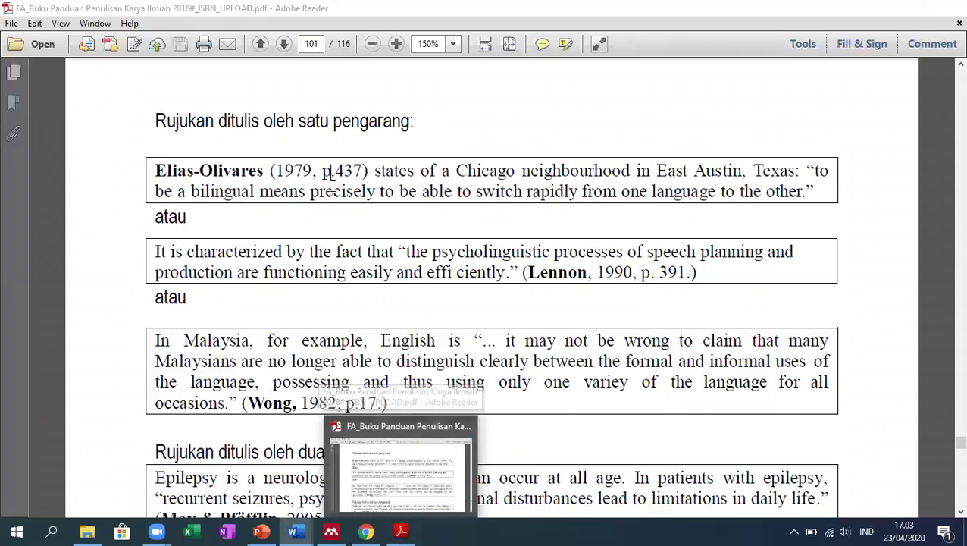
{"action": "left_click", "coordinate": [409, 479]}
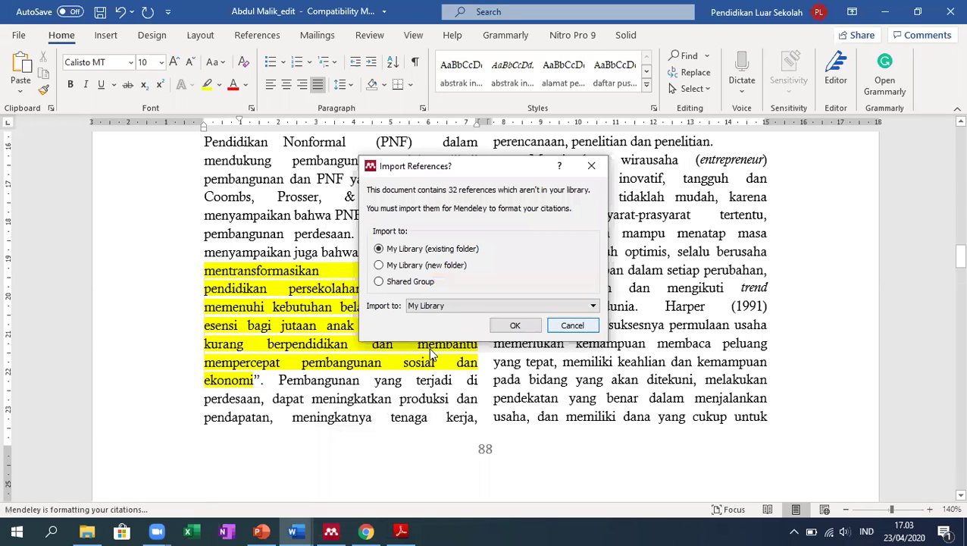
{"action": "left_click", "coordinate": [524, 330]}
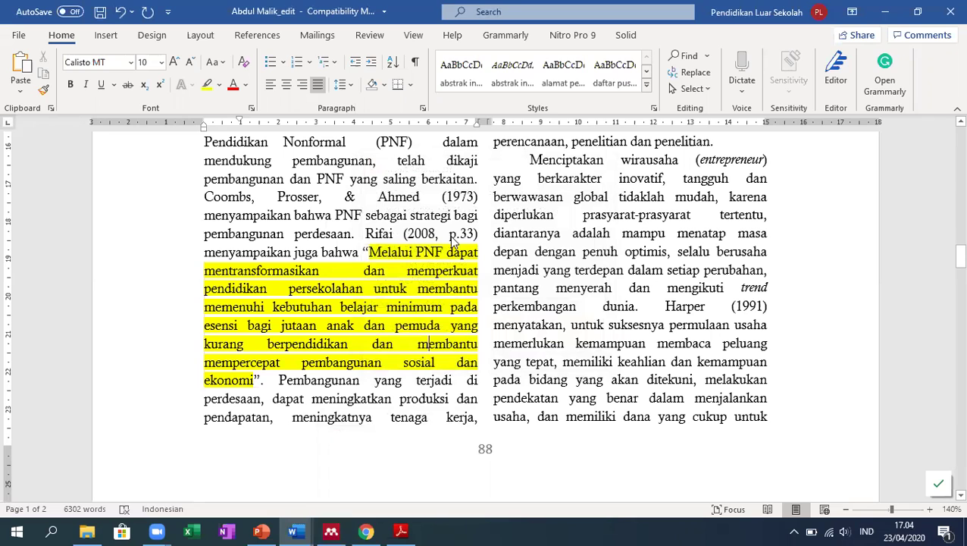
- In the guide PDF, examine the author, year and page format of citations placed after the quotation in the single-author and two-author examples
{"action": "left_click", "coordinate": [401, 530]}
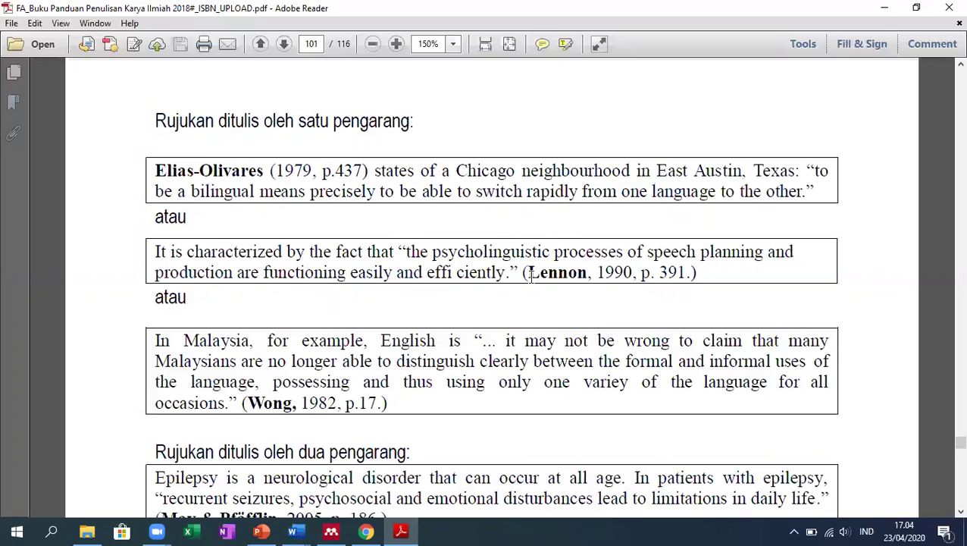
{"action": "left_click_drag", "start_coordinate": [528, 274], "coordinate": [684, 274]}
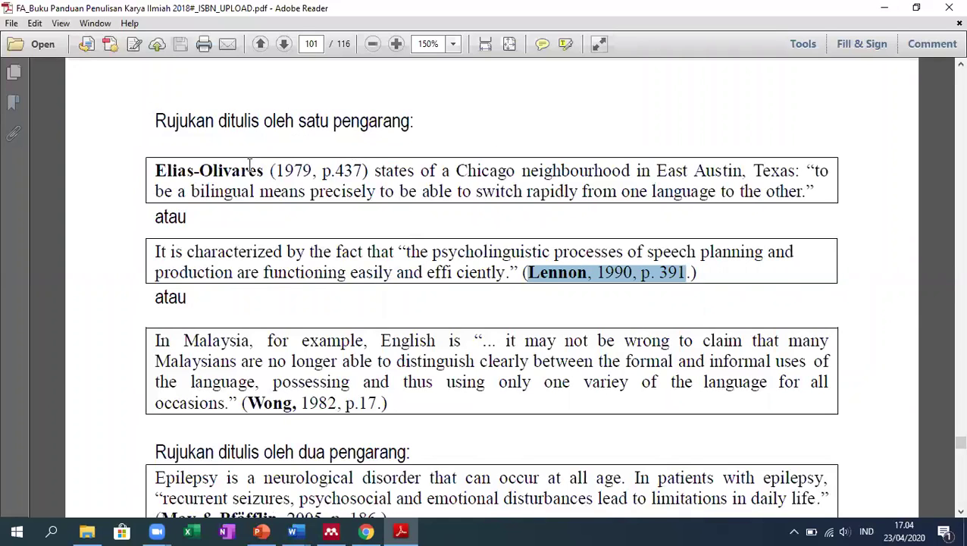
{"action": "scroll", "coordinate": [314, 206], "scroll_direction": "down", "scroll_amount": 3}
{"action": "scroll", "coordinate": [314, 206], "scroll_direction": "down", "scroll_amount": 3}
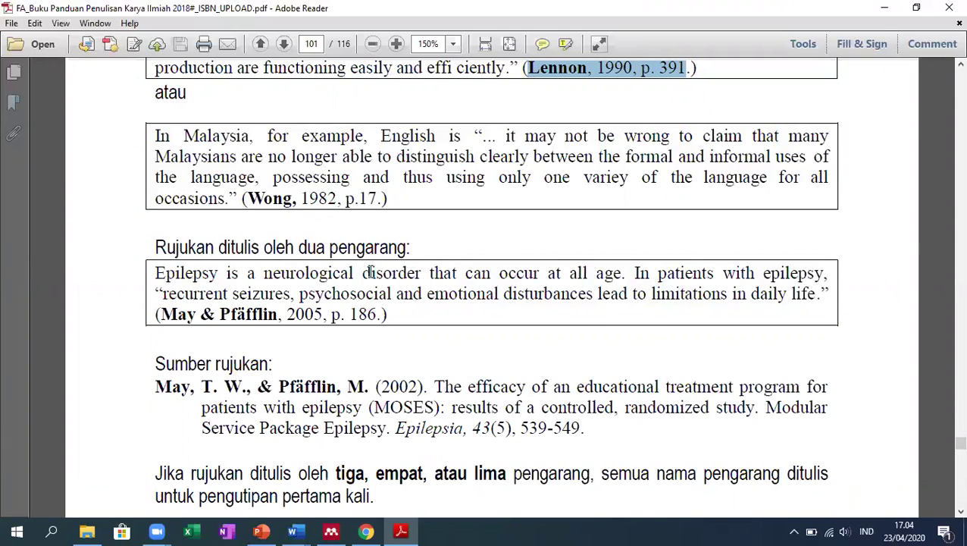
{"action": "scroll", "coordinate": [369, 271], "scroll_direction": "down", "scroll_amount": 1}
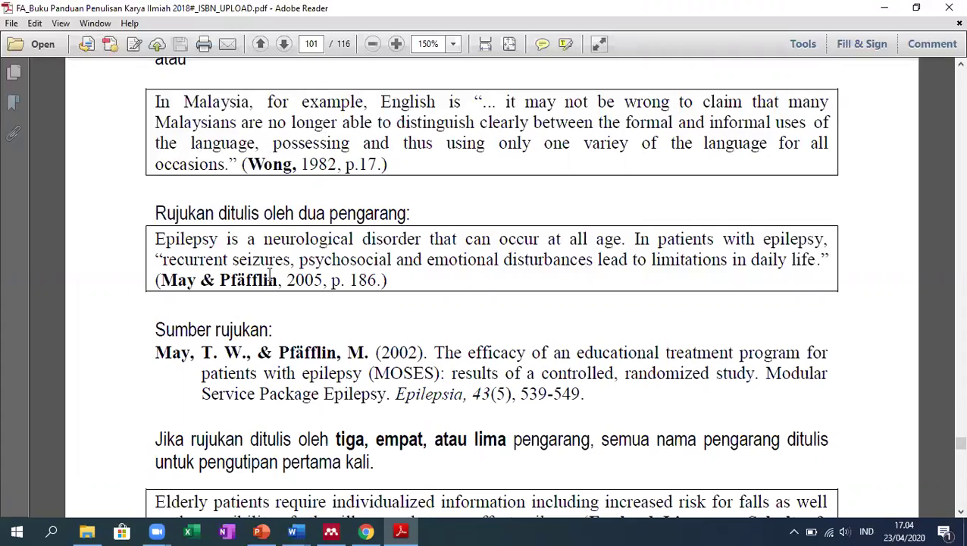
{"action": "scroll", "coordinate": [269, 275], "scroll_direction": "down", "scroll_amount": 1}
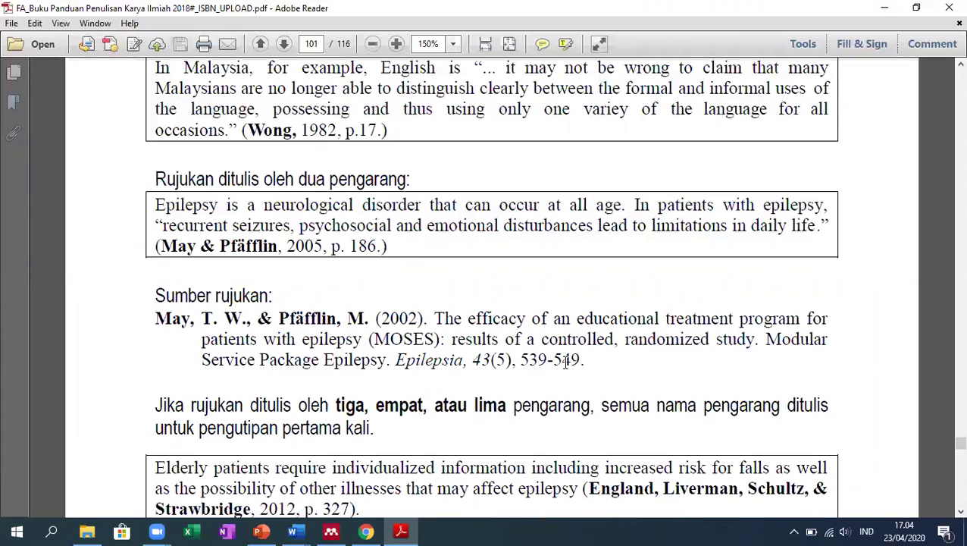
- Read the guide's rules and examples for citing three, four or five authors at first mention and with et al. thereafter
{"action": "scroll", "coordinate": [566, 360], "scroll_direction": "down", "scroll_amount": 1}
{"action": "scroll", "coordinate": [556, 309], "scroll_direction": "down", "scroll_amount": 1}
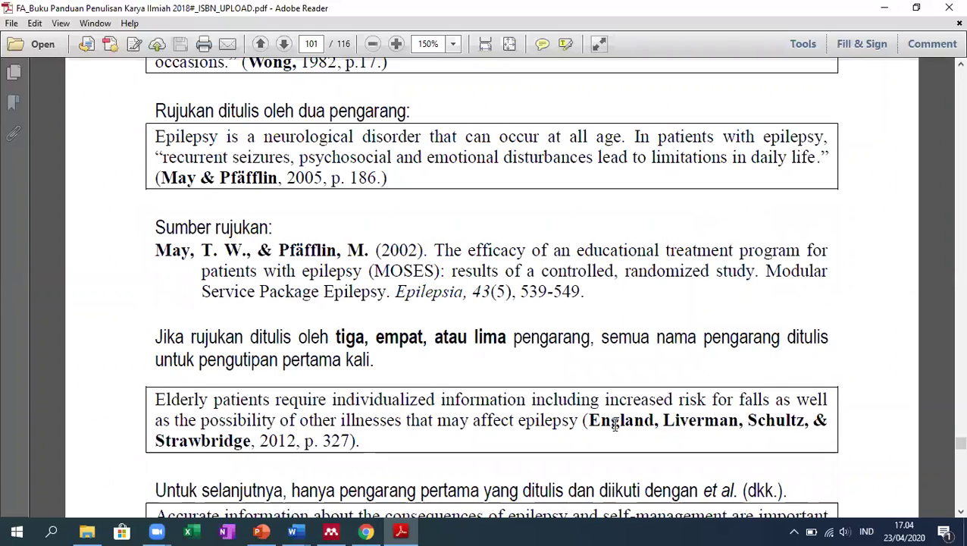
{"action": "scroll", "coordinate": [617, 425], "scroll_direction": "down", "scroll_amount": 3}
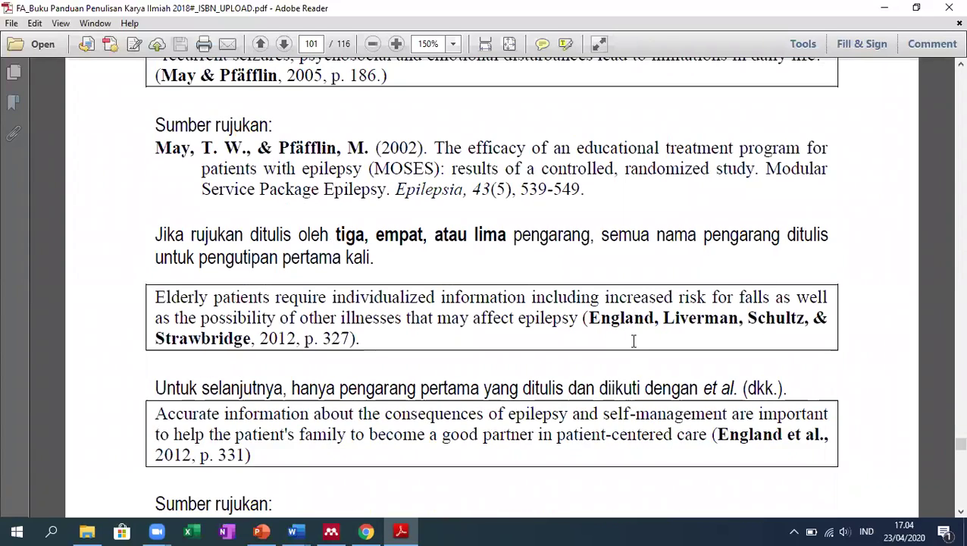
{"action": "left_click", "coordinate": [694, 318]}
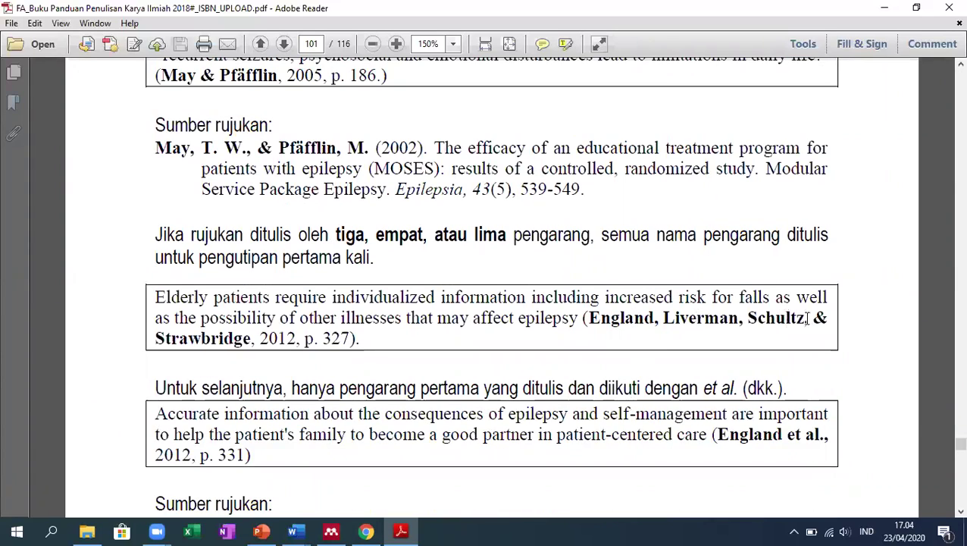
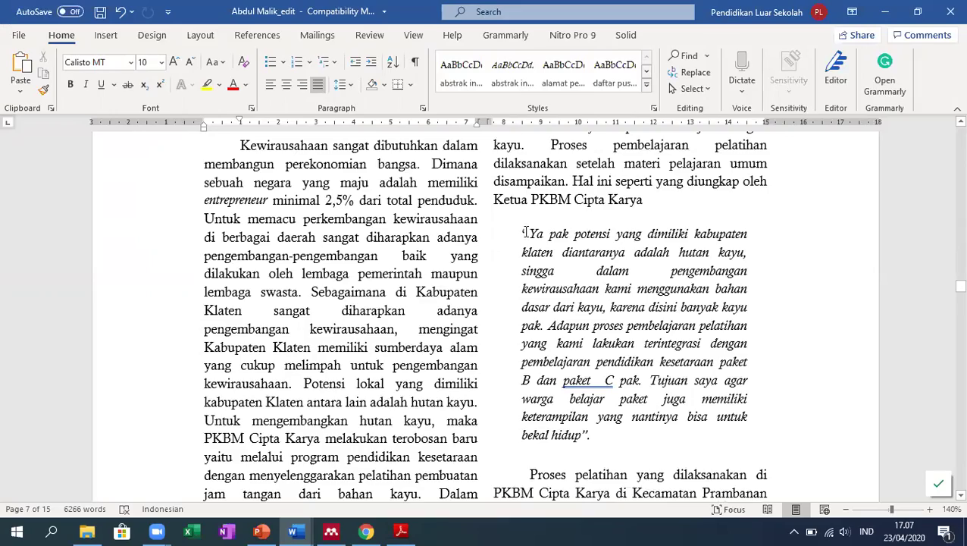
- Check the word count of the article's indented interview quotation on page 7, and review the remaining quotations down to DAFTAR PUSTAKA
{"action": "scroll", "coordinate": [531, 239], "scroll_direction": "down", "scroll_amount": 4}
{"action": "left_click_drag", "start_coordinate": [533, 241], "coordinate": [600, 431]}
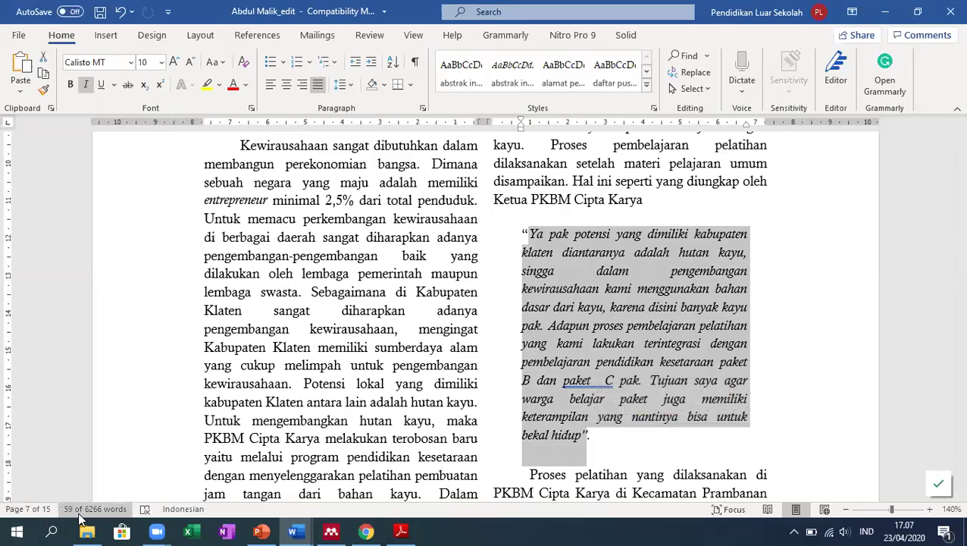
{"action": "scroll", "coordinate": [639, 294], "scroll_direction": "down", "scroll_amount": 8}
{"action": "scroll", "coordinate": [636, 292], "scroll_direction": "down", "scroll_amount": 11}
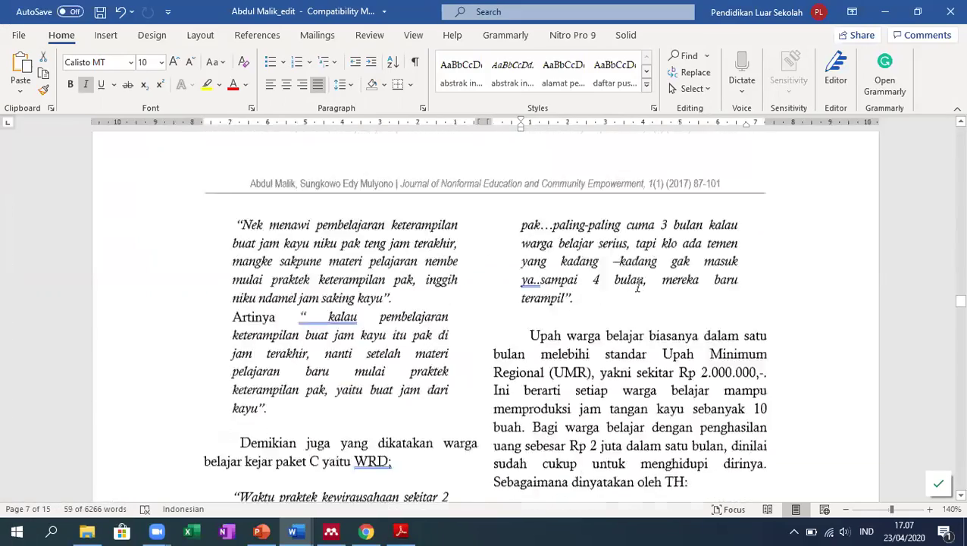
{"action": "scroll", "coordinate": [640, 286], "scroll_direction": "down", "scroll_amount": 6}
{"action": "scroll", "coordinate": [641, 286], "scroll_direction": "down", "scroll_amount": 20}
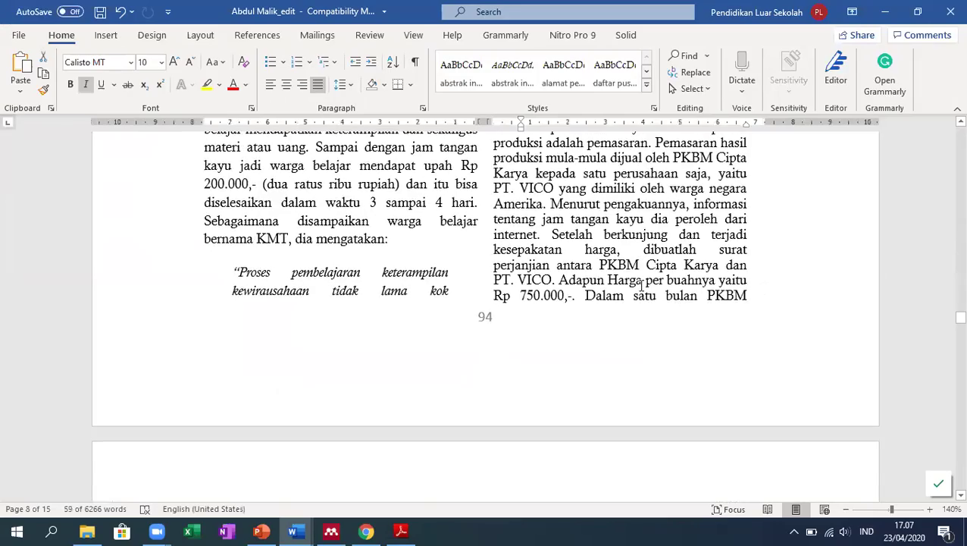
{"action": "scroll", "coordinate": [638, 288], "scroll_direction": "down", "scroll_amount": 20}
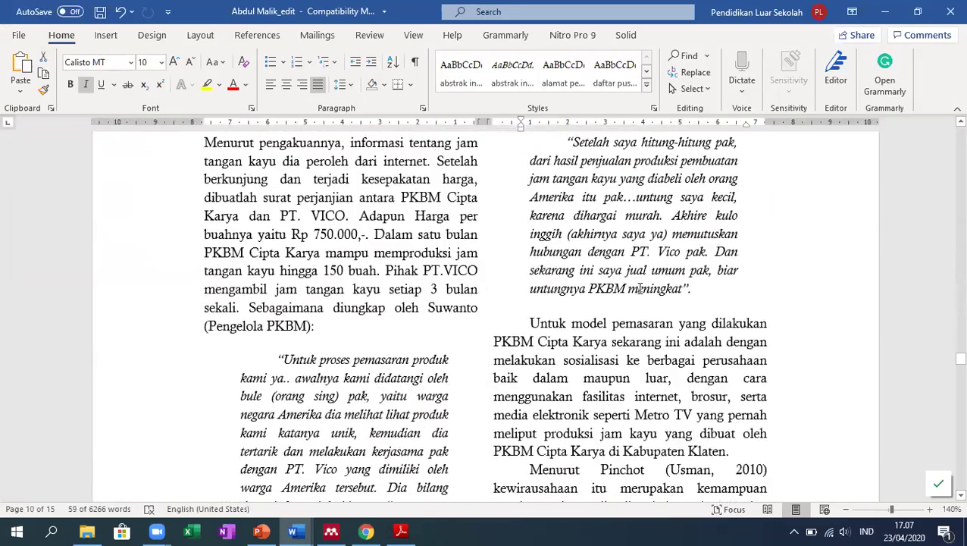
{"action": "scroll", "coordinate": [640, 288], "scroll_direction": "down", "scroll_amount": 20}
{"action": "scroll", "coordinate": [641, 288], "scroll_direction": "down", "scroll_amount": 20}
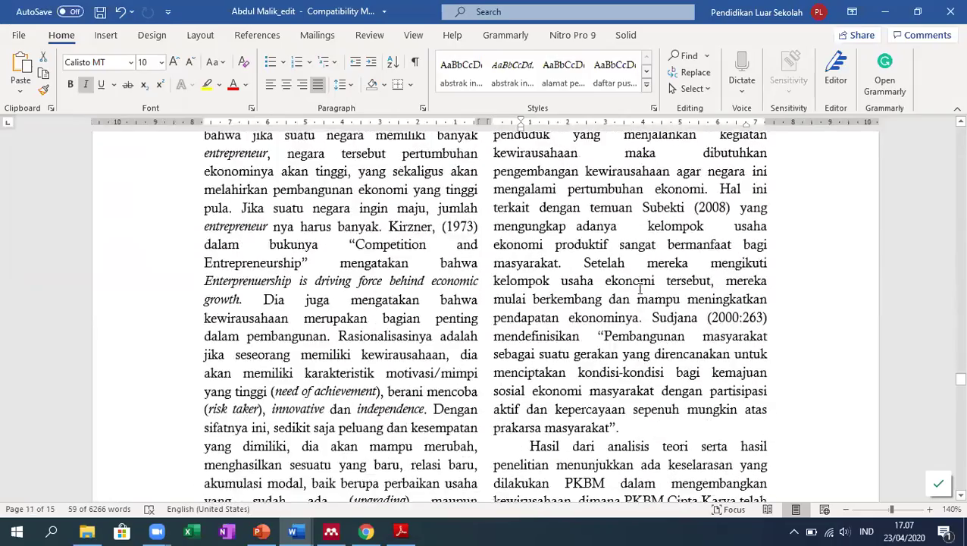
{"action": "scroll", "coordinate": [640, 288], "scroll_direction": "down", "scroll_amount": 20}
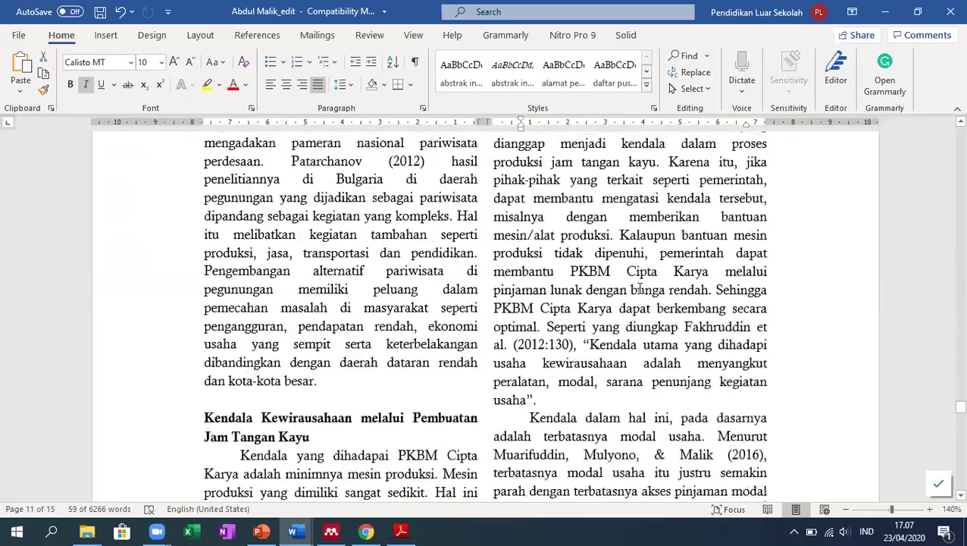
{"action": "scroll", "coordinate": [640, 288], "scroll_direction": "down", "scroll_amount": 12}
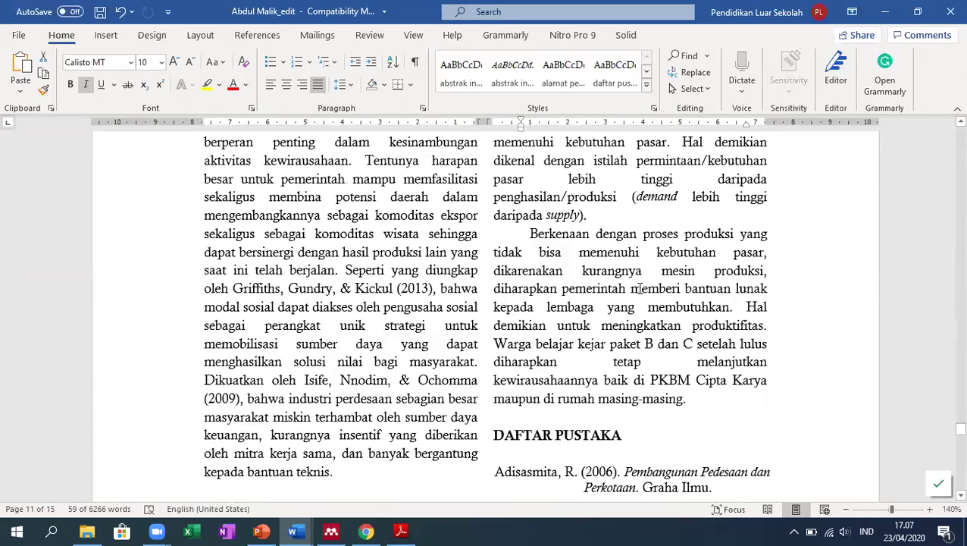
- Switch to Mendeley Desktop and compare the entries in All Documents with those in the SKRIPSI folder
{"action": "left_click", "coordinate": [331, 531]}
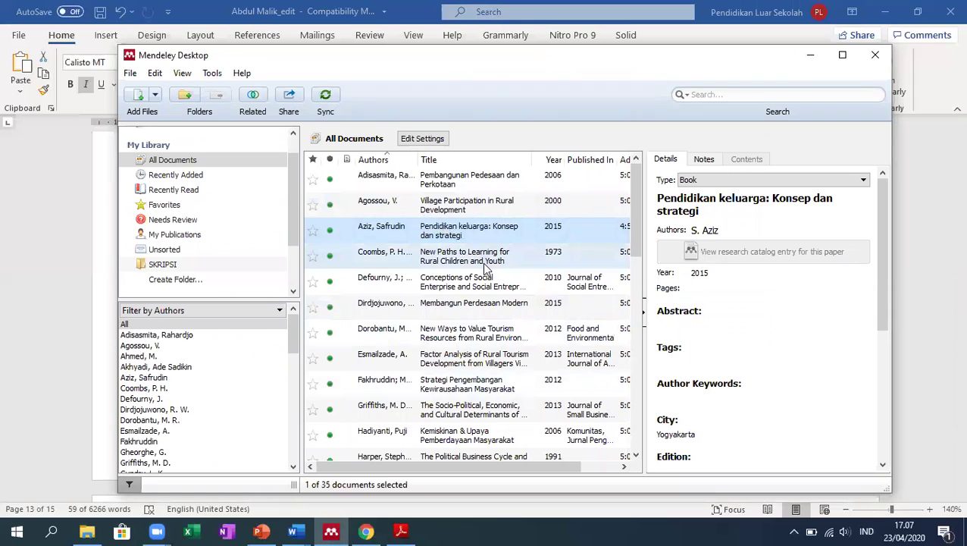
{"action": "left_click", "coordinate": [162, 264]}
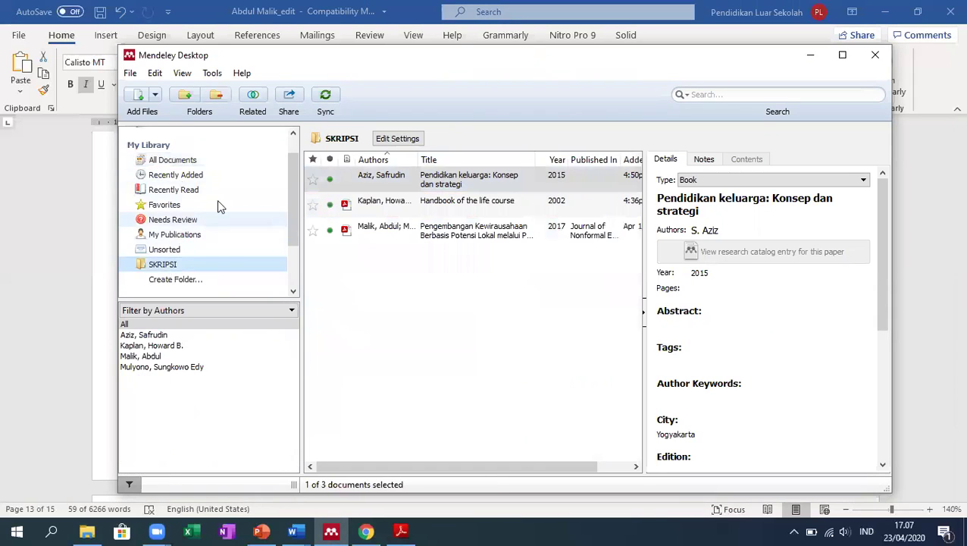
{"action": "left_click", "coordinate": [172, 160]}
{"action": "scroll", "coordinate": [549, 303], "scroll_direction": "down", "scroll_amount": 5}
{"action": "scroll", "coordinate": [549, 303], "scroll_direction": "down", "scroll_amount": 3}
{"action": "scroll", "coordinate": [549, 303], "scroll_direction": "up", "scroll_amount": 8}
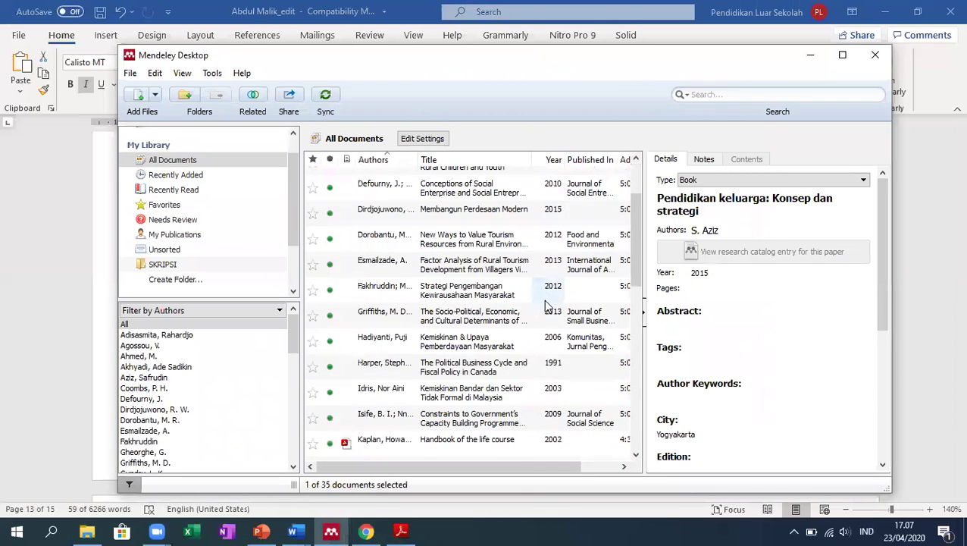
{"action": "left_click", "coordinate": [163, 264]}
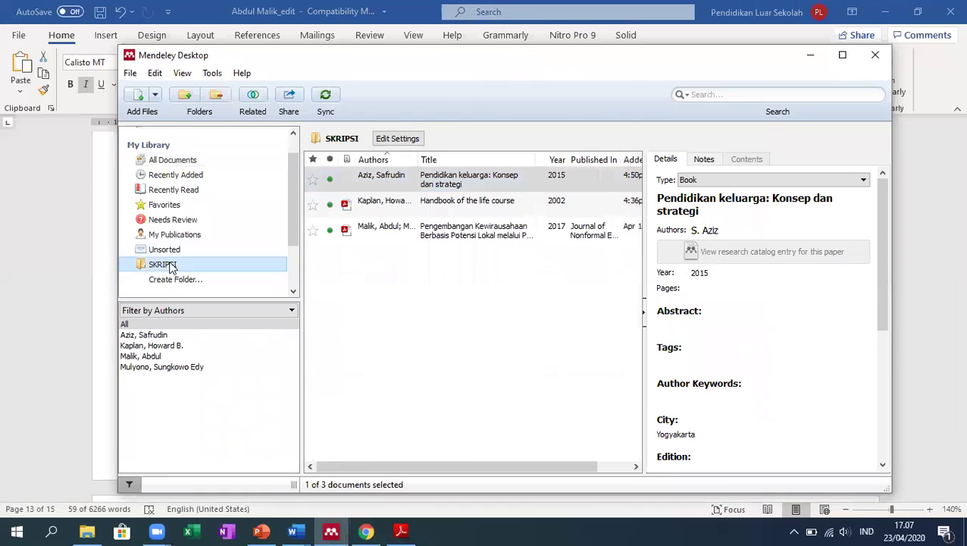
{"action": "left_click", "coordinate": [130, 73]}
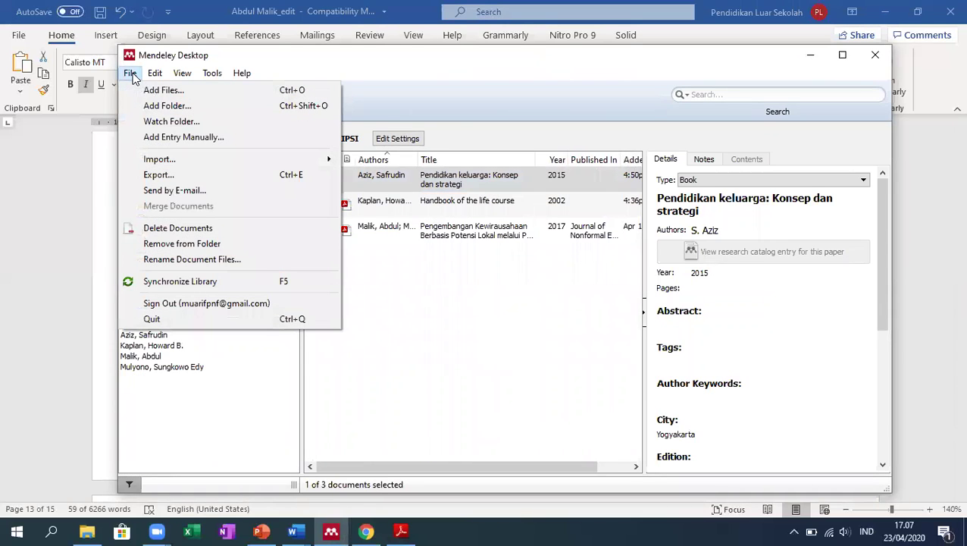
{"action": "mouse_move", "coordinate": [154, 73]}
{"action": "left_click", "coordinate": [436, 79]}
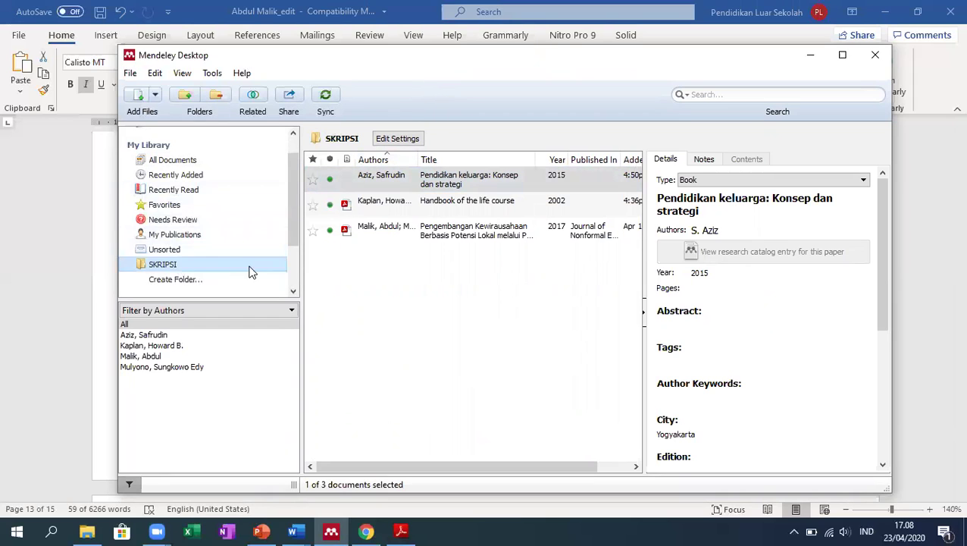
- Open the 2017 "Pengembangan Kewirausahaan" article's PDF in Mendeley and select the findings in its Indonesian abstract, from "program pemberdayaan" to "warga belajar"
{"action": "double_click", "coordinate": [447, 234]}
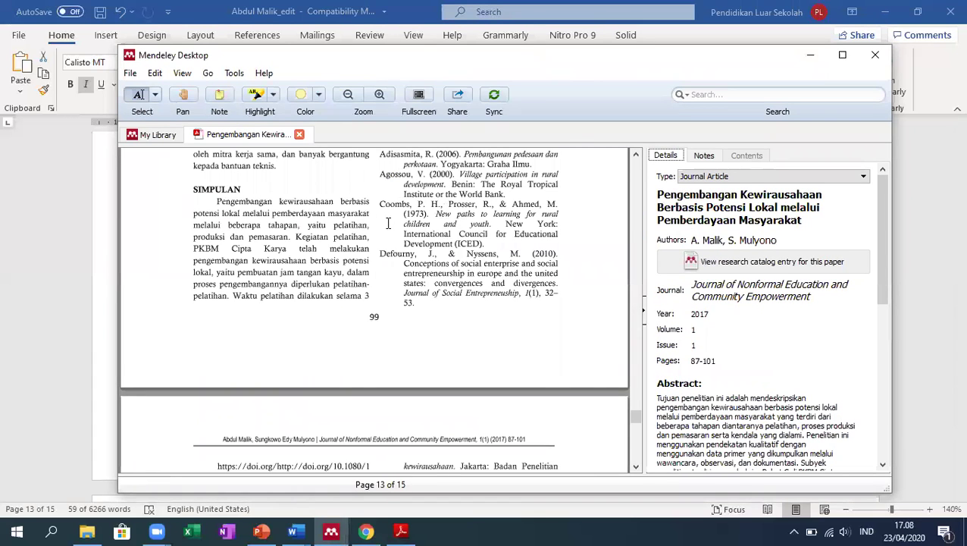
{"action": "scroll", "coordinate": [388, 223], "scroll_direction": "up", "scroll_amount": 5}
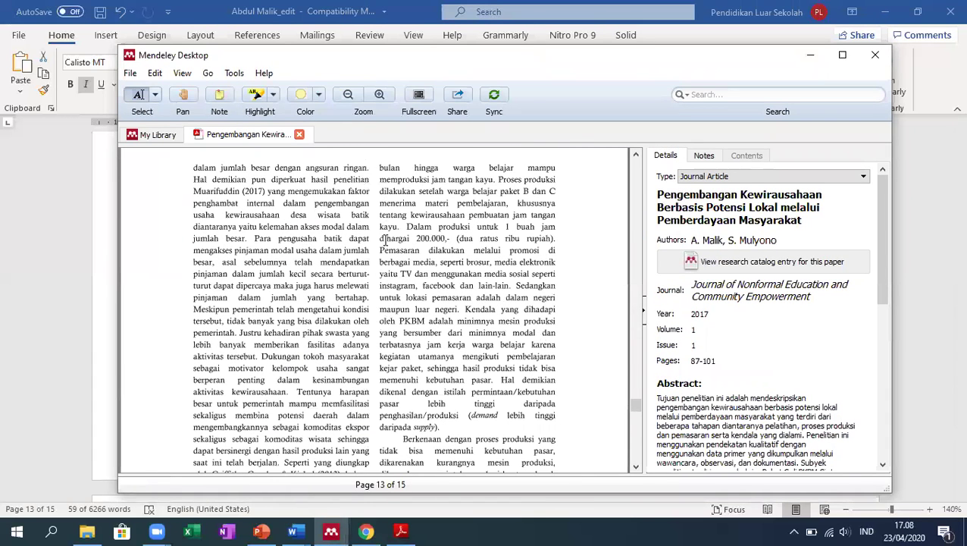
{"action": "scroll", "coordinate": [477, 262], "scroll_direction": "up", "scroll_amount": 6}
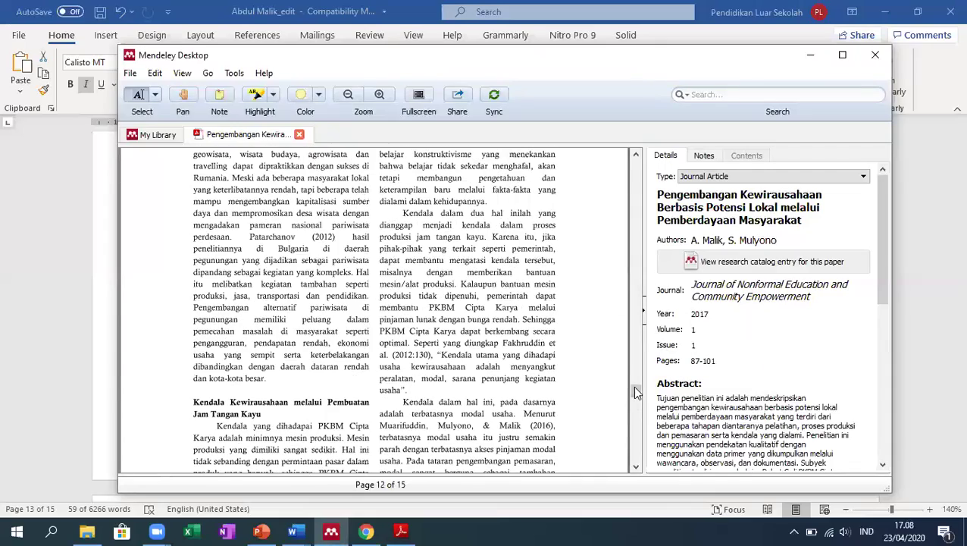
{"action": "left_click_drag", "start_coordinate": [635, 383], "coordinate": [624, 153]}
{"action": "scroll", "coordinate": [507, 342], "scroll_direction": "down", "scroll_amount": 5}
{"action": "scroll", "coordinate": [503, 339], "scroll_direction": "up", "scroll_amount": 3}
{"action": "scroll", "coordinate": [502, 336], "scroll_direction": "up", "scroll_amount": 2}
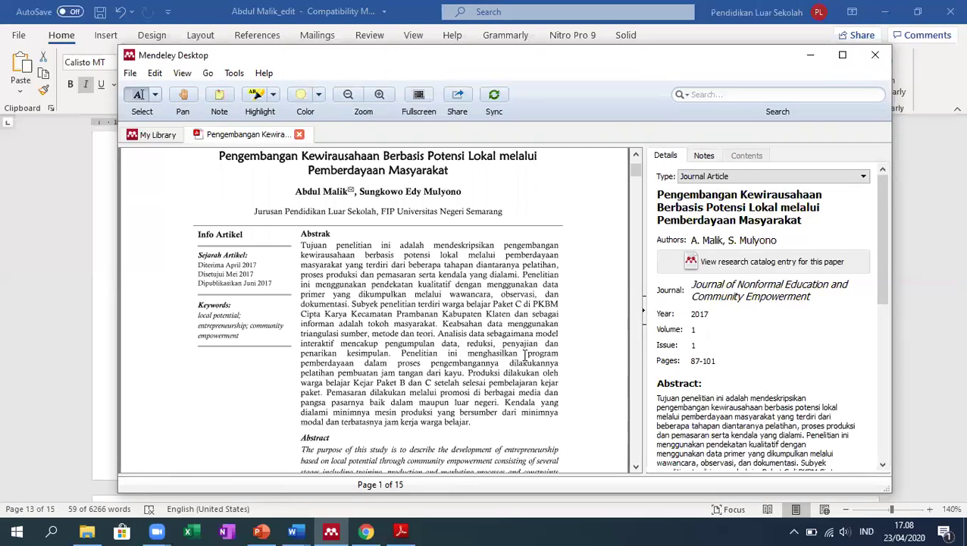
{"action": "left_click_drag", "start_coordinate": [526, 358], "coordinate": [470, 422]}
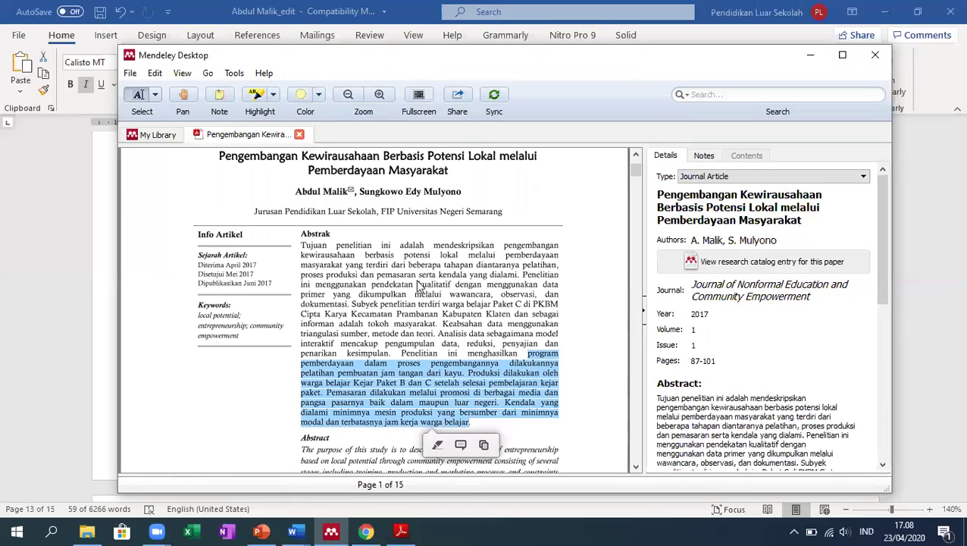
- Switch to Document1 in Word, paste the copied findings as text only below the 2015 quotation, and select them to check their word count
{"action": "left_click", "coordinate": [295, 530]}
{"action": "left_click", "coordinate": [349, 475]}
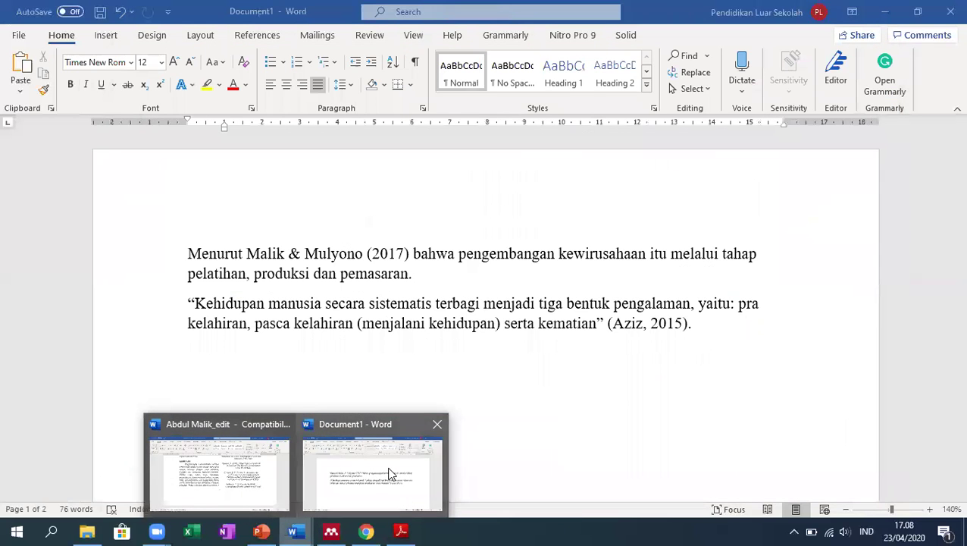
{"action": "left_click", "coordinate": [266, 352]}
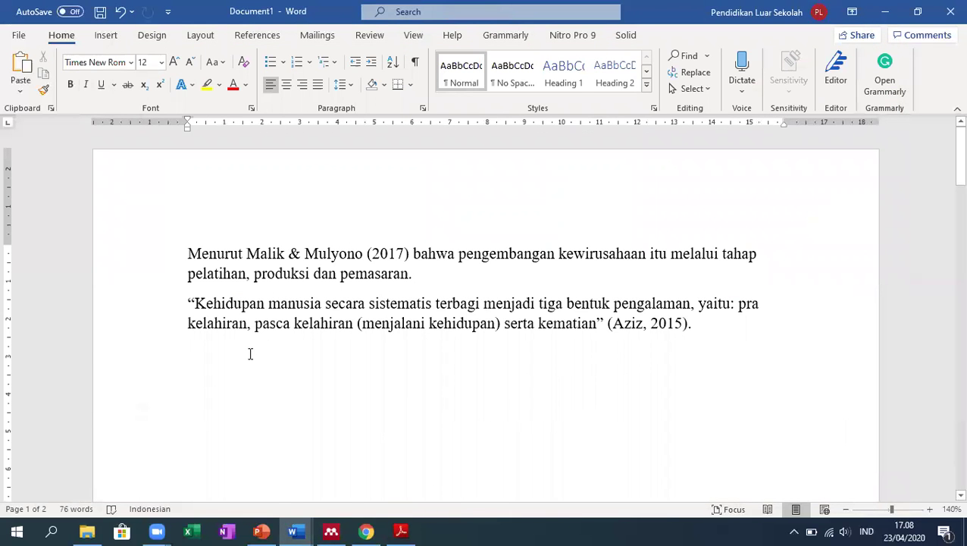
{"action": "right_click", "coordinate": [248, 354]}
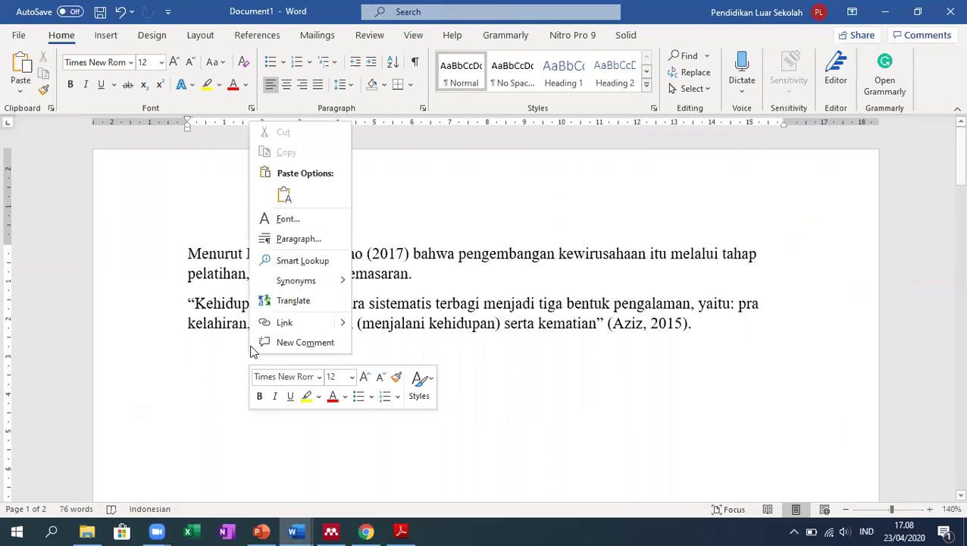
{"action": "left_click", "coordinate": [282, 195]}
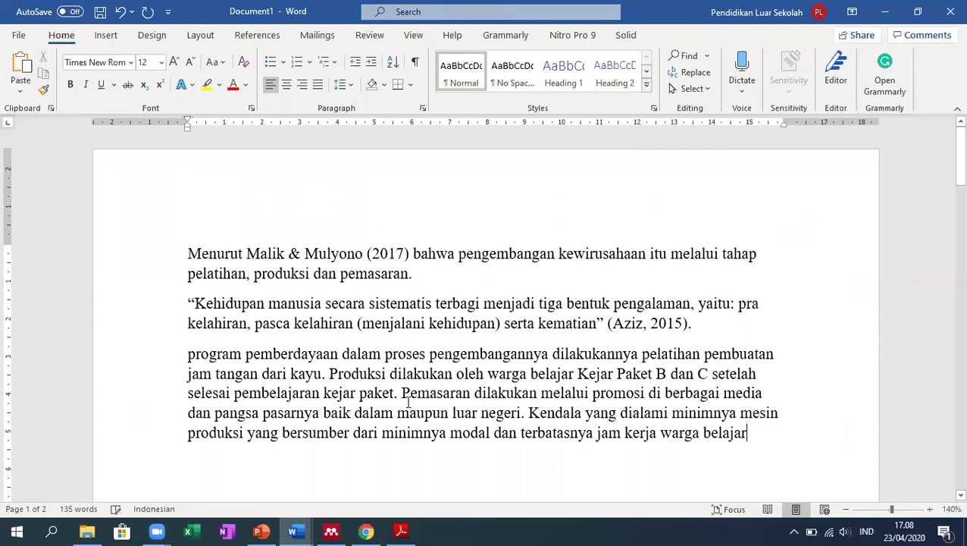
{"action": "left_click_drag", "start_coordinate": [191, 352], "coordinate": [756, 431]}
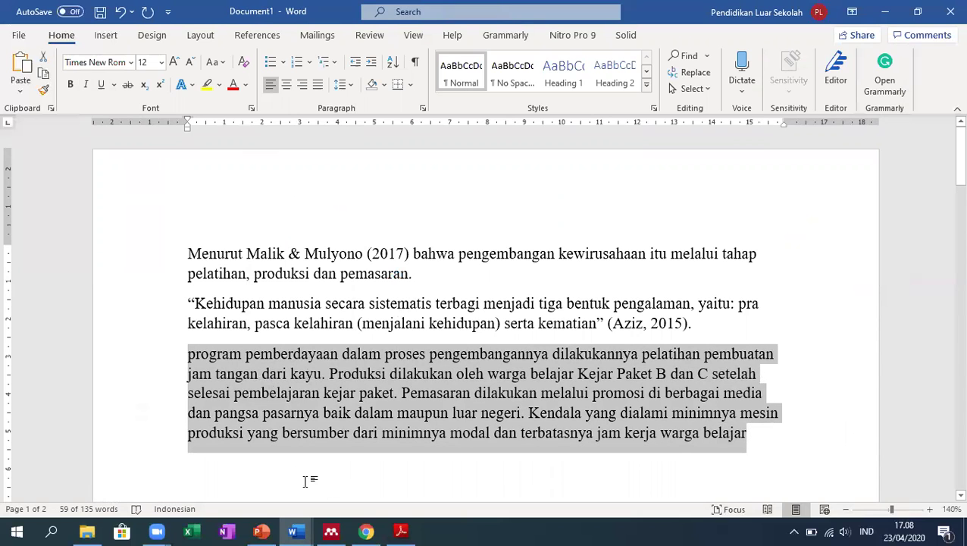
- Switch to the edited article and look through the PENDAHULUAN section on page 2 for a place to insert the long quotation
{"action": "mouse_move", "coordinate": [297, 529]}
{"action": "left_click", "coordinate": [259, 473]}
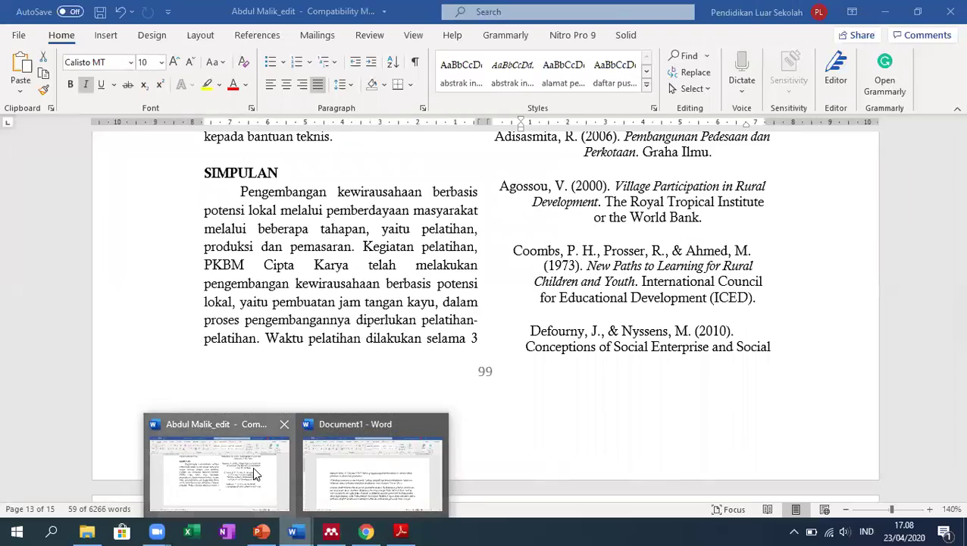
{"action": "scroll", "coordinate": [612, 250], "scroll_direction": "up", "scroll_amount": 5}
{"action": "left_click_drag", "start_coordinate": [945, 431], "coordinate": [761, 270]}
{"action": "left_click", "coordinate": [760, 270]}
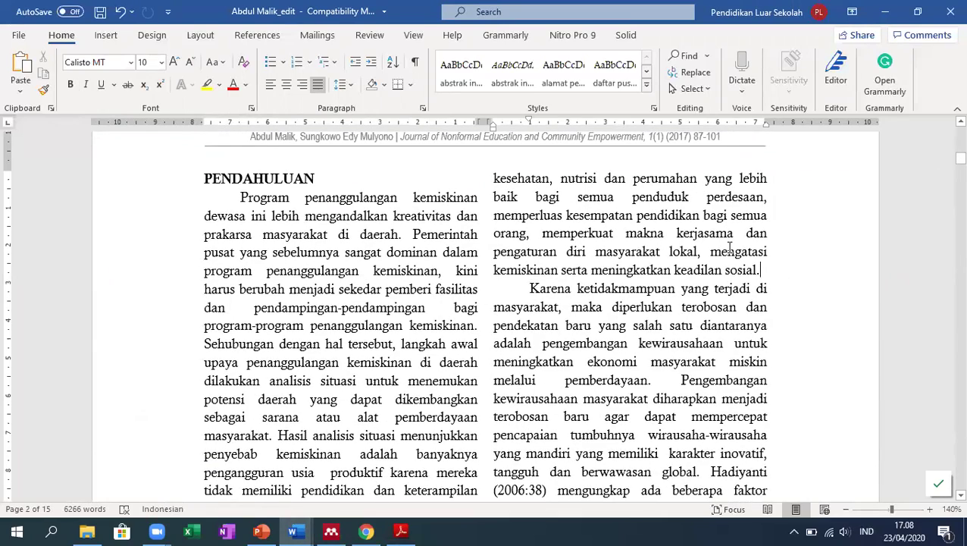
{"action": "scroll", "coordinate": [471, 319], "scroll_direction": "down", "scroll_amount": 15}
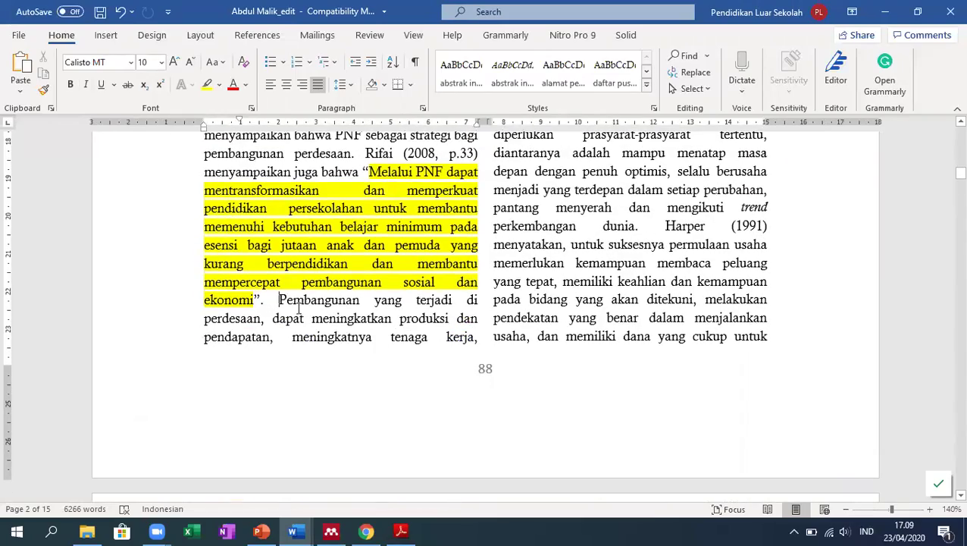
{"action": "scroll", "coordinate": [414, 327], "scroll_direction": "up", "scroll_amount": 7}
{"action": "scroll", "coordinate": [414, 327], "scroll_direction": "up", "scroll_amount": 3}
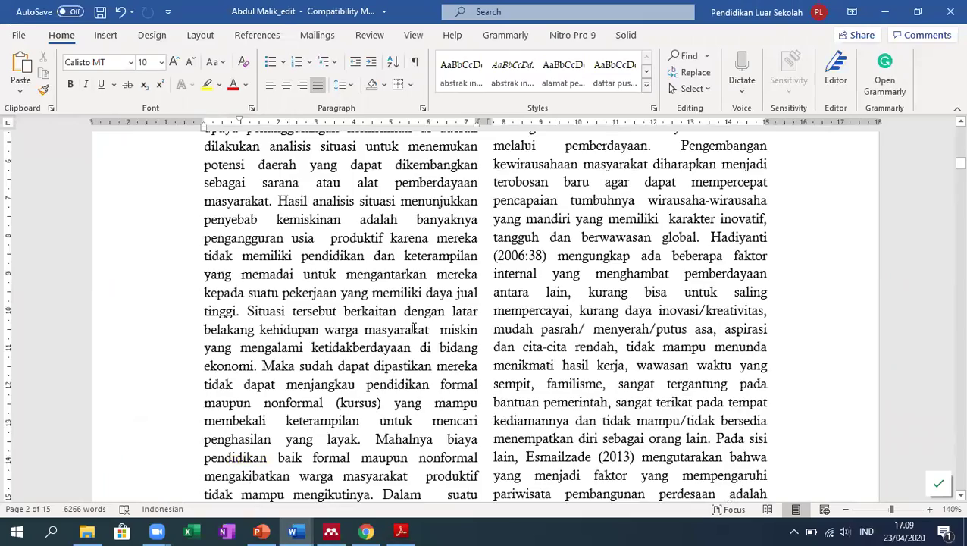
{"action": "scroll", "coordinate": [604, 386], "scroll_direction": "down", "scroll_amount": 4}
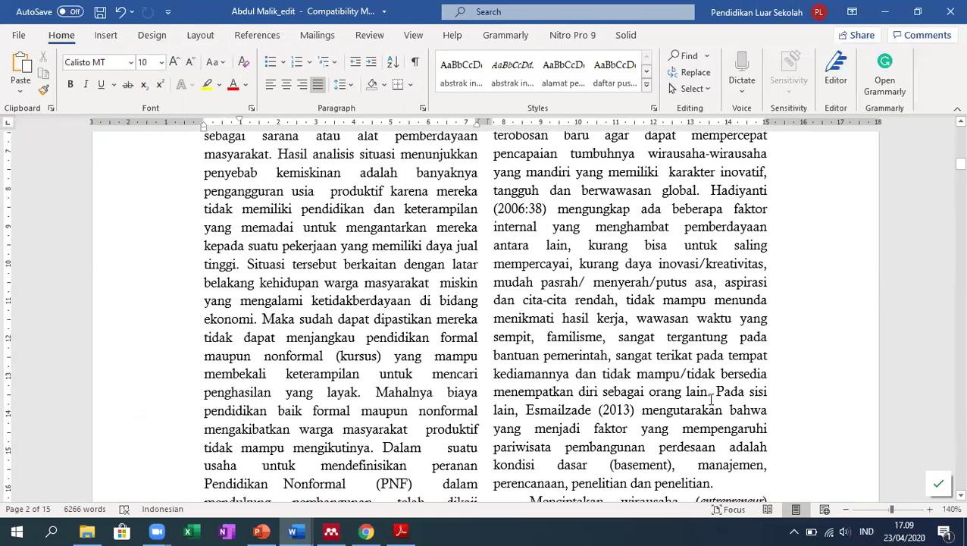
- Insert "Sebagaimana" before "Pada sisi lain" on page 2 and move "Pada sisi lain" to a new paragraph
{"action": "left_click", "coordinate": [716, 391]}
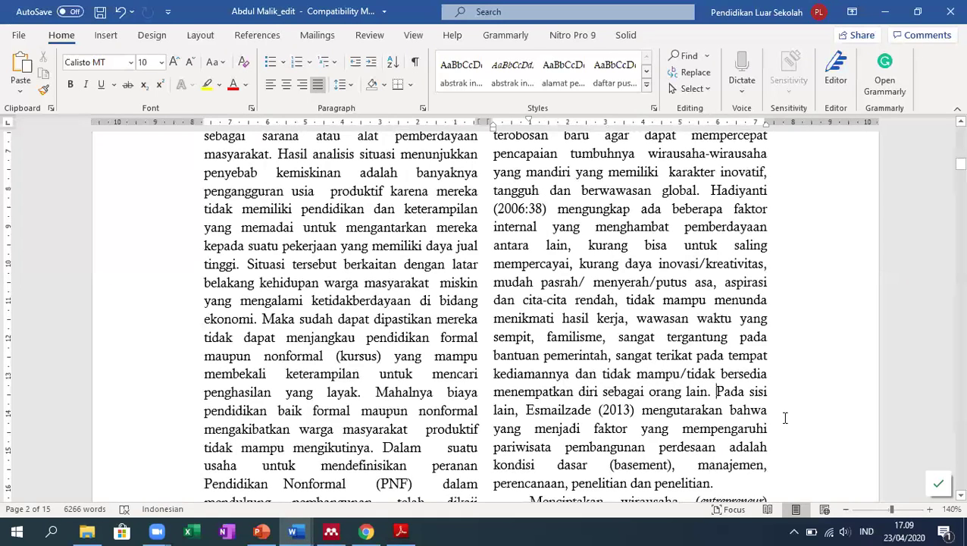
{"action": "type", "text": "Med"}
{"action": "key", "text": "BackSpace"}
{"action": "key", "text": "BackSpace"}
{"action": "key", "text": "BackSpace"}
{"action": "type", "text": "Sebagaima"}
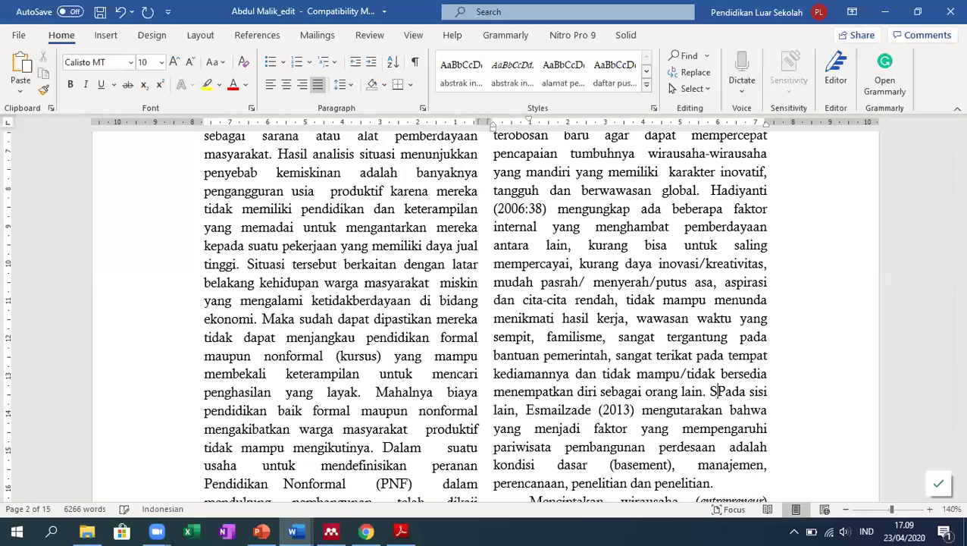
{"action": "type", "text": "na"}
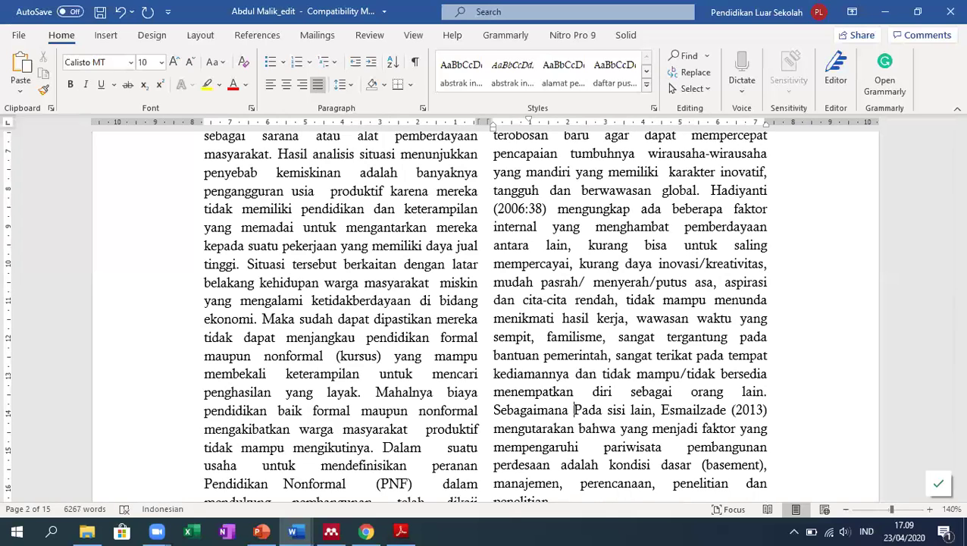
{"action": "key", "text": "Return"}
{"action": "left_click", "coordinate": [587, 408]}
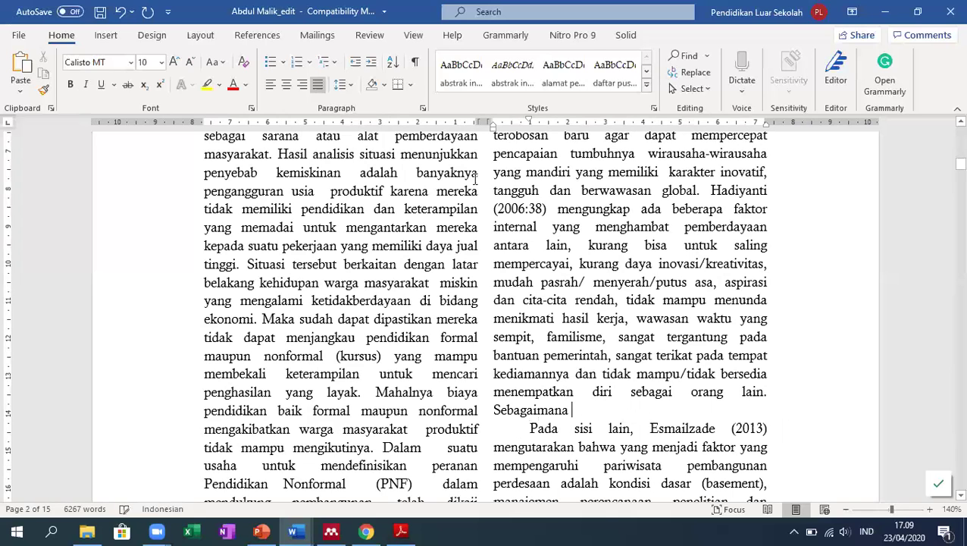
- Insert a Mendeley citation of the 2017 "Pengembangan Kewirausahaan" article from the SKRIPSI folder after "Sebagaimana"
{"action": "left_click", "coordinate": [257, 35]}
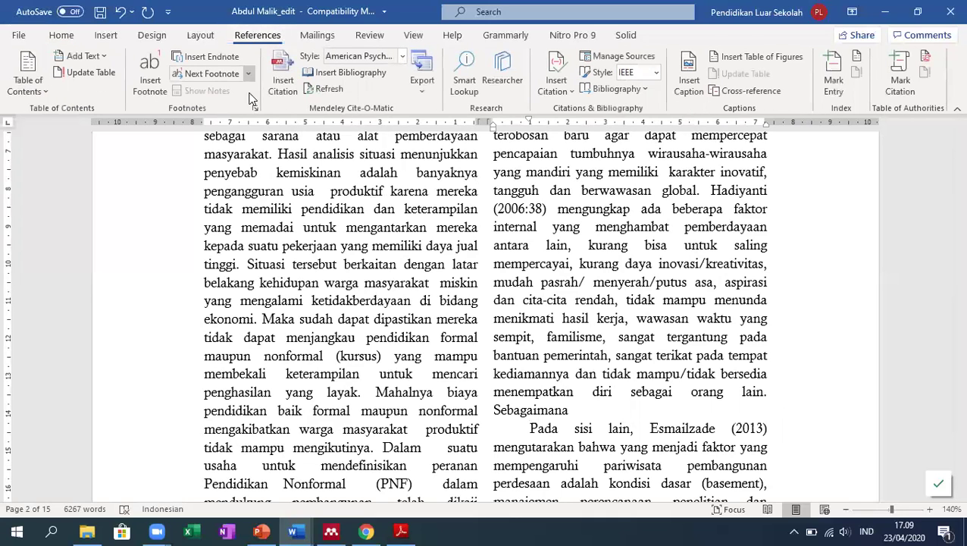
{"action": "left_click", "coordinate": [289, 74]}
{"action": "left_click", "coordinate": [677, 456]}
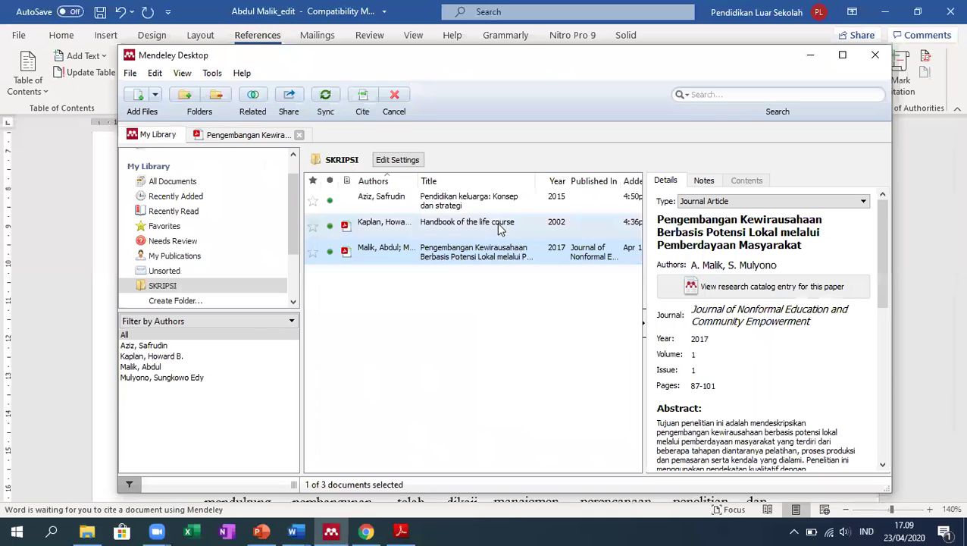
{"action": "left_click", "coordinate": [398, 254]}
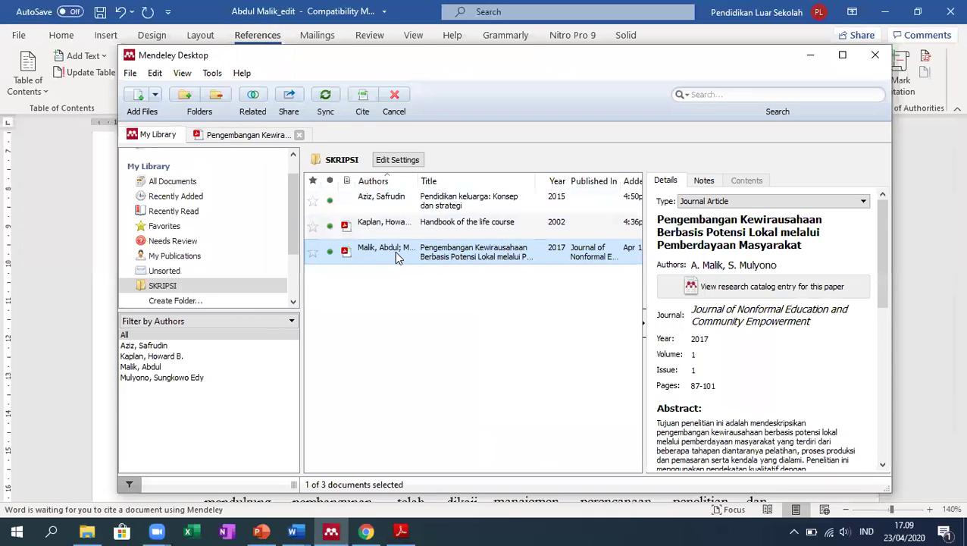
{"action": "left_click", "coordinate": [362, 99]}
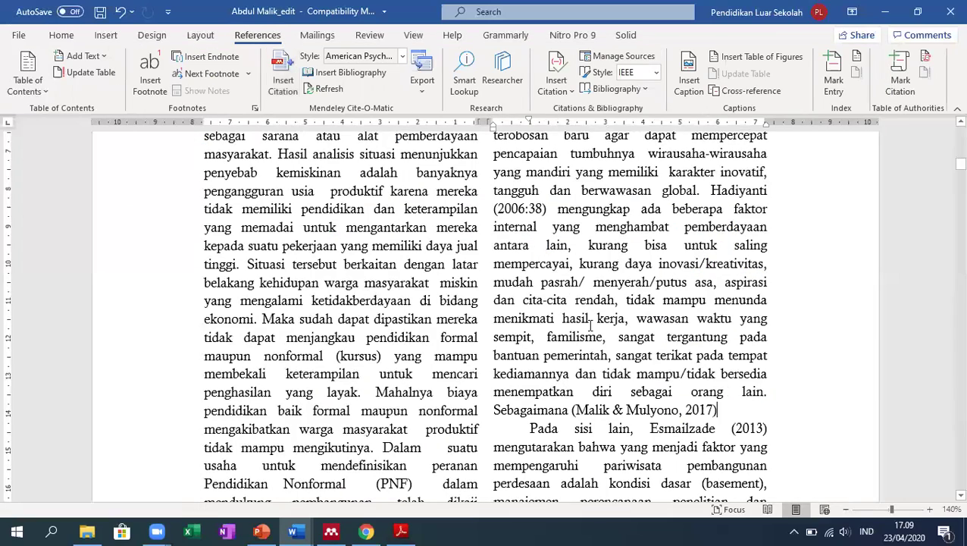
- Rework the new citation so the authors stand outside the parentheses and the parentheses read "(2017, p.)"
{"action": "scroll", "coordinate": [614, 371], "scroll_direction": "down", "scroll_amount": 3}
{"action": "left_click", "coordinate": [608, 222]}
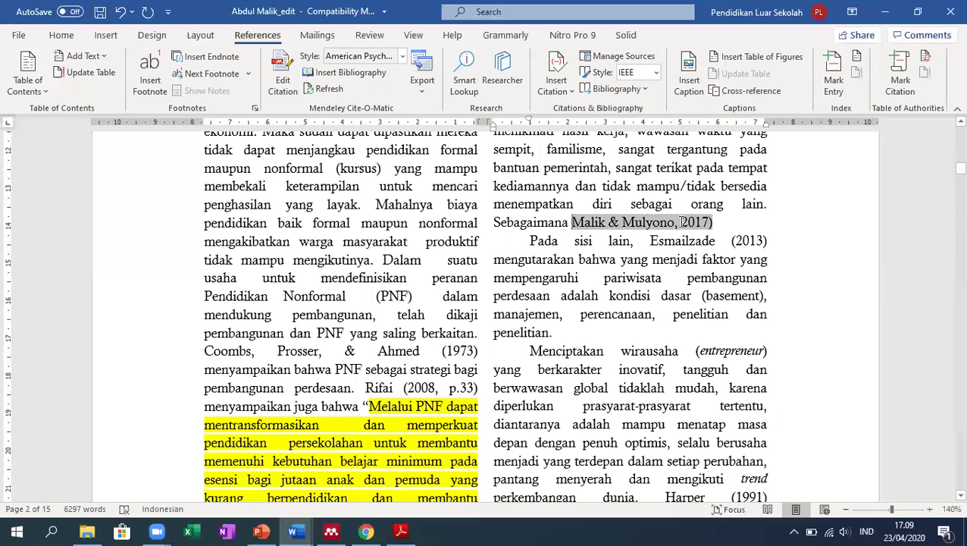
{"action": "key", "text": "BackSpace"}
{"action": "key", "text": "BackSpace"}
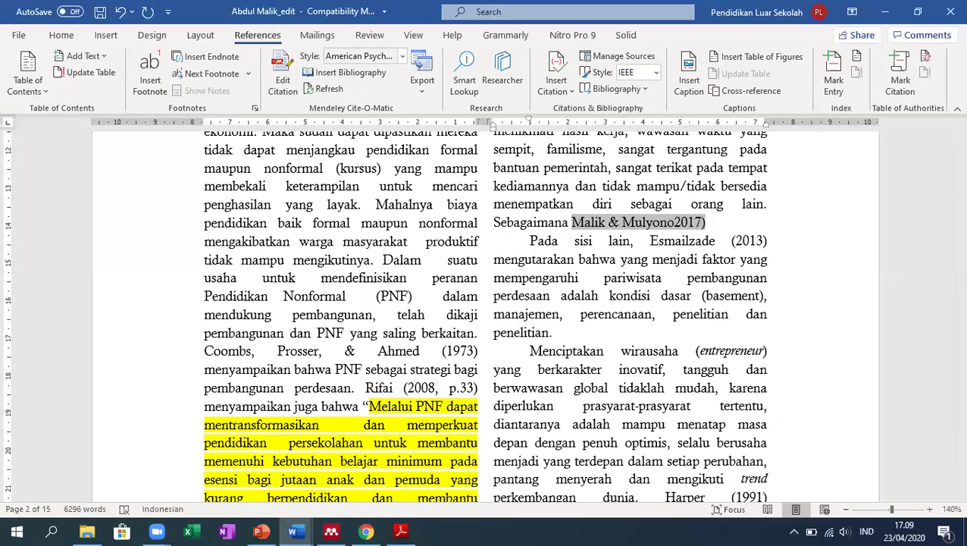
{"action": "type", "text": "(2017"}
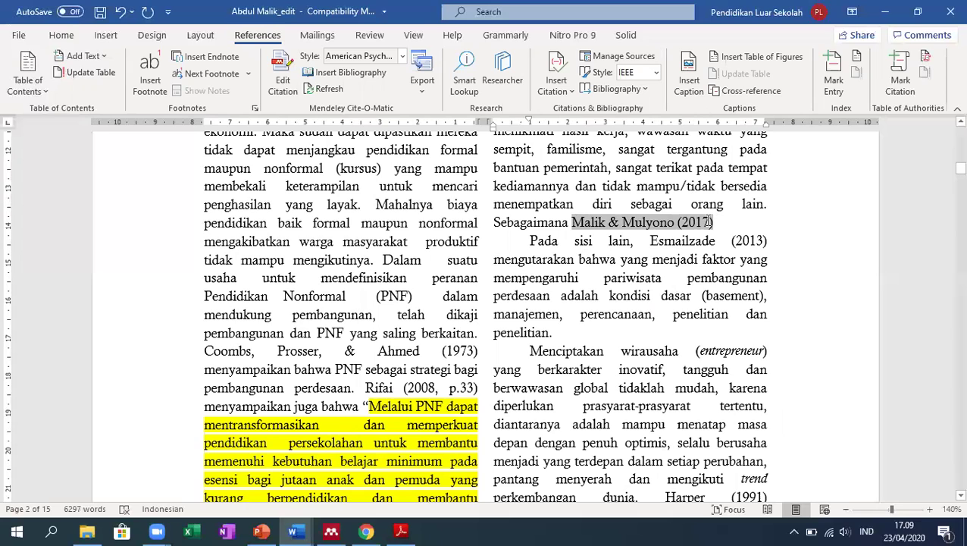
{"action": "type", "text": ", "}
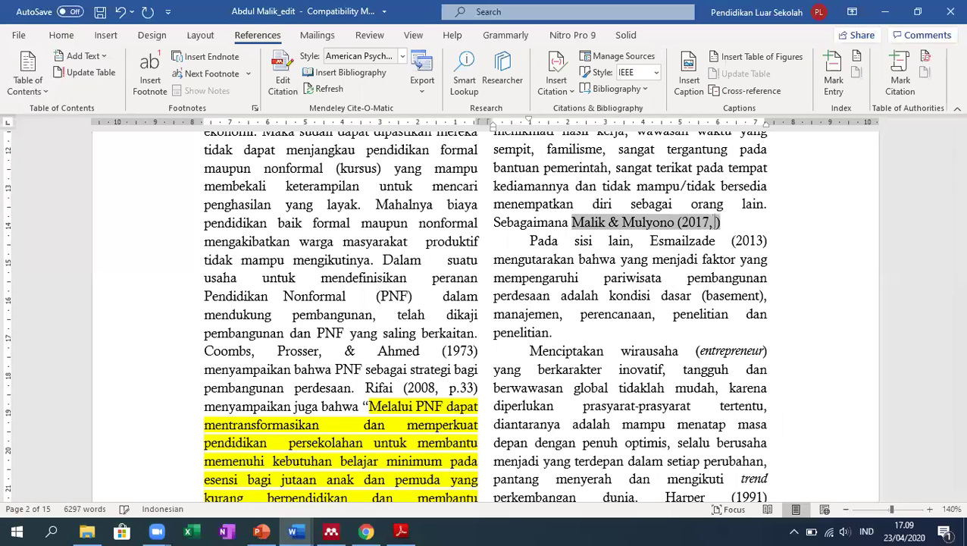
{"action": "type", "text": "p."}
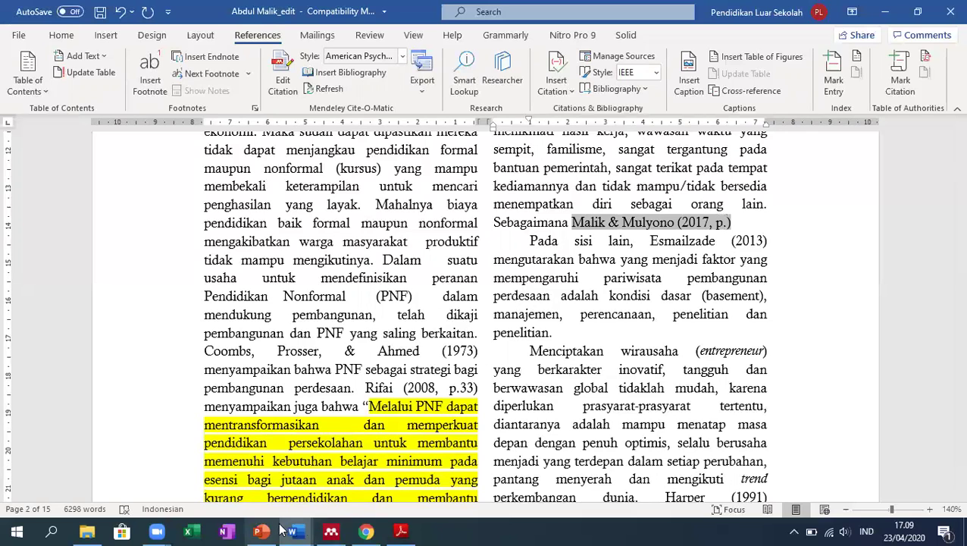
- Check the page of the quoted abstract in the article's Mendeley PDF, complete the citation as "(2017, p.87)" and keep the manual edit
{"action": "left_click", "coordinate": [331, 531]}
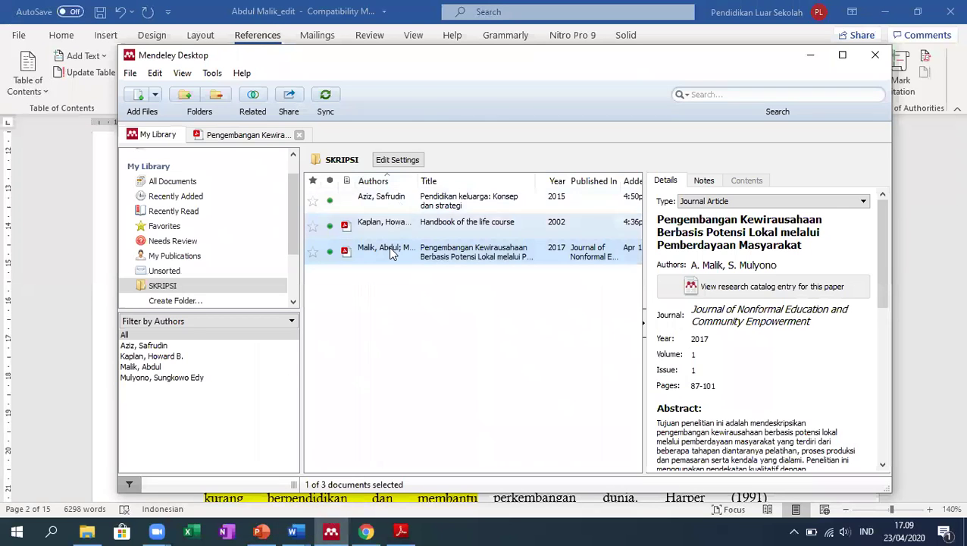
{"action": "double_click", "coordinate": [388, 249]}
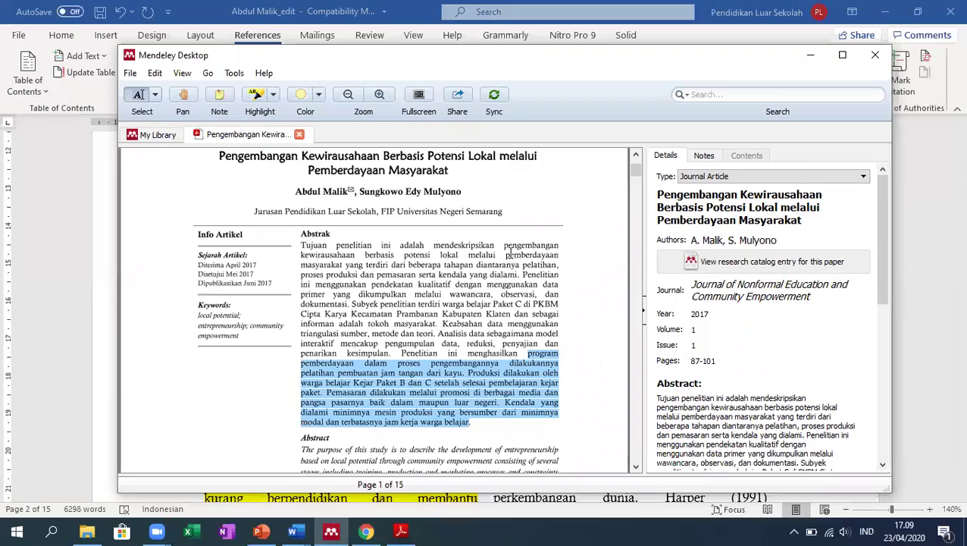
{"action": "scroll", "coordinate": [502, 259], "scroll_direction": "down", "scroll_amount": 10}
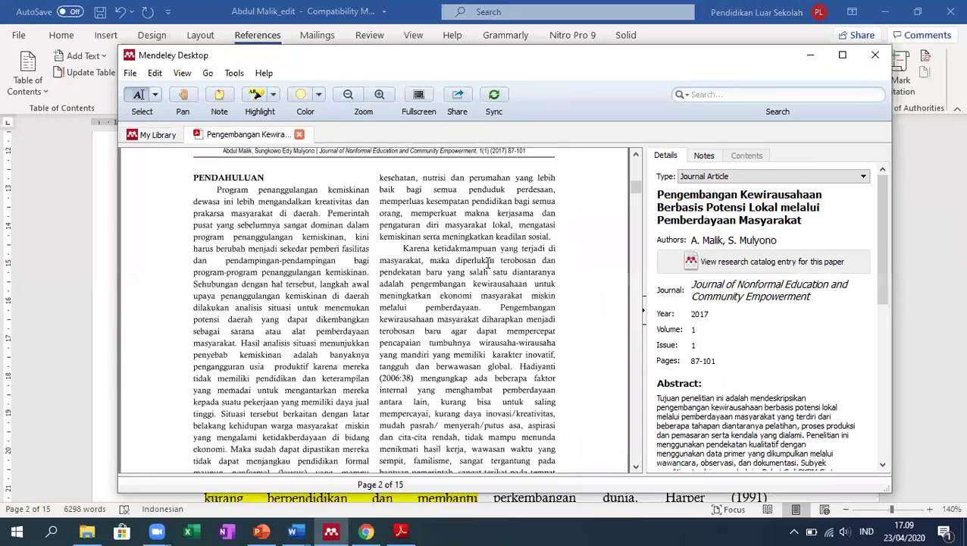
{"action": "scroll", "coordinate": [469, 254], "scroll_direction": "up", "scroll_amount": 10}
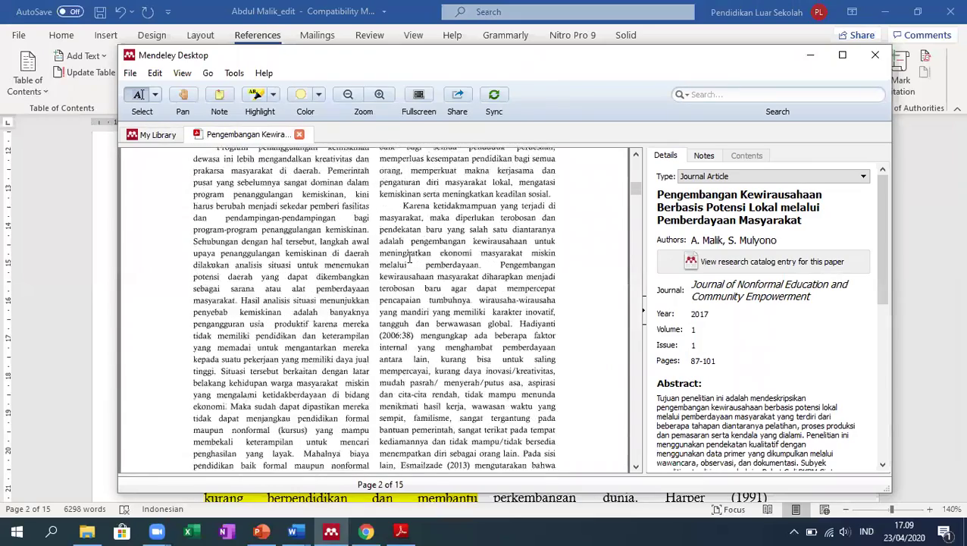
{"action": "left_click", "coordinate": [925, 326]}
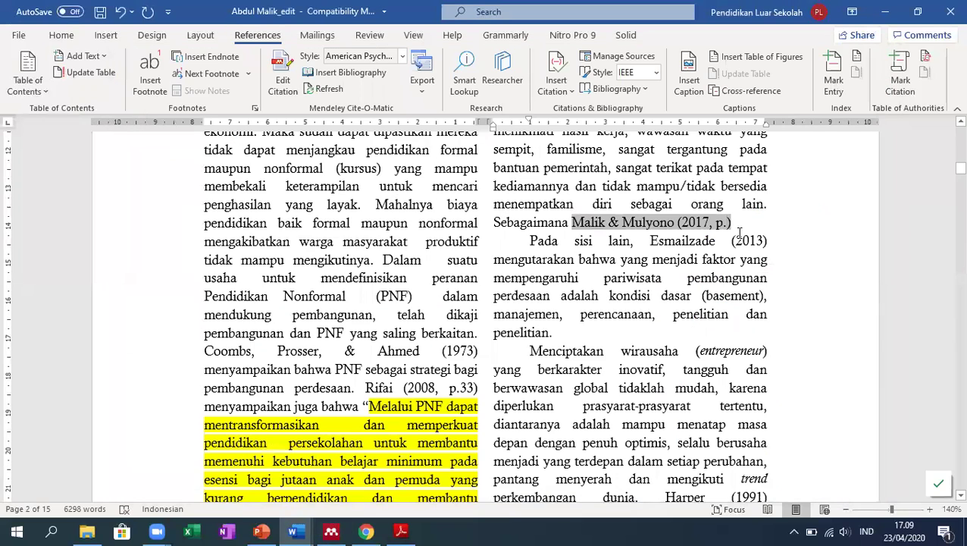
{"action": "type", "text": "87"}
{"action": "left_click", "coordinate": [755, 226]}
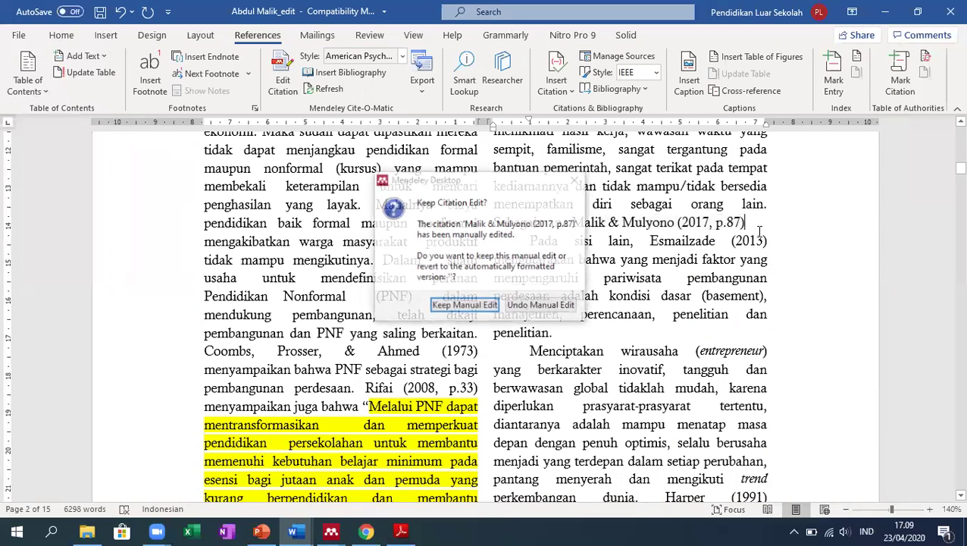
{"action": "left_click", "coordinate": [480, 304]}
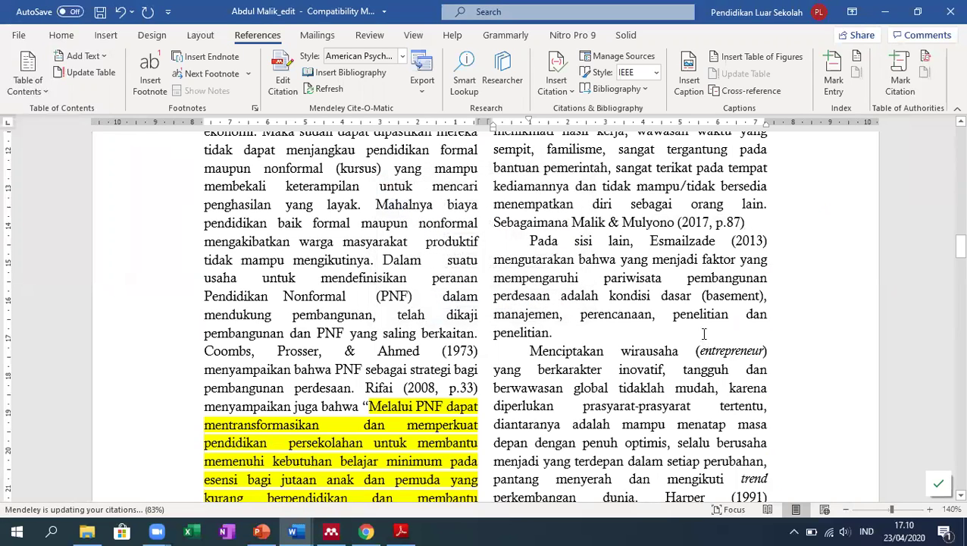
- Add a comma after the citation and paste the copied findings on a new line, in the formatting of the surrounding text
{"action": "type", "text": ","}
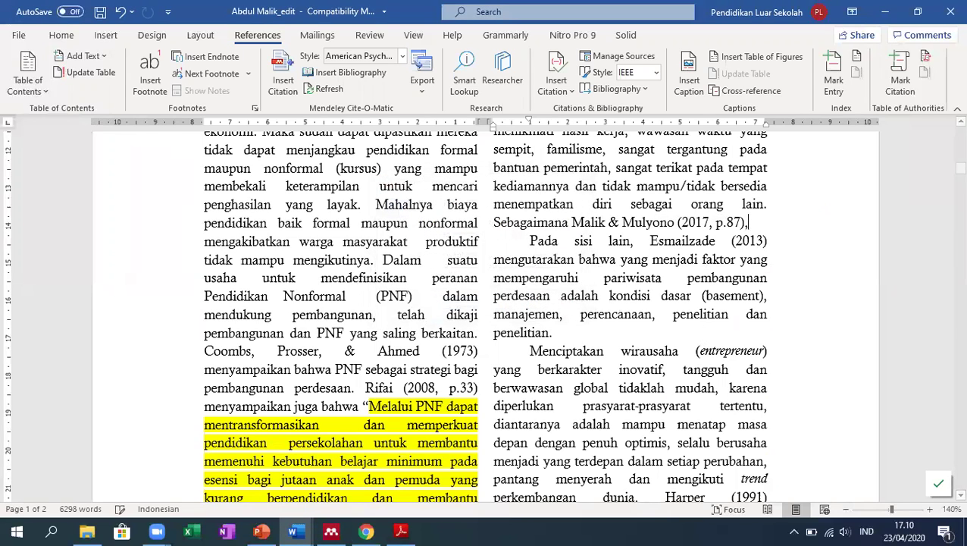
{"action": "key", "text": "Return"}
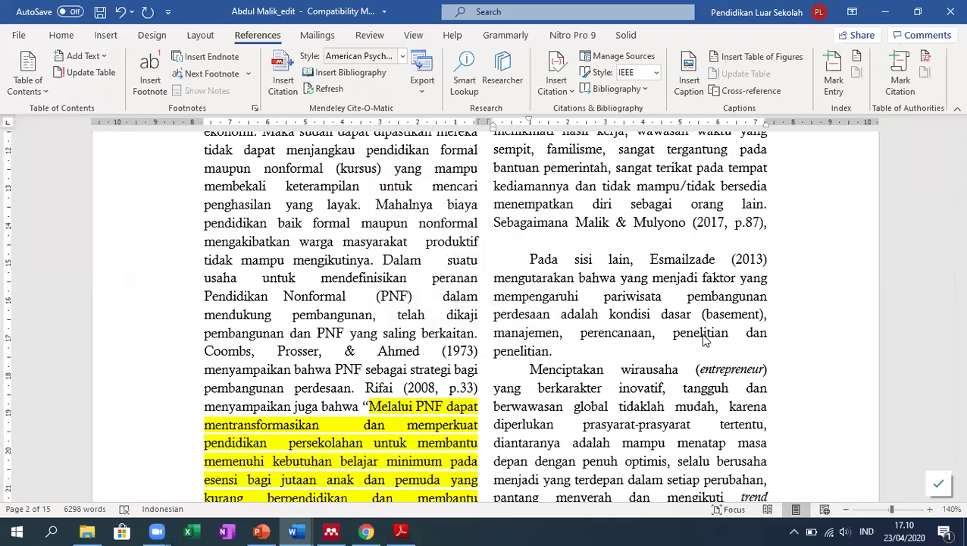
{"action": "type", "text": "program pemberdayaan dalam proses pengembangannya dilakukannya pelatihan pembuatan jam tangan dari kayu. Produksi dilakukan oleh warga belajar Kejar Paket B dan C setelah selesai pembelajaran kejar paket. Pemasaran dilakukan melalui promosi di berbagai media dan pangsa pasarnya baik dalam maupun luar negeri. Kendala yang dialami minimnya mesin produksi yang bersumber dari minimnya modal dan terbatasnya jam kerja warga belajar"}
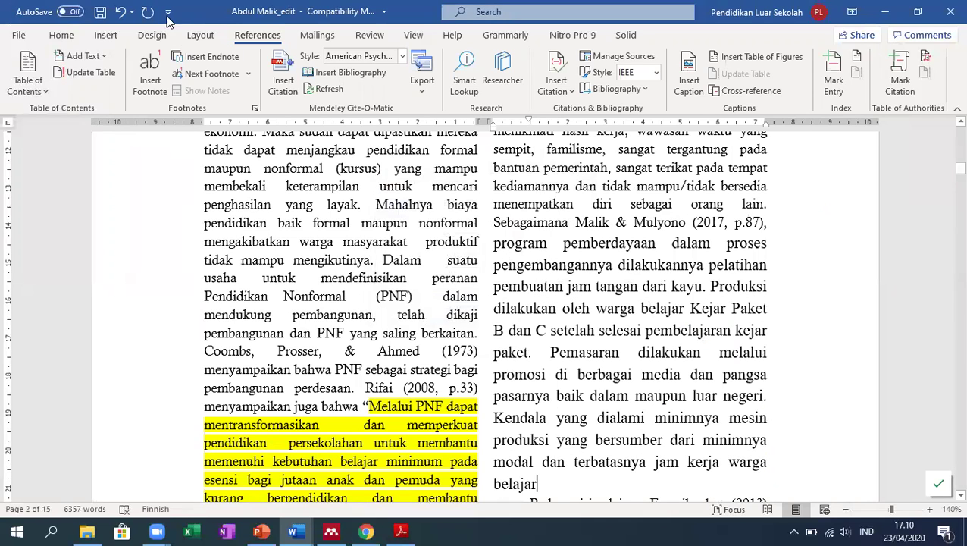
{"action": "left_click", "coordinate": [120, 11]}
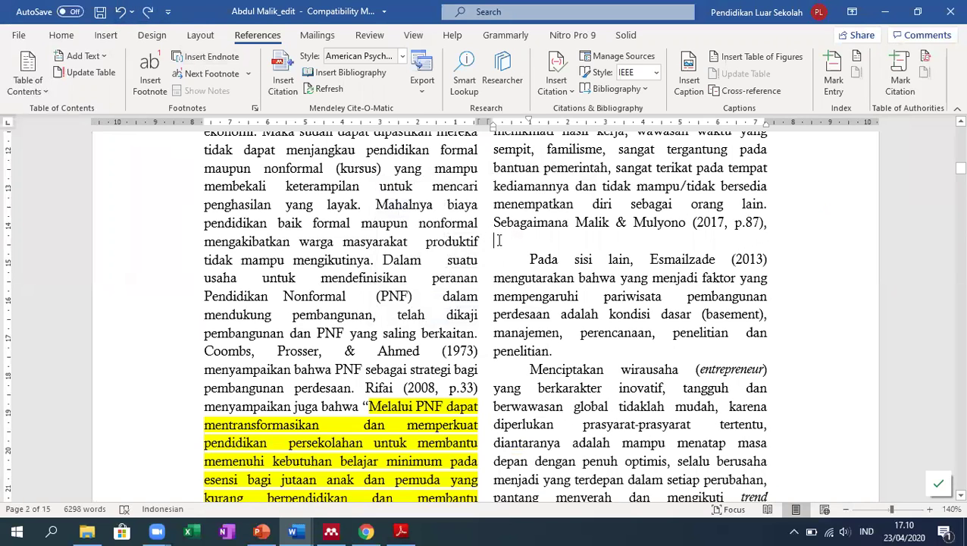
{"action": "right_click", "coordinate": [499, 240]}
{"action": "left_click", "coordinate": [596, 317]}
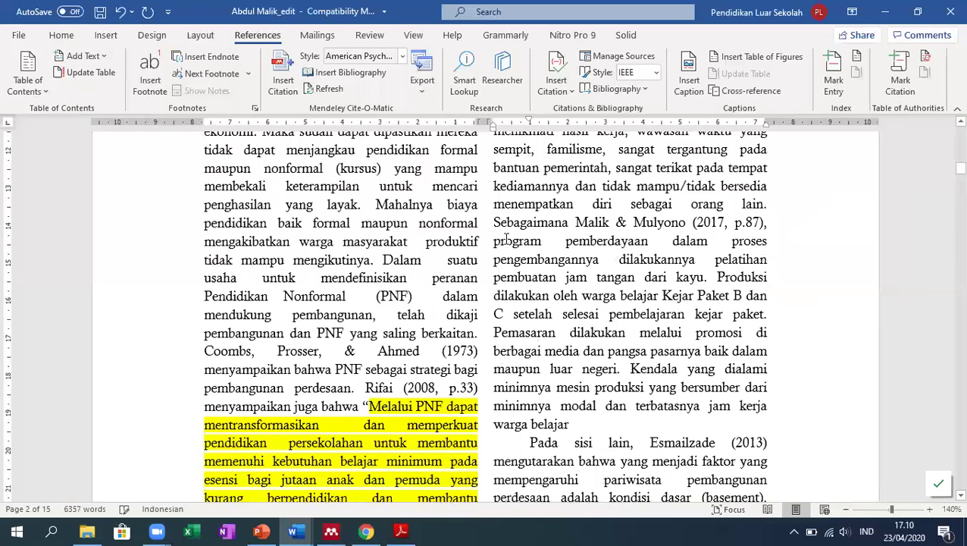
- Try to indent the pasted findings about 0.5 cm from the left margin, and undo the indent
{"action": "left_click_drag", "start_coordinate": [493, 243], "coordinate": [574, 426]}
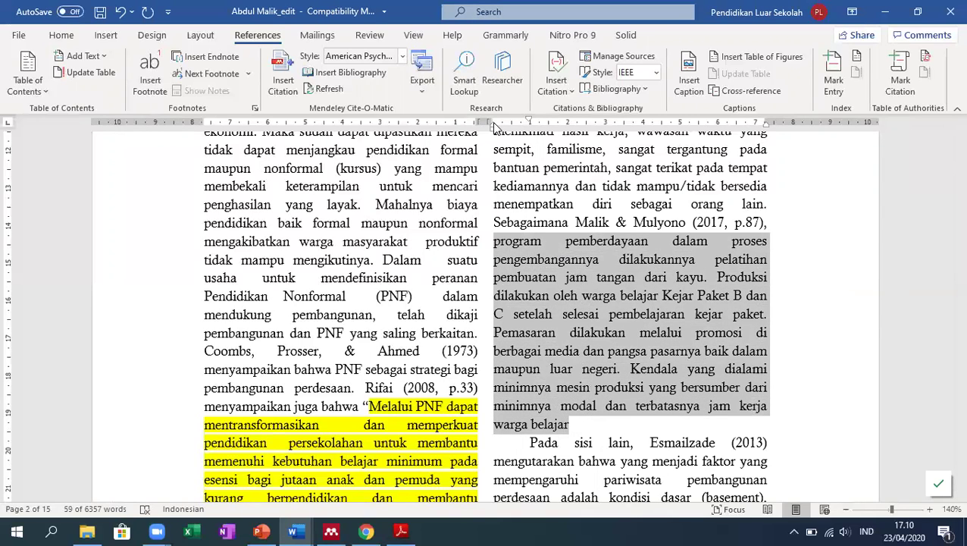
{"action": "left_click_drag", "start_coordinate": [494, 130], "coordinate": [513, 131]}
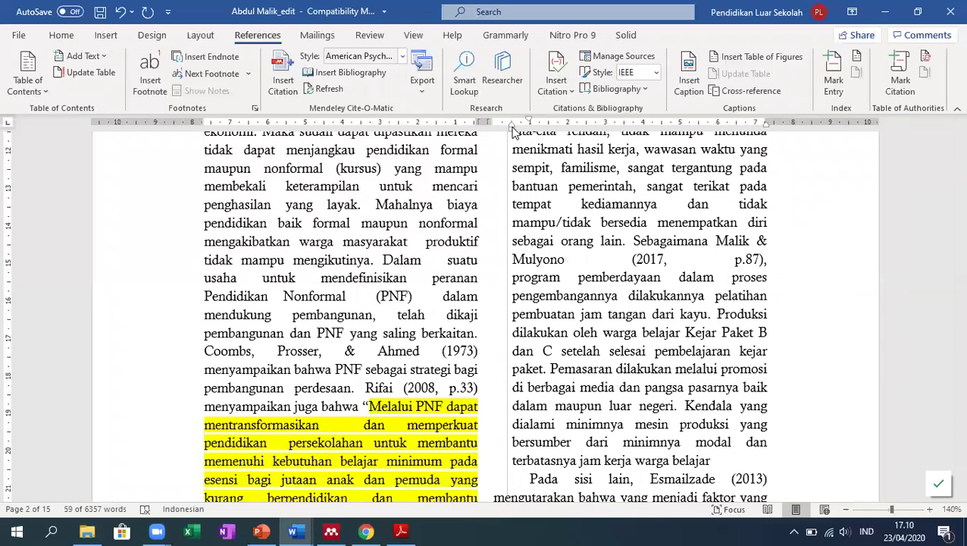
{"action": "left_click_drag", "start_coordinate": [514, 132], "coordinate": [513, 135]}
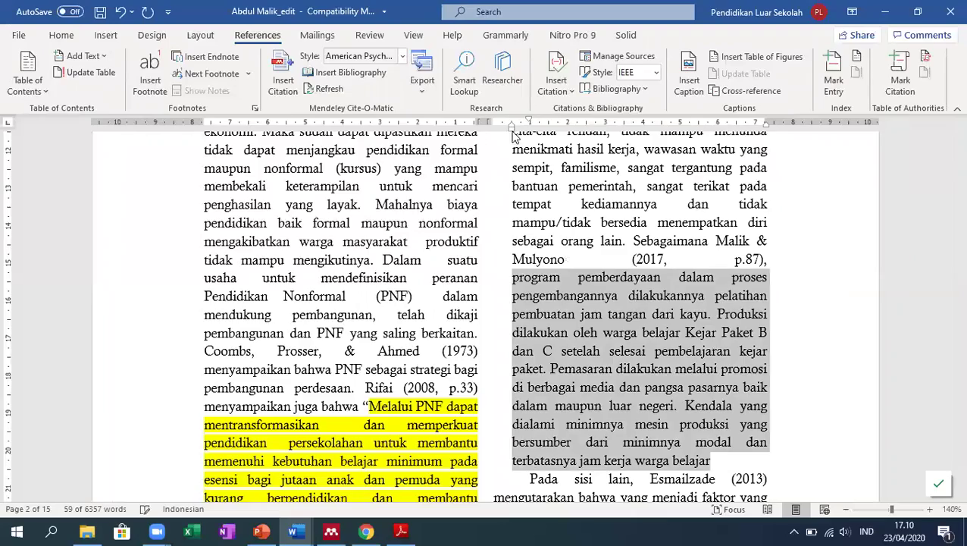
{"action": "scroll", "coordinate": [618, 197], "scroll_direction": "up", "scroll_amount": 3}
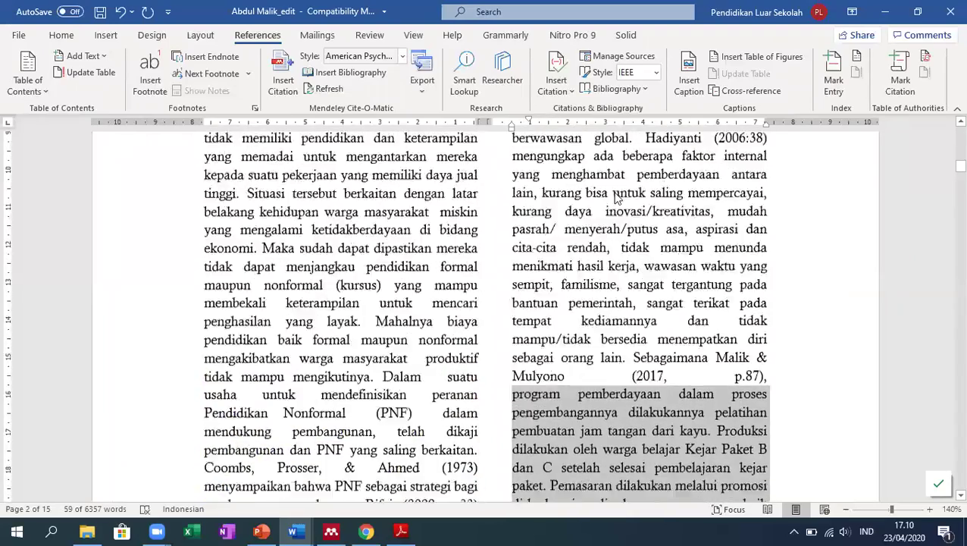
{"action": "scroll", "coordinate": [618, 197], "scroll_direction": "down", "scroll_amount": 6}
{"action": "scroll", "coordinate": [616, 194], "scroll_direction": "up", "scroll_amount": 2}
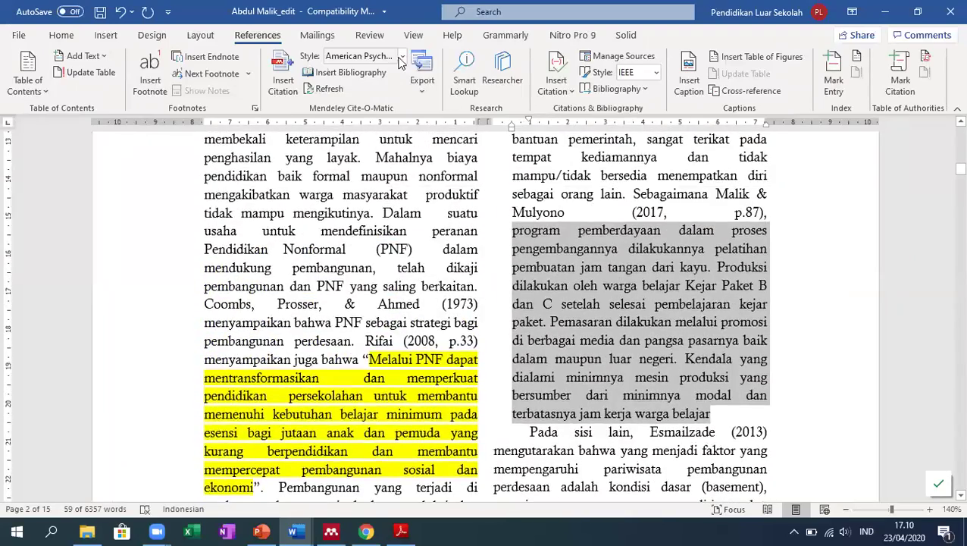
{"action": "left_click", "coordinate": [122, 12]}
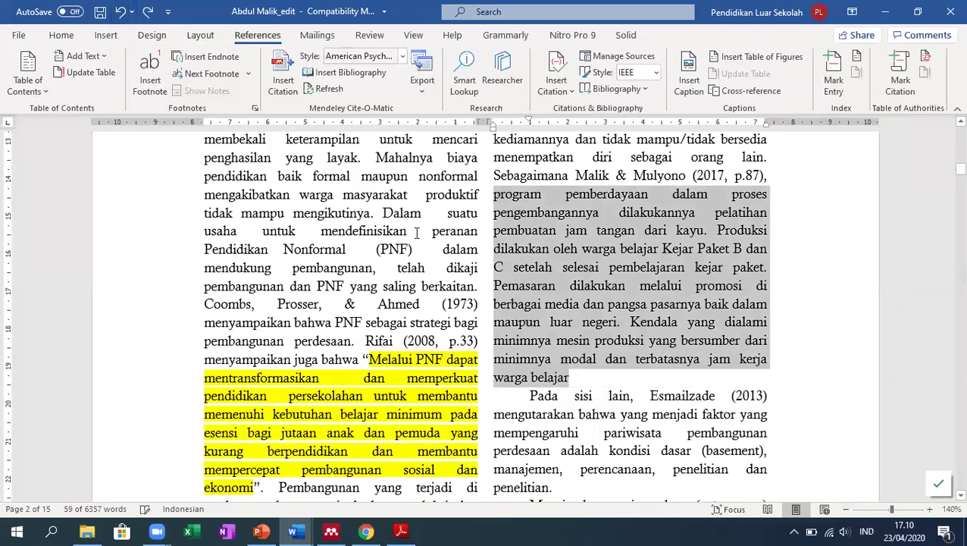
- Try to set the findings off as a paragraph of their own and shift their left indent, undoing both changes
{"action": "left_click", "coordinate": [492, 198]}
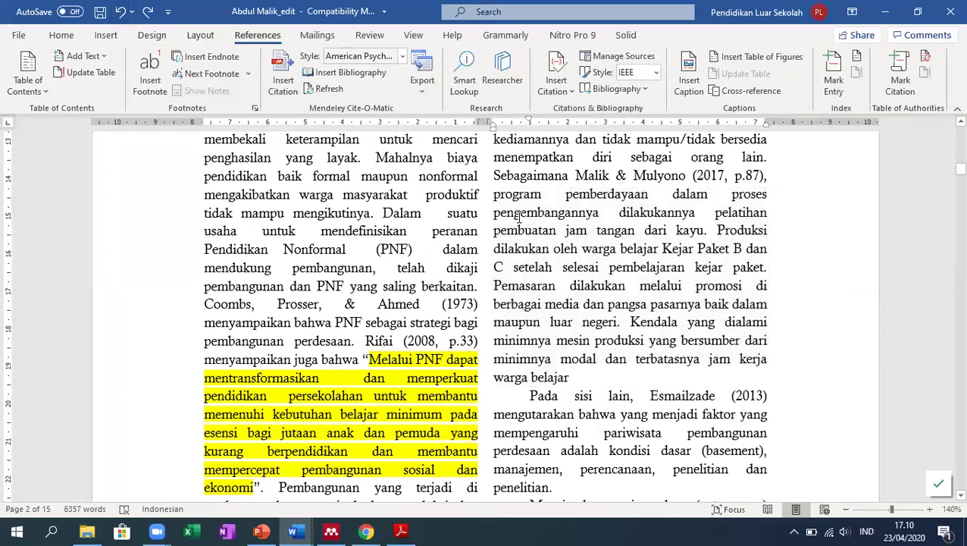
{"action": "key", "text": "Return"}
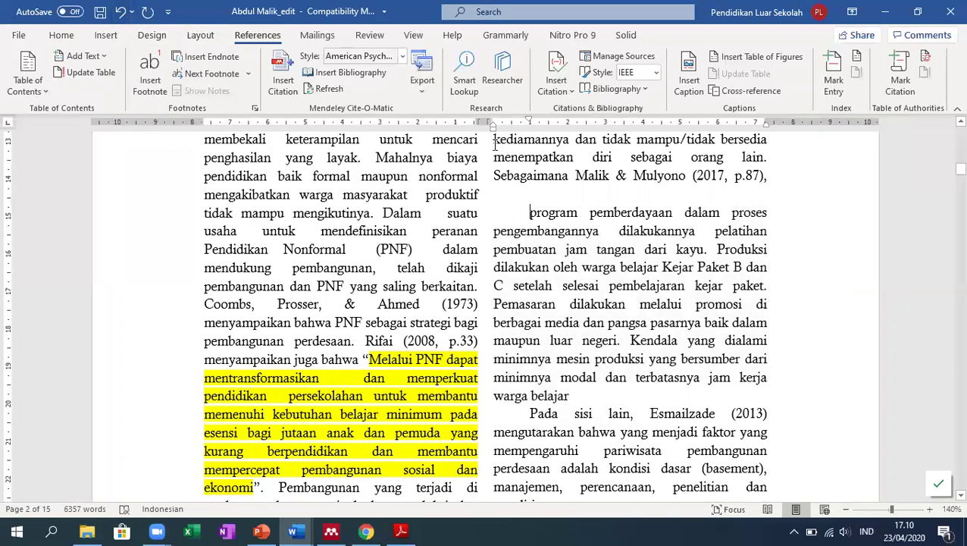
{"action": "key", "text": "Delete"}
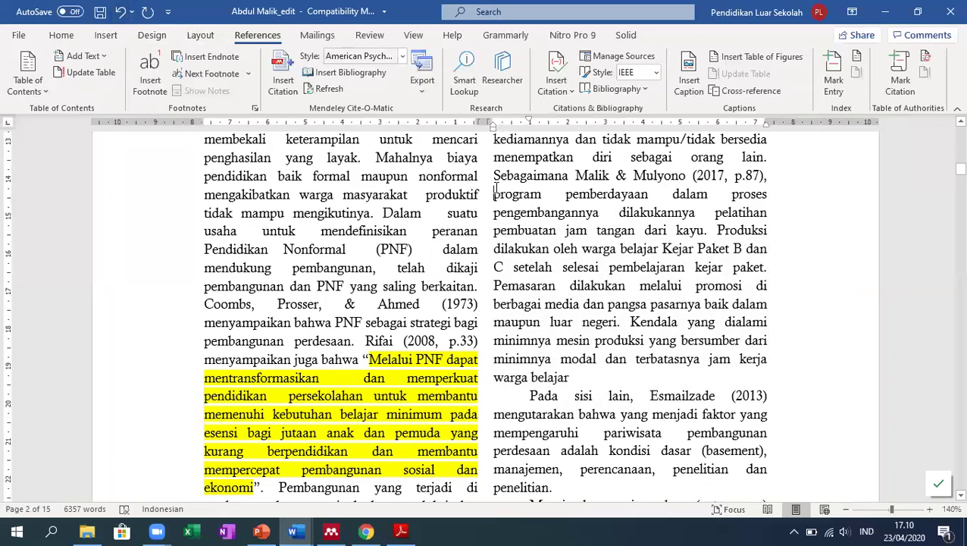
{"action": "left_click", "coordinate": [576, 379], "text": "shift"}
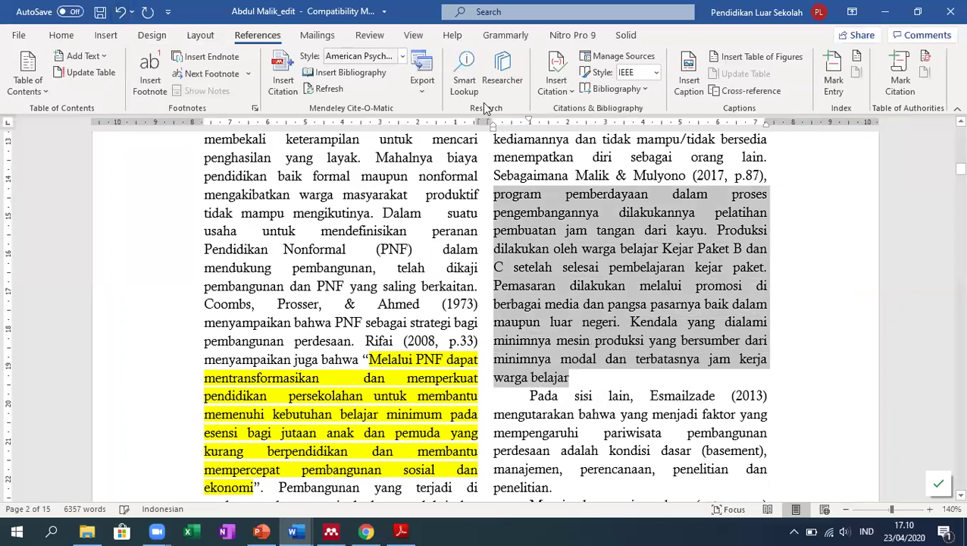
{"action": "left_click_drag", "start_coordinate": [493, 127], "coordinate": [497, 127]}
{"action": "key", "text": "ctrl+z"}
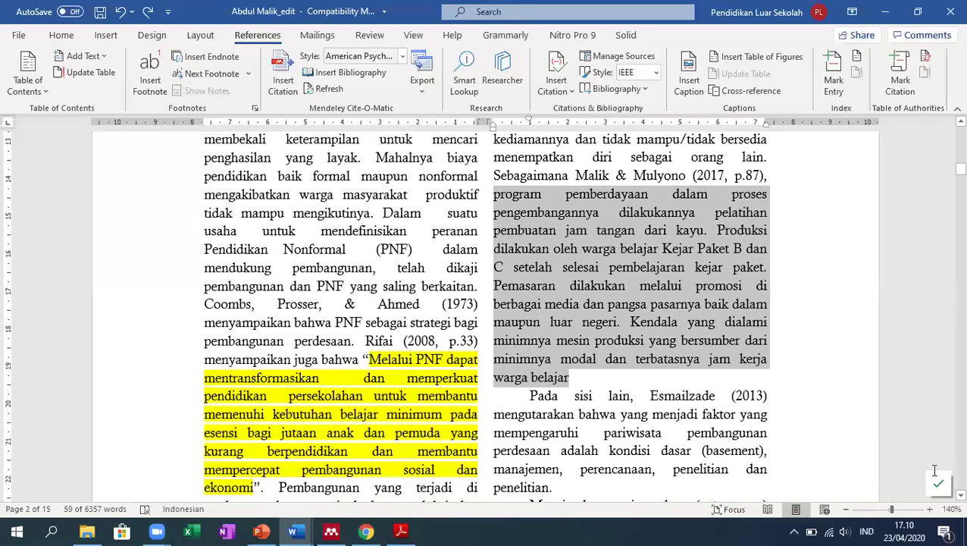
- Split the findings into their own paragraph and indent it about 0.5 cm on both sides, without a first-line indent
{"action": "scroll", "coordinate": [629, 285], "scroll_direction": "up", "scroll_amount": 1}
{"action": "left_click", "coordinate": [494, 243]}
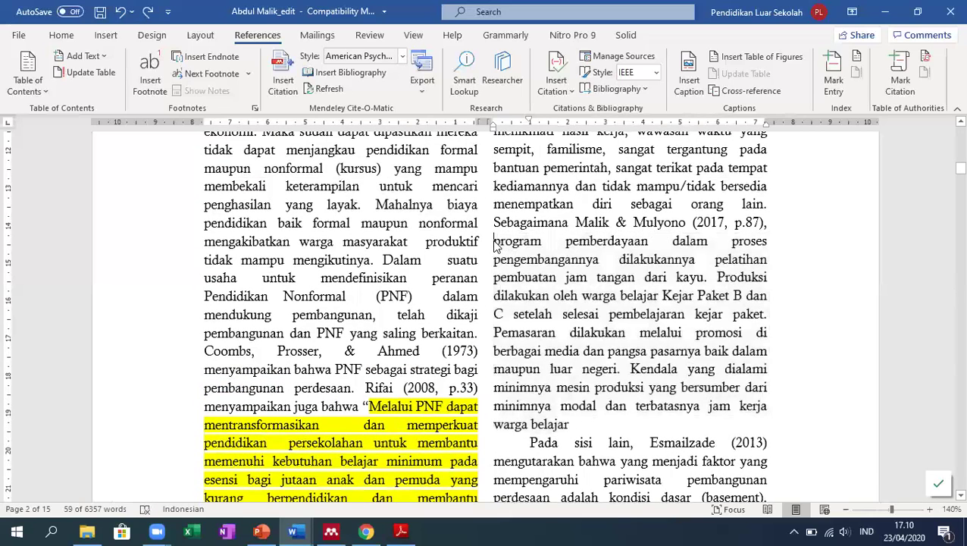
{"action": "key", "text": "Return"}
{"action": "key", "text": "Return"}
{"action": "left_click_drag", "start_coordinate": [529, 259], "coordinate": [579, 440]}
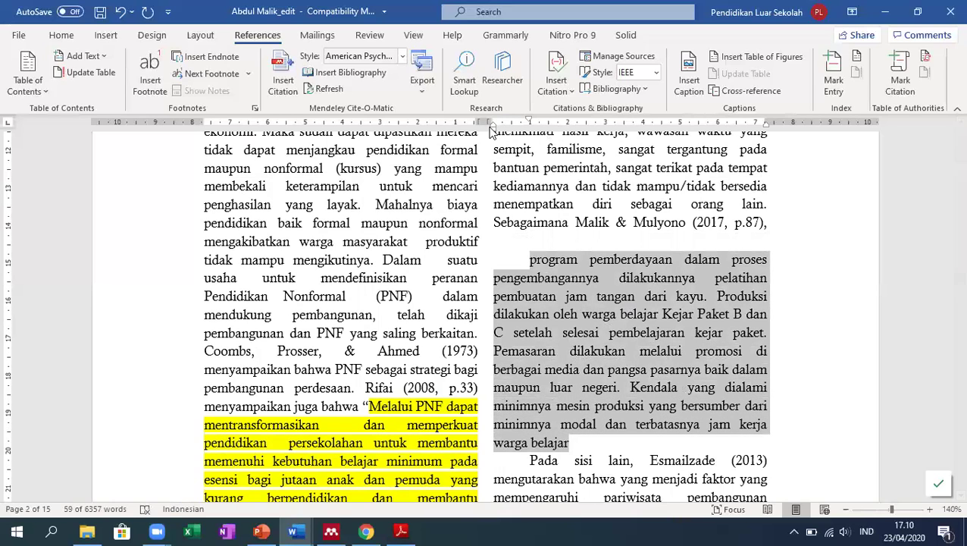
{"action": "mouse_move", "coordinate": [491, 125]}
{"action": "left_mouse_down"}
{"action": "mouse_move", "coordinate": [521, 133]}
{"action": "mouse_move", "coordinate": [512, 121]}
{"action": "left_mouse_up"}
{"action": "left_click_drag", "start_coordinate": [766, 124], "coordinate": [748, 131]}
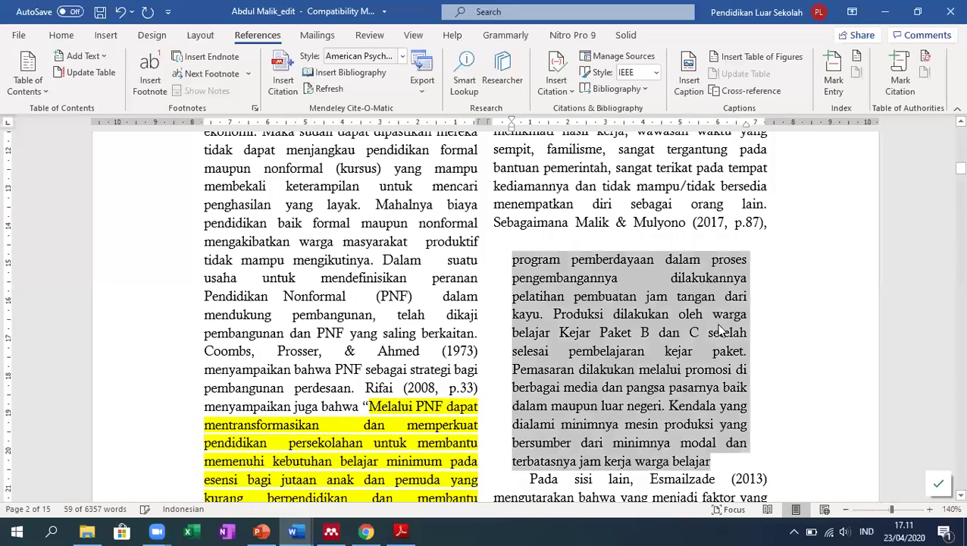
{"action": "scroll", "coordinate": [720, 326], "scroll_direction": "down", "scroll_amount": 5}
{"action": "scroll", "coordinate": [724, 273], "scroll_direction": "up", "scroll_amount": 4}
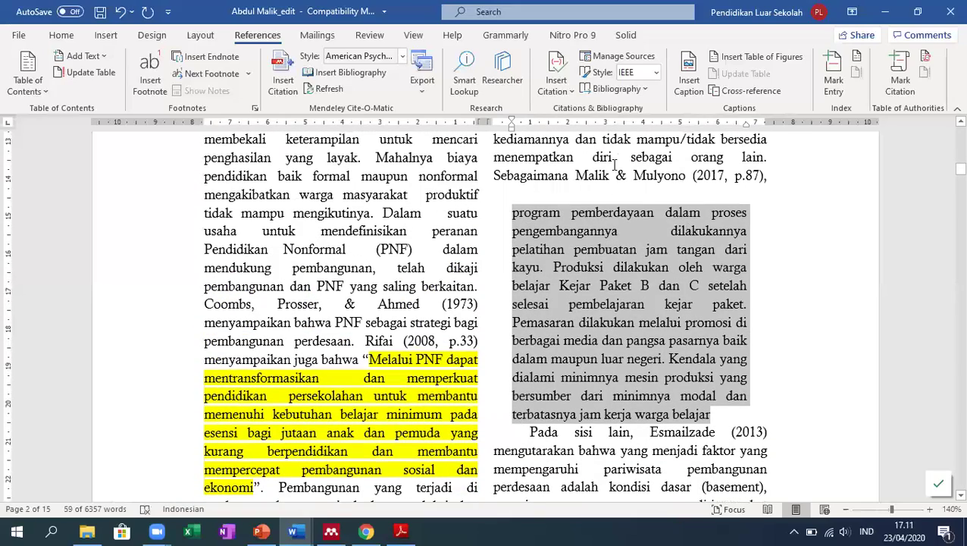
- End the block quotation with a period and remove the first-line indent of the following "Pada sisi lain" paragraph
{"action": "left_click_drag", "start_coordinate": [576, 175], "coordinate": [763, 178]}
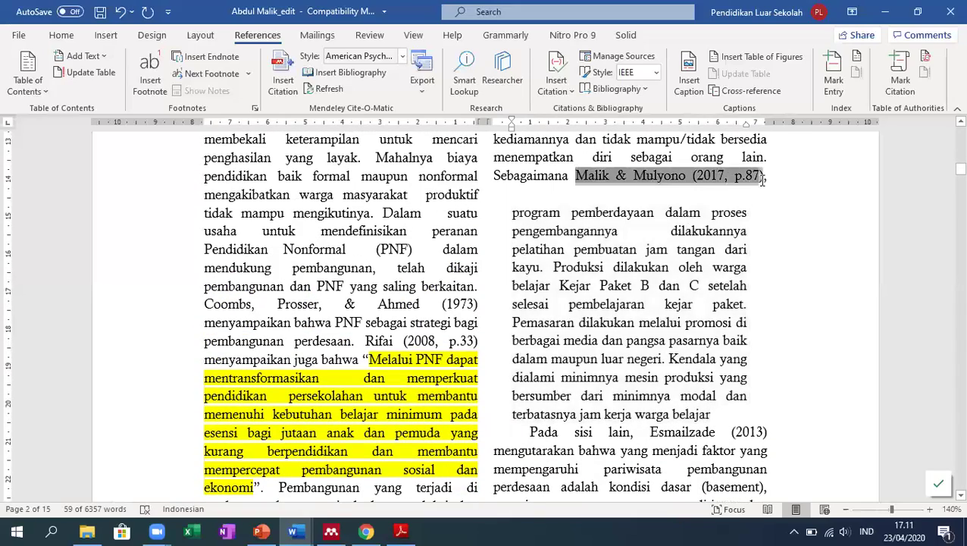
{"action": "left_click", "coordinate": [718, 409]}
{"action": "type", "text": "."}
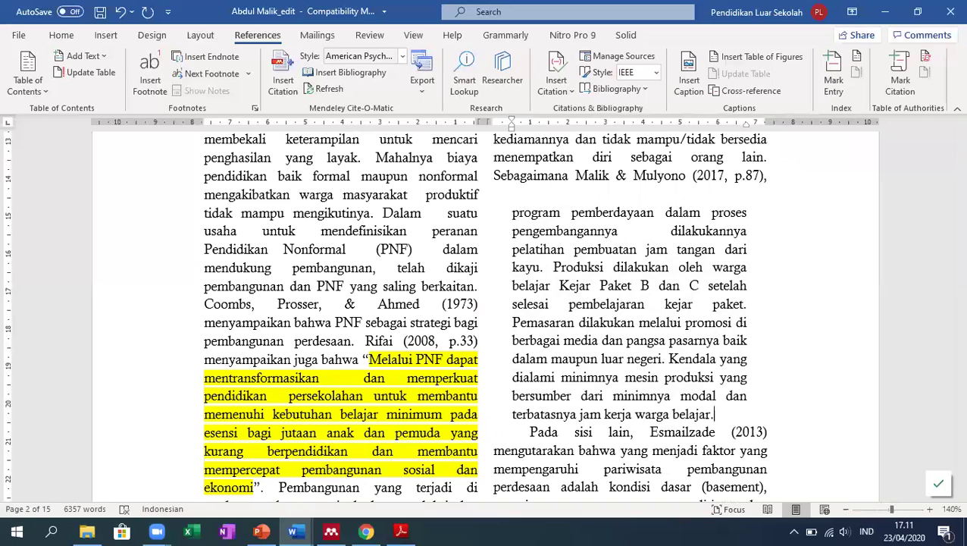
{"action": "left_click", "coordinate": [530, 431]}
{"action": "key", "text": "BackSpace"}
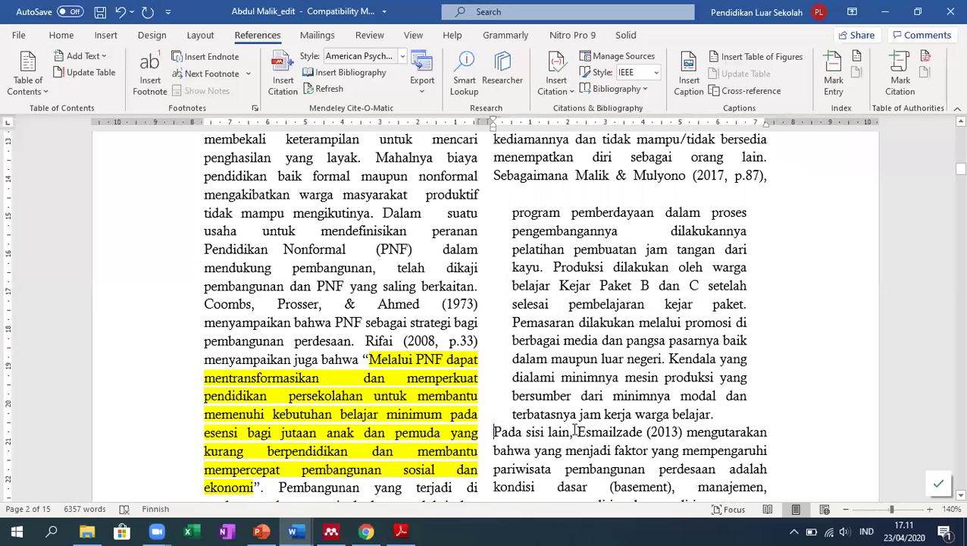
- Delete the blank line above the block quotation and give the quotation single line spacing
{"action": "left_click", "coordinate": [570, 190]}
{"action": "key", "text": "BackSpace"}
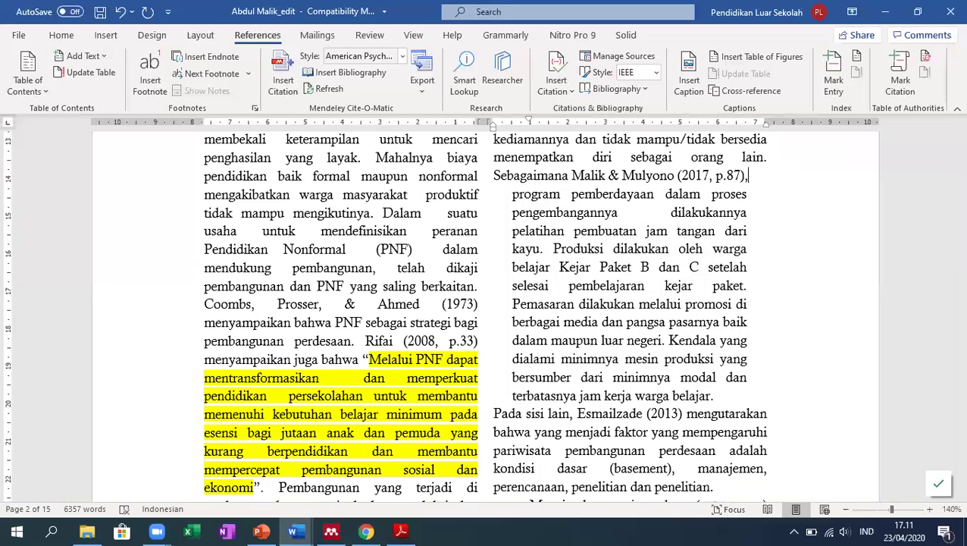
{"action": "scroll", "coordinate": [592, 212], "scroll_direction": "up", "scroll_amount": 1}
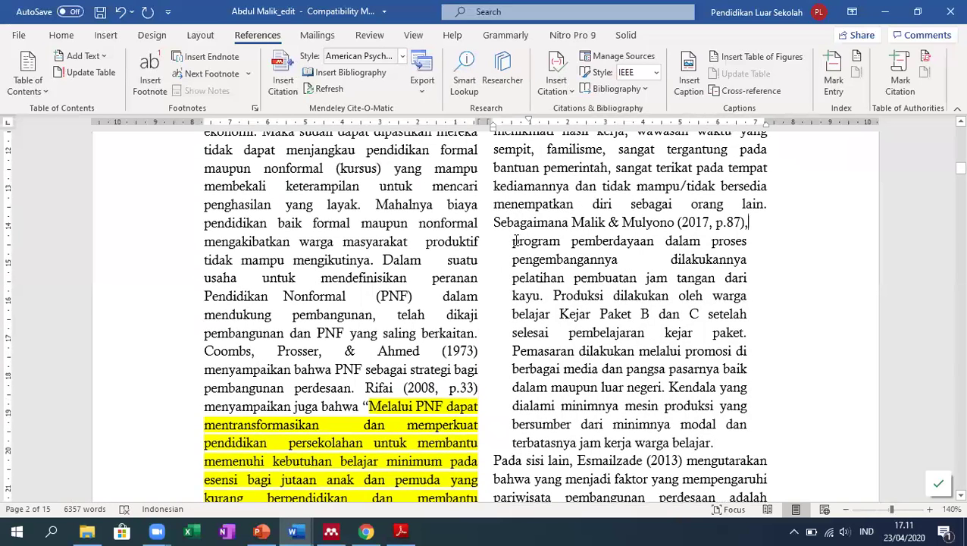
{"action": "left_click_drag", "start_coordinate": [514, 239], "coordinate": [717, 446]}
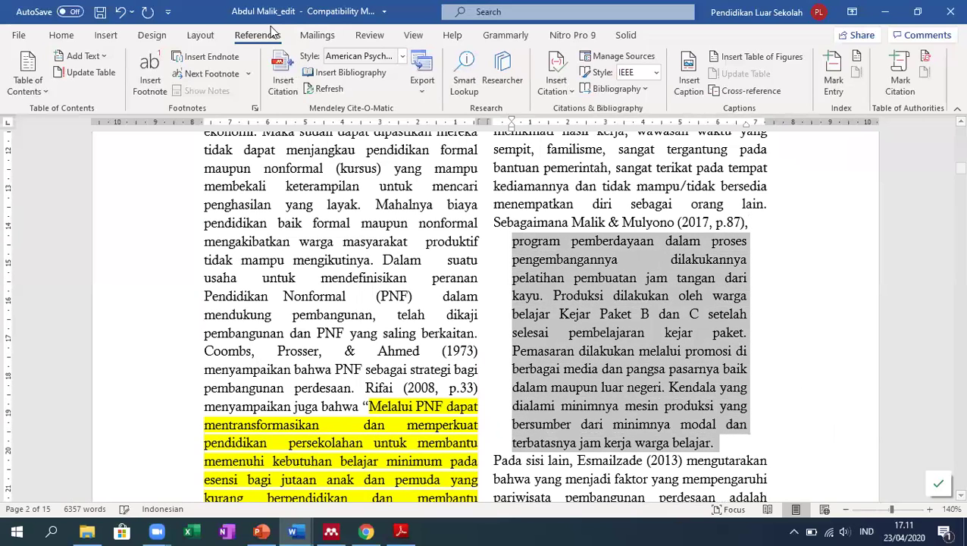
{"action": "left_click", "coordinate": [63, 36]}
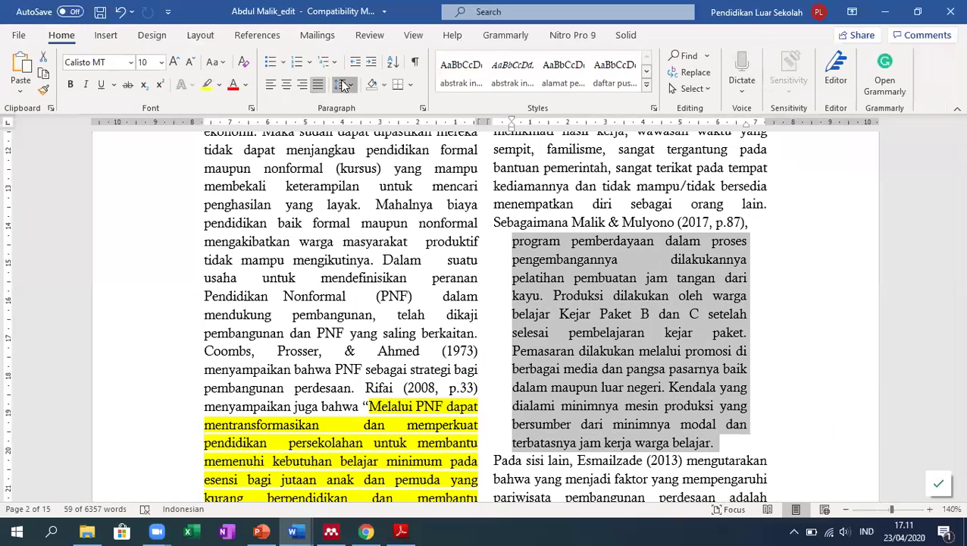
{"action": "left_click", "coordinate": [340, 84]}
{"action": "left_click", "coordinate": [351, 104]}
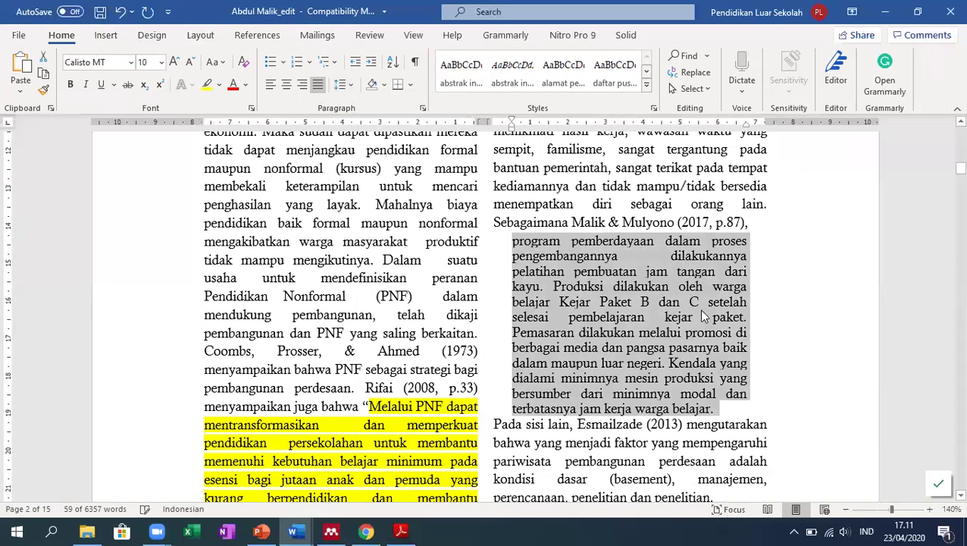
{"action": "left_click", "coordinate": [722, 416]}
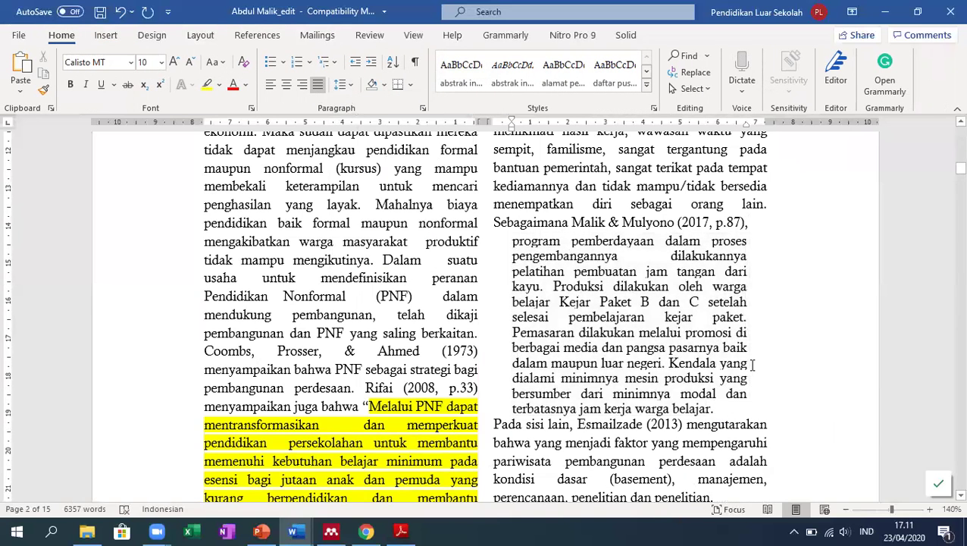
{"action": "scroll", "coordinate": [750, 356], "scroll_direction": "down", "scroll_amount": 1}
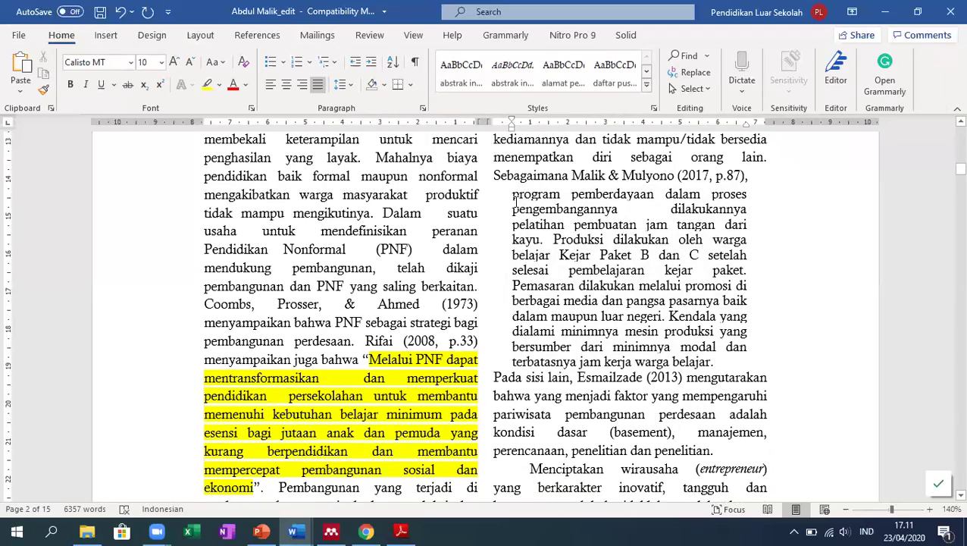
{"action": "scroll", "coordinate": [561, 214], "scroll_direction": "down", "scroll_amount": 1}
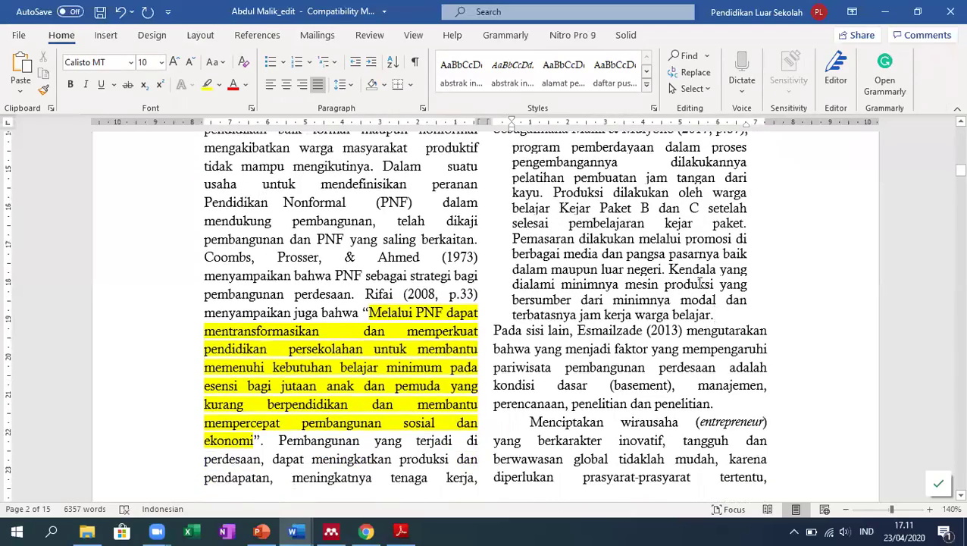
{"action": "scroll", "coordinate": [701, 279], "scroll_direction": "up", "scroll_amount": 2}
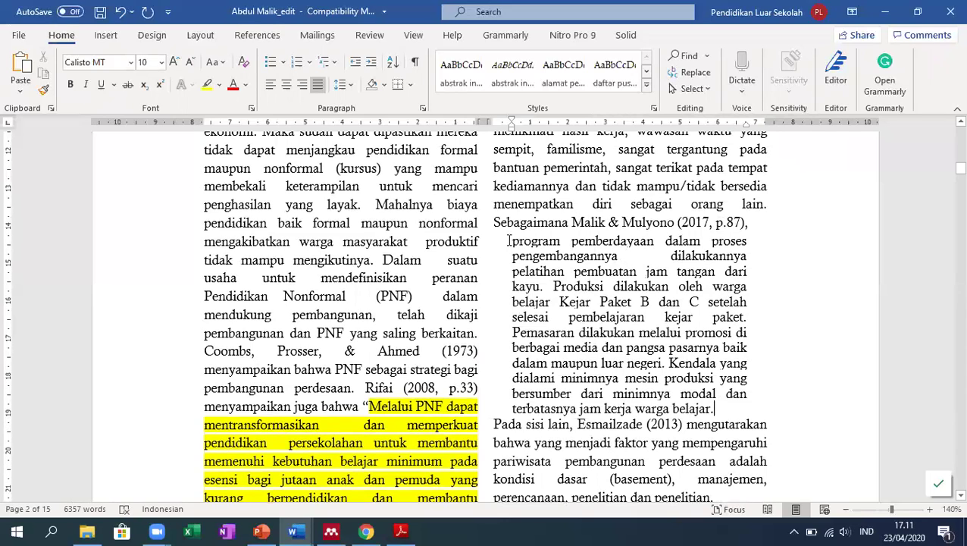
{"action": "left_click_drag", "start_coordinate": [507, 241], "coordinate": [716, 409]}
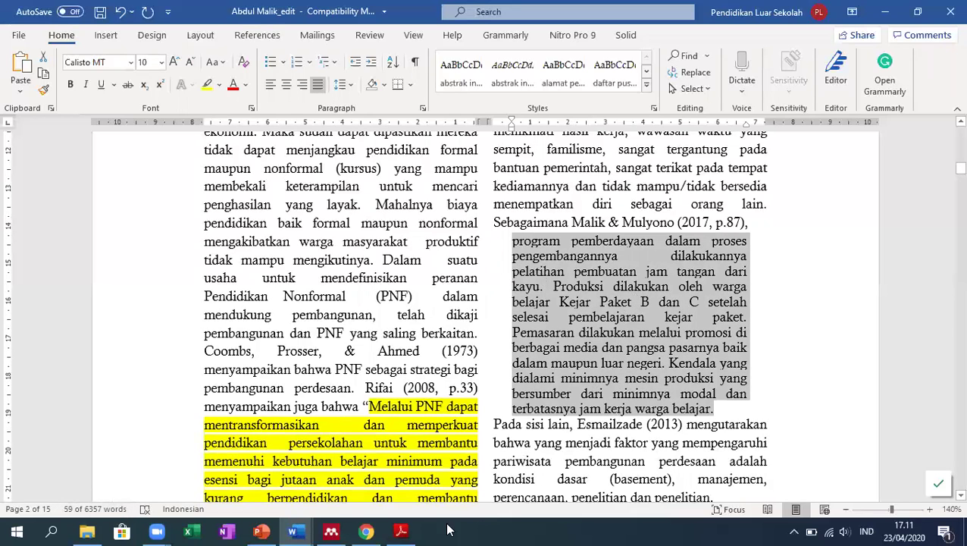
- Switch to the writing guide in Adobe Reader and read past the ellipsis and interpolation rules to section 6.2.2, "Kutipan tak Langsung"
{"action": "left_click", "coordinate": [402, 530]}
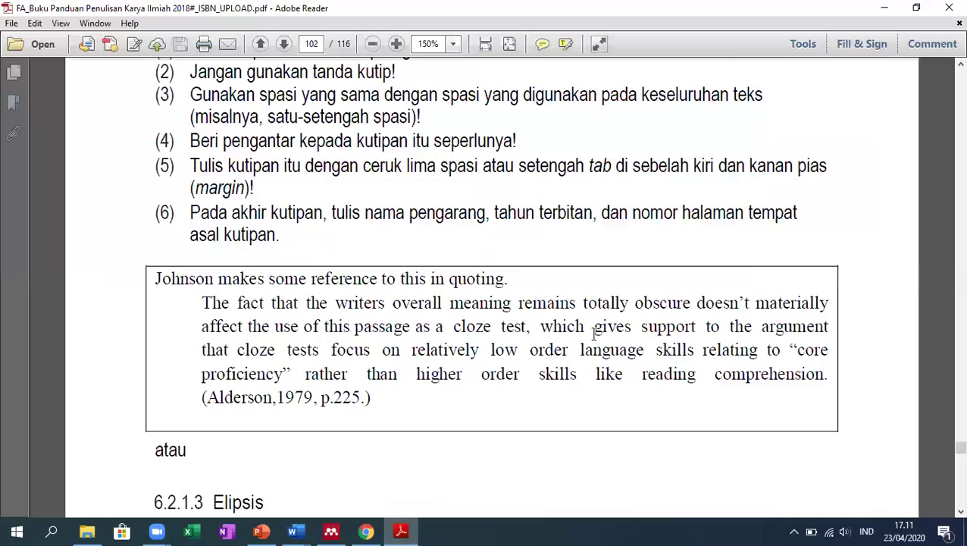
{"action": "scroll", "coordinate": [537, 328], "scroll_direction": "down", "scroll_amount": 3}
{"action": "scroll", "coordinate": [537, 327], "scroll_direction": "down", "scroll_amount": 10}
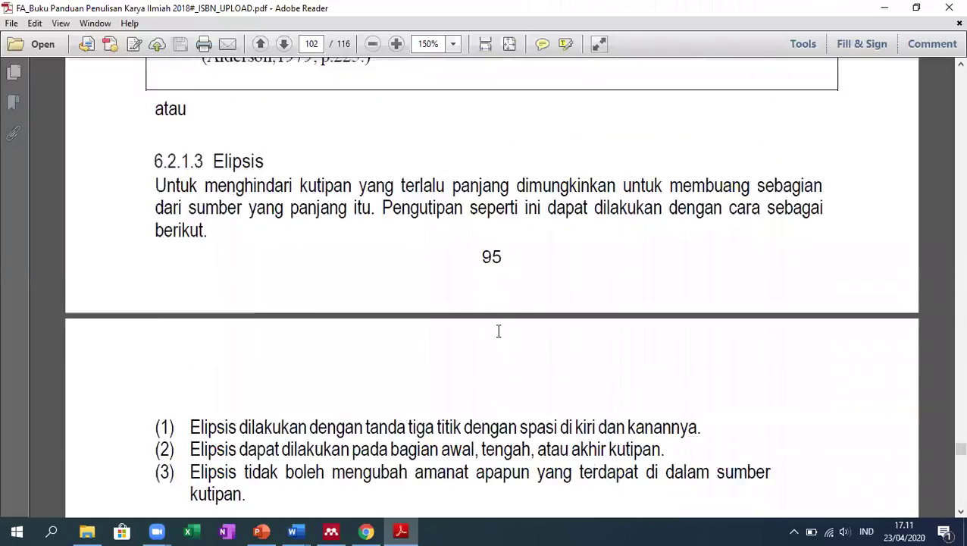
{"action": "scroll", "coordinate": [488, 320], "scroll_direction": "down", "scroll_amount": 15}
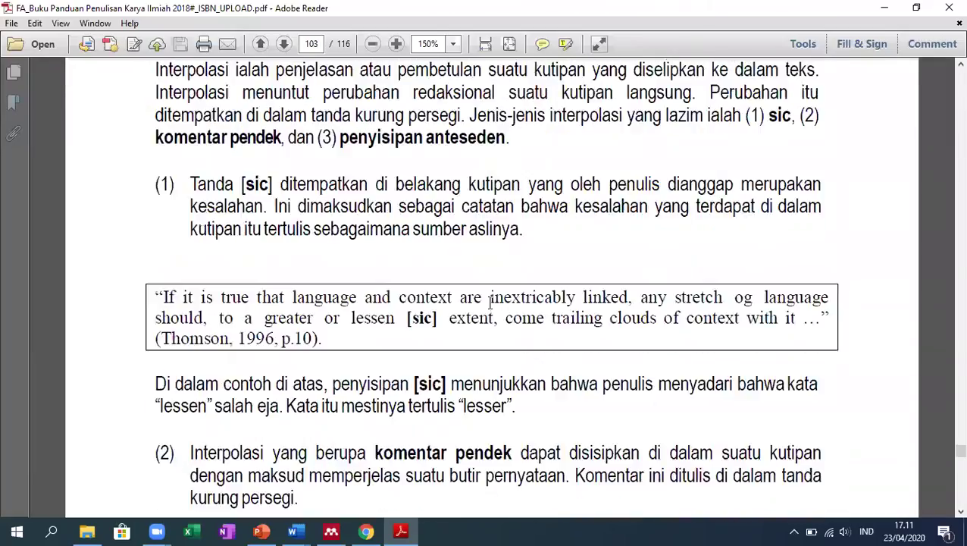
{"action": "scroll", "coordinate": [508, 289], "scroll_direction": "down", "scroll_amount": 5}
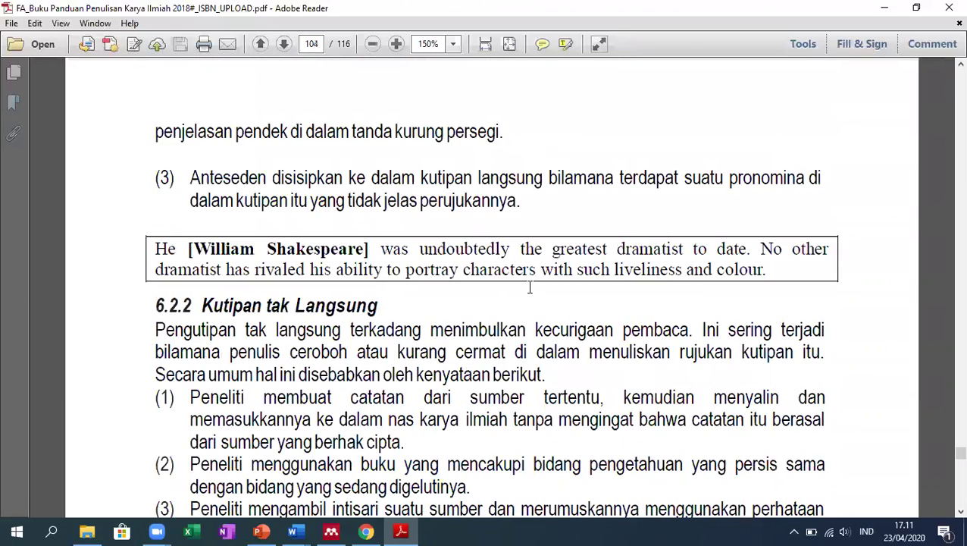
{"action": "scroll", "coordinate": [526, 288], "scroll_direction": "down", "scroll_amount": 3}
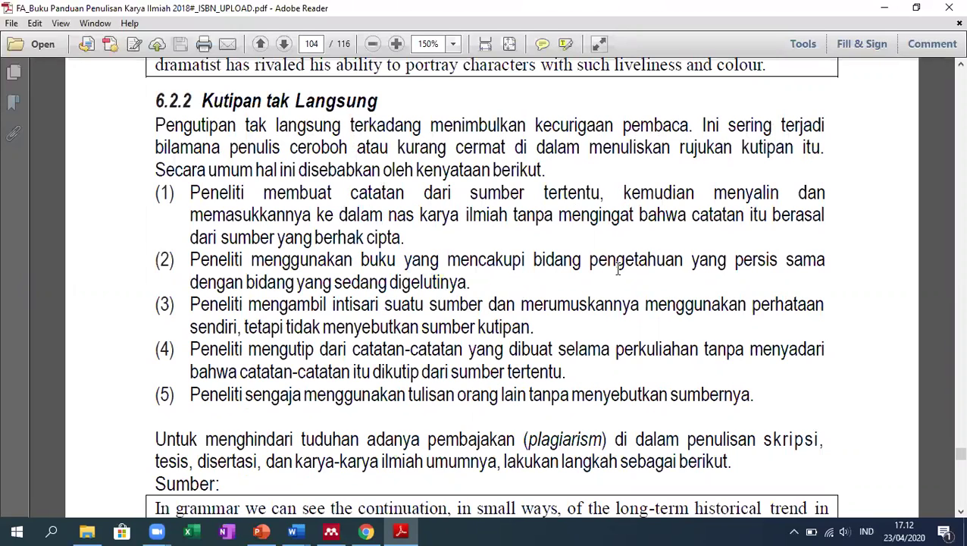
{"action": "scroll", "coordinate": [492, 305], "scroll_direction": "down", "scroll_amount": 3}
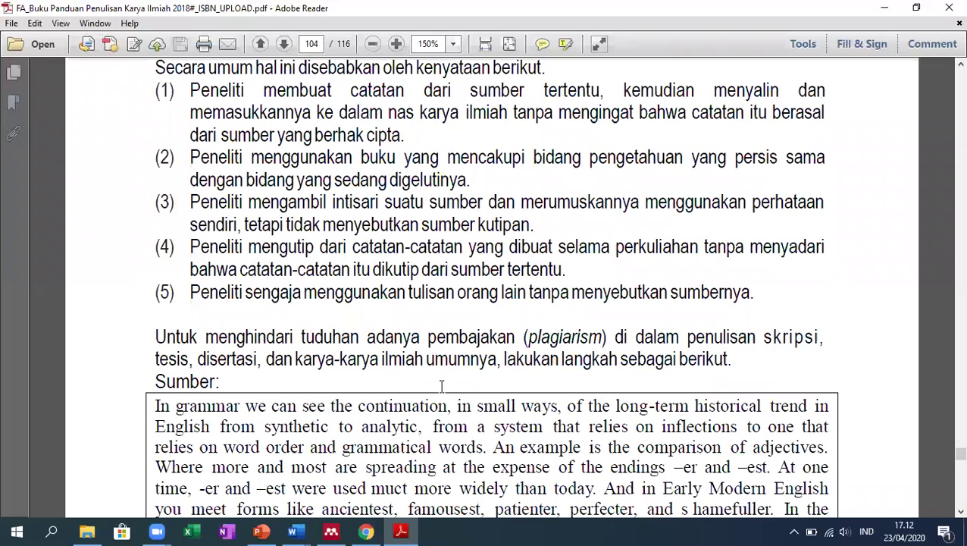
{"action": "scroll", "coordinate": [641, 361], "scroll_direction": "down", "scroll_amount": 5}
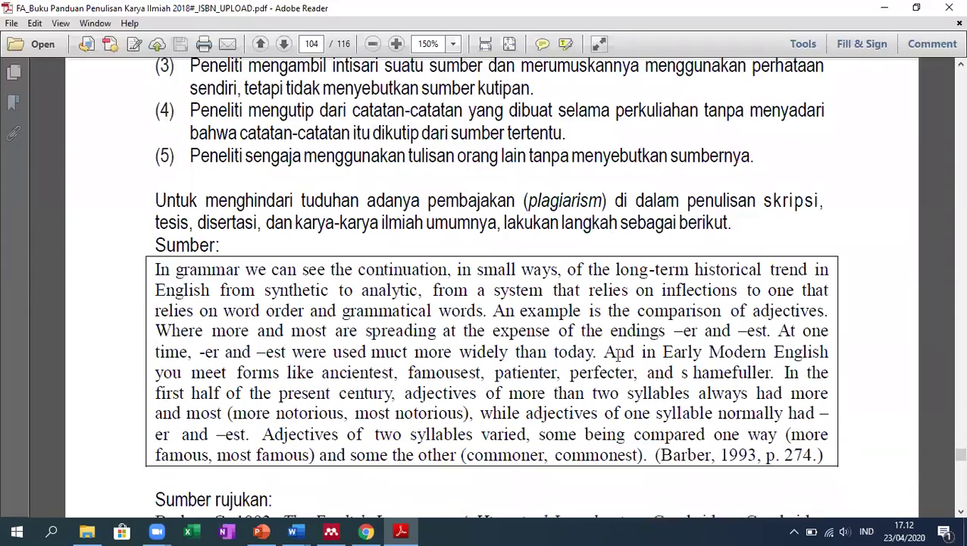
- Read the writing guide from the indirect quotation methods through section 6.2.3, "Kutipan Khusus", including nested, poetry and speech quotations
{"action": "scroll", "coordinate": [256, 267], "scroll_direction": "down", "scroll_amount": 8}
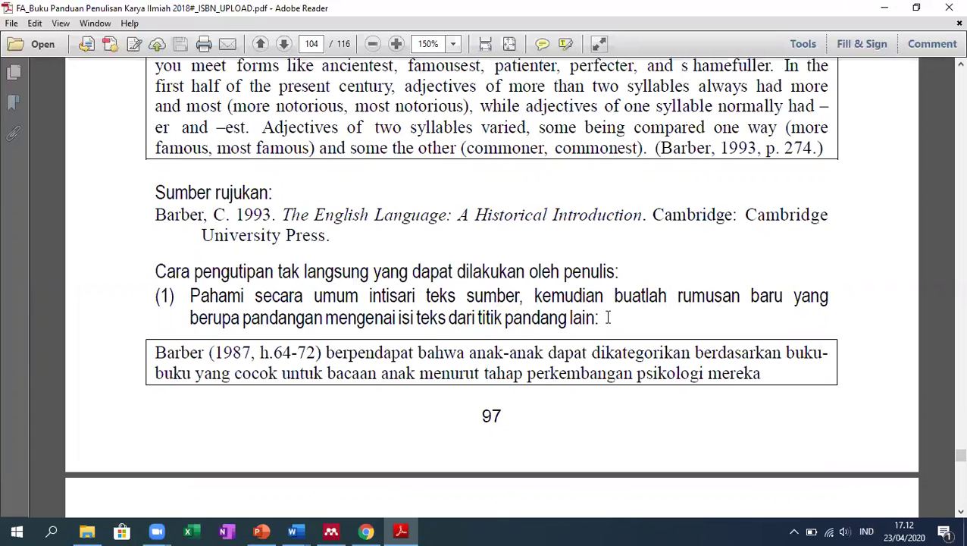
{"action": "scroll", "coordinate": [607, 317], "scroll_direction": "down", "scroll_amount": 3}
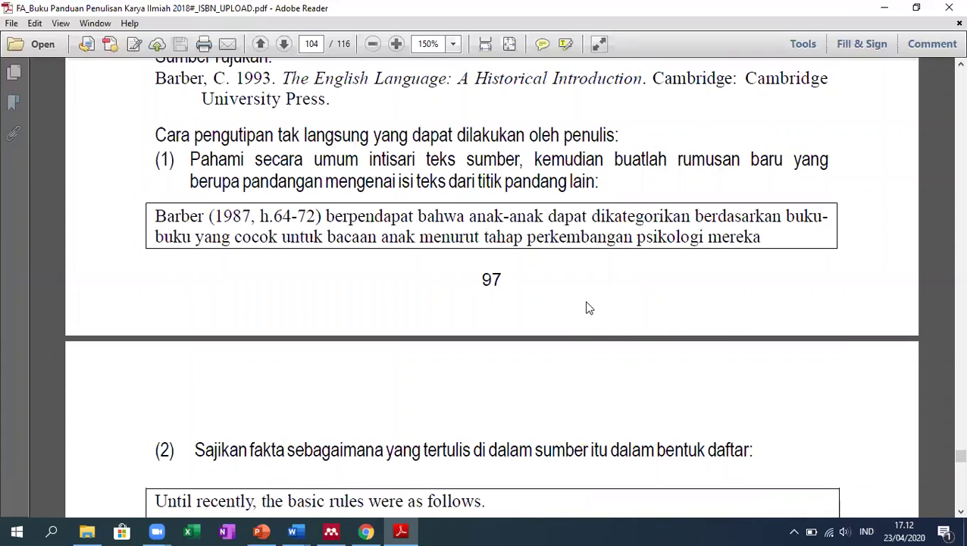
{"action": "scroll", "coordinate": [588, 308], "scroll_direction": "down", "scroll_amount": 6}
{"action": "scroll", "coordinate": [594, 311], "scroll_direction": "down", "scroll_amount": 10}
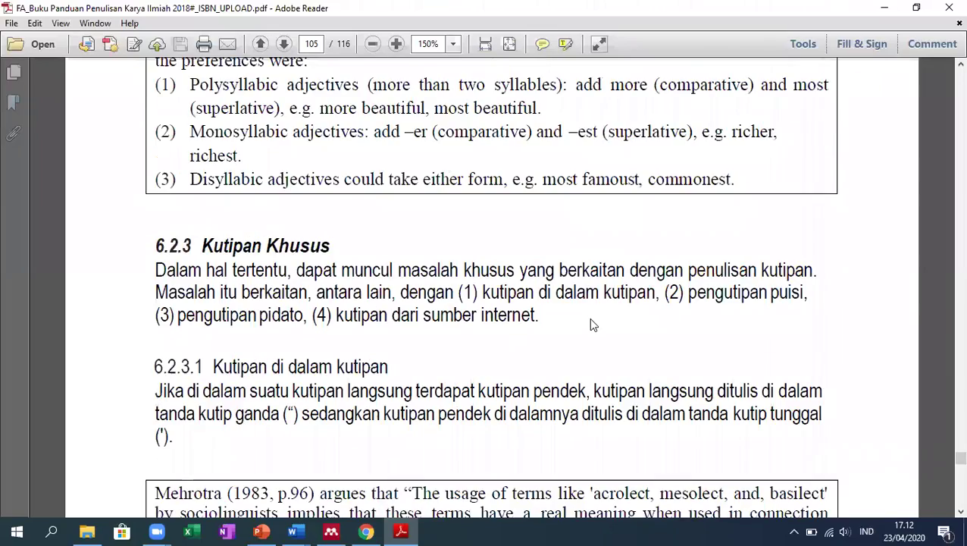
{"action": "scroll", "coordinate": [593, 324], "scroll_direction": "down", "scroll_amount": 3}
{"action": "scroll", "coordinate": [589, 319], "scroll_direction": "down", "scroll_amount": 18}
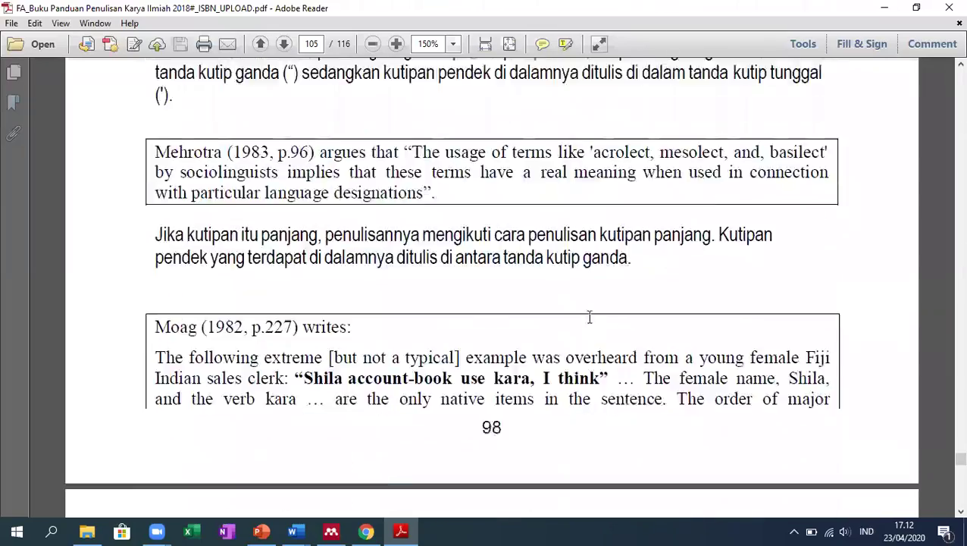
{"action": "scroll", "coordinate": [589, 319], "scroll_direction": "down", "scroll_amount": 14}
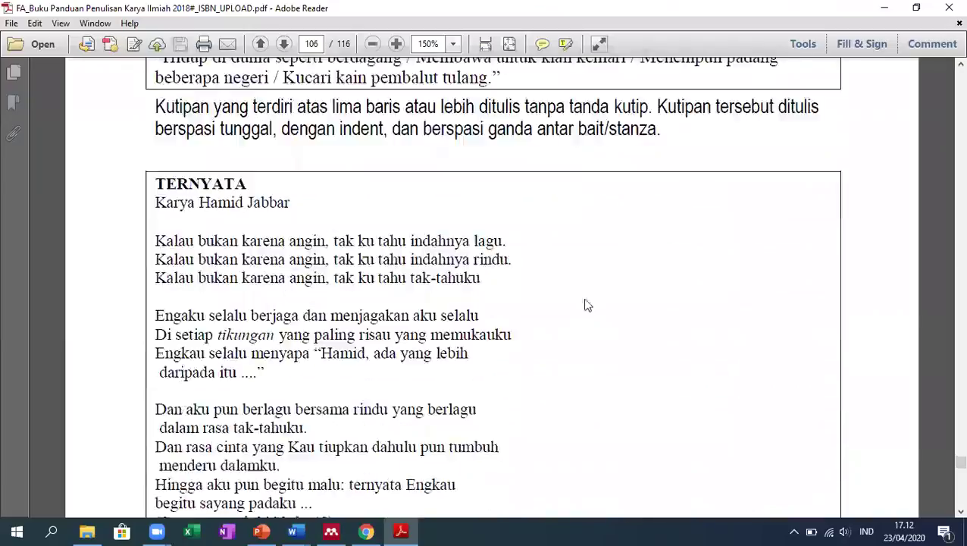
{"action": "scroll", "coordinate": [587, 299], "scroll_direction": "down", "scroll_amount": 5}
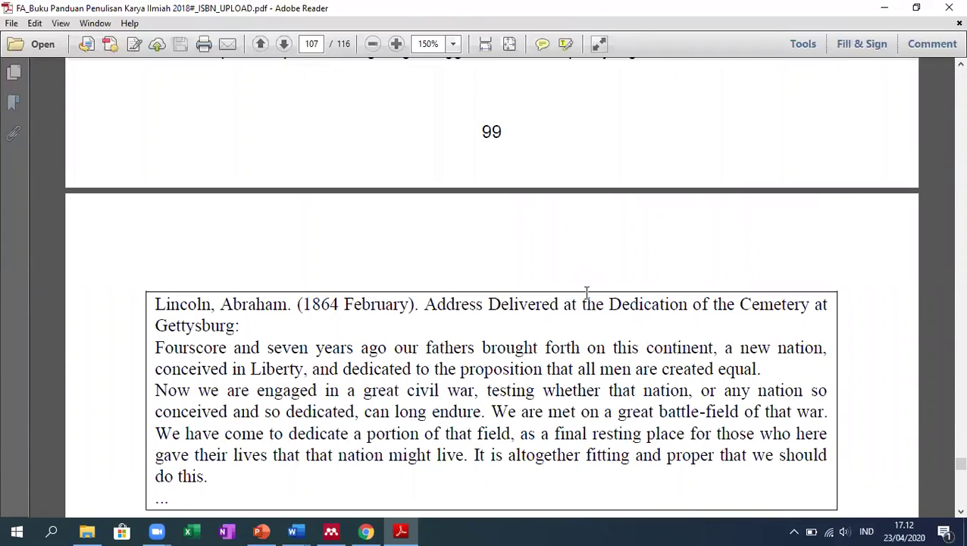
- Examine section 6.2.3.4 on quoting online sources and highlight "World Health Organization" in its sample reference
{"action": "scroll", "coordinate": [586, 292], "scroll_direction": "down", "scroll_amount": 2}
{"action": "scroll", "coordinate": [582, 300], "scroll_direction": "down", "scroll_amount": 2}
{"action": "scroll", "coordinate": [584, 301], "scroll_direction": "down", "scroll_amount": 2}
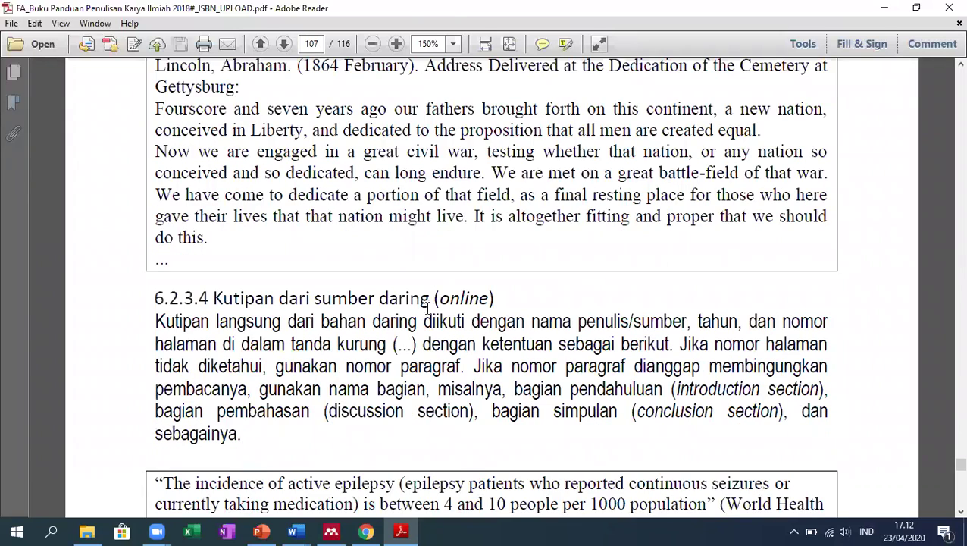
{"action": "scroll", "coordinate": [428, 307], "scroll_direction": "down", "scroll_amount": 5}
{"action": "scroll", "coordinate": [494, 307], "scroll_direction": "down", "scroll_amount": 1}
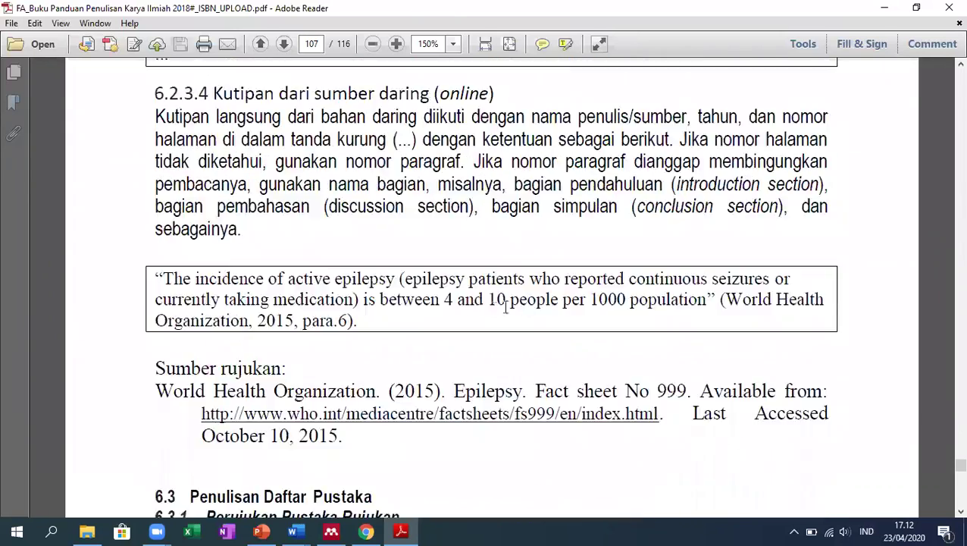
{"action": "scroll", "coordinate": [734, 310], "scroll_direction": "down", "scroll_amount": 2}
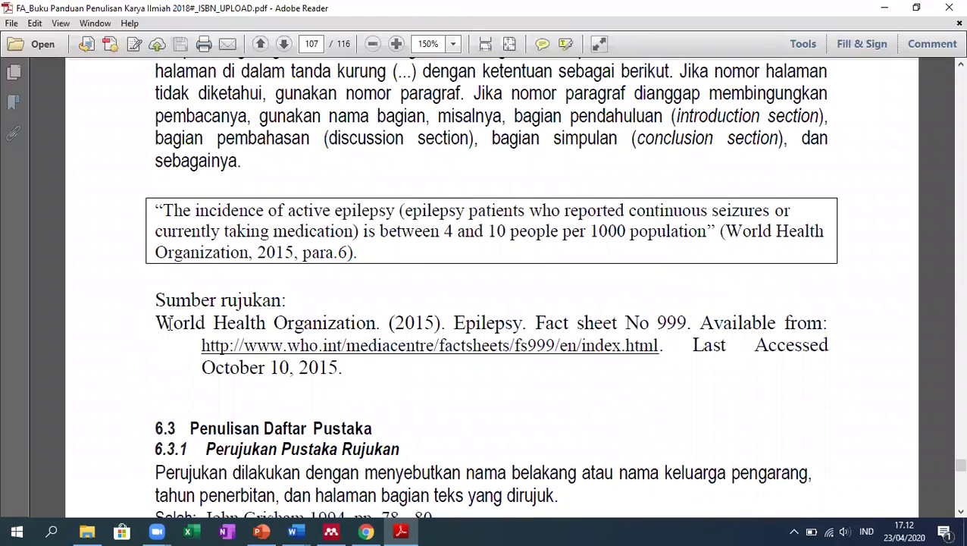
{"action": "left_click_drag", "start_coordinate": [155, 323], "coordinate": [376, 324]}
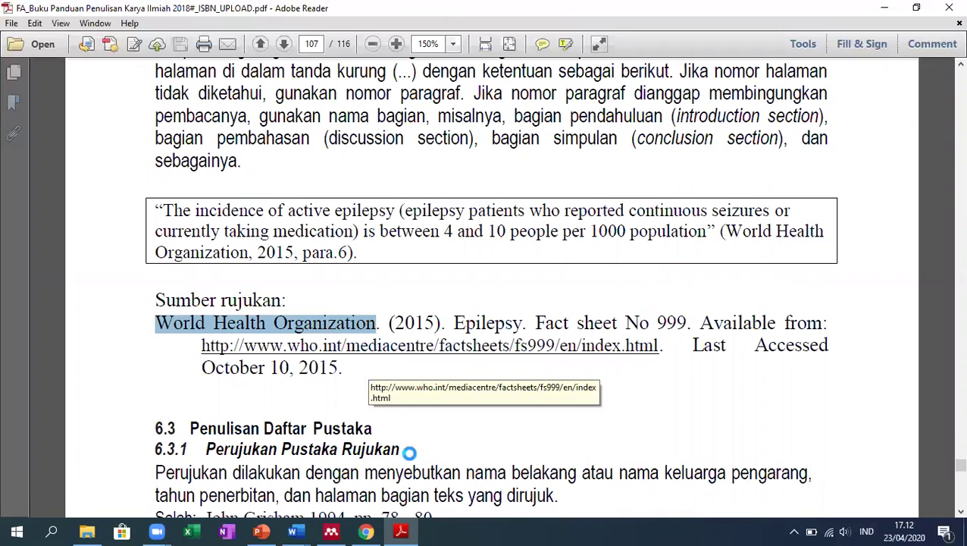
- Switch to Mendeley Desktop and close the open "Pengembangan Kewirausahaan" article to return to the SKRIPSI folder
{"action": "left_click", "coordinate": [331, 531]}
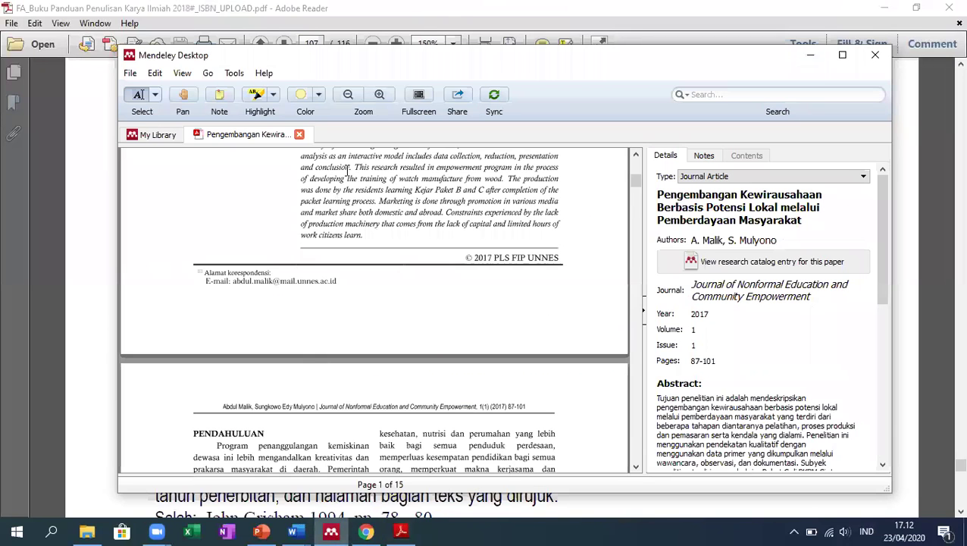
{"action": "left_click", "coordinate": [299, 135]}
{"action": "left_click", "coordinate": [507, 307]}
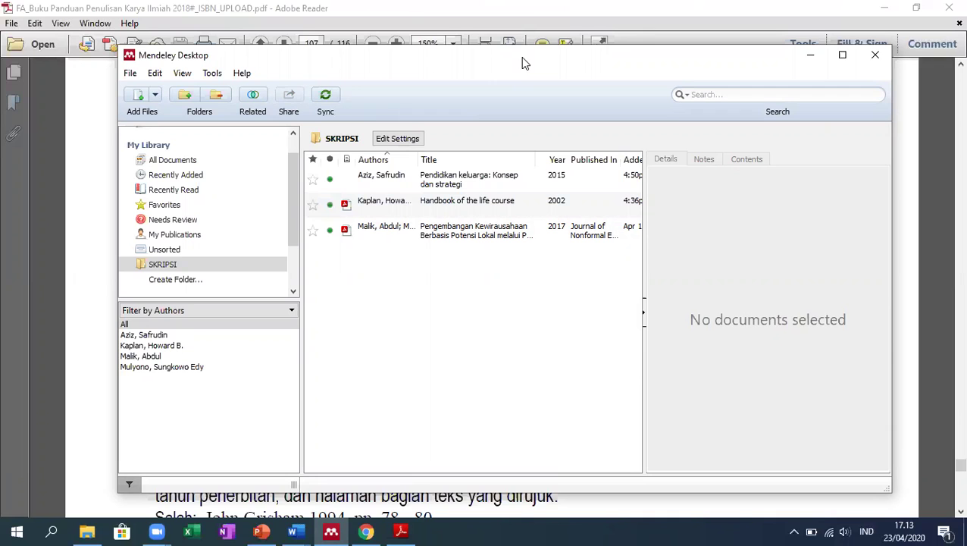
- Move the Mendeley window out of the way and read the guide's section 6.3.1, "Perujukan Pustaka Rujukan"
{"action": "left_click_drag", "start_coordinate": [520, 57], "coordinate": [538, 419]}
{"action": "scroll", "coordinate": [647, 324], "scroll_direction": "down", "scroll_amount": 2}
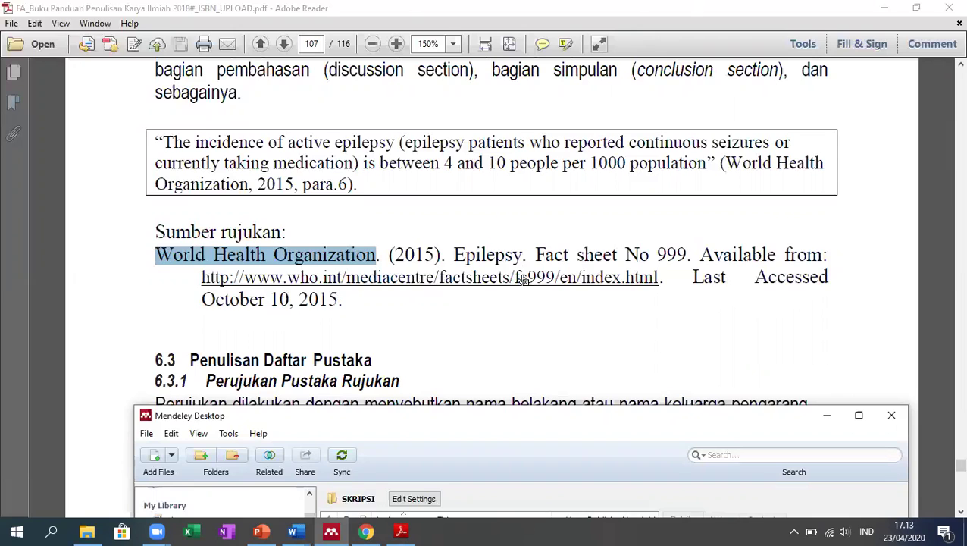
{"action": "scroll", "coordinate": [558, 274], "scroll_direction": "down", "scroll_amount": 2}
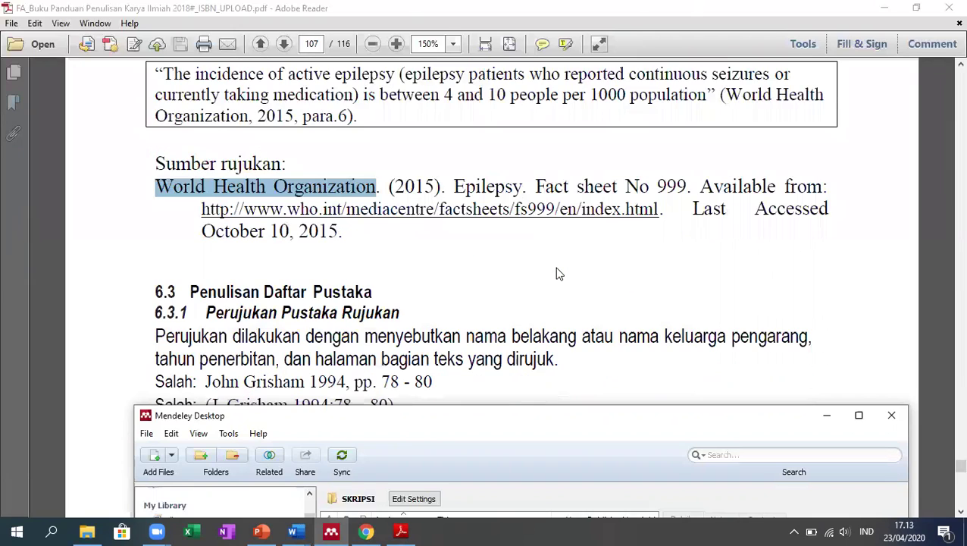
{"action": "scroll", "coordinate": [557, 273], "scroll_direction": "down", "scroll_amount": 1}
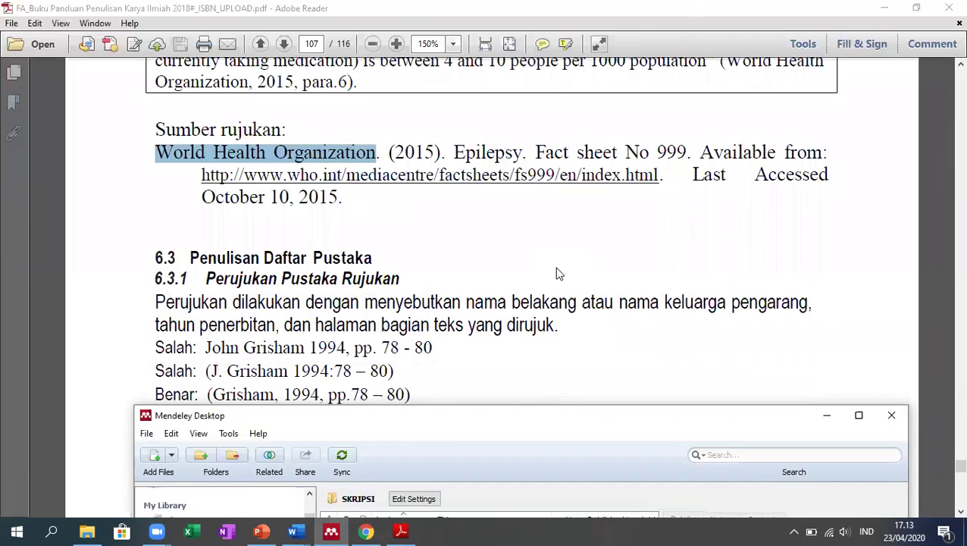
{"action": "scroll", "coordinate": [557, 274], "scroll_direction": "down", "scroll_amount": 1}
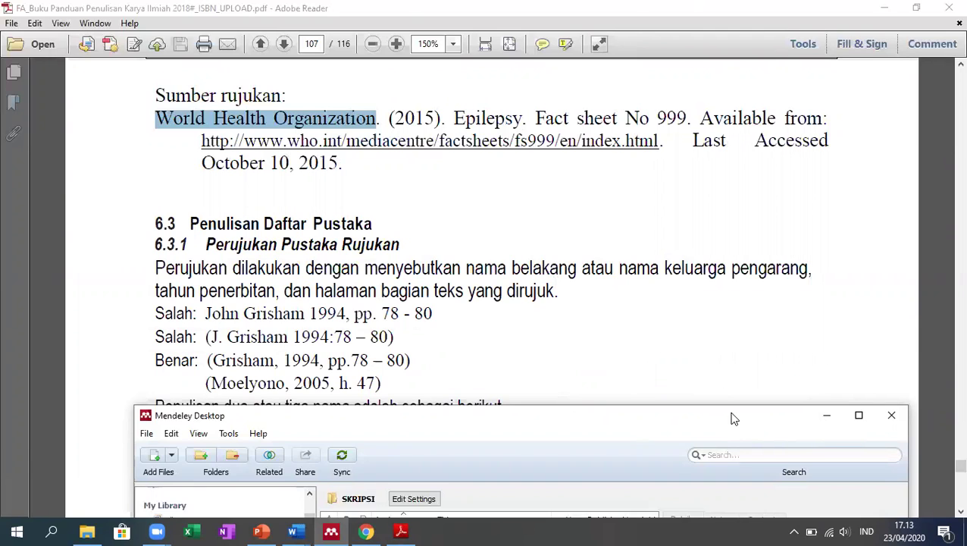
- Bring the Mendeley window back into view, start a manual document entry, review the document types and choose Web Page
{"action": "left_click_drag", "start_coordinate": [732, 417], "coordinate": [712, 204]}
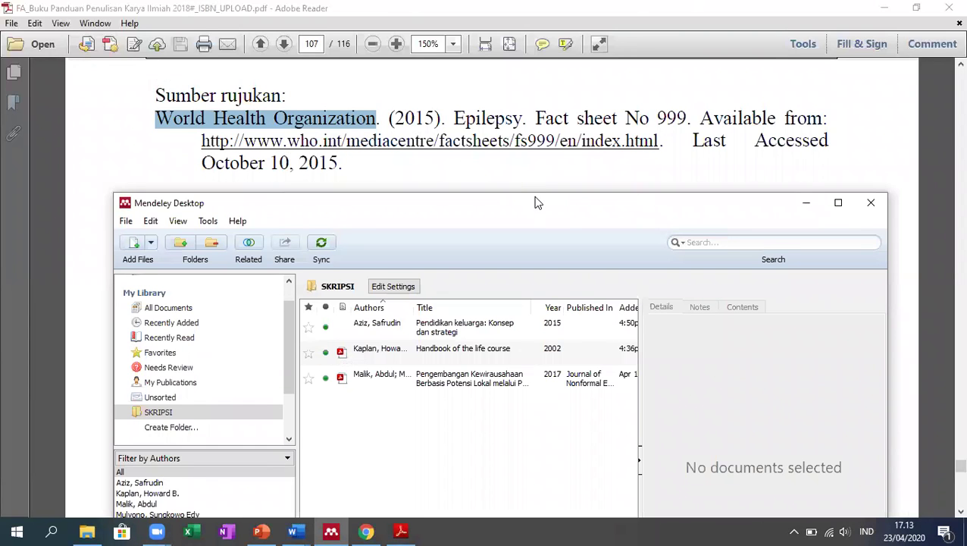
{"action": "left_click_drag", "start_coordinate": [535, 198], "coordinate": [538, 94]}
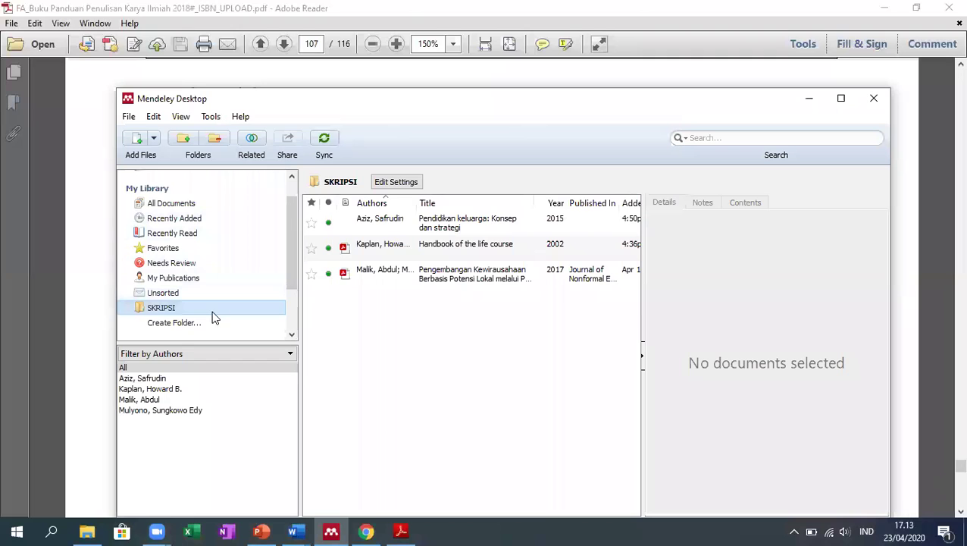
{"action": "left_click", "coordinate": [129, 117]}
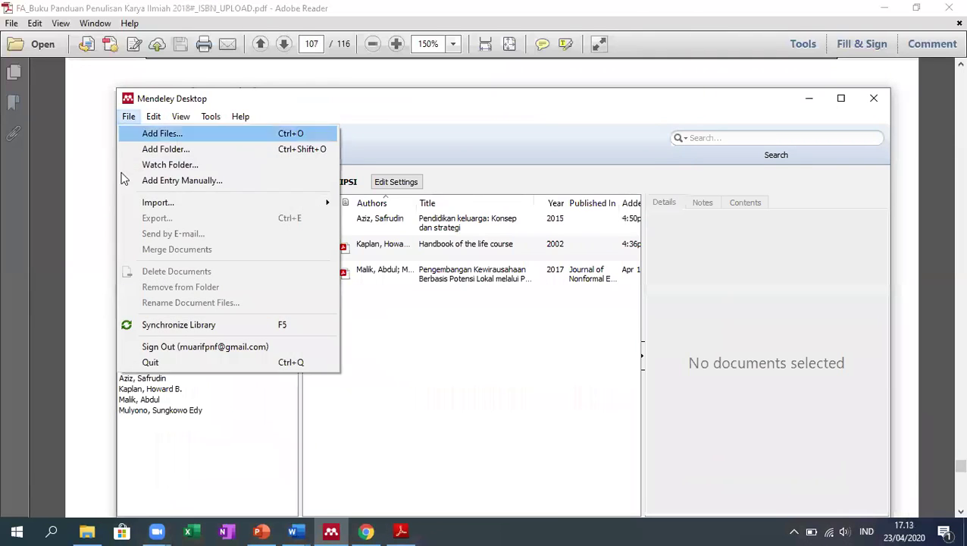
{"action": "left_click", "coordinate": [207, 181]}
{"action": "left_click", "coordinate": [484, 216]}
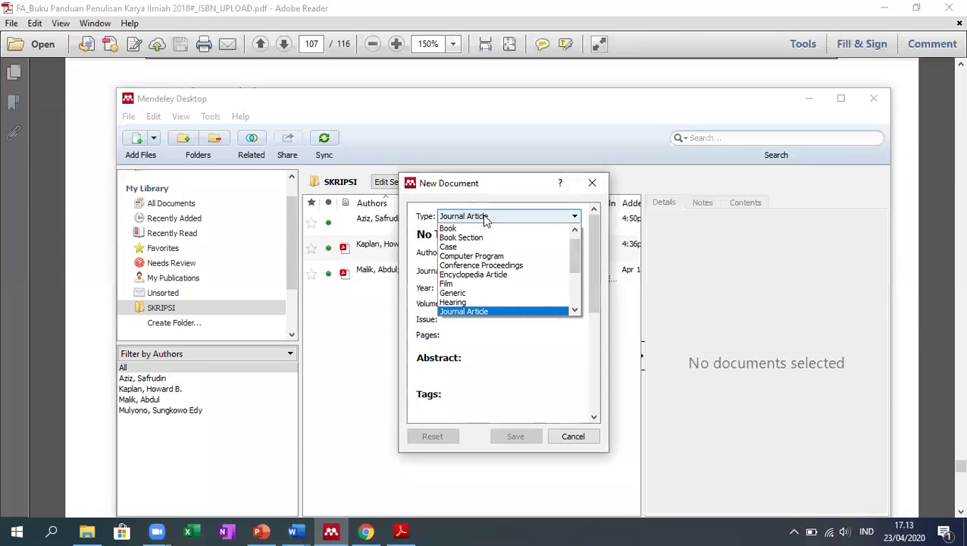
{"action": "left_click_drag", "start_coordinate": [574, 248], "coordinate": [574, 239]}
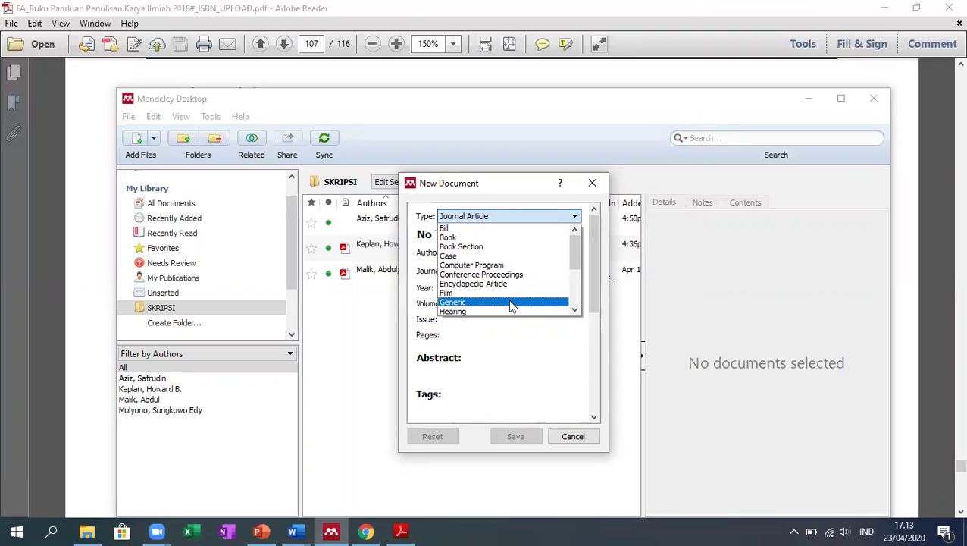
{"action": "left_click_drag", "start_coordinate": [573, 266], "coordinate": [576, 280]}
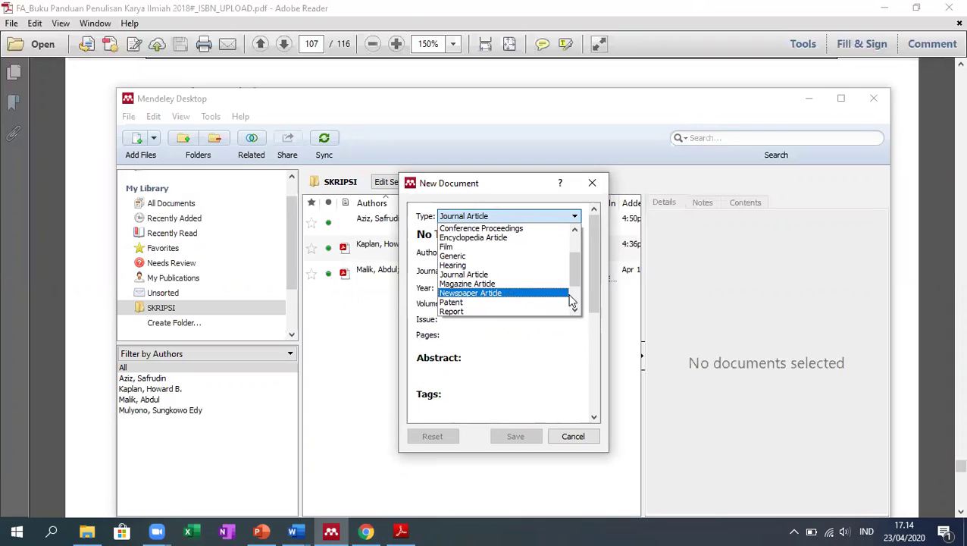
{"action": "left_click_drag", "start_coordinate": [576, 271], "coordinate": [577, 288]}
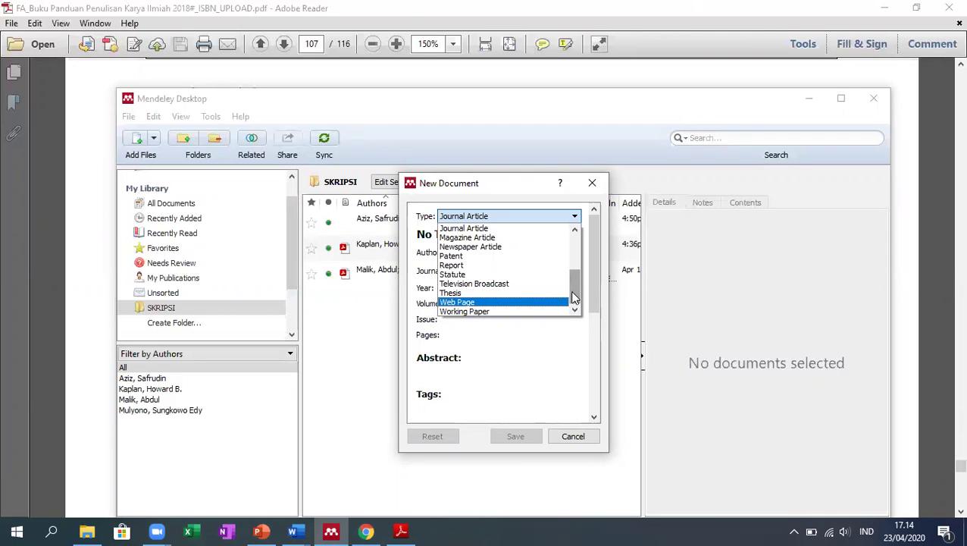
{"action": "left_click", "coordinate": [514, 303]}
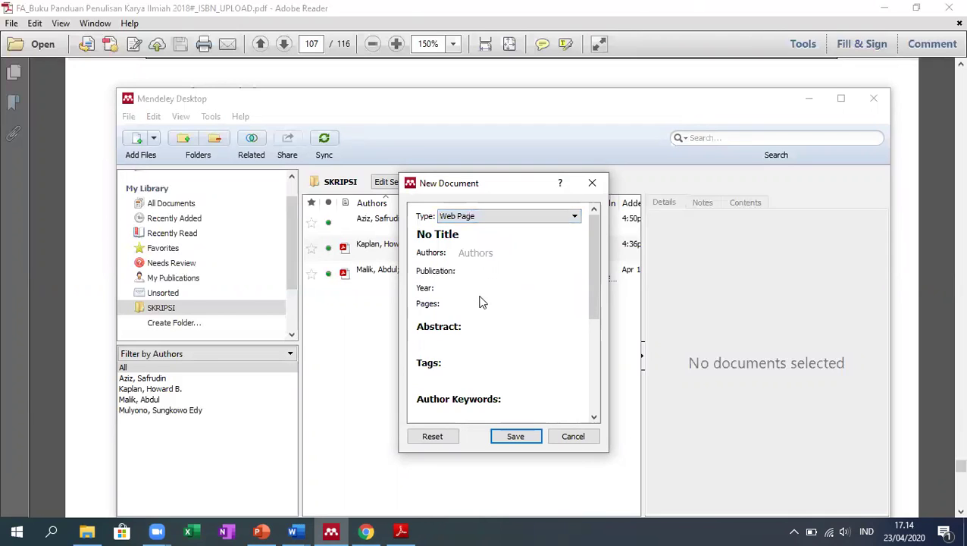
- Examine the Web Page entry's fields, from title and authors to date accessed and URL, and close the entry without saving
{"action": "left_click", "coordinate": [474, 236]}
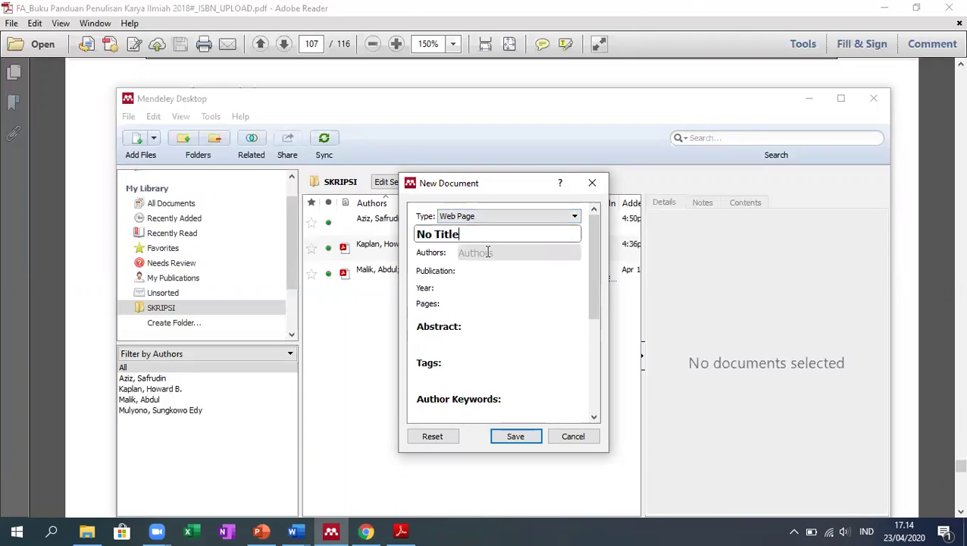
{"action": "left_click", "coordinate": [487, 253]}
{"action": "left_click", "coordinate": [492, 272]}
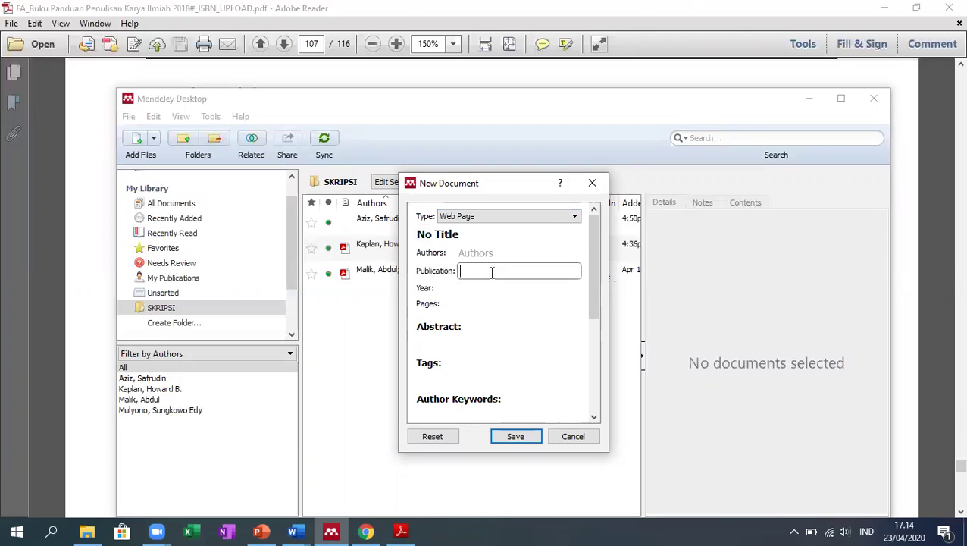
{"action": "left_click", "coordinate": [484, 286]}
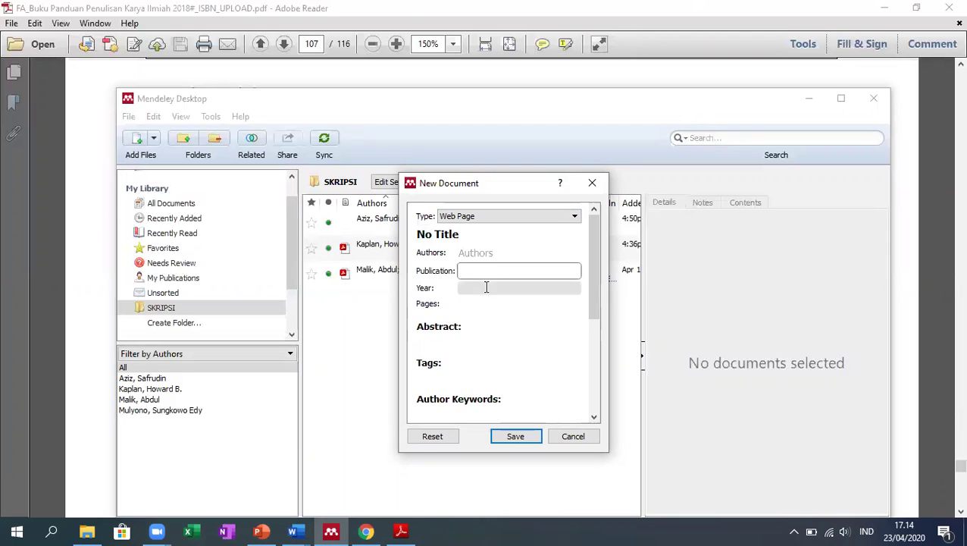
{"action": "scroll", "coordinate": [481, 292], "scroll_direction": "down", "scroll_amount": 2}
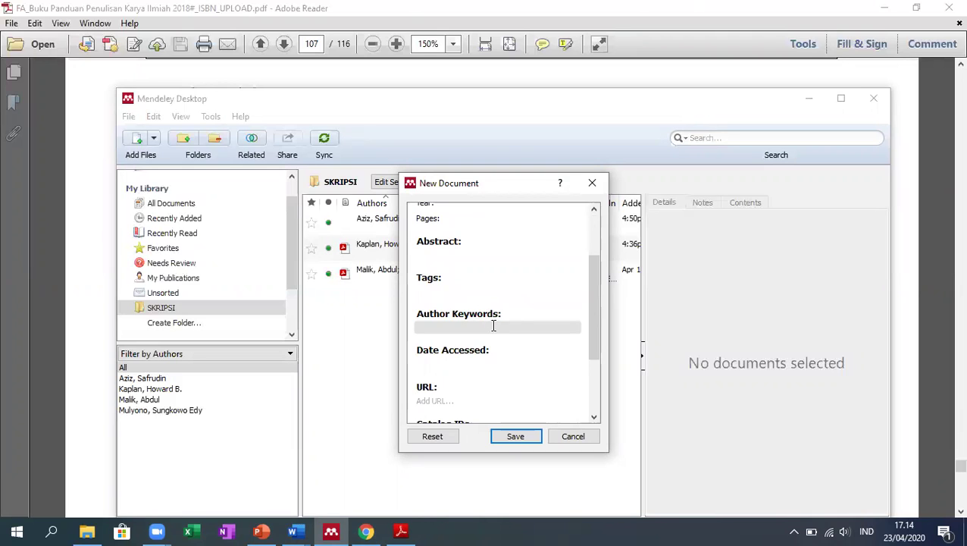
{"action": "scroll", "coordinate": [491, 303], "scroll_direction": "up", "scroll_amount": 3}
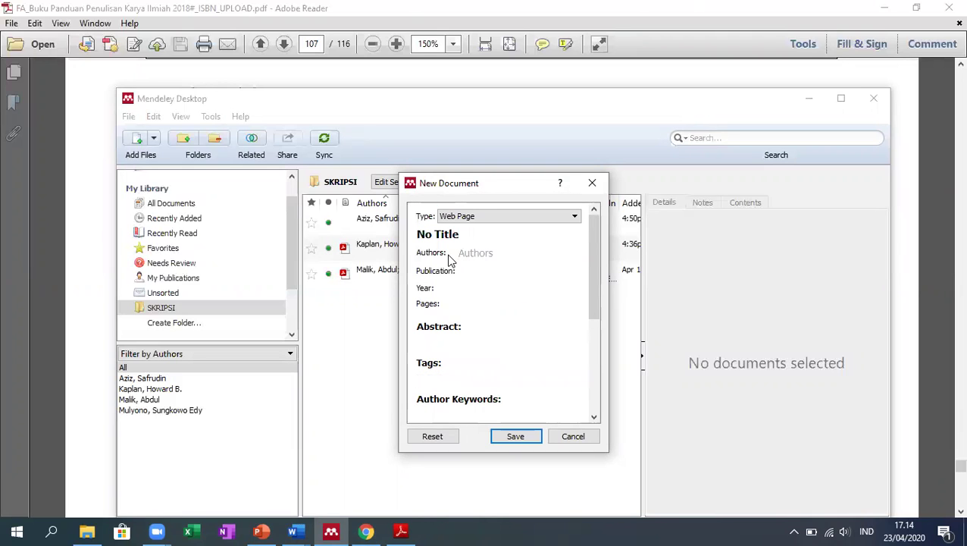
{"action": "left_click", "coordinate": [459, 272]}
{"action": "scroll", "coordinate": [474, 272], "scroll_direction": "down", "scroll_amount": 5}
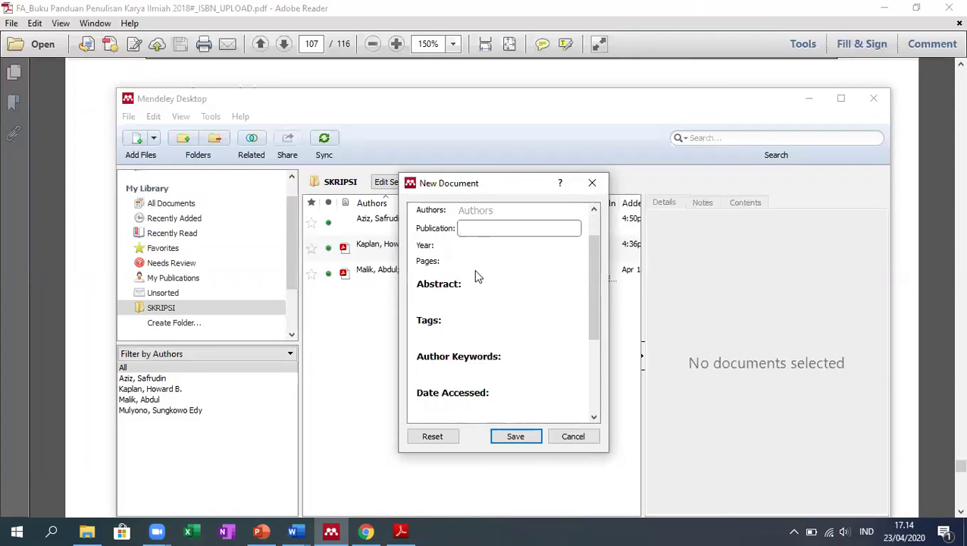
{"action": "left_click", "coordinate": [456, 322]}
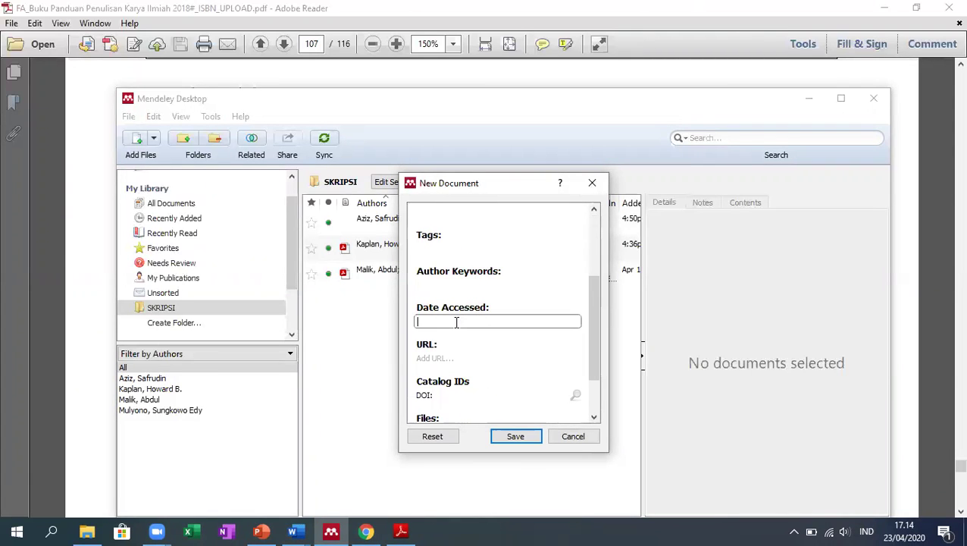
{"action": "scroll", "coordinate": [456, 322], "scroll_direction": "down", "scroll_amount": 2}
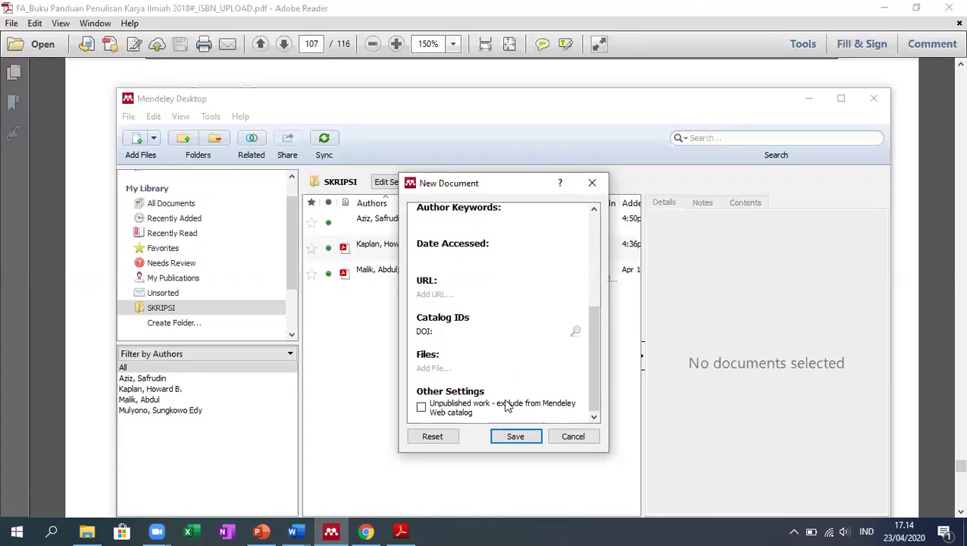
{"action": "left_click", "coordinate": [584, 438]}
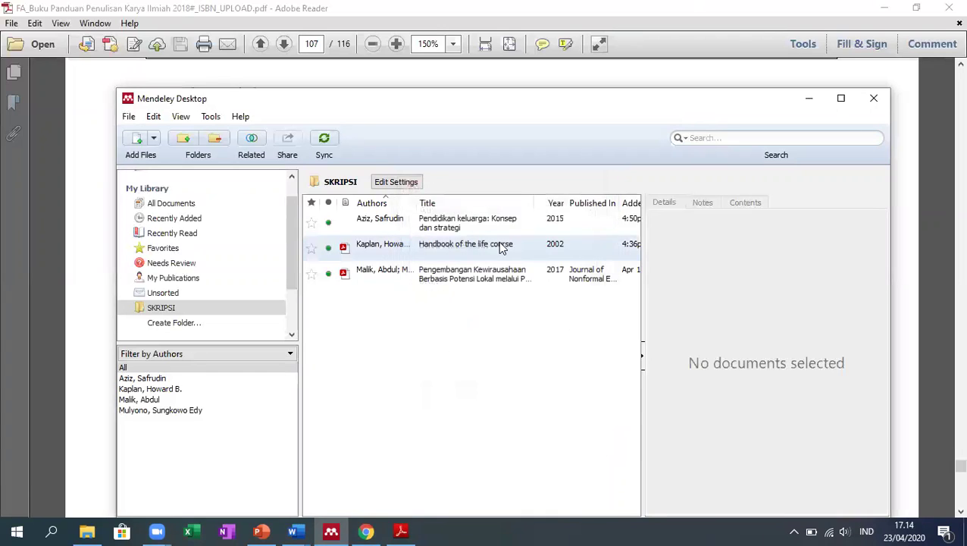